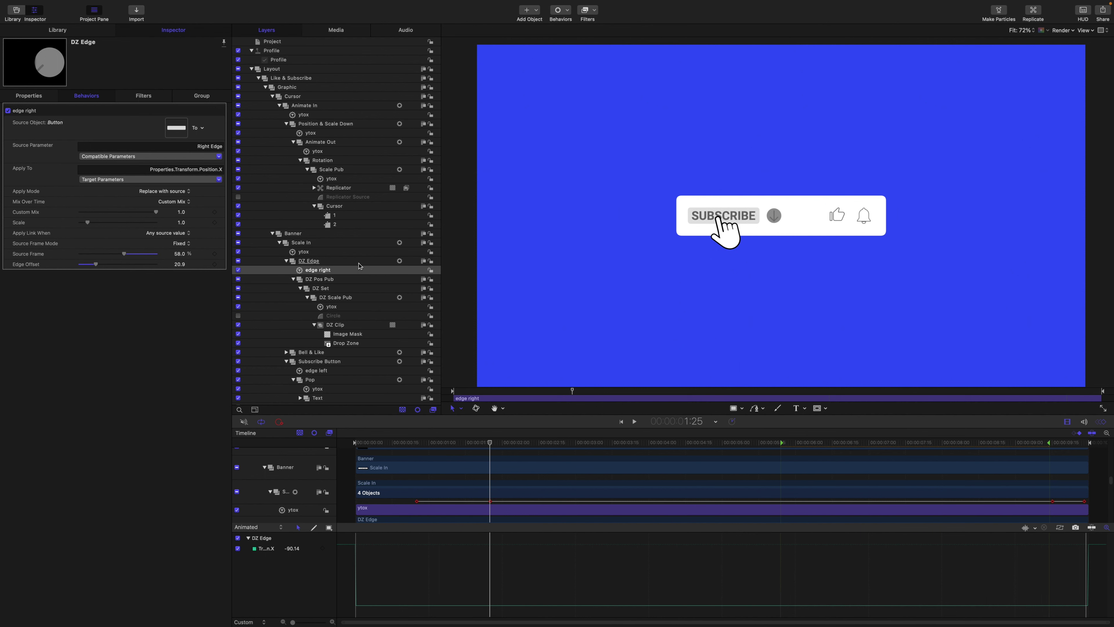
# Add a new Rig object to the project and name its layer 'Sections'.
pyautogui.click(311, 45)
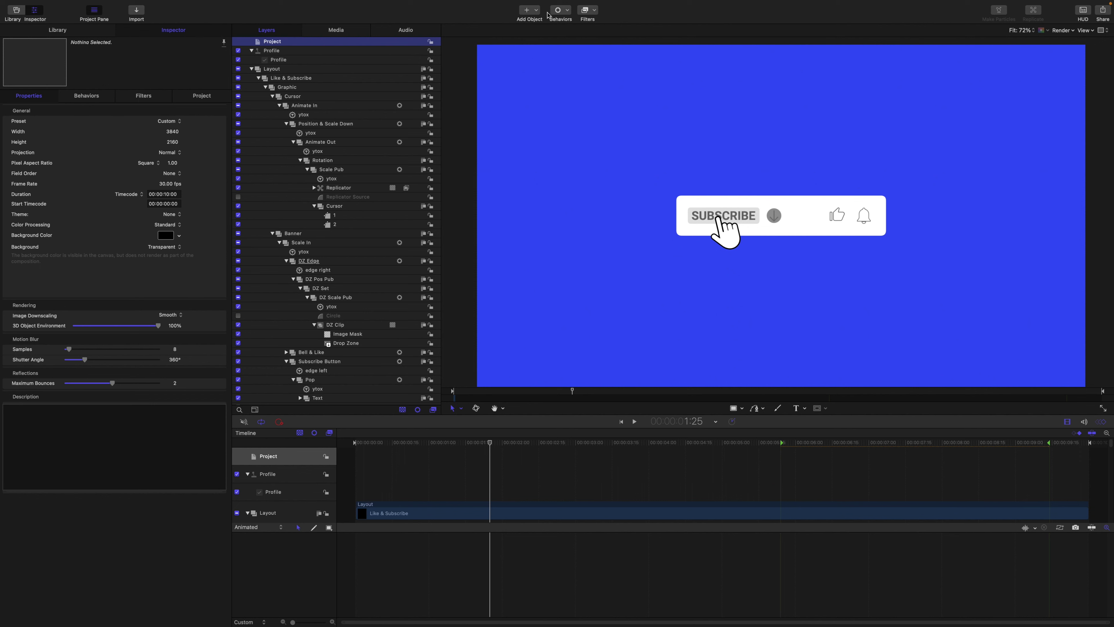
pyautogui.click(536, 11)
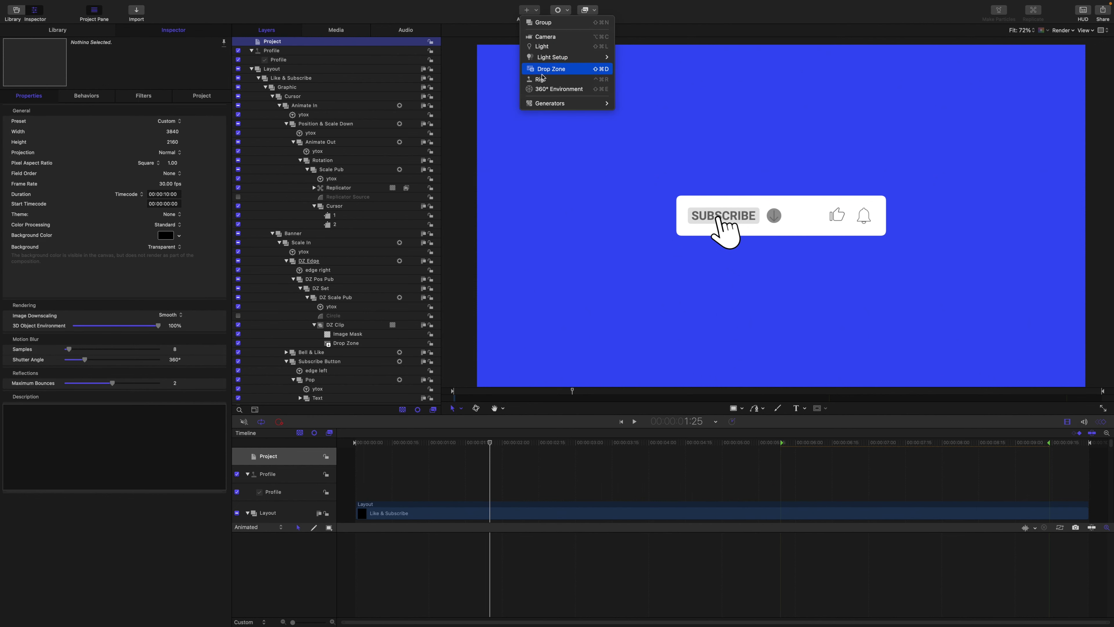
pyautogui.press('Return')
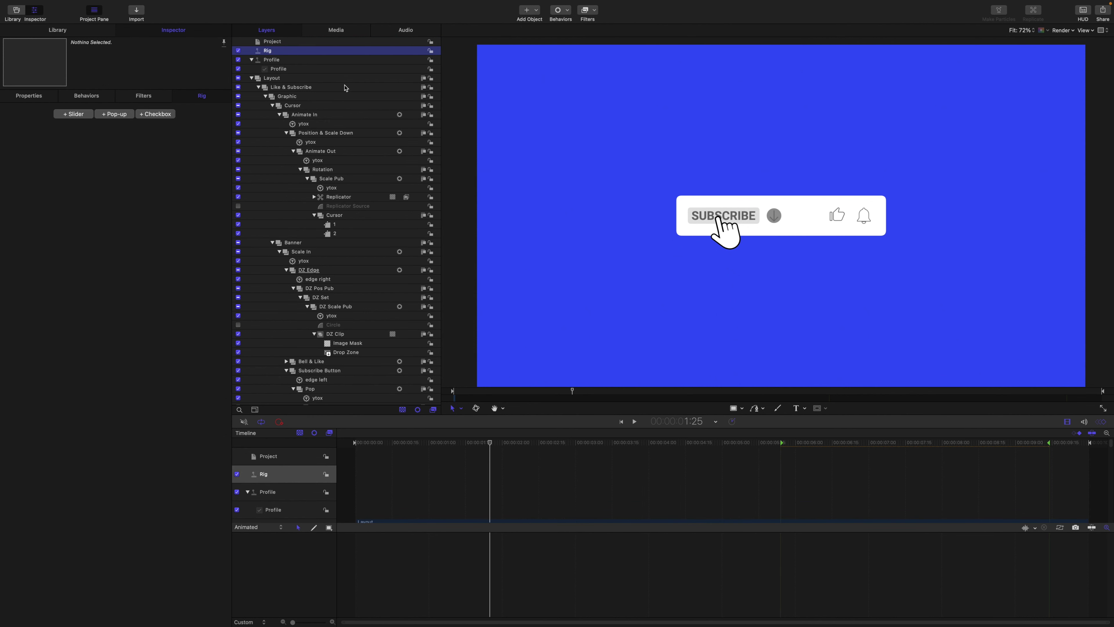
pyautogui.doubleClick(280, 52)
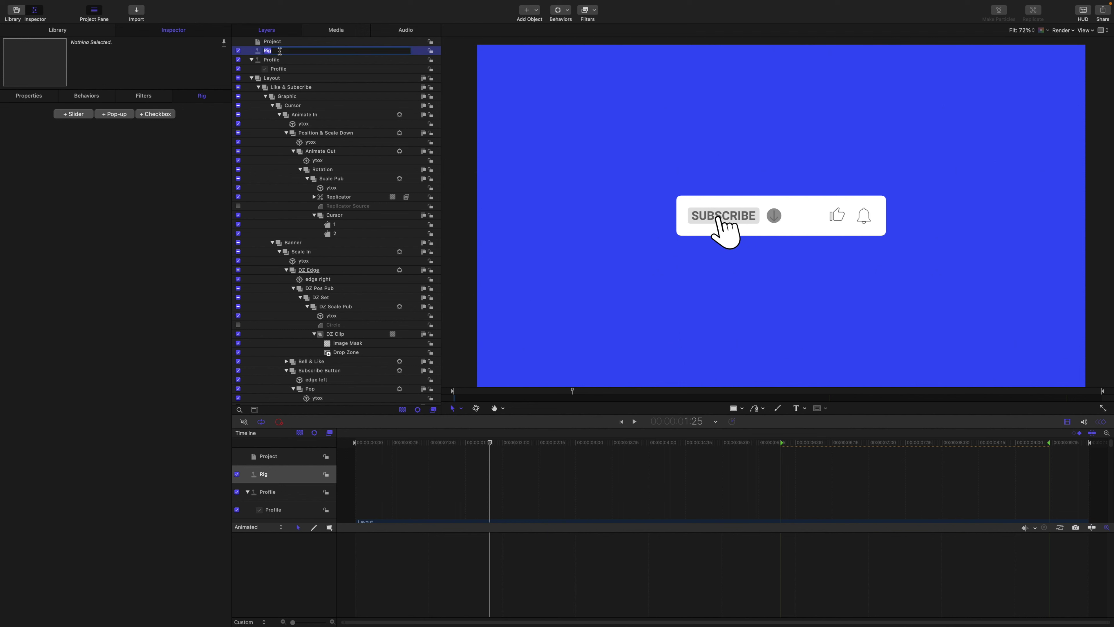
pyautogui.write('Sections')
pyautogui.press('Return')
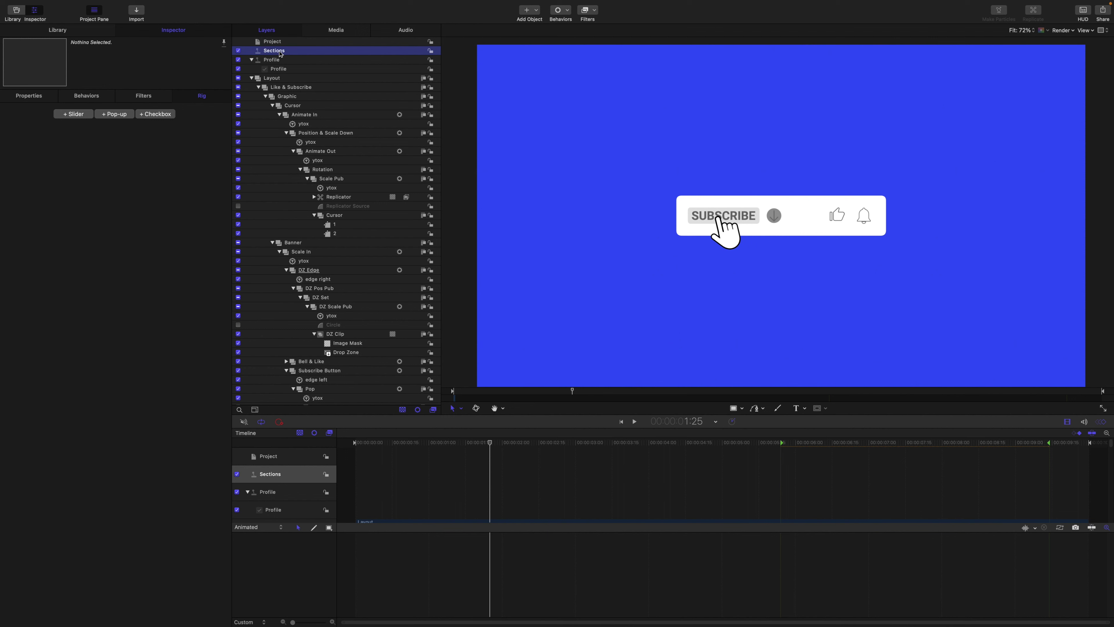
# Add a Pop-up widget to the Sections rig and delete Snapshots 1 and 2, keeping Snapshot 3.
pyautogui.click(115, 120)
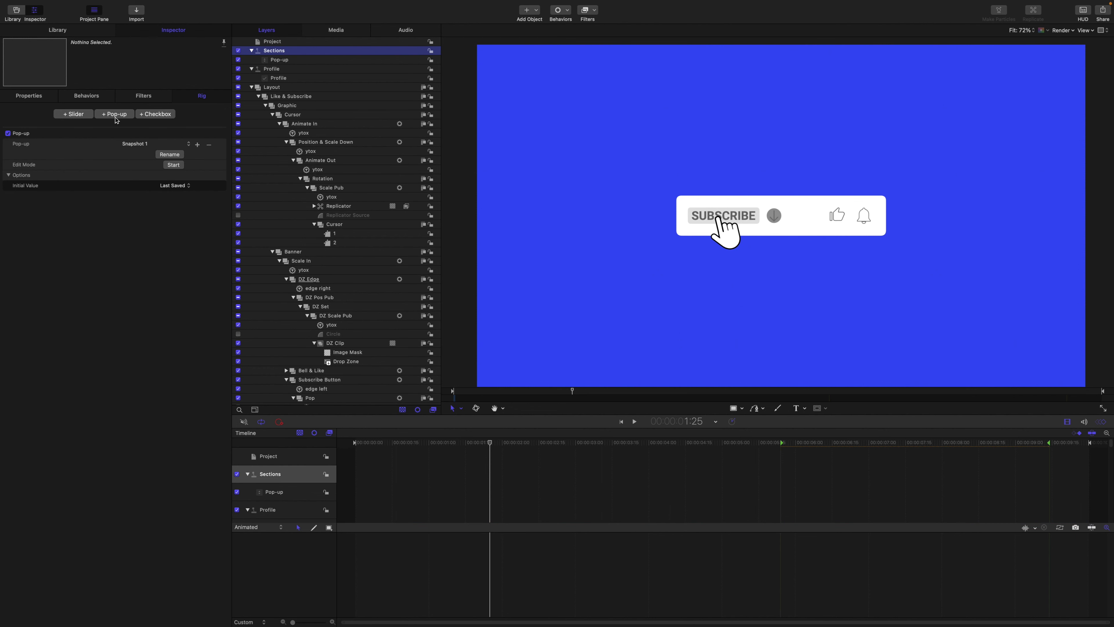
pyautogui.click(167, 145)
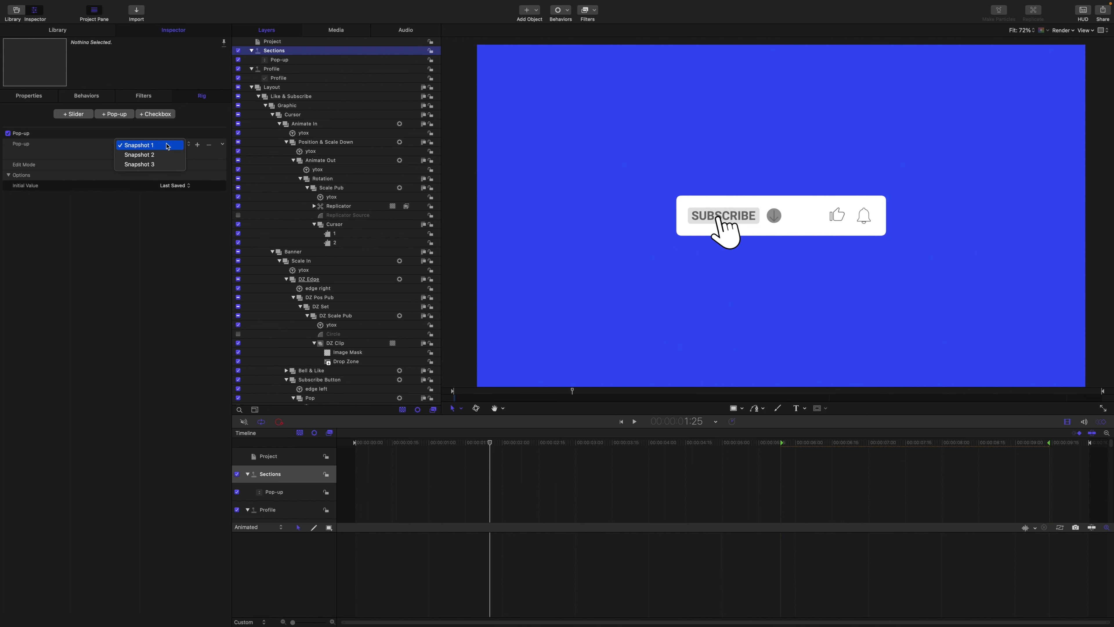
pyautogui.click(90, 143)
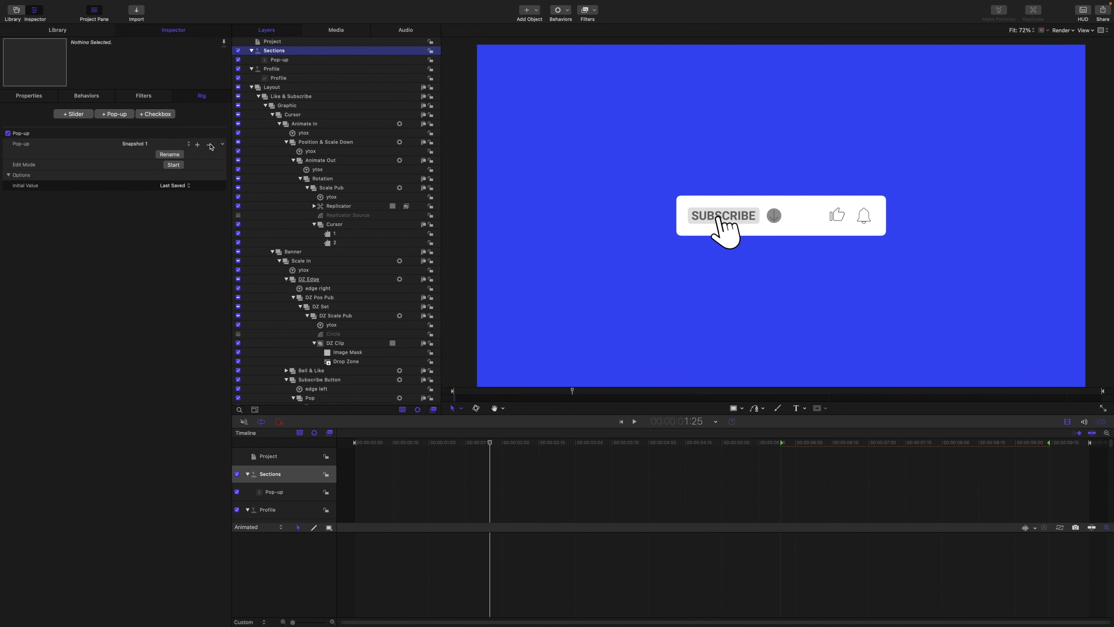
pyautogui.click(211, 146)
pyautogui.click(186, 145)
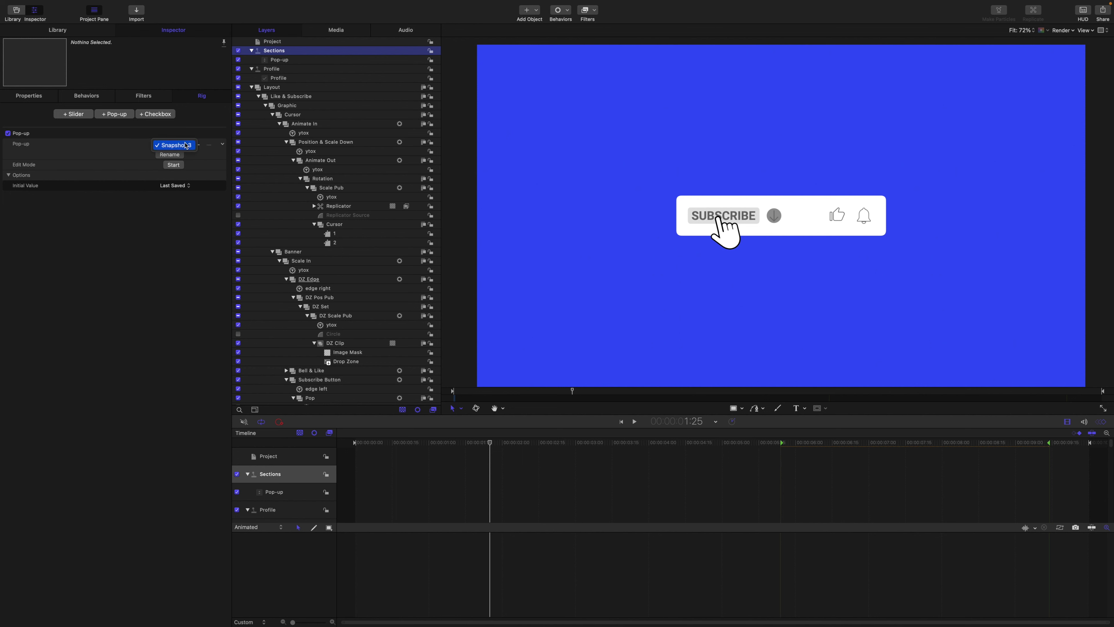
pyautogui.click(186, 145)
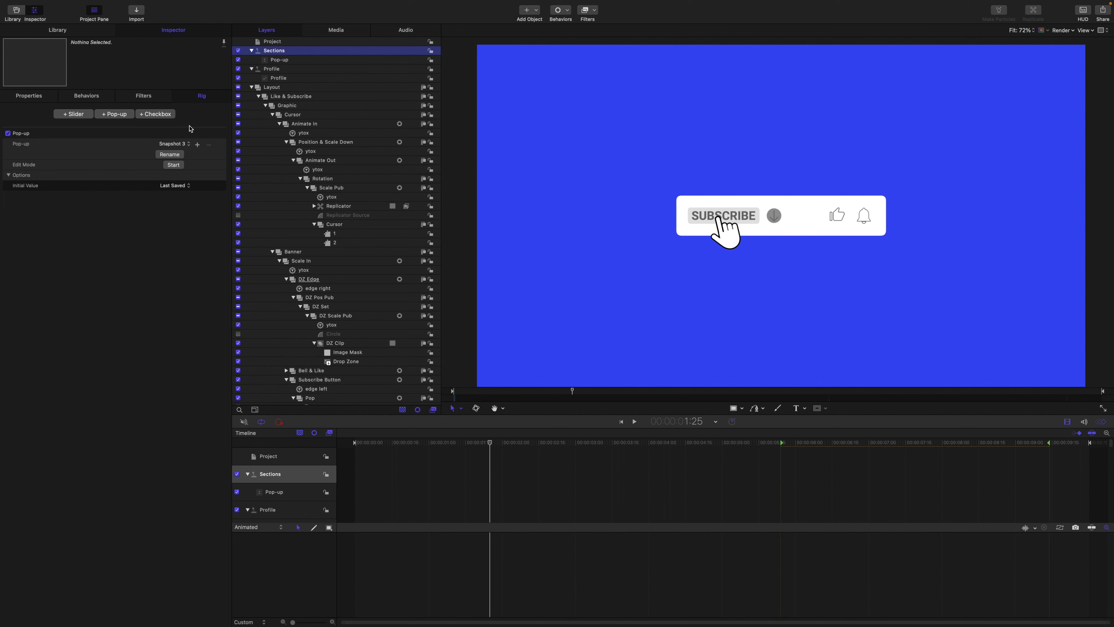
# Rename the pop-up's Snapshot 3 to a blue square emoji.
pyautogui.click(275, 43)
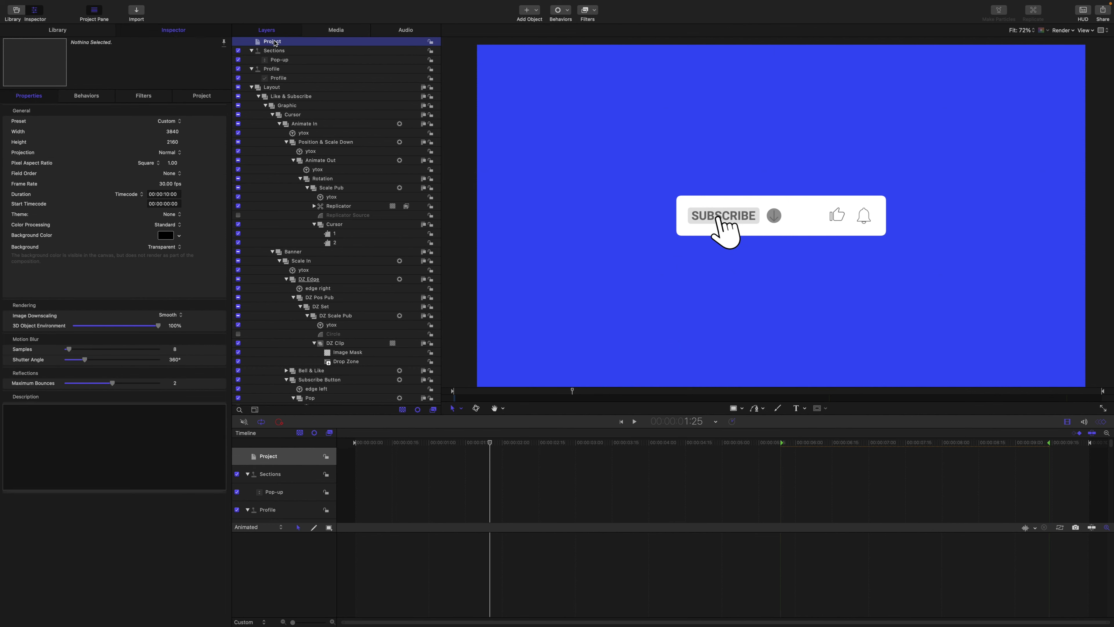
pyautogui.press('fn+e')
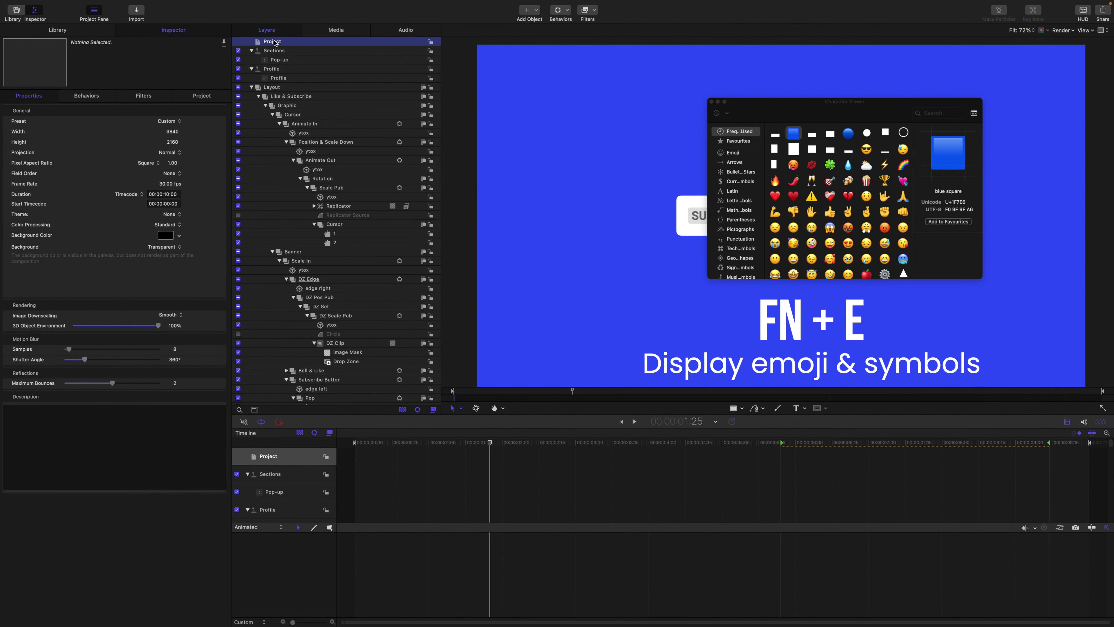
pyautogui.click(275, 61)
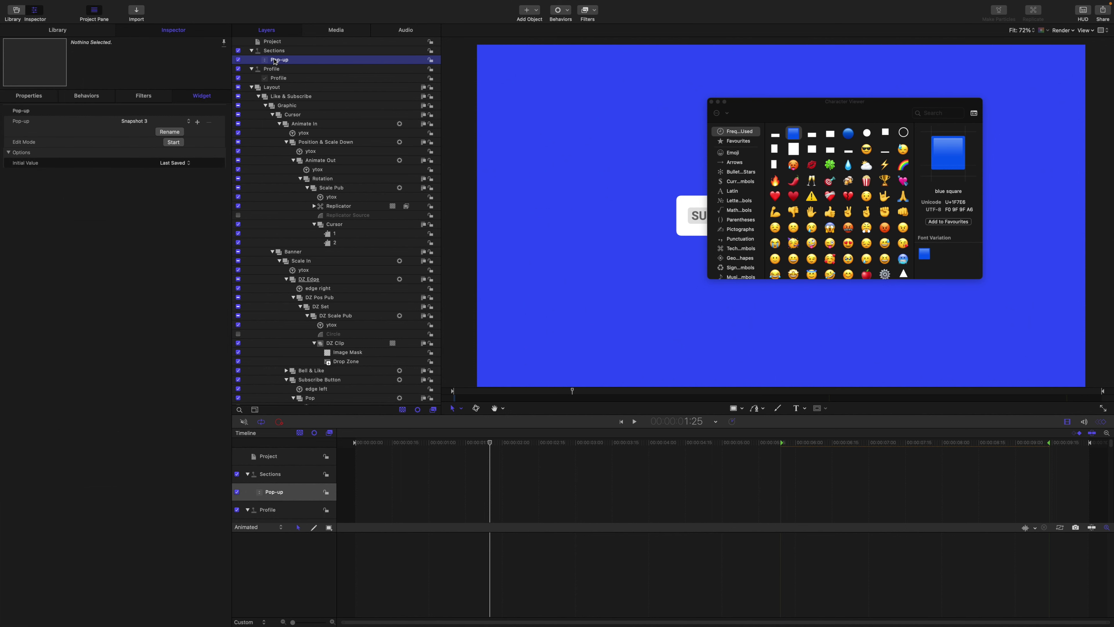
pyautogui.click(174, 133)
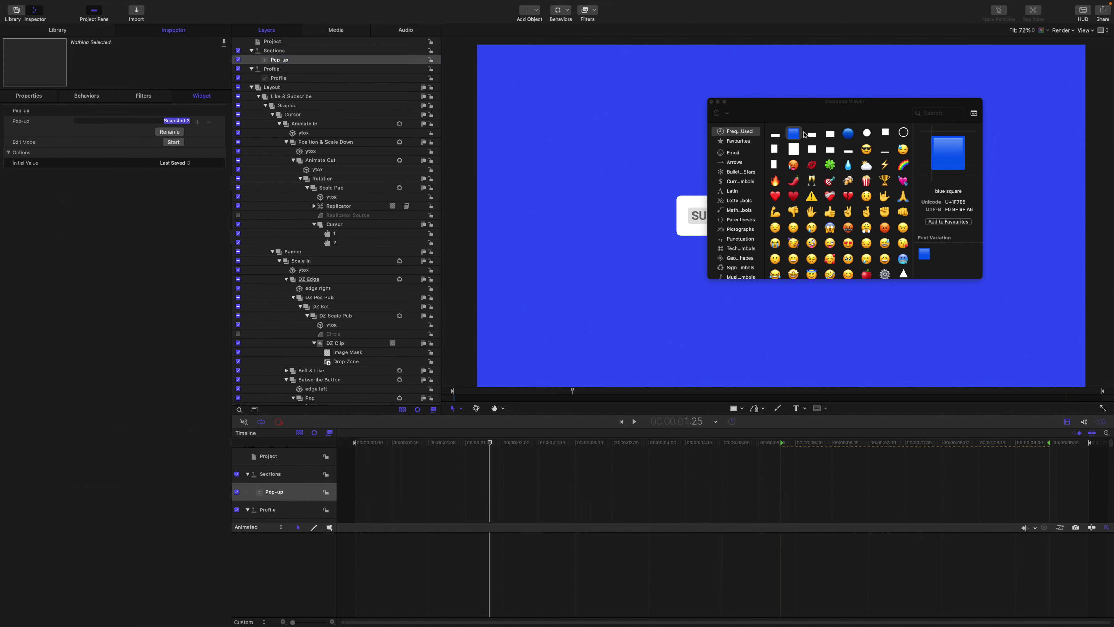
pyautogui.doubleClick(793, 133)
pyautogui.press('Return')
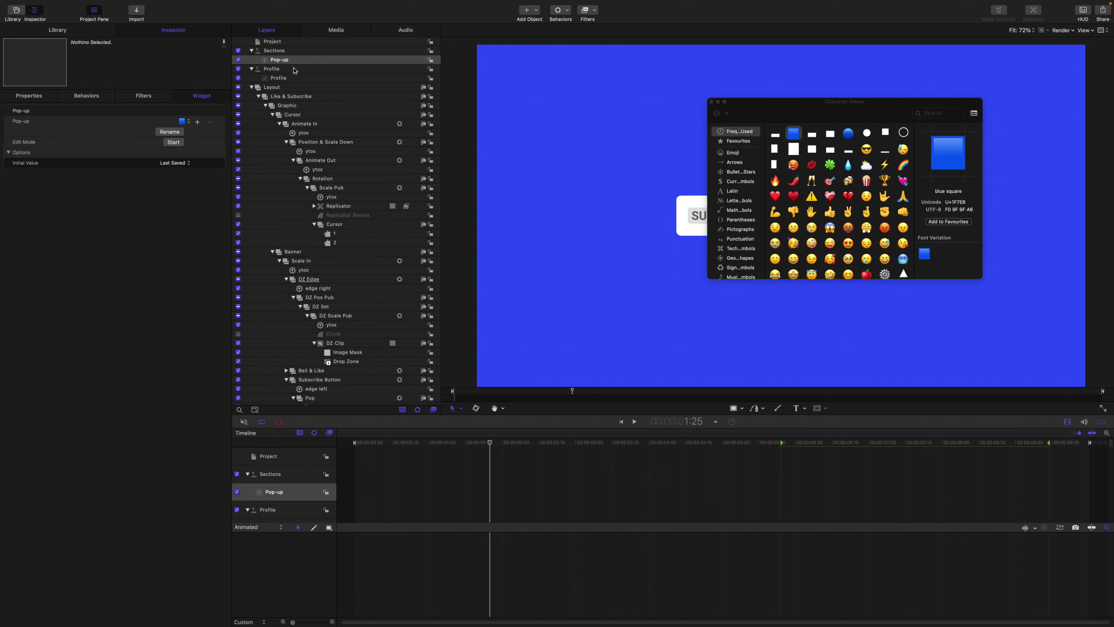
# Rename the Pop-up layer to a blue circle emoji followed by 'RES'.
pyautogui.doubleClick(287, 60)
pyautogui.moveTo(286, 59); pyautogui.dragTo(250, 60)
pyautogui.write('RES')
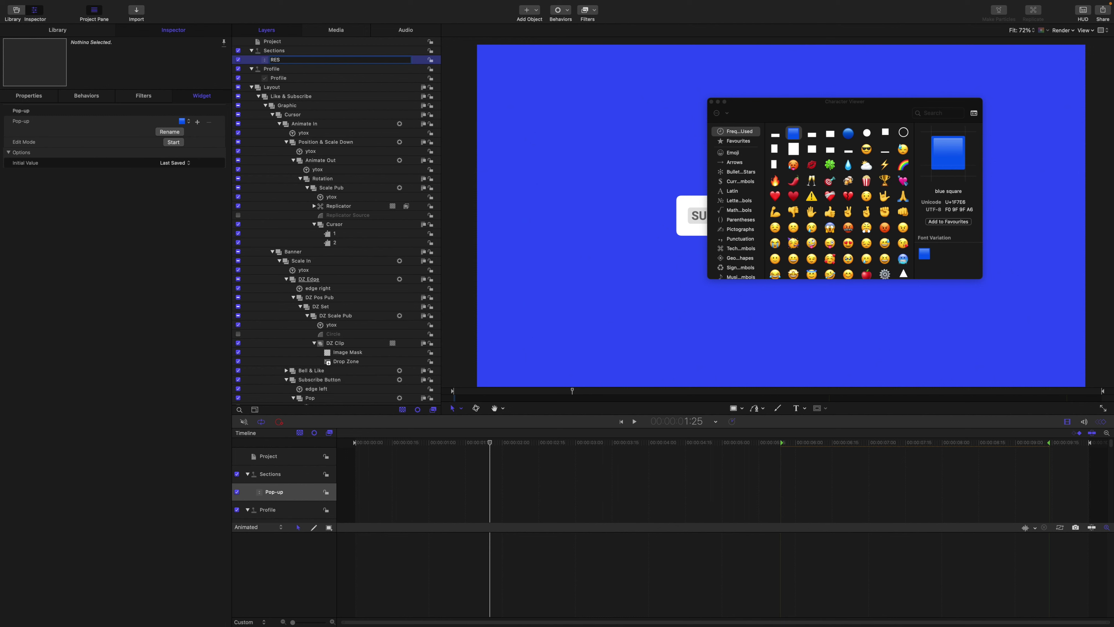
pyautogui.doubleClick(848, 134)
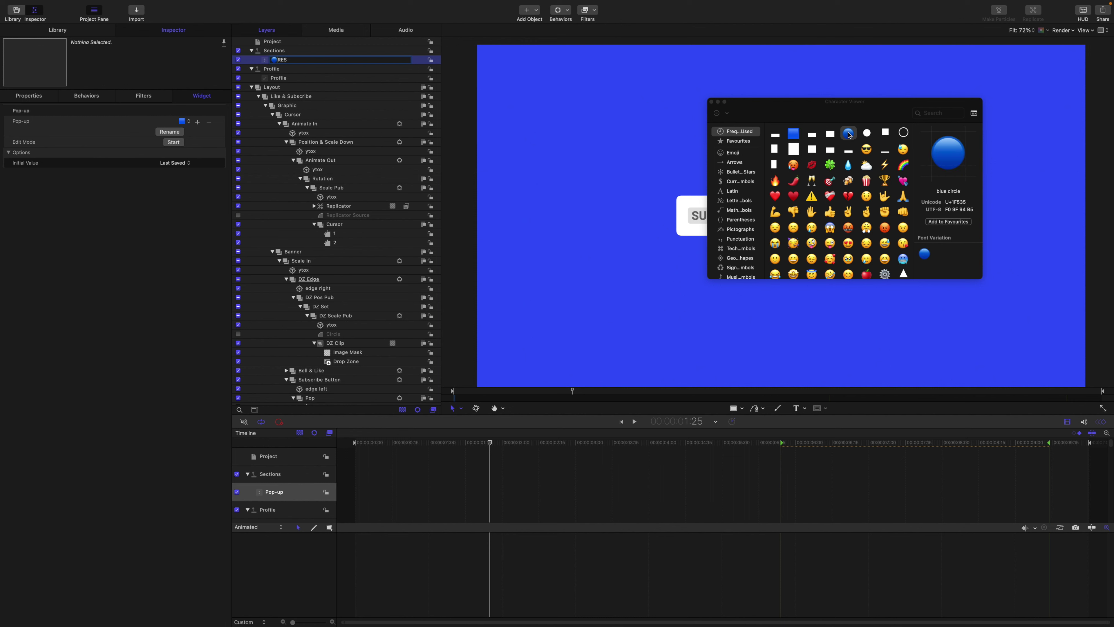
pyautogui.click(331, 61)
pyautogui.press('Return')
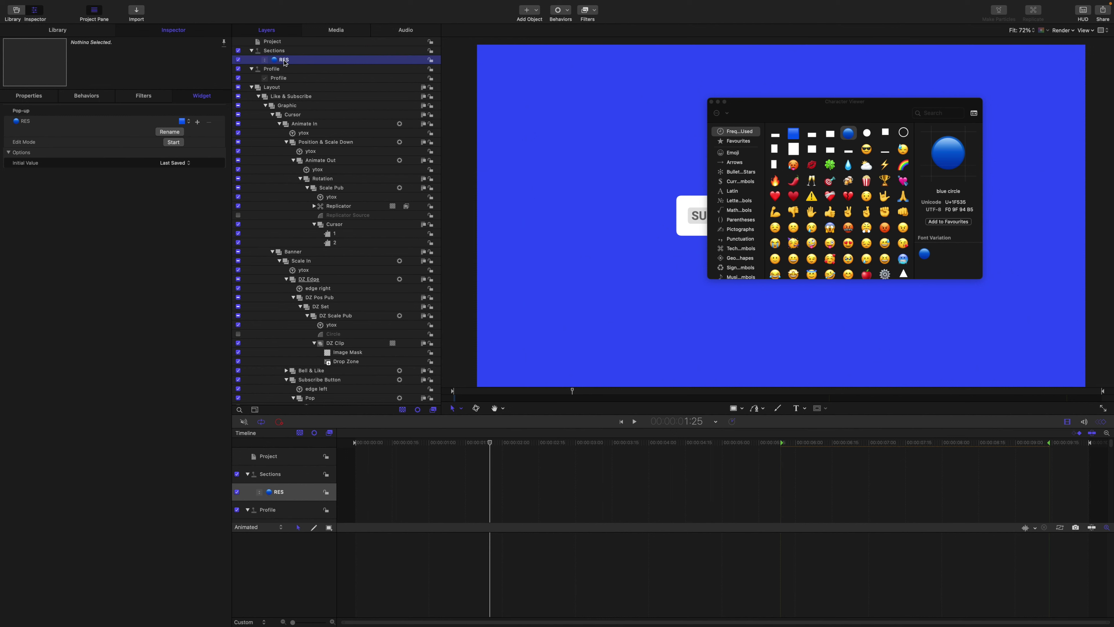
pyautogui.click(73, 33)
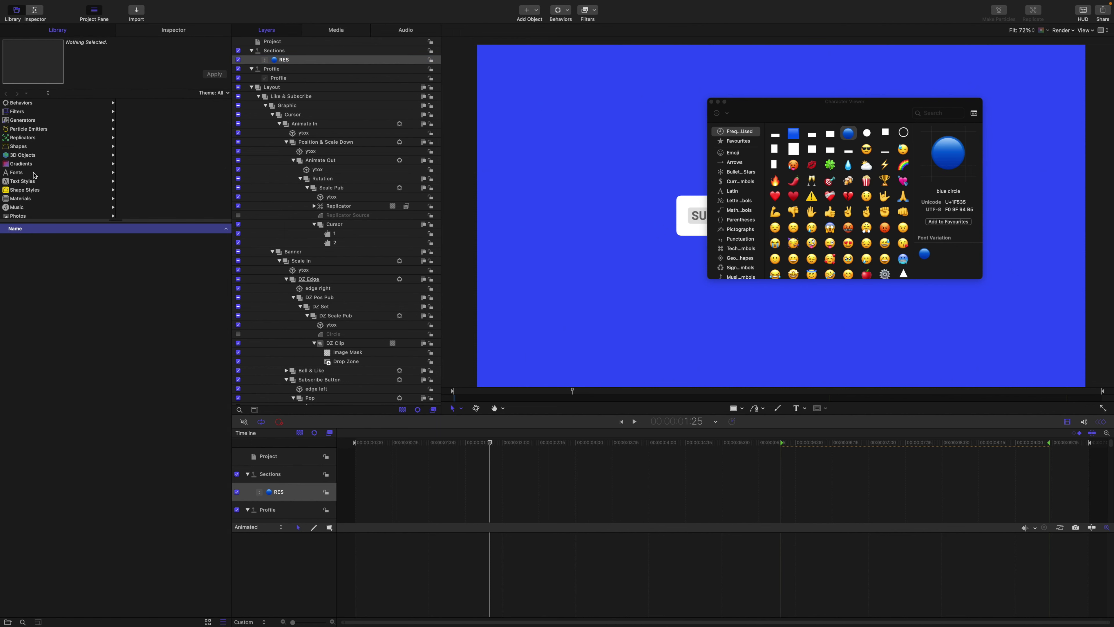
# Save the 🔵 RES widget into a personal Favorites folder in the Library.
pyautogui.scroll(-4, 48, 184)
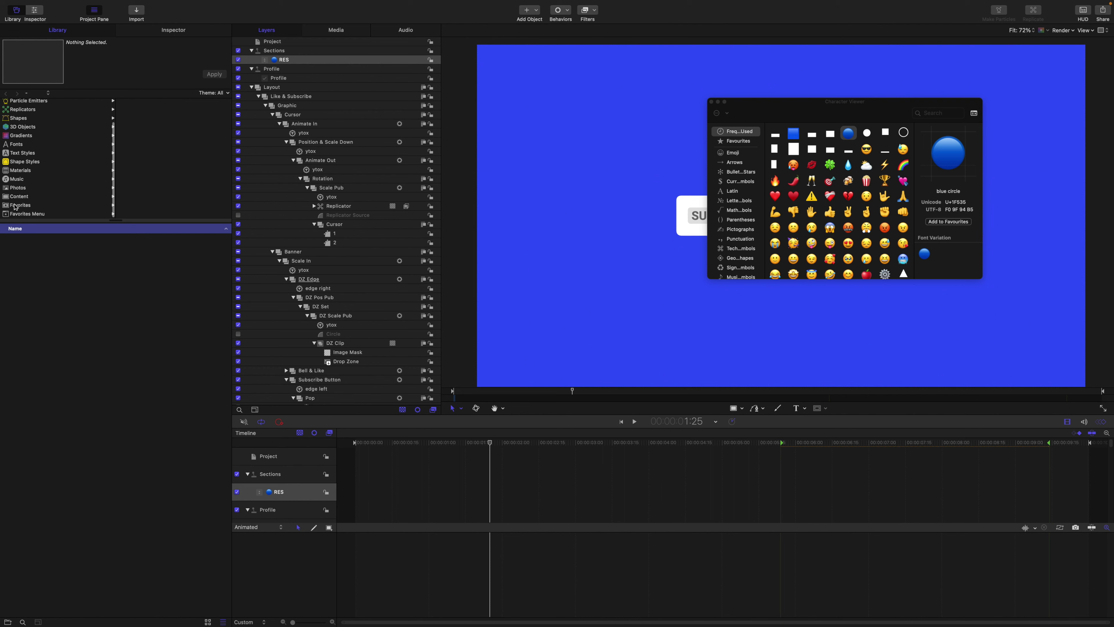
pyautogui.click(64, 192)
pyautogui.click(146, 121)
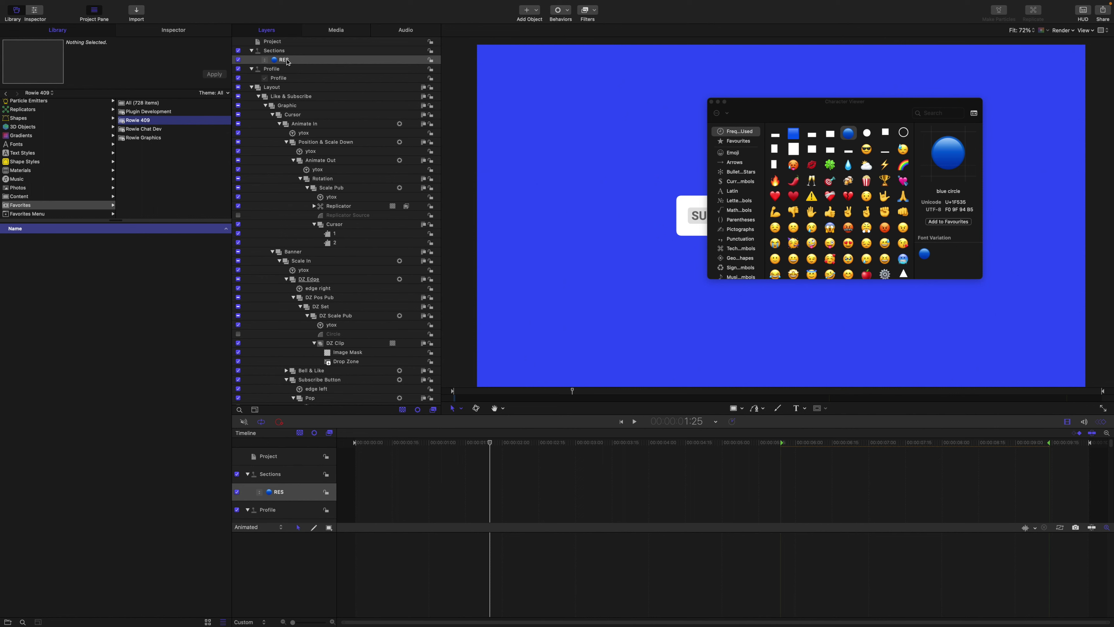
pyautogui.moveTo(288, 62); pyautogui.dragTo(43, 262)
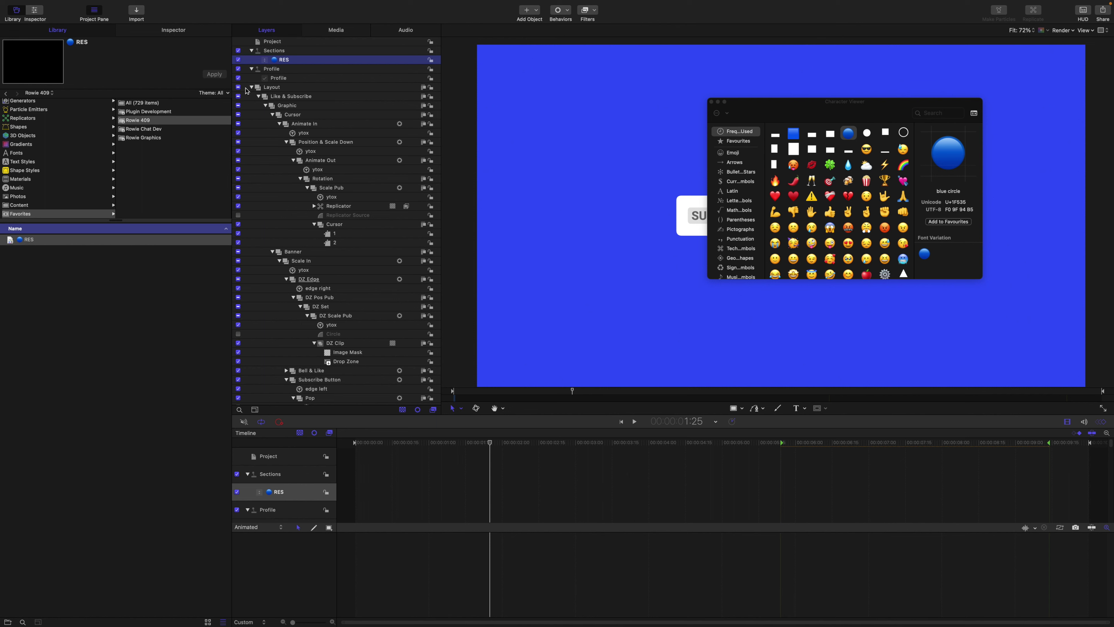
# Add two copies of the saved RES widget to the Sections rig.
pyautogui.click(272, 53)
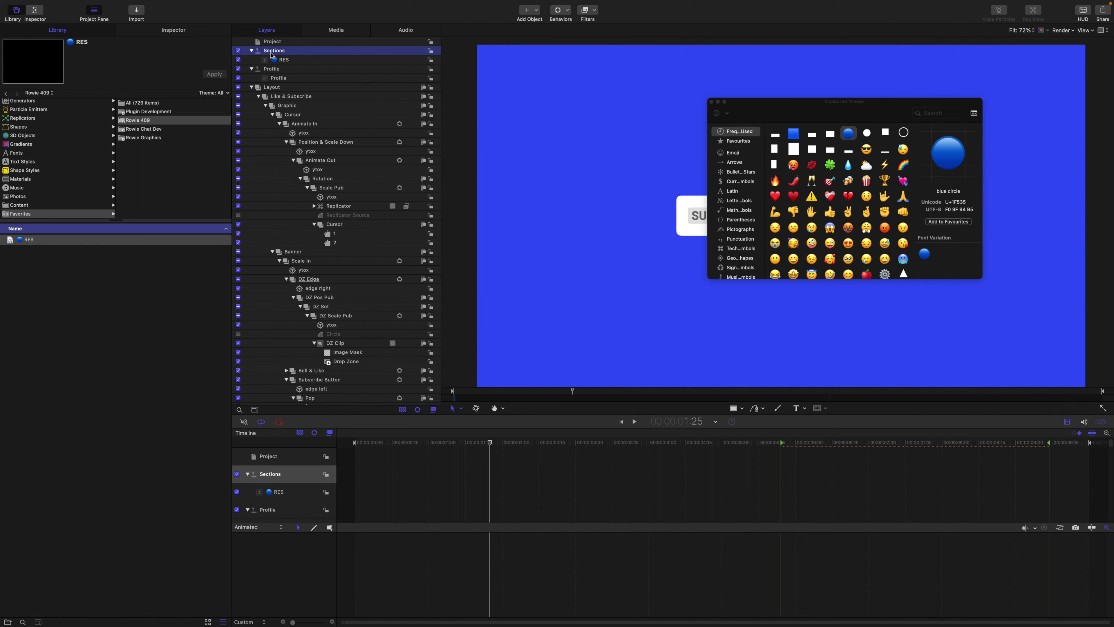
pyautogui.doubleClick(32, 243)
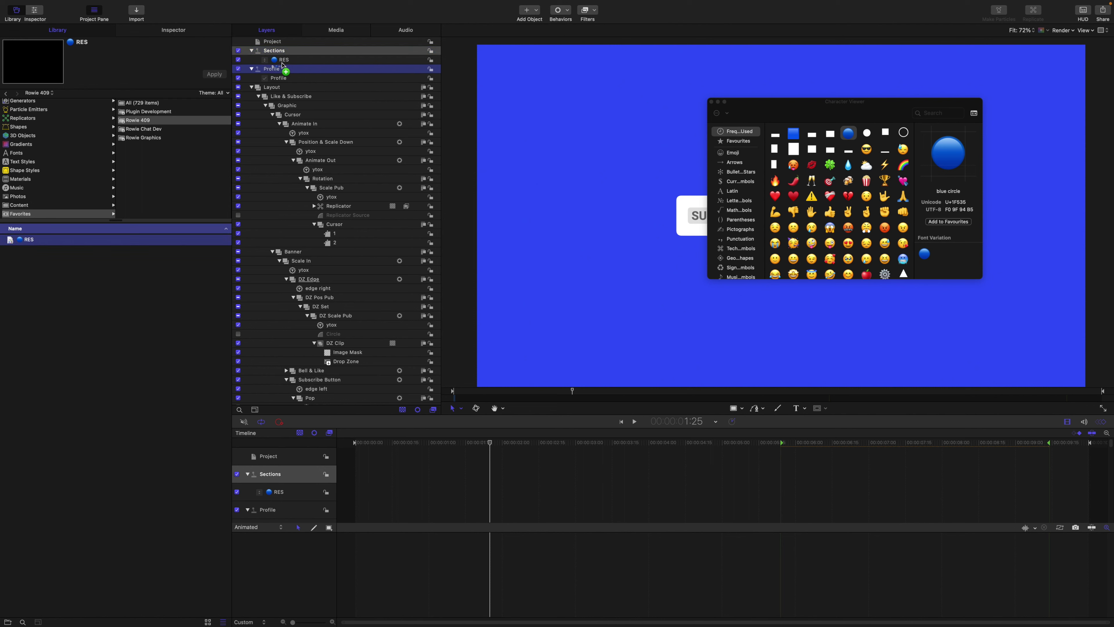
pyautogui.doubleClick(25, 242)
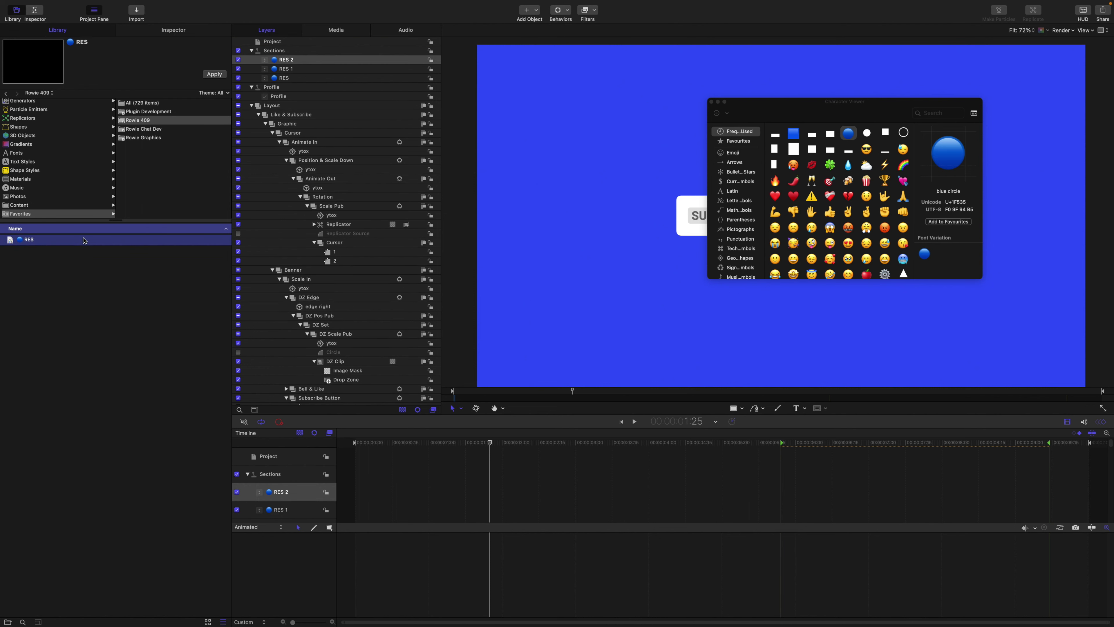
# Add five more RES widget copies to Sections, up to RES 7.
pyautogui.click(287, 50)
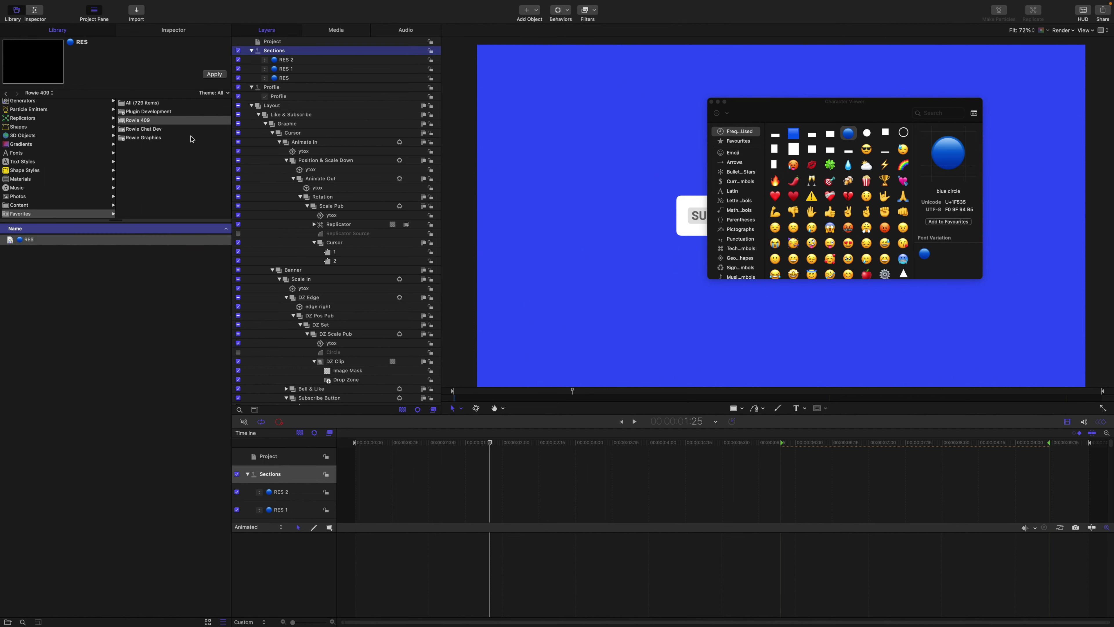
pyautogui.click(219, 74)
pyautogui.click(219, 75)
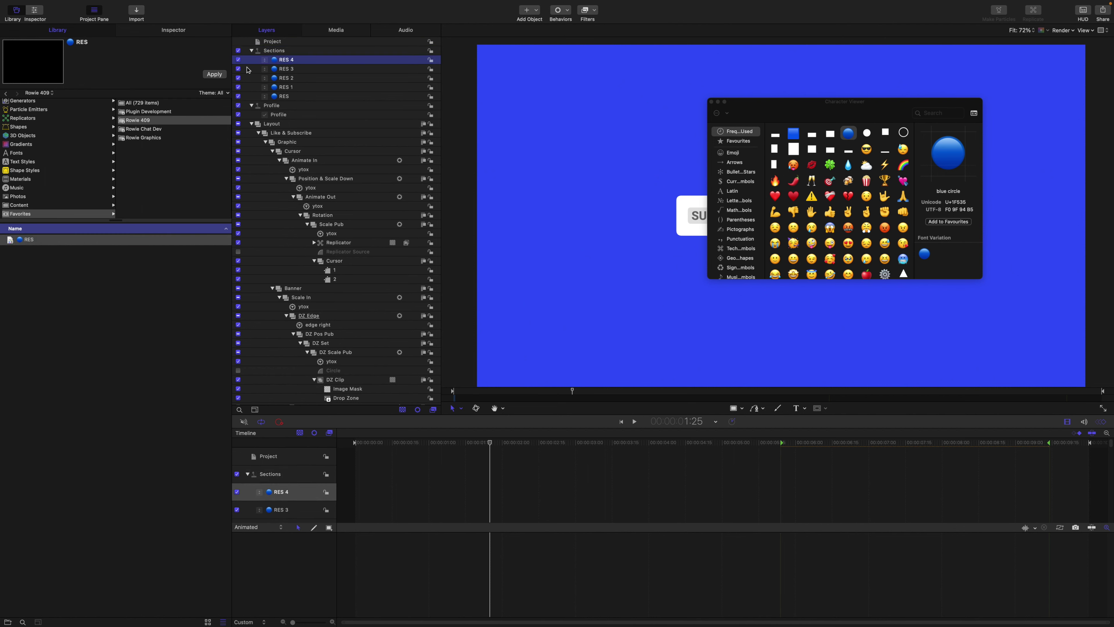
pyautogui.click(219, 75)
pyautogui.click(220, 74)
pyautogui.click(219, 74)
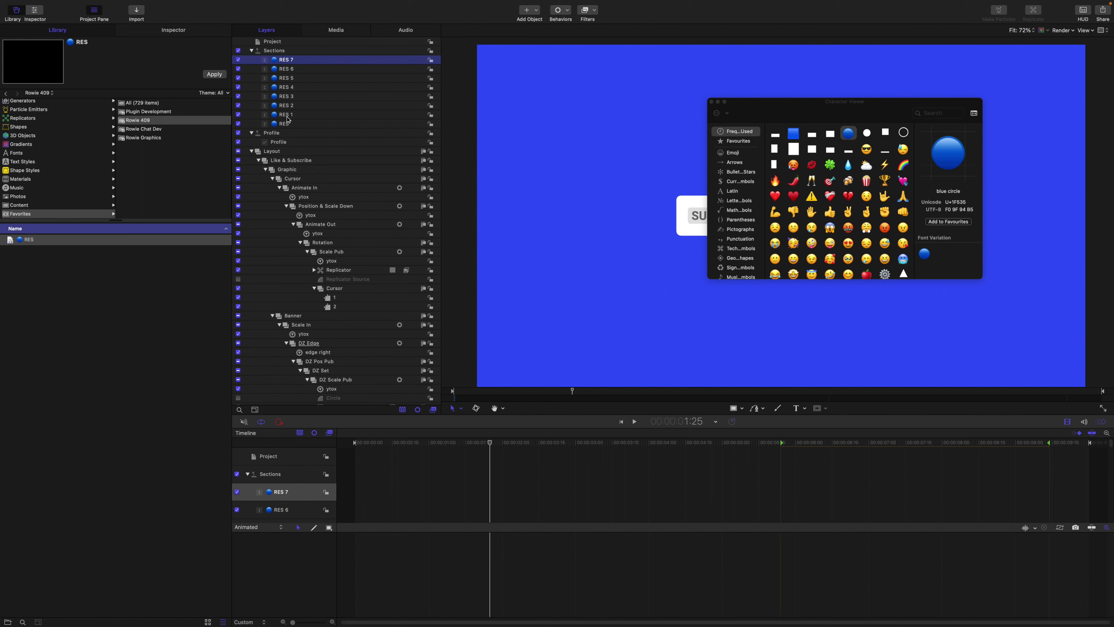
# Save the Sections rig into the Favorites library and preview the RES and Sections items.
pyautogui.click(275, 52)
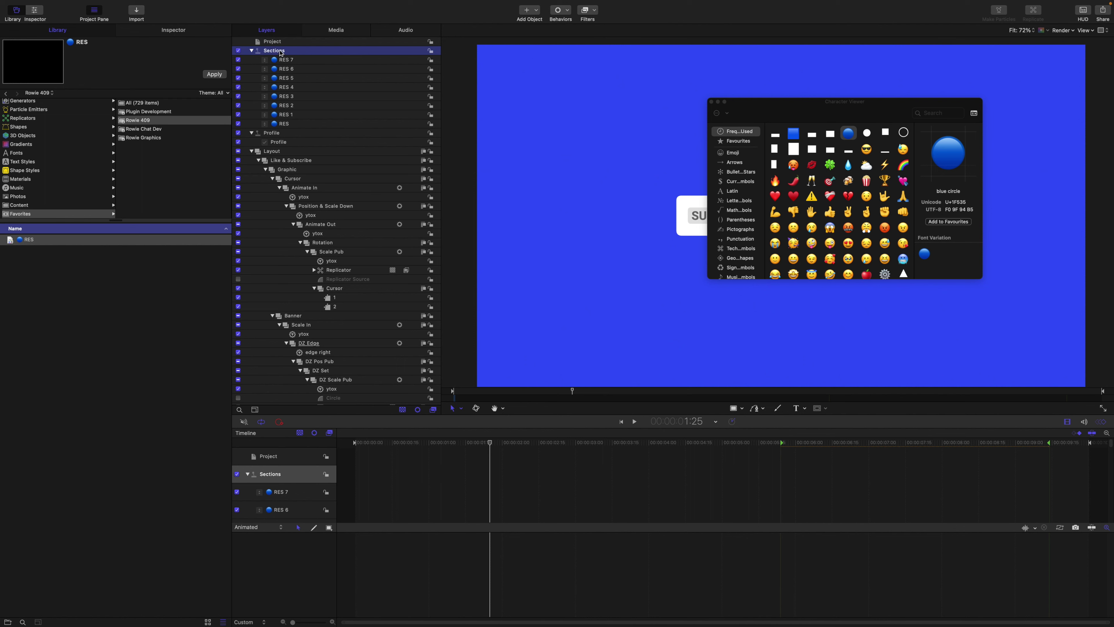
pyautogui.moveTo(281, 52); pyautogui.dragTo(31, 294)
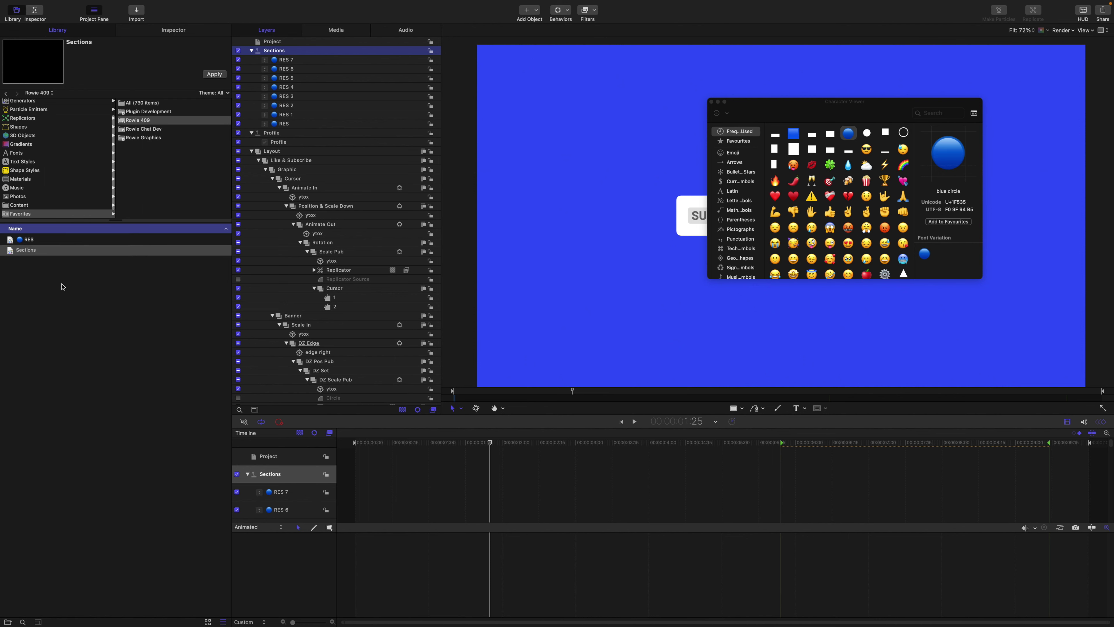
pyautogui.click(36, 244)
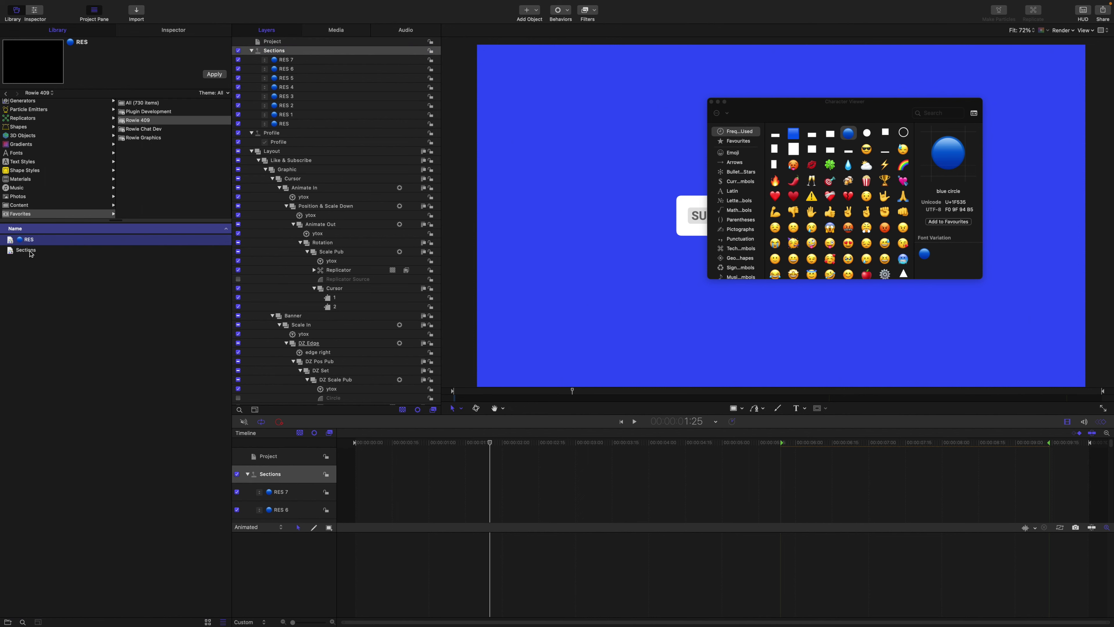
pyautogui.click(31, 251)
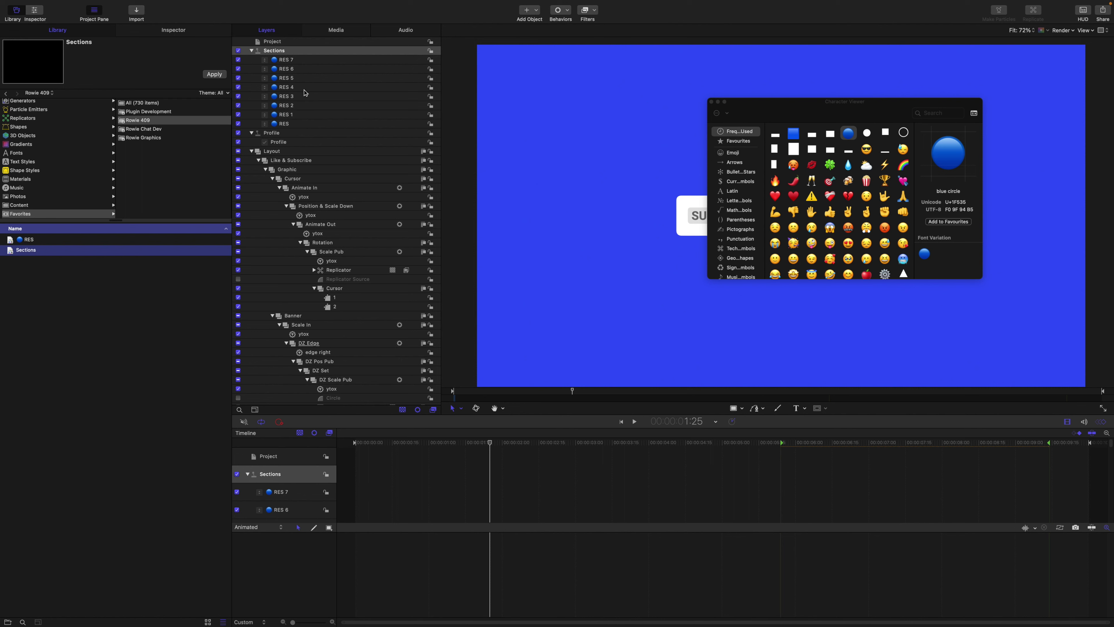
# Delete the existing Sections rig and add the saved Sections back from Favorites at the top.
pyautogui.click(279, 42)
pyautogui.click(280, 50)
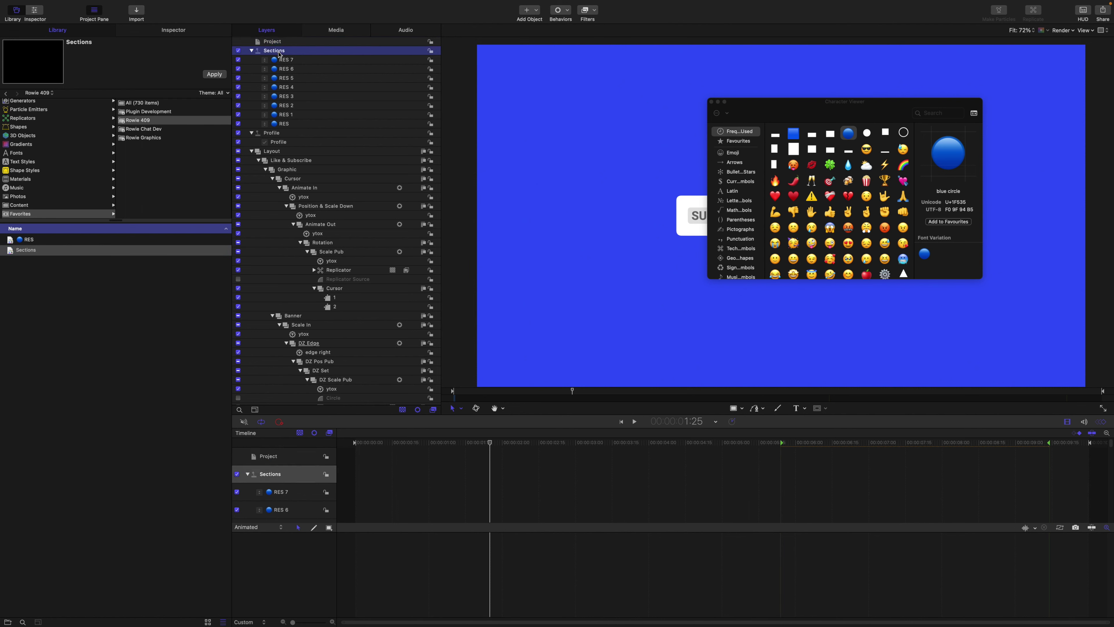
pyautogui.press('Delete')
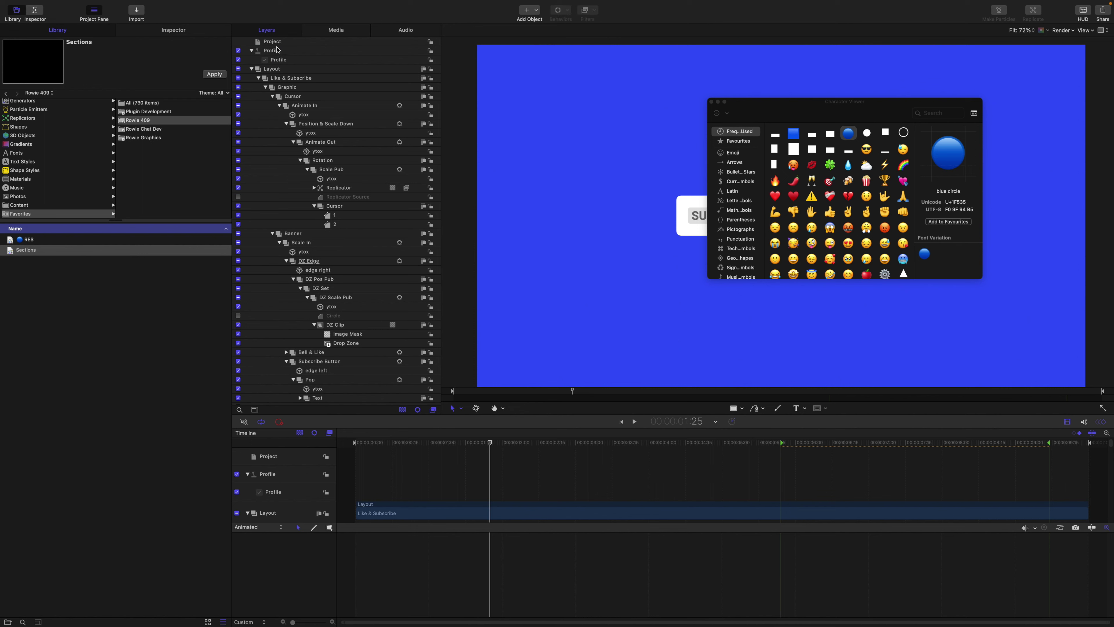
pyautogui.click(278, 42)
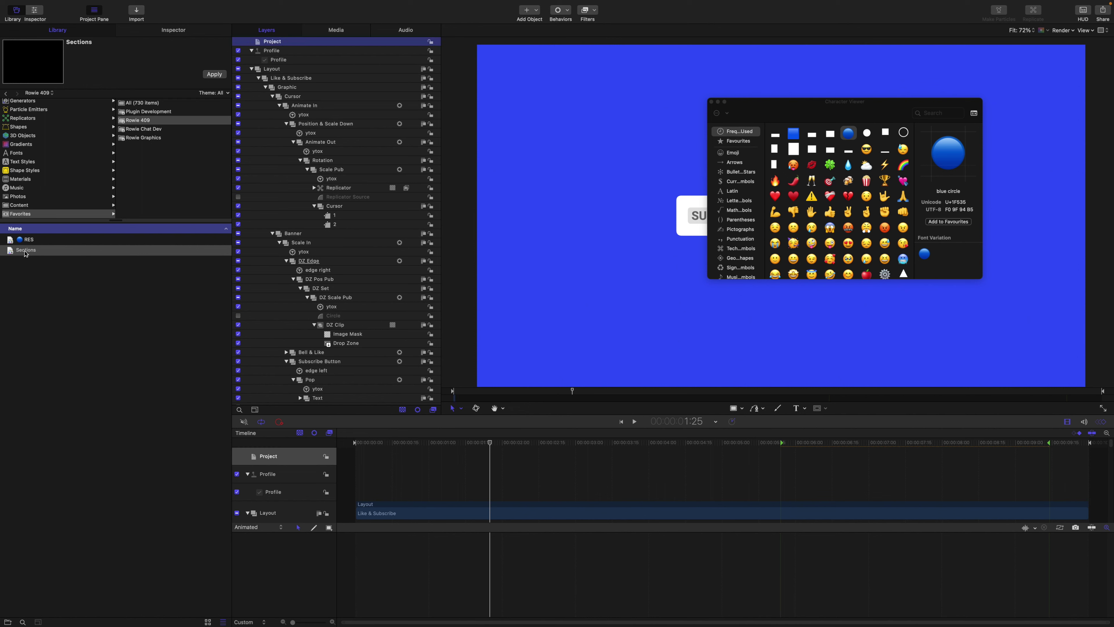
pyautogui.moveTo(25, 250); pyautogui.dragTo(291, 53)
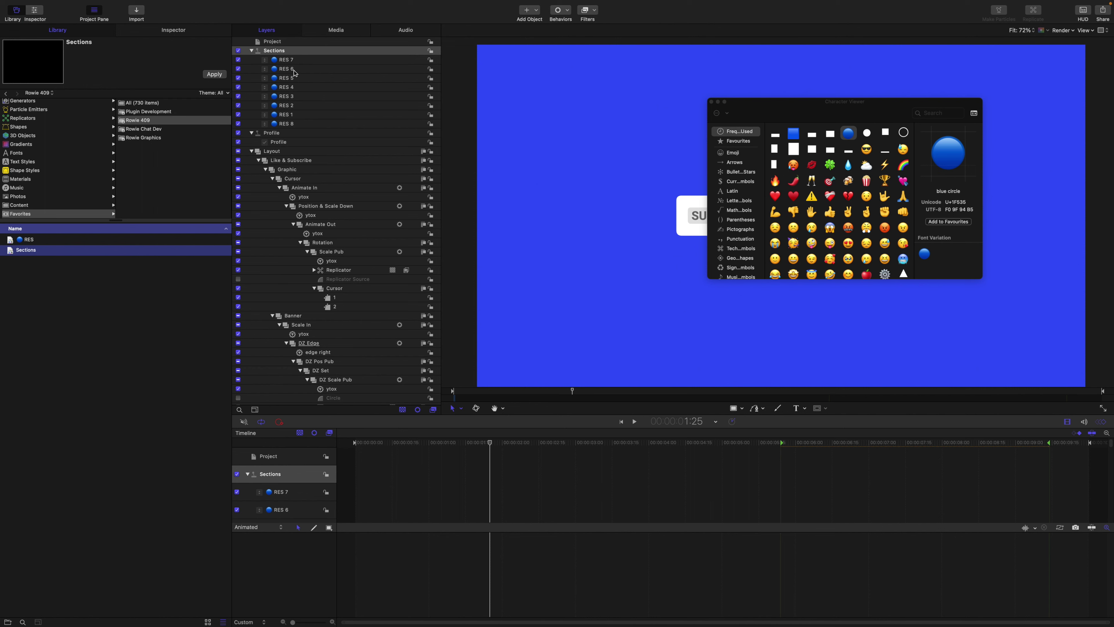
# Rename the first three RES layers to DROPZONE, TEXT and CURSOR.
pyautogui.click(293, 62)
pyautogui.click(296, 60)
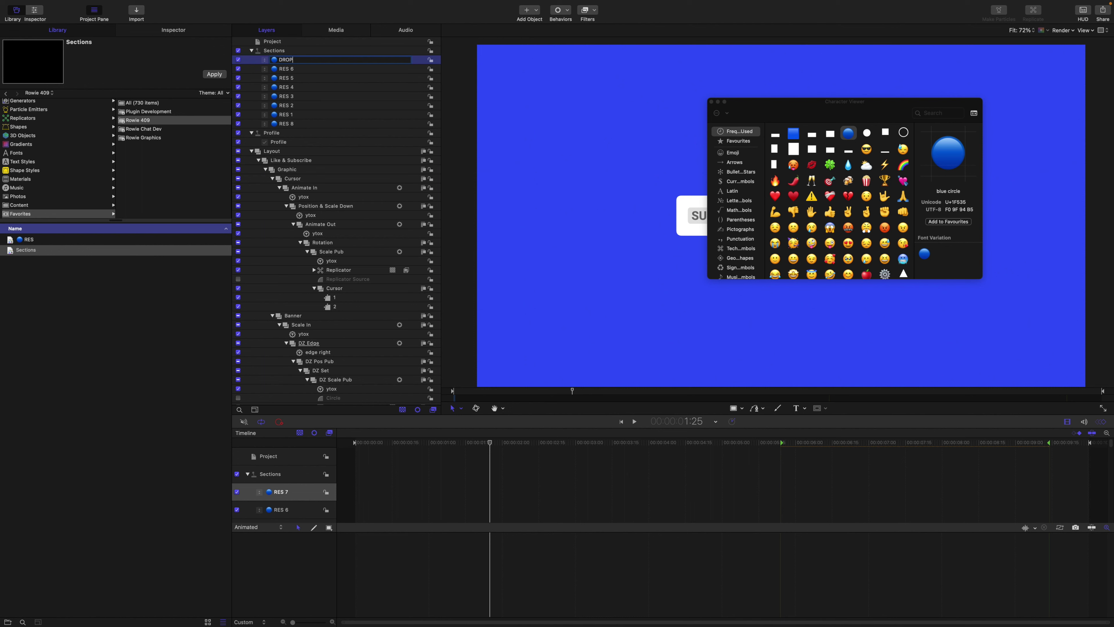
pyautogui.write('DROPZONE')
pyautogui.press('Return')
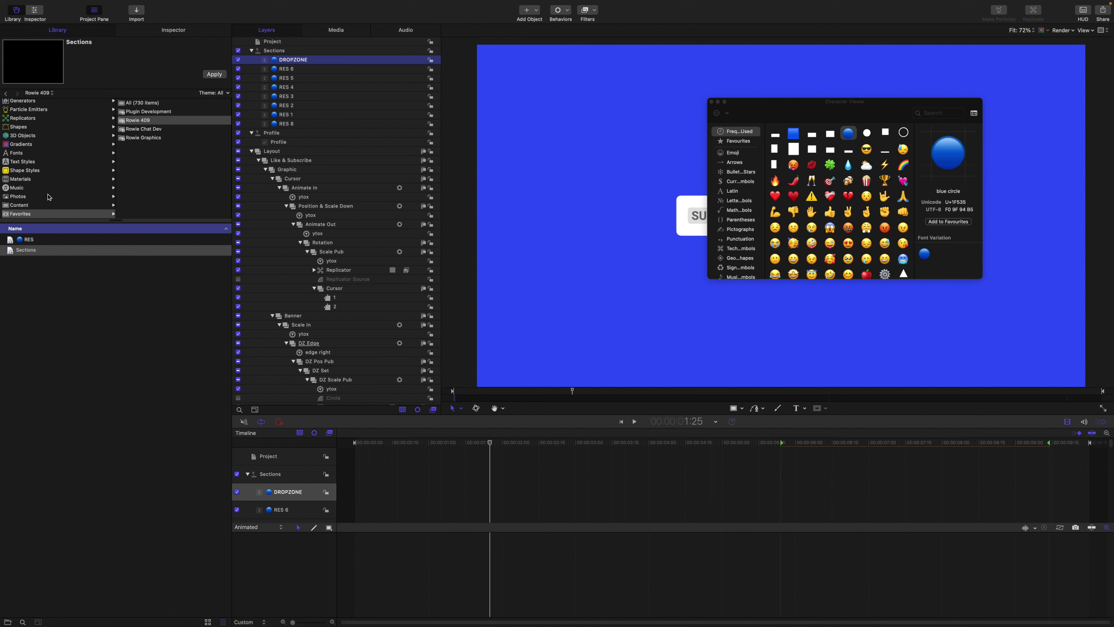
pyautogui.doubleClick(296, 69)
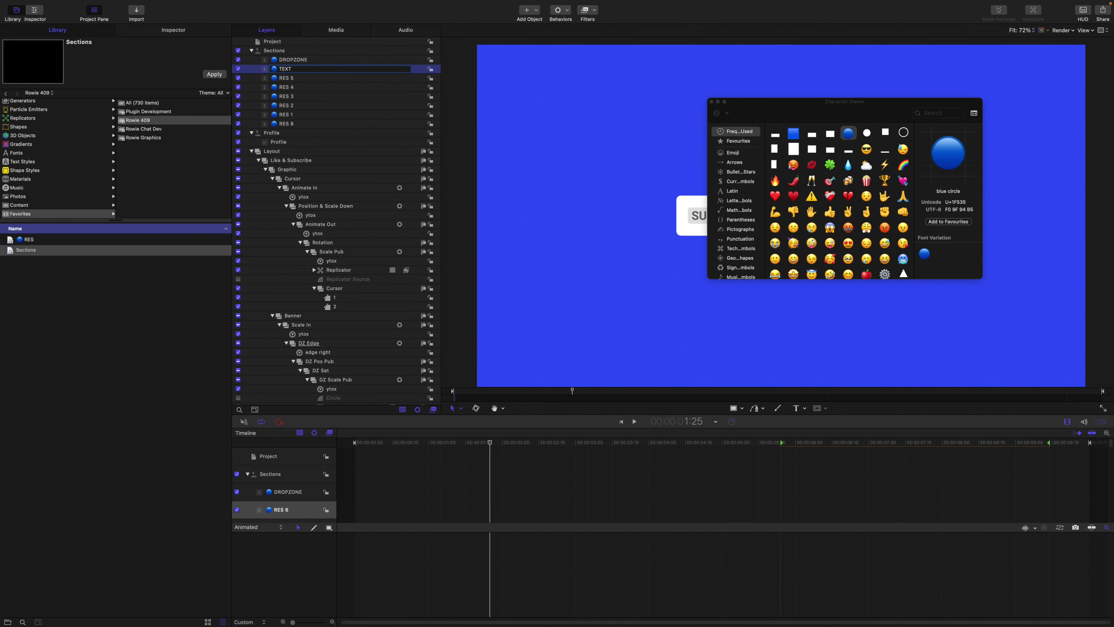
pyautogui.write('TEXT')
pyautogui.press('Tab')
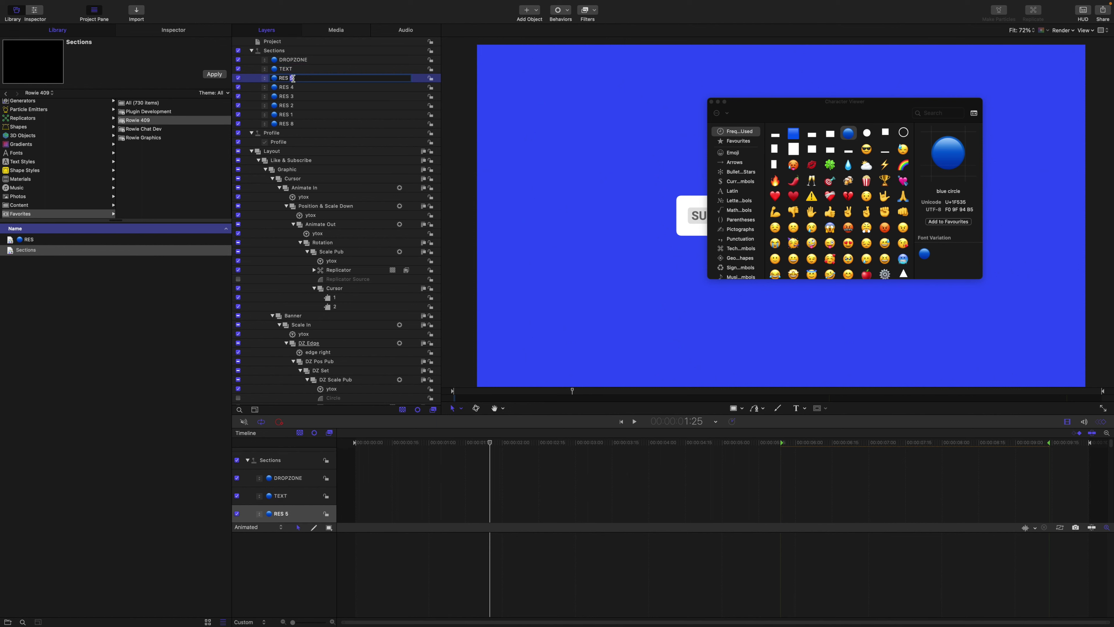
pyautogui.press('BackSpace')
pyautogui.press('BackSpace')
pyautogui.press('BackSpace')
pyautogui.press('BackSpace')
pyautogui.press('BackSpace')
pyautogui.write('CURSOR')
pyautogui.press('Return')
pyautogui.click(711, 101)
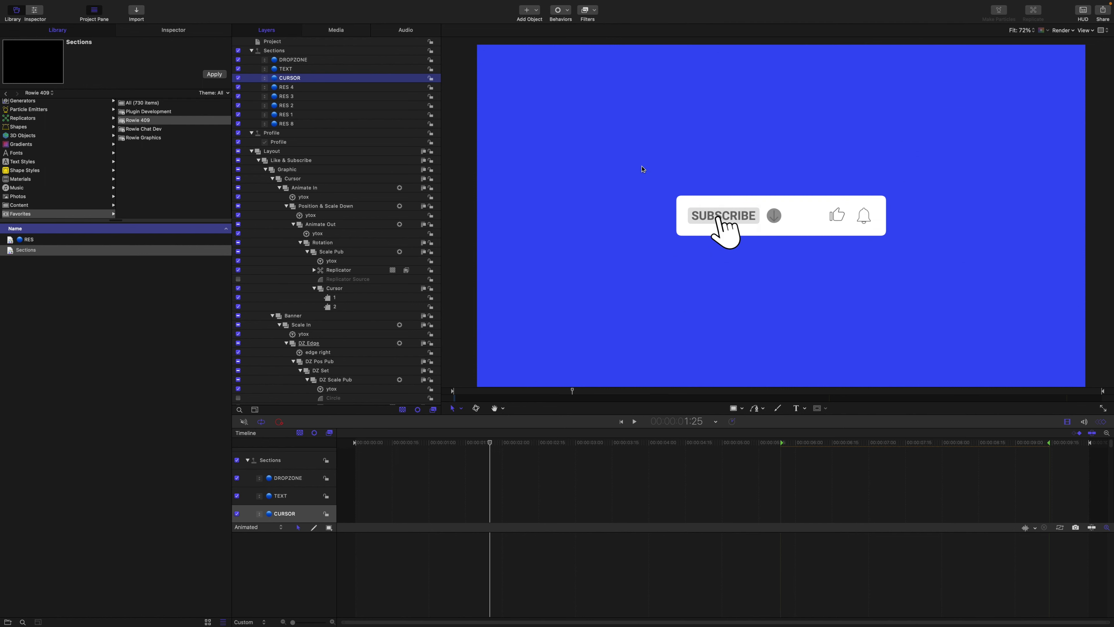
# Rename the next RES layers to SUBSCRIBE, LIKE & BELL and CONTROLS.
pyautogui.doubleClick(295, 90)
pyautogui.press('BackSpace')
pyautogui.press('BackSpace')
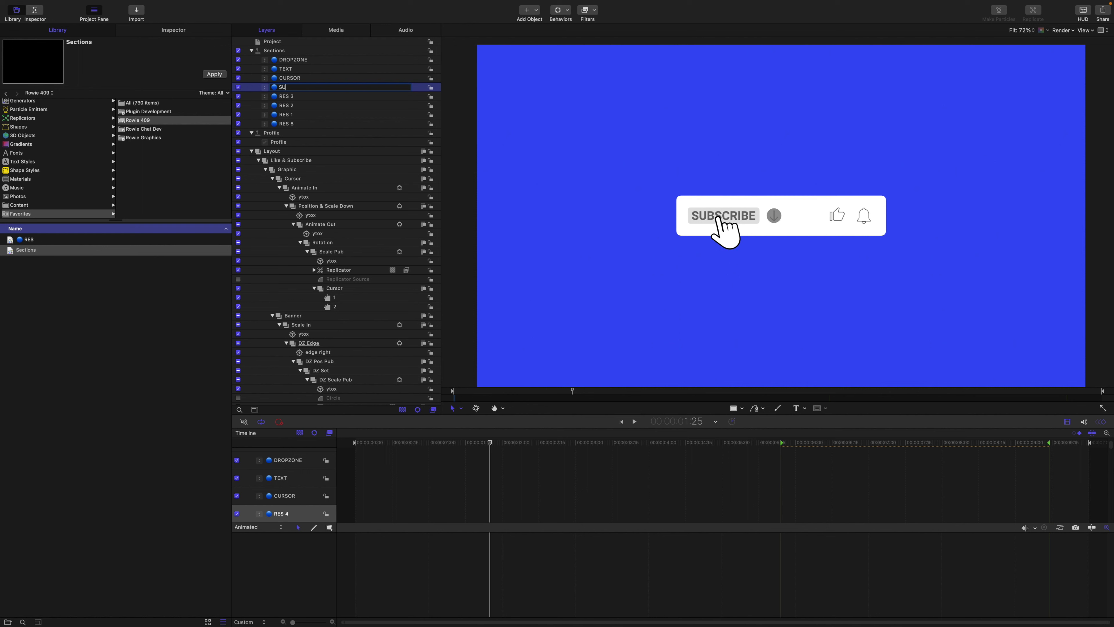
pyautogui.write('SUBSCRIBE')
pyautogui.press('Return')
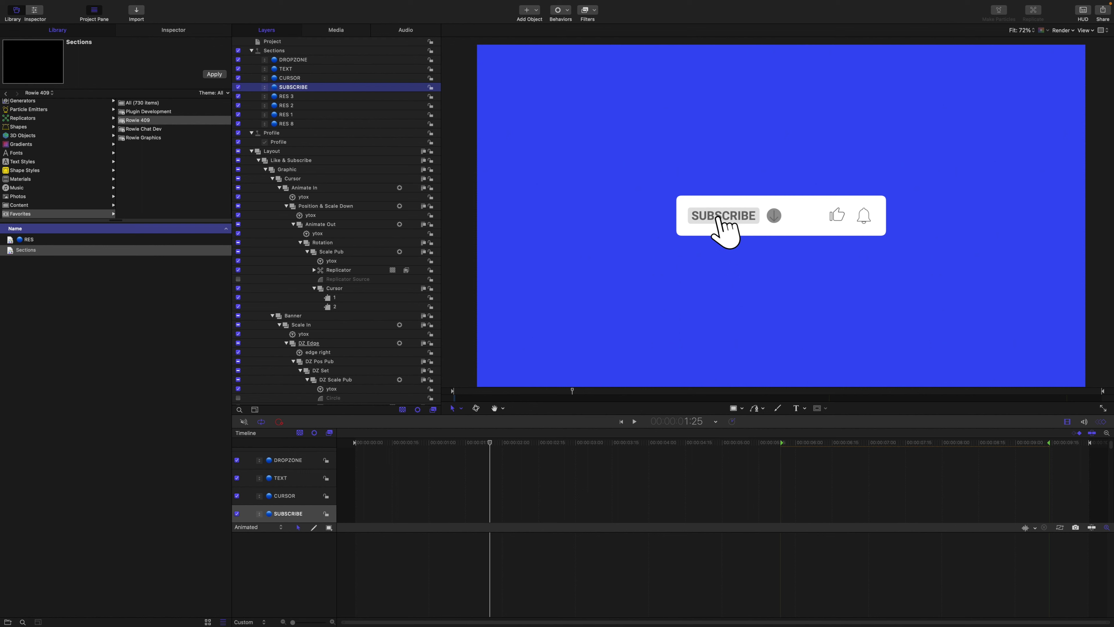
pyautogui.doubleClick(295, 96)
pyautogui.press('BackSpace')
pyautogui.press('BackSpace')
pyautogui.press('BackSpace')
pyautogui.press('BackSpace')
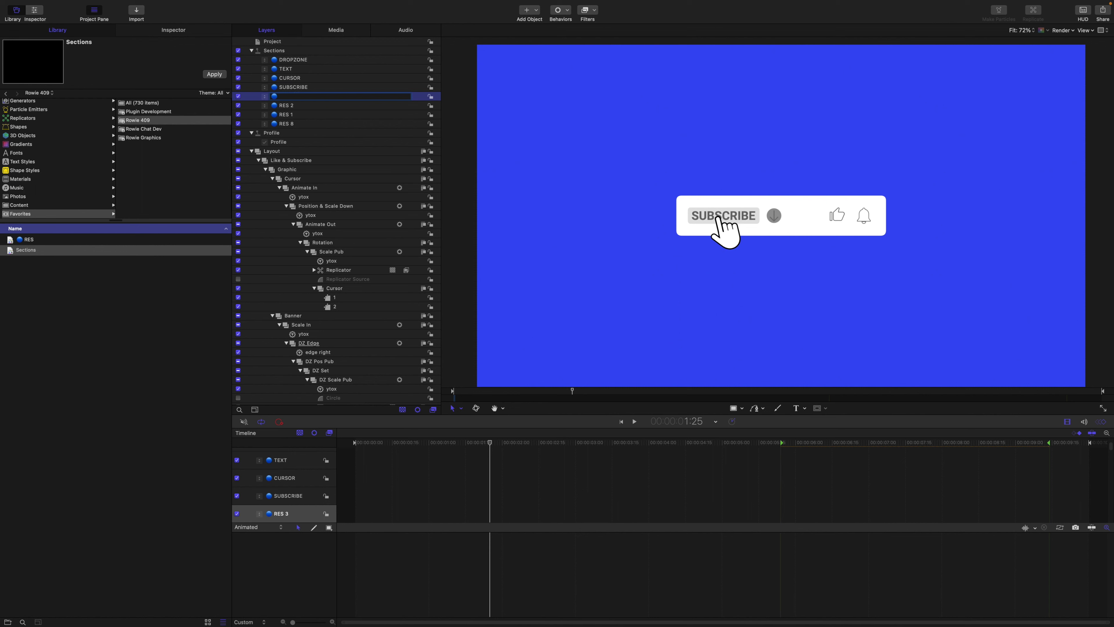
pyautogui.write('LIKE & BELL')
pyautogui.press('Return')
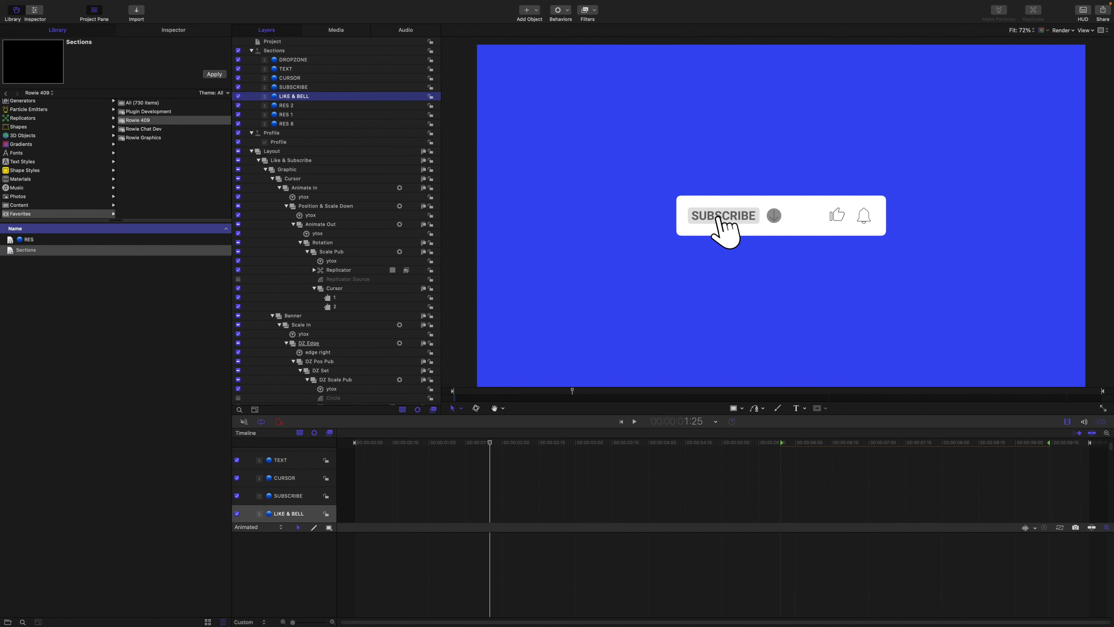
pyautogui.doubleClick(302, 108)
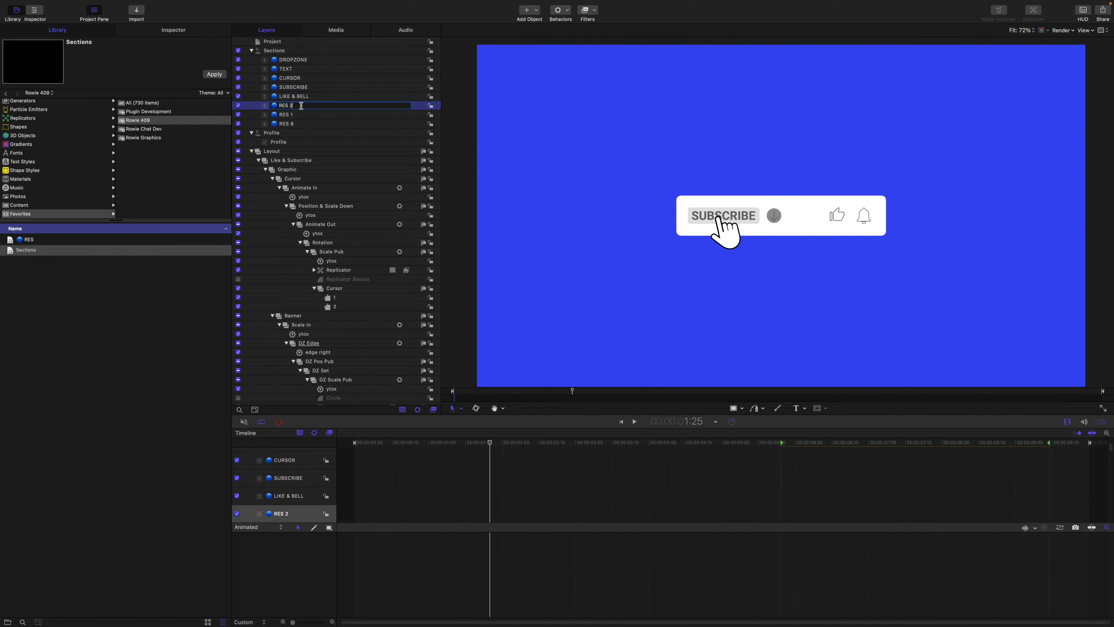
pyautogui.press('BackSpace')
pyautogui.press('BackSpace')
pyautogui.press('BackSpace')
pyautogui.press('BackSpace')
pyautogui.press('BackSpace')
pyautogui.write('CONTROLS')
pyautogui.press('Return')
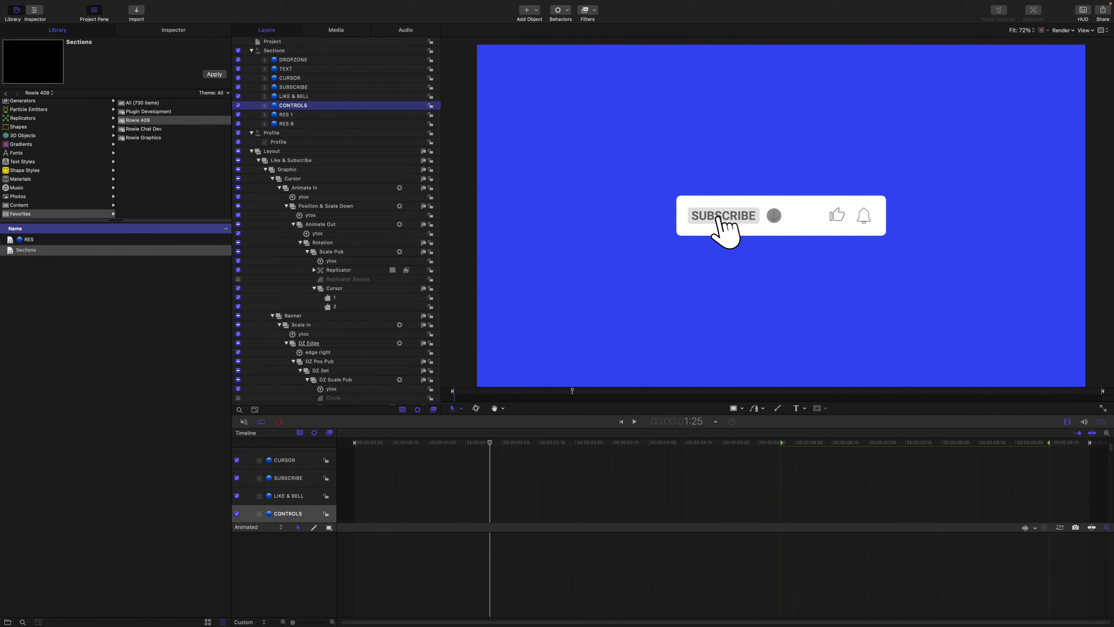
# Rename the last two RES layers to ANIMATE and BANNER.
pyautogui.doubleClick(302, 115)
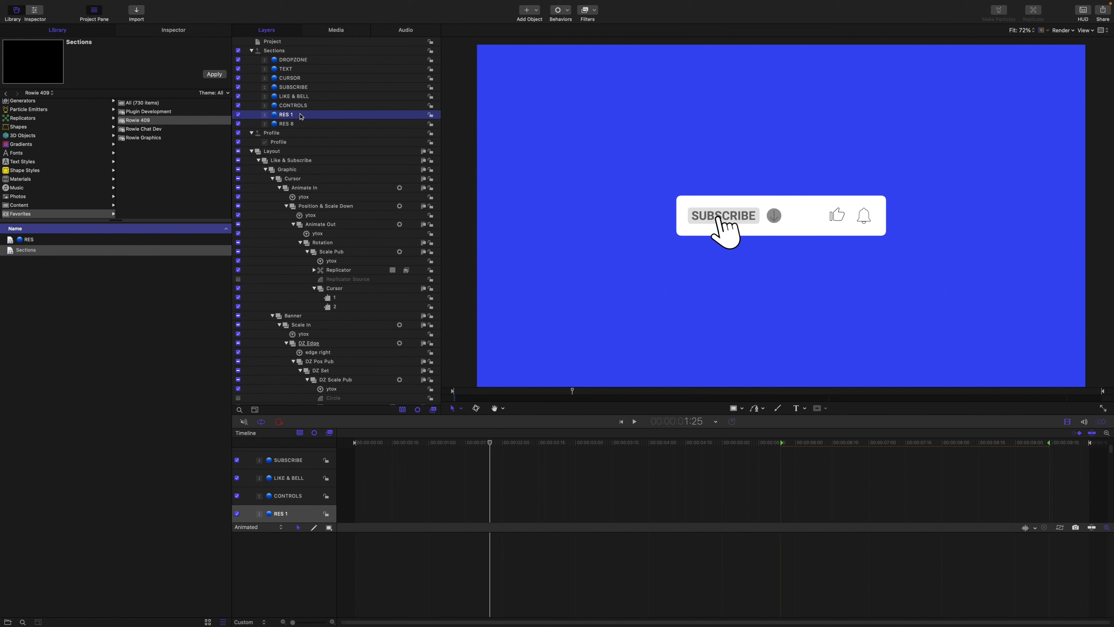
pyautogui.write('R')
pyautogui.press('BackSpace')
pyautogui.write('ANIMATE')
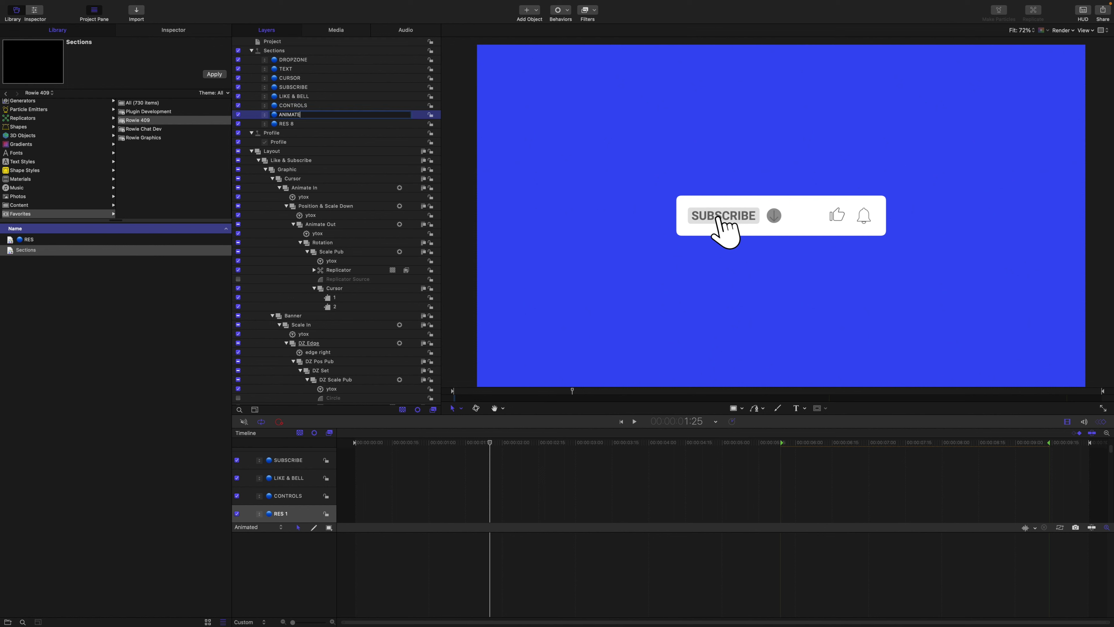
pyautogui.press('Return')
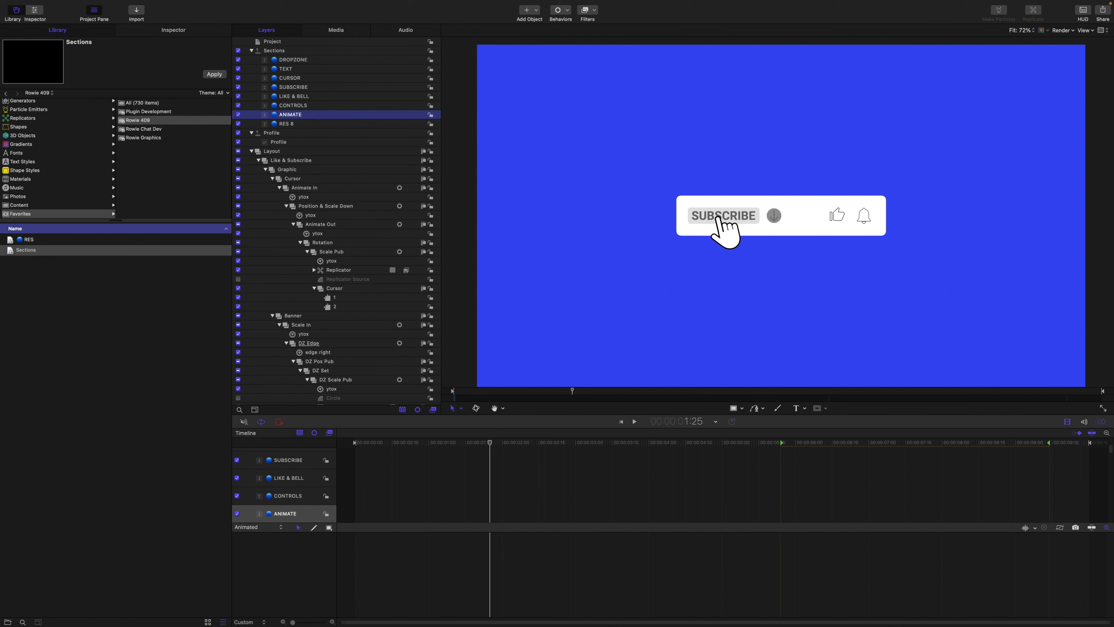
pyautogui.doubleClick(301, 123)
pyautogui.write('R')
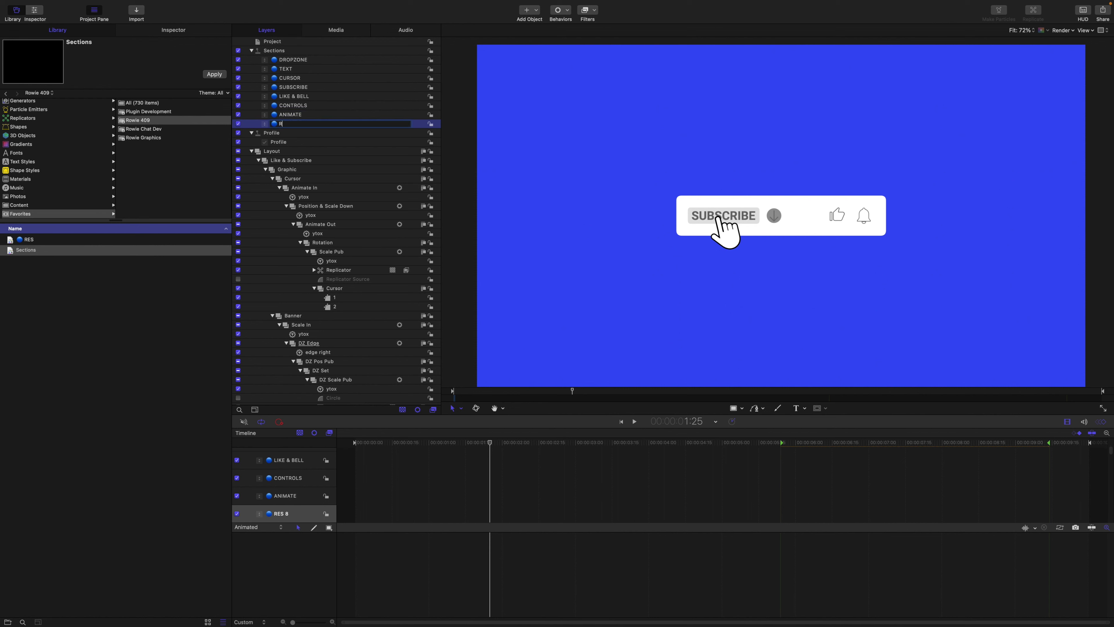
pyautogui.write('ANNER')
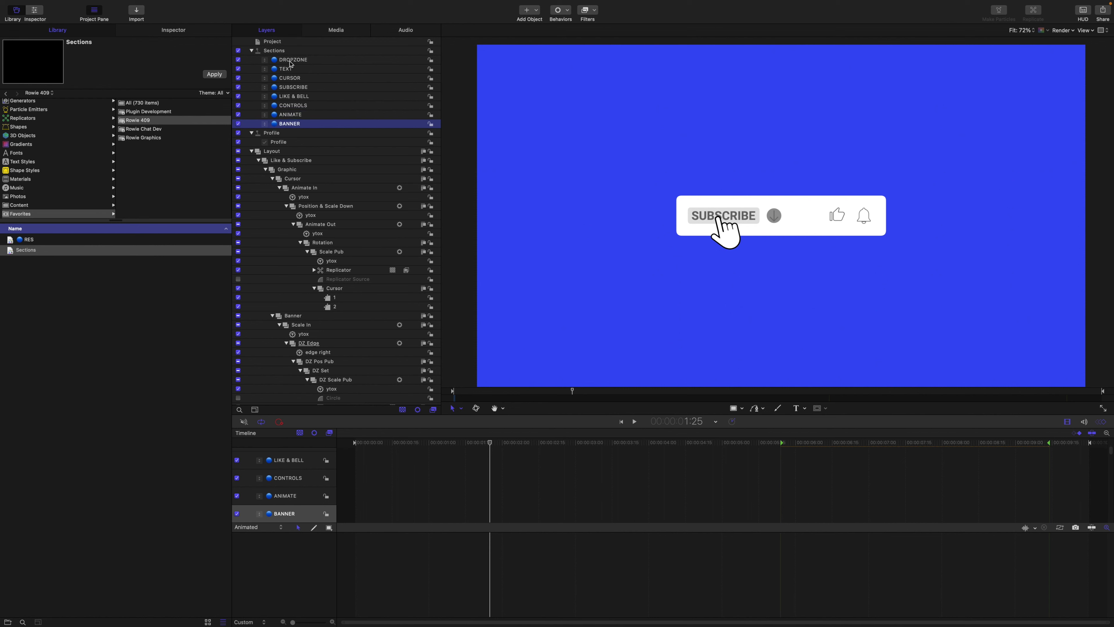
pyautogui.click(291, 62)
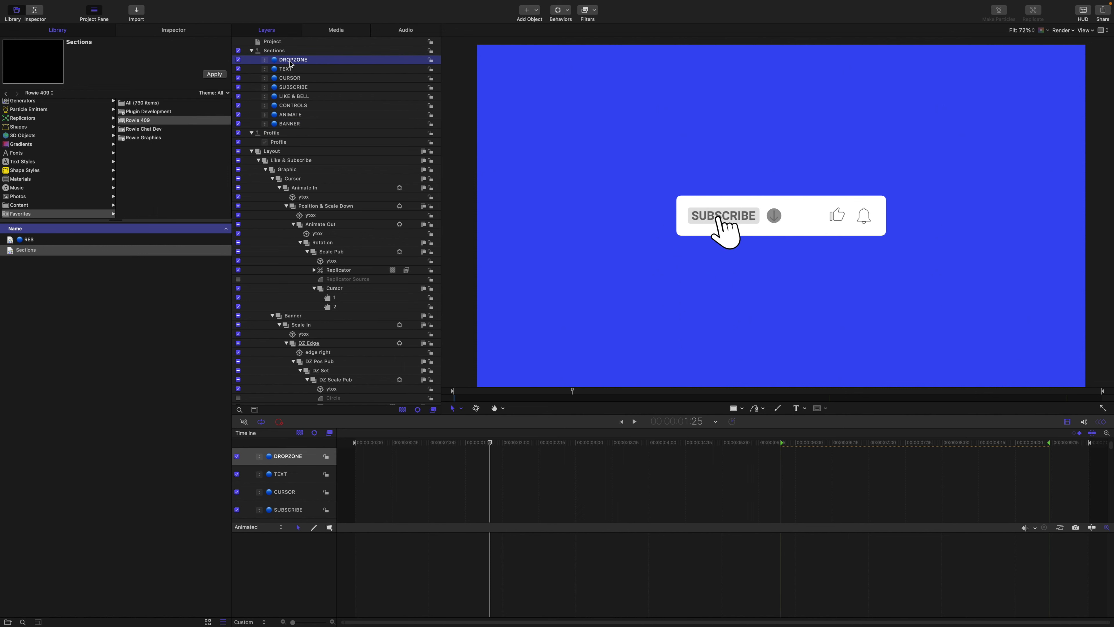
# Publish the DROPZONE widget parameter from its Widget settings.
pyautogui.click(174, 30)
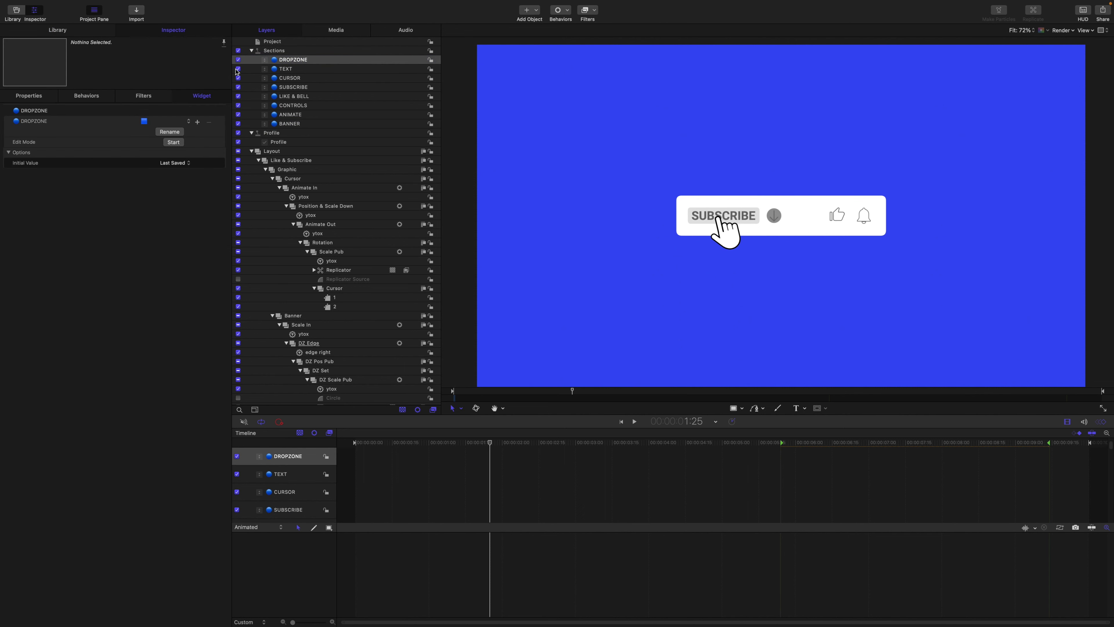
pyautogui.rightClick(31, 125)
pyautogui.click(47, 242)
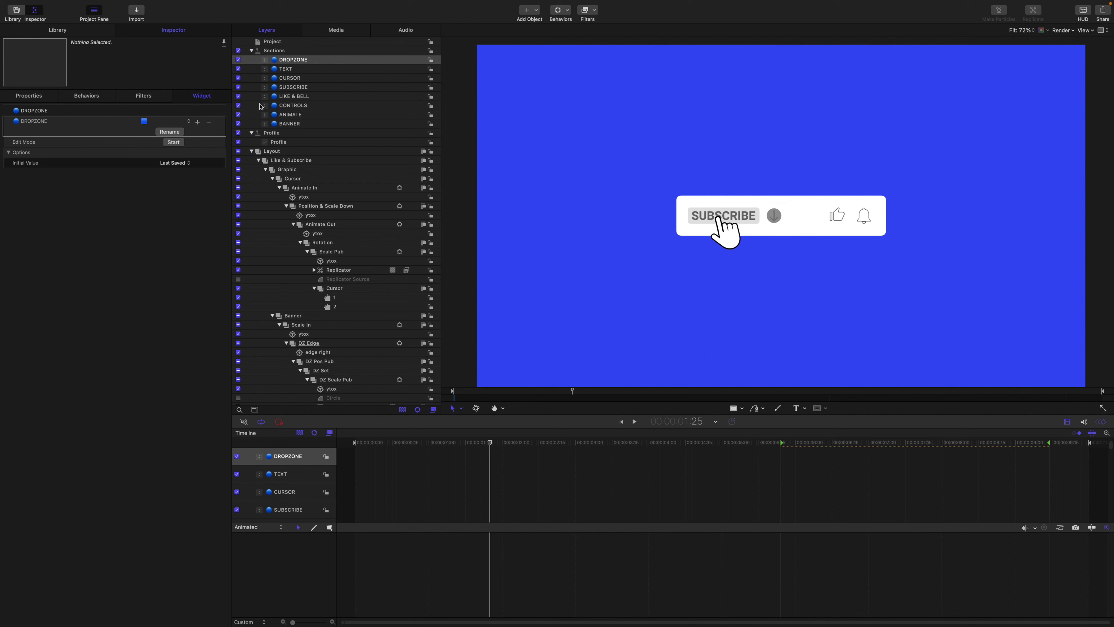
# In the project's published parameters, move DROPZONE up to sit just under Build Out.
pyautogui.click(280, 43)
pyautogui.hscroll(2, 191, 99)
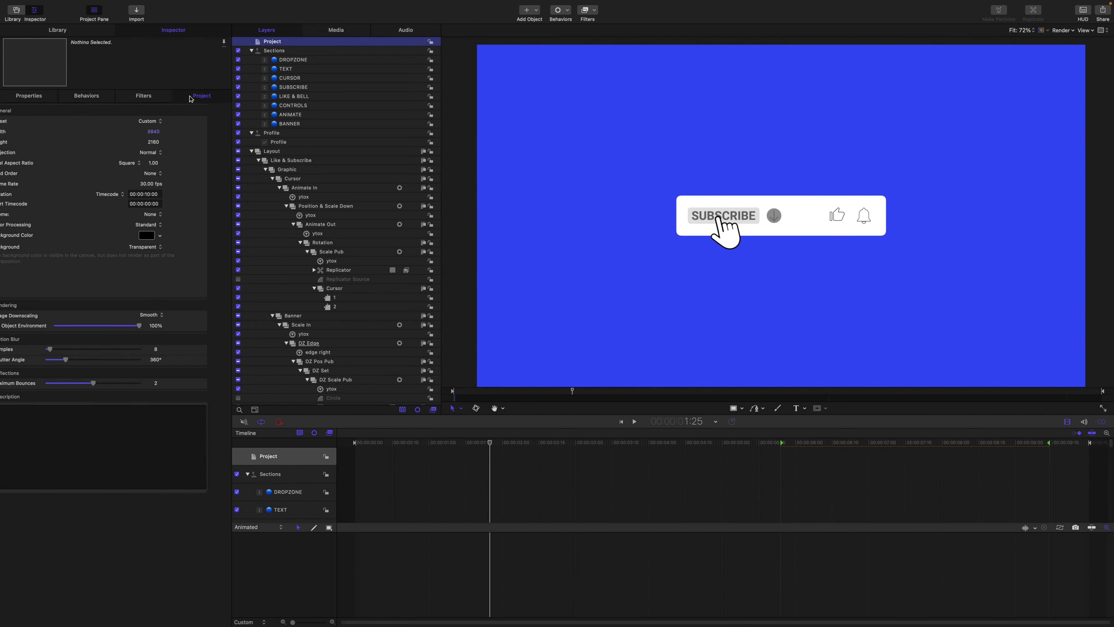
pyautogui.click(191, 98)
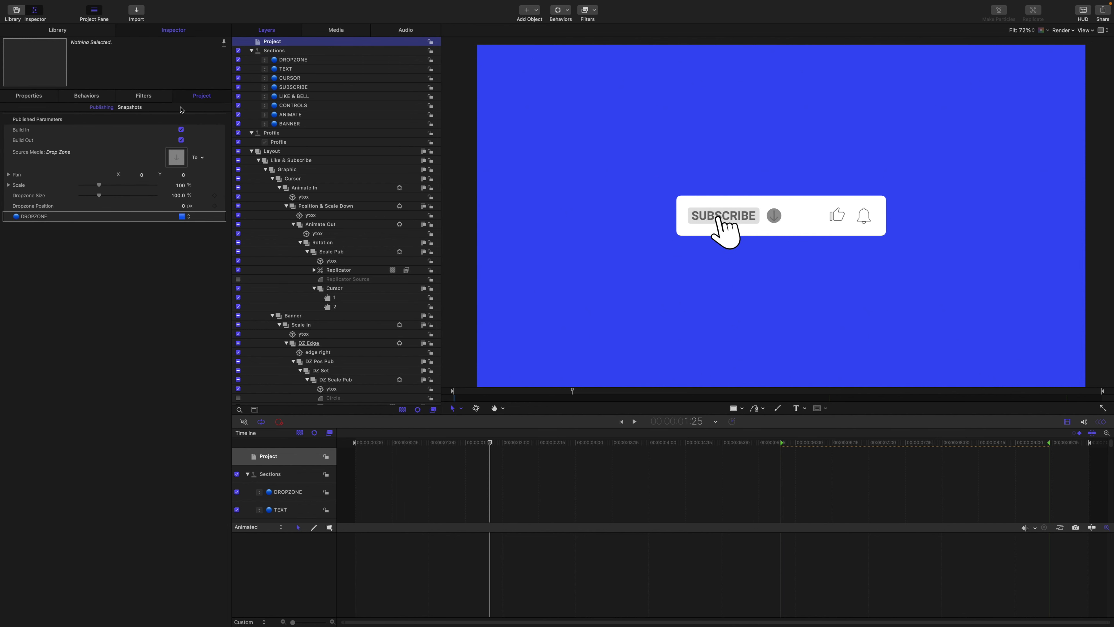
pyautogui.click(40, 208)
pyautogui.click(44, 220)
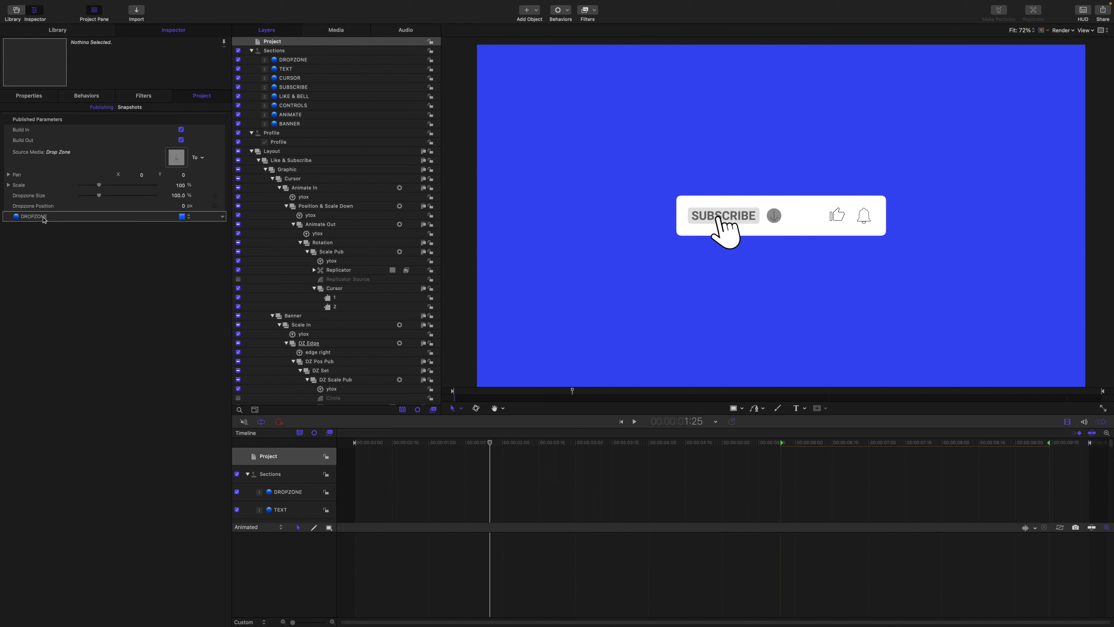
pyautogui.moveTo(44, 219); pyautogui.dragTo(45, 155)
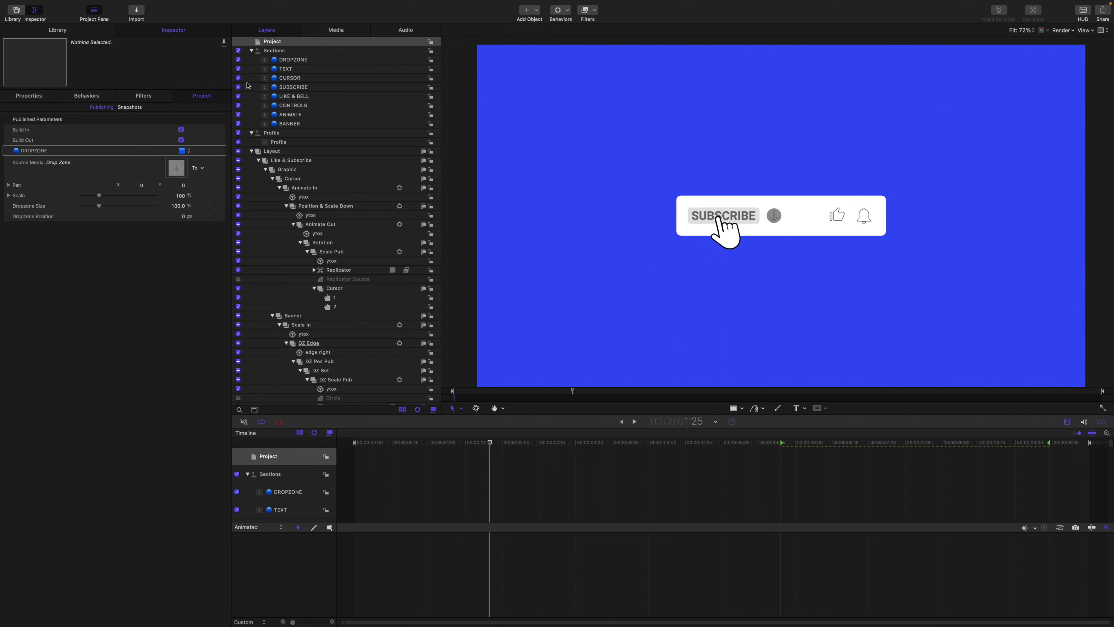
# Rename the DROPZONE drop zone layer to PROFILE.
pyautogui.doubleClick(295, 60)
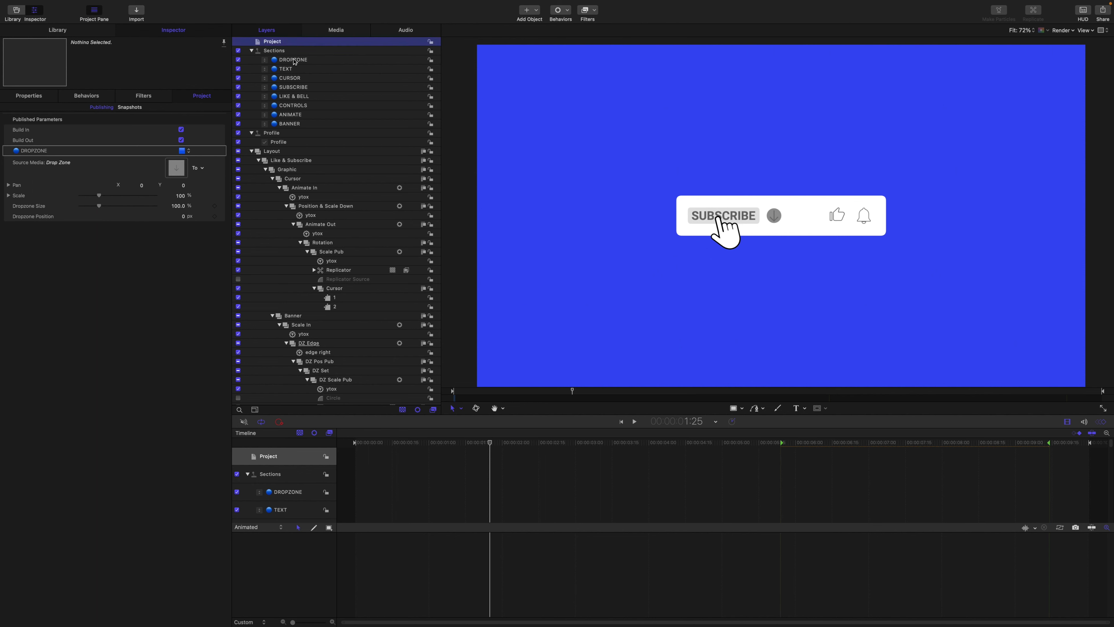
pyautogui.press('BackSpace')
pyautogui.press('BackSpace')
pyautogui.press('BackSpace')
pyautogui.press('BackSpace')
pyautogui.press('BackSpace')
pyautogui.press('BackSpace')
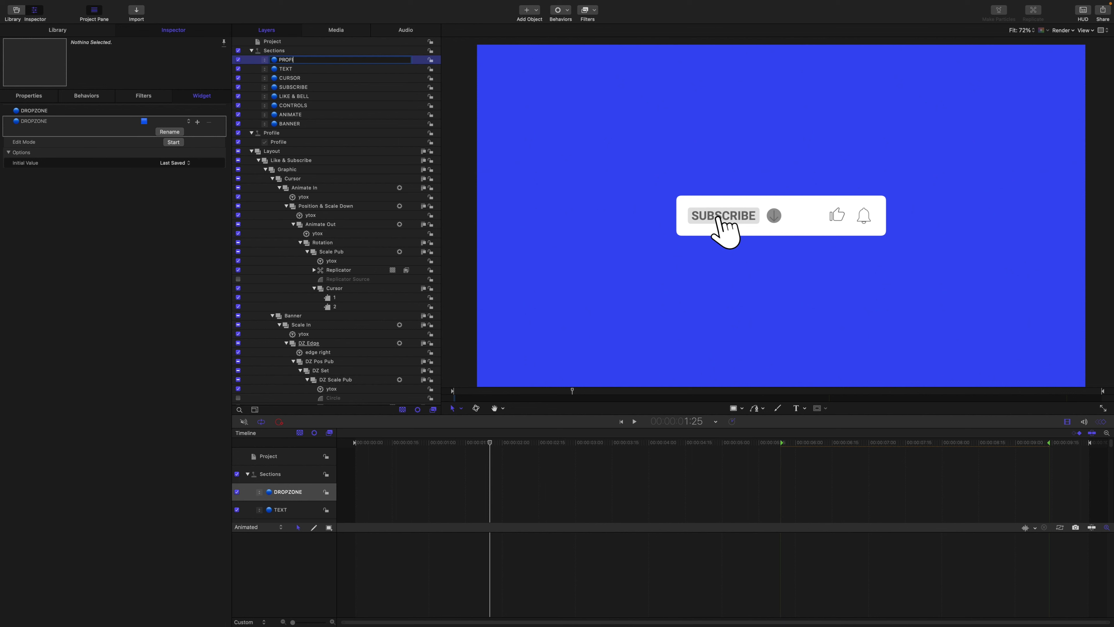
pyautogui.press('Return')
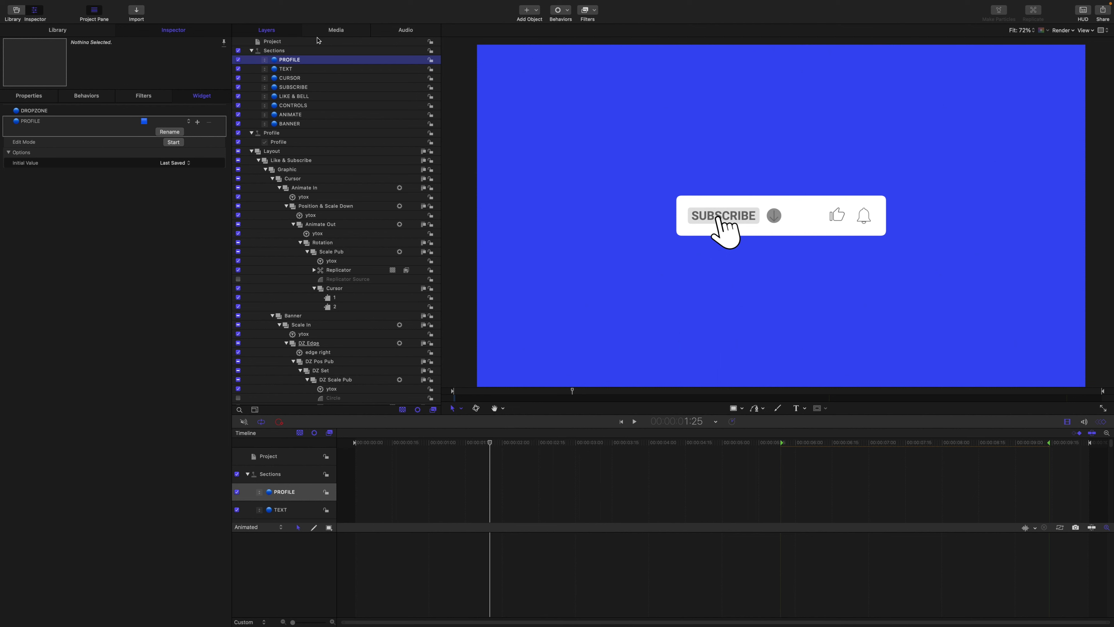
# Rename the published DROPZONE parameter to PROFILE and bring up its options.
pyautogui.click(275, 44)
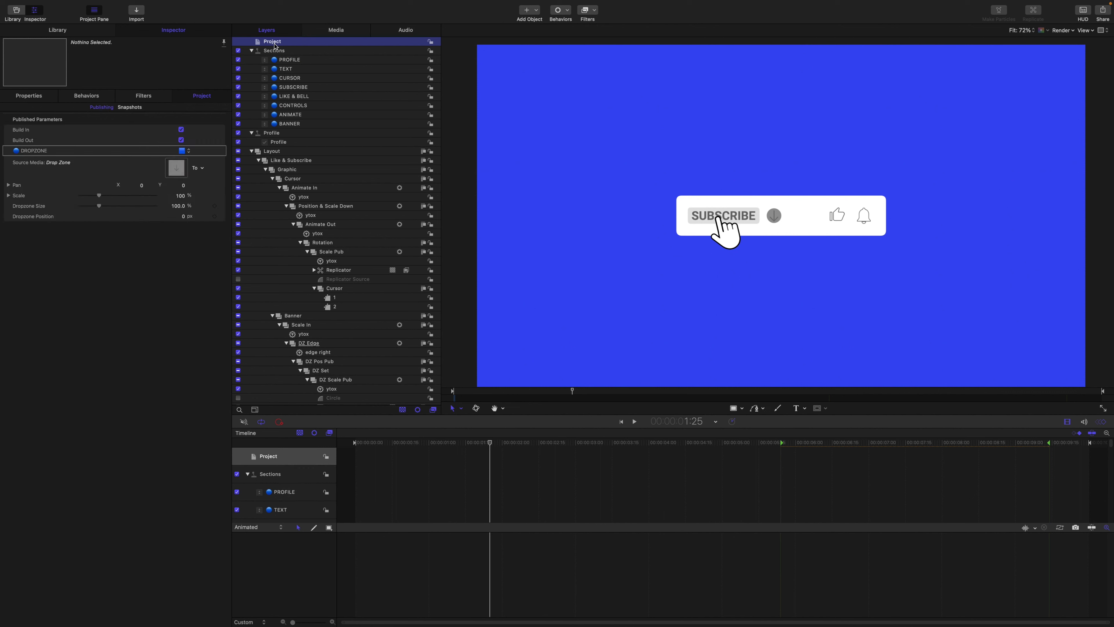
pyautogui.click(47, 154)
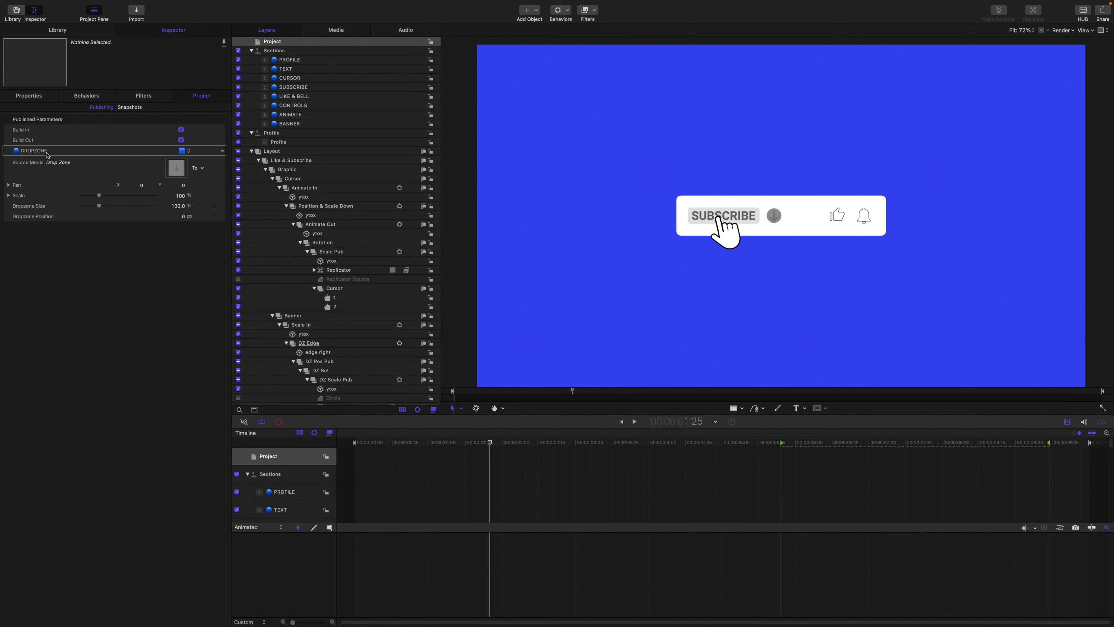
pyautogui.doubleClick(48, 154)
pyautogui.click(47, 154)
pyautogui.press('BackSpace')
pyautogui.press('BackSpace')
pyautogui.press('BackSpace')
pyautogui.press('BackSpace')
pyautogui.press('BackSpace')
pyautogui.press('BackSpace')
pyautogui.press('BackSpace')
pyautogui.press('BackSpace')
pyautogui.write('PROFILE')
pyautogui.rightClick(32, 151)
# Unpublish the old drop zone parameter, publish PROFILE, and place it right below Build Out.
pyautogui.click(50, 254)
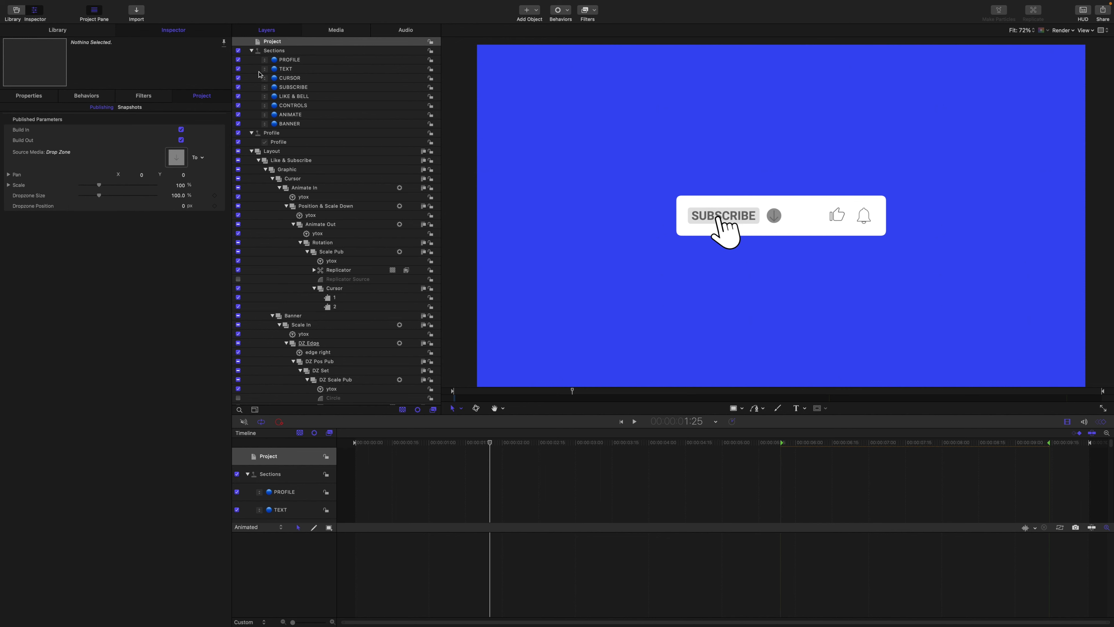
pyautogui.click(293, 60)
pyautogui.rightClick(29, 126)
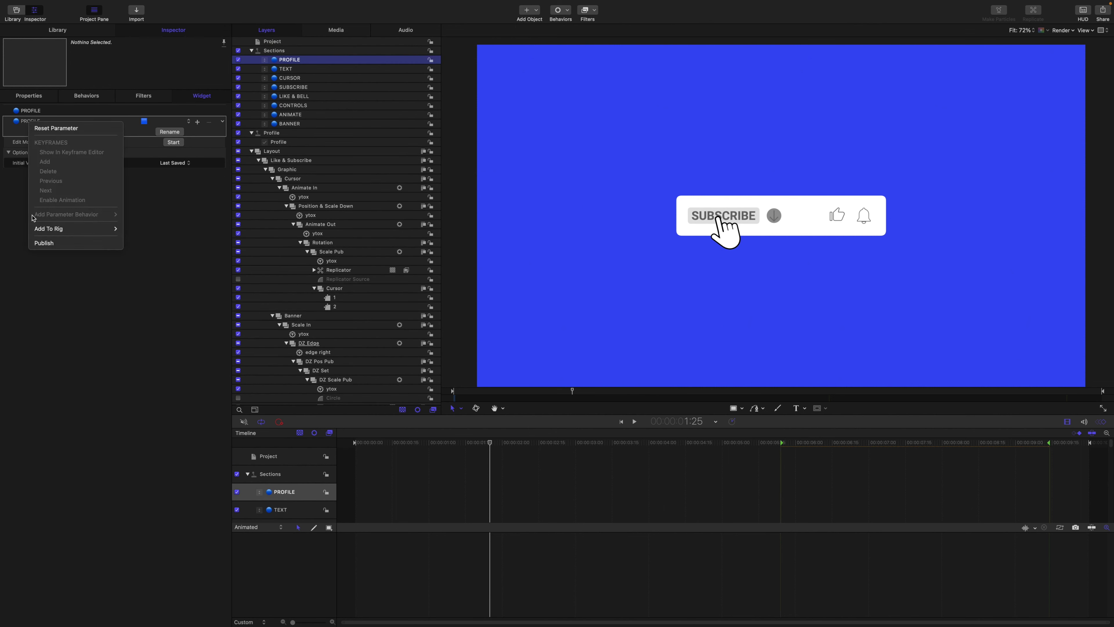
pyautogui.click(44, 242)
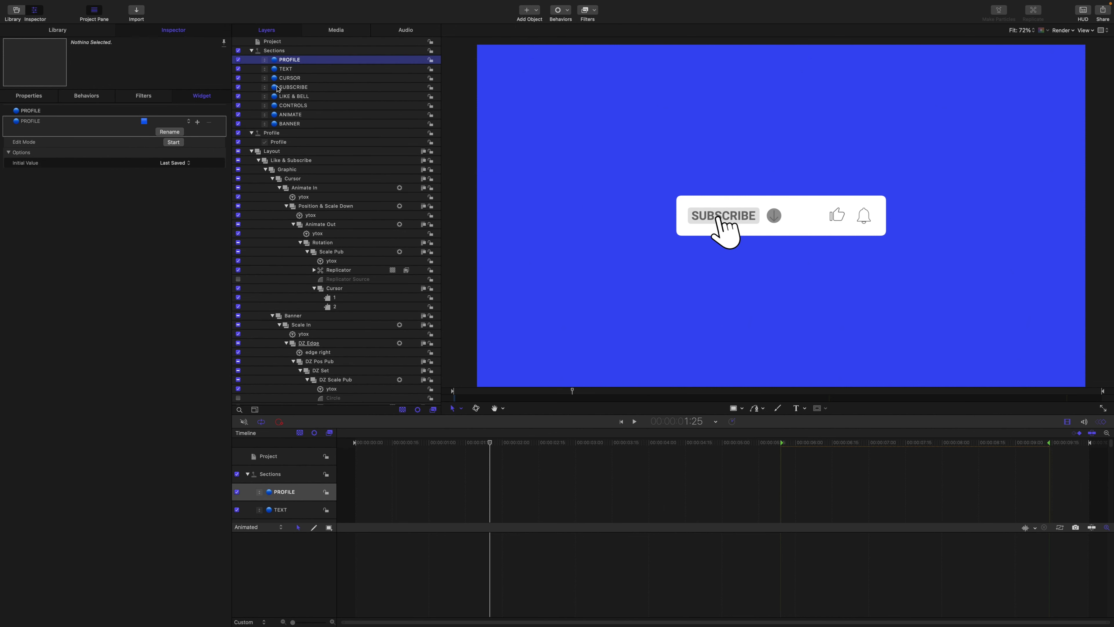
pyautogui.click(273, 42)
pyautogui.click(44, 209)
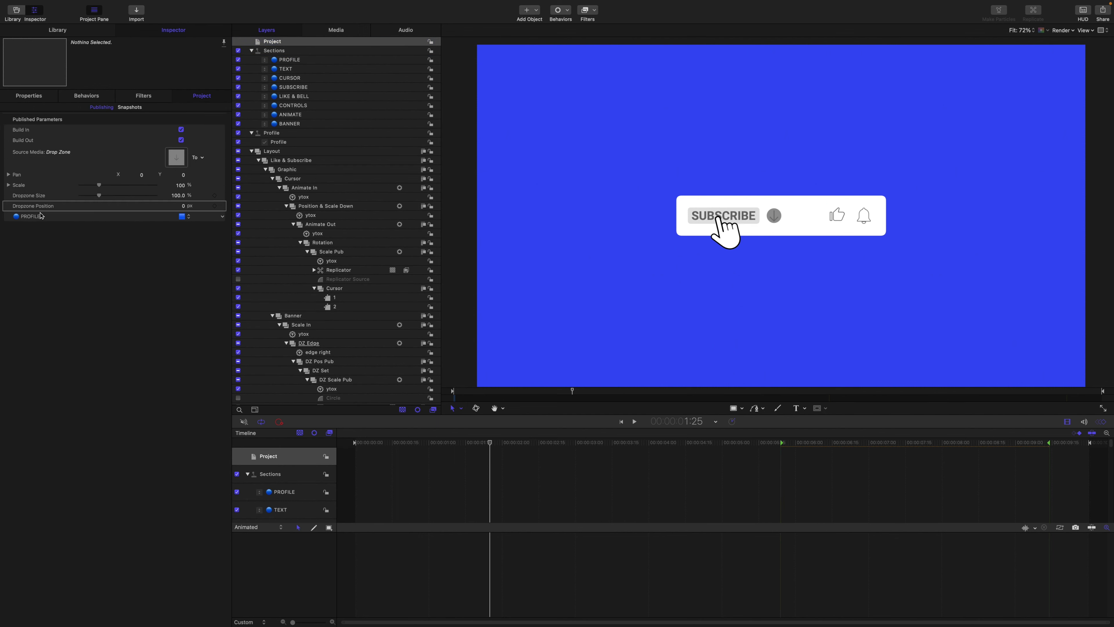
pyautogui.moveTo(45, 208); pyautogui.dragTo(46, 161)
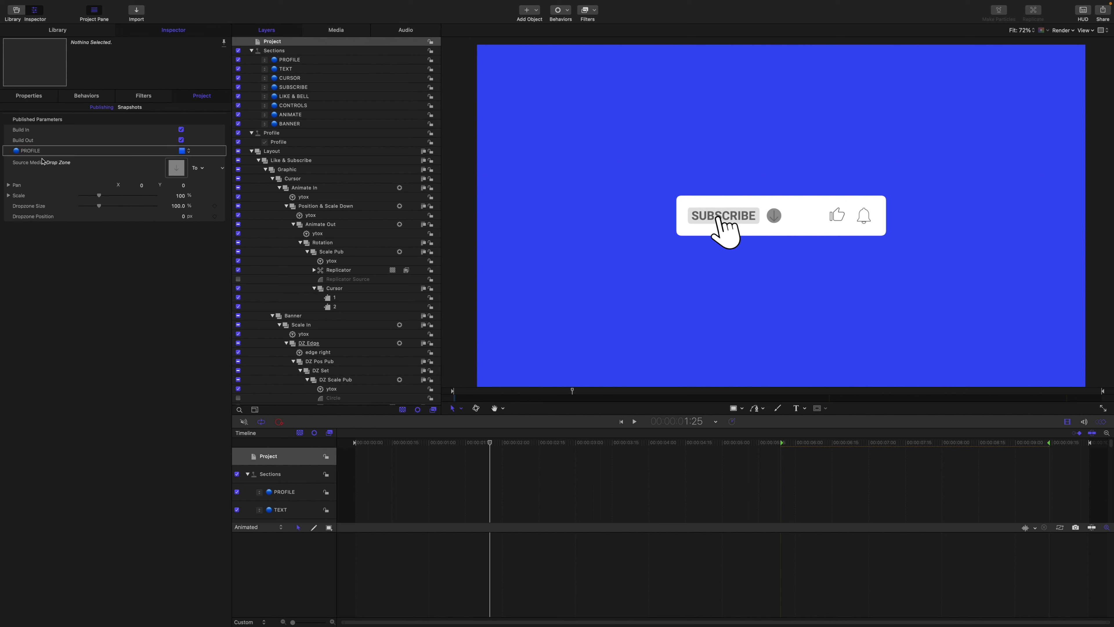
# Rename the published Scale parameter to Size.
pyautogui.click(24, 196)
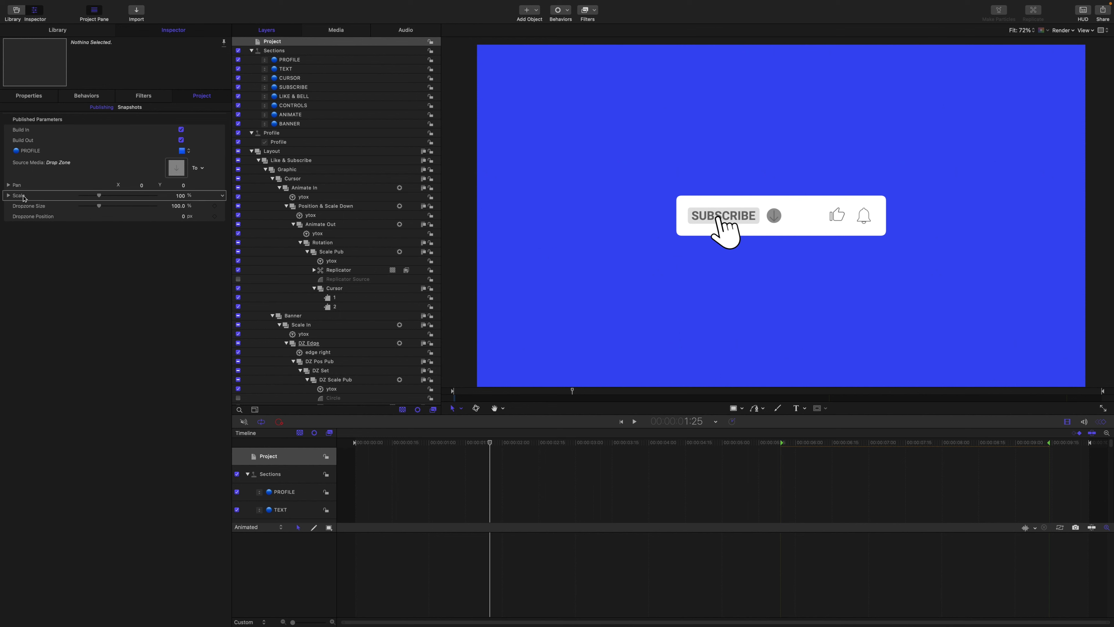
pyautogui.doubleClick(23, 196)
pyautogui.write('Size')
# Check the DZ Scale Pub group's Scale X transform parameter, then return to the published parameters.
pyautogui.scroll(-4, 319, 300)
pyautogui.click(328, 311)
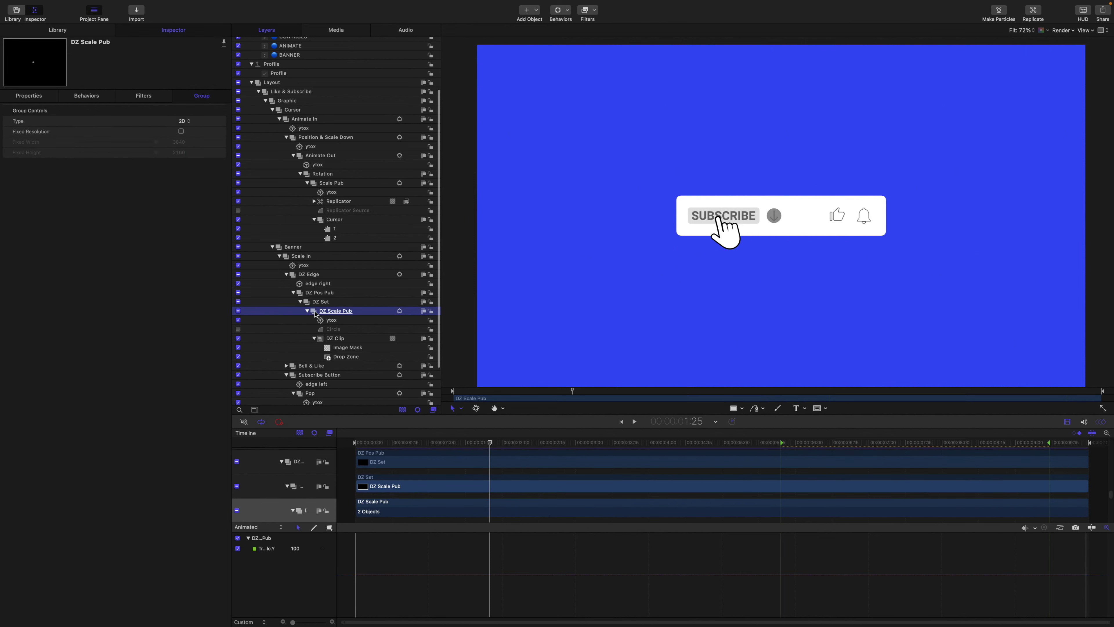
pyautogui.click(29, 96)
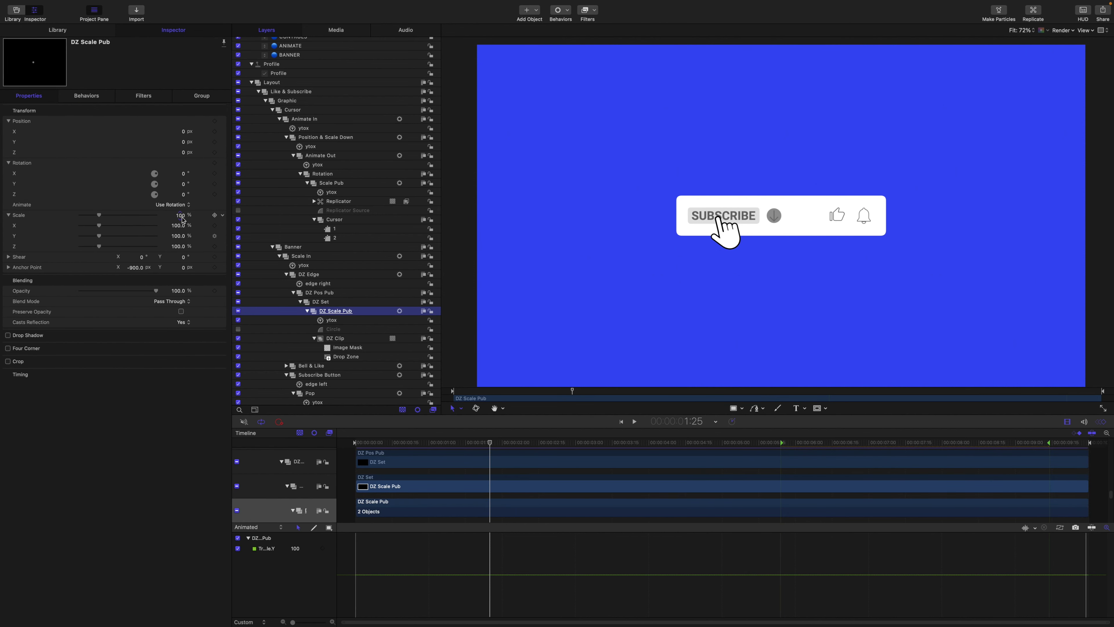
pyautogui.click(222, 226)
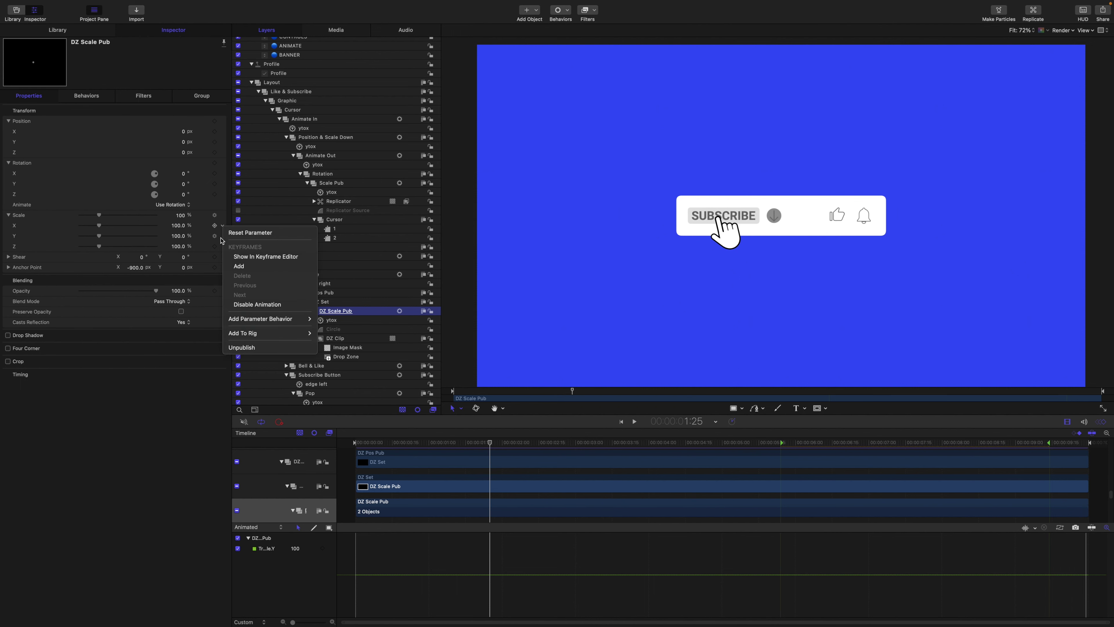
pyautogui.click(193, 369)
pyautogui.press('shift+super+a')
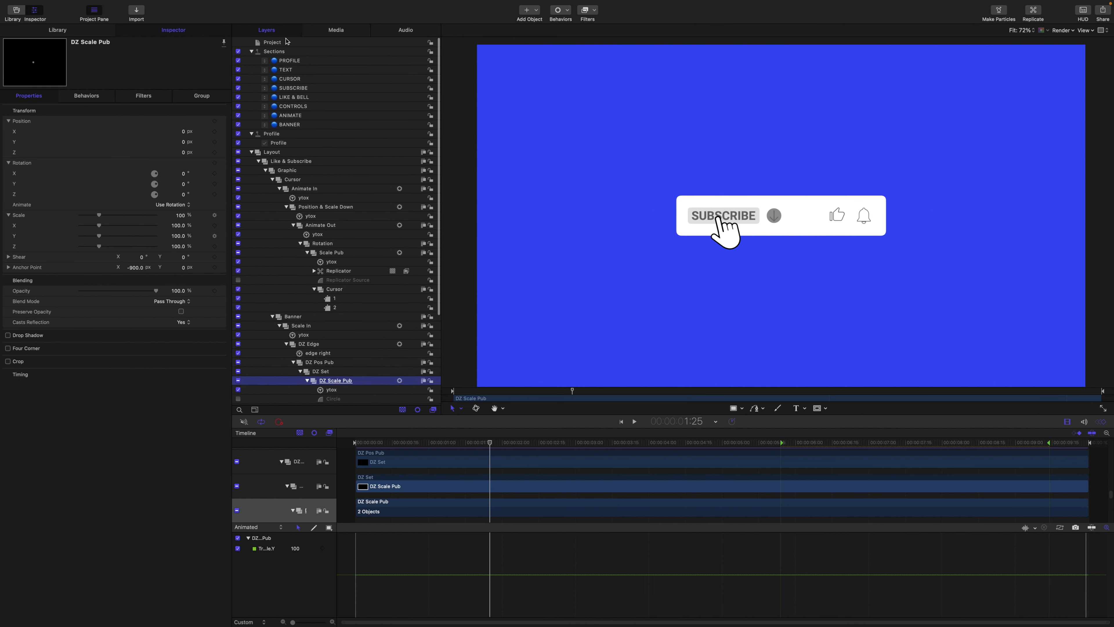
pyautogui.click(202, 97)
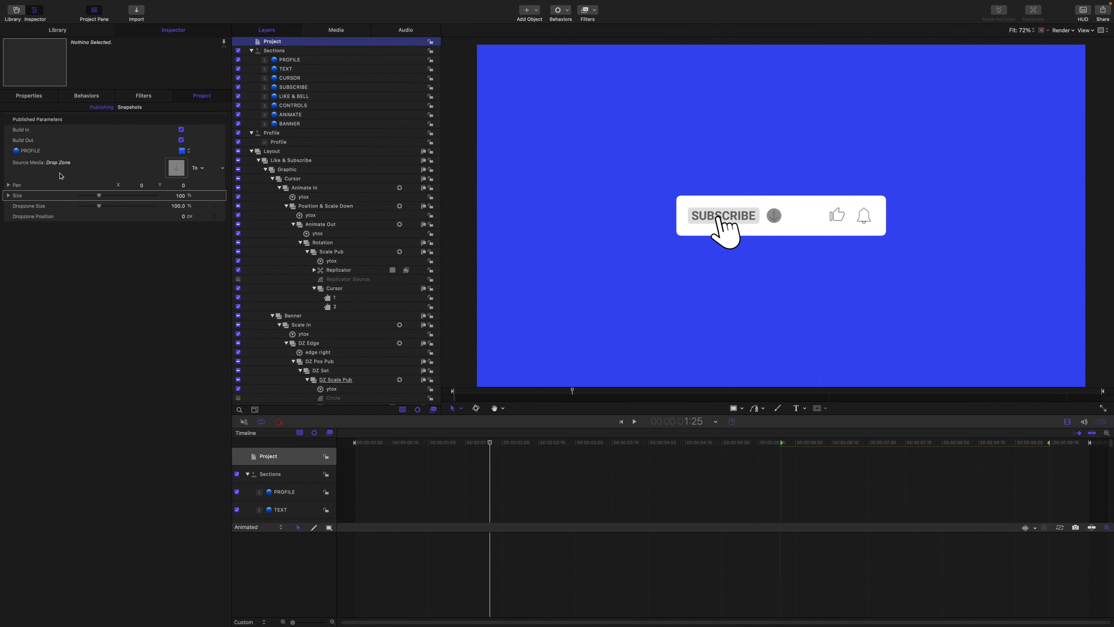
# Rename the published Dropzone Size parameter to Scale, undoing a test pan of the drop zone image.
pyautogui.click(42, 209)
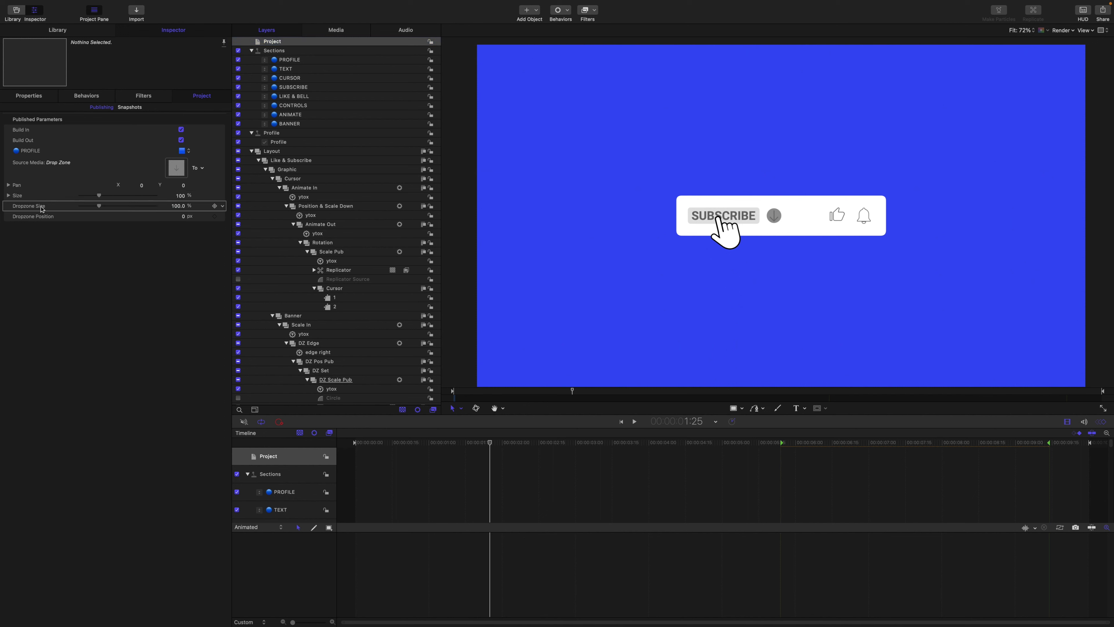
pyautogui.doubleClick(42, 207)
pyautogui.write('Scale')
pyautogui.moveTo(141, 189); pyautogui.dragTo(202, 205)
pyautogui.press('super+z')
# Rename the published Dropzone Position parameter to Position.
pyautogui.click(48, 218)
pyautogui.click(48, 216)
pyautogui.write('Po')
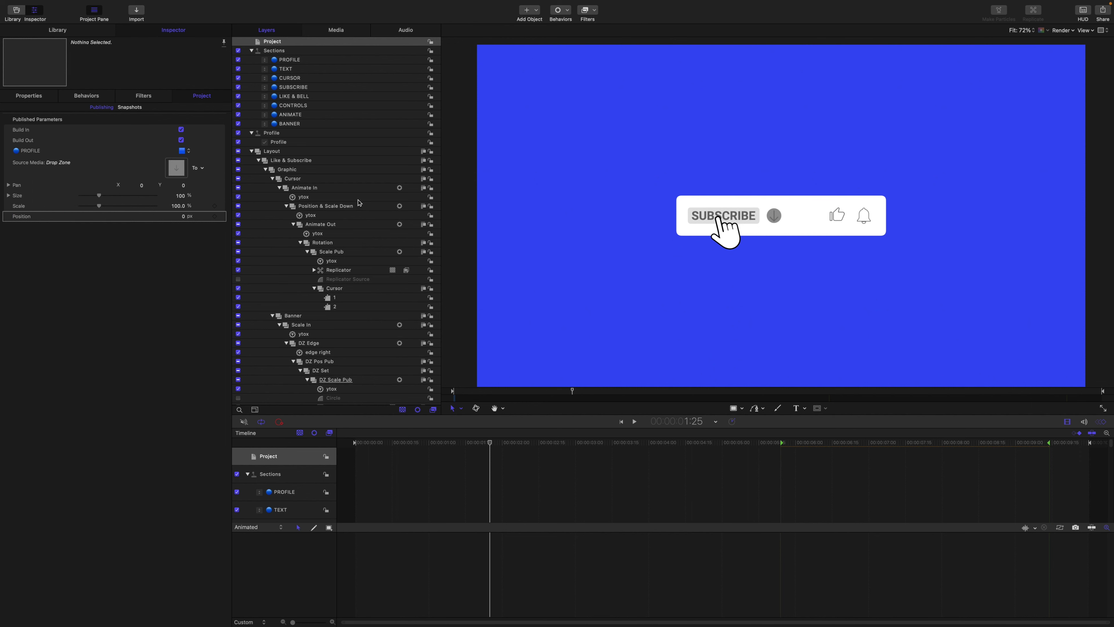
pyautogui.scroll(-5, 359, 202)
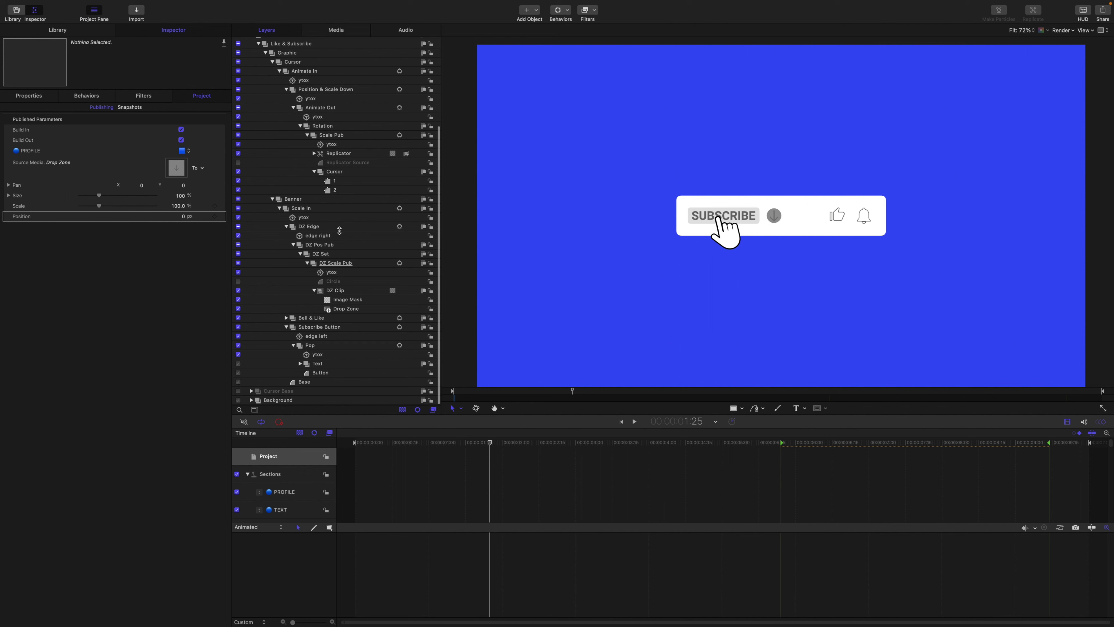
# Add a 'Channel Name' text layer inside DZ Edge and open its Face Color picker.
pyautogui.click(315, 227)
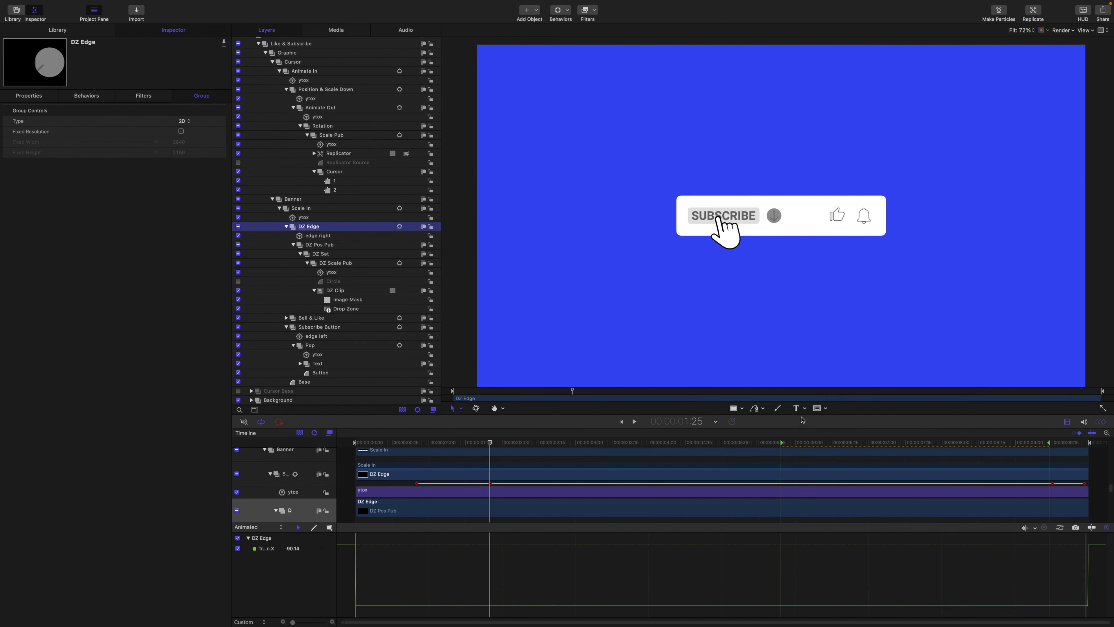
pyautogui.click(796, 409)
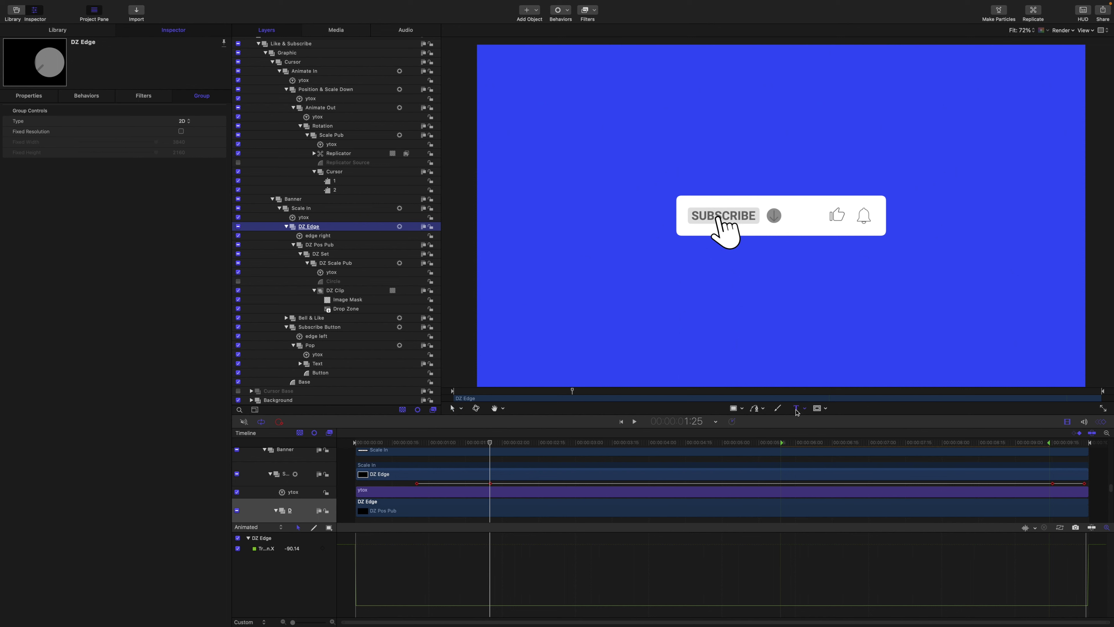
pyautogui.click(784, 216)
pyautogui.write('Chann')
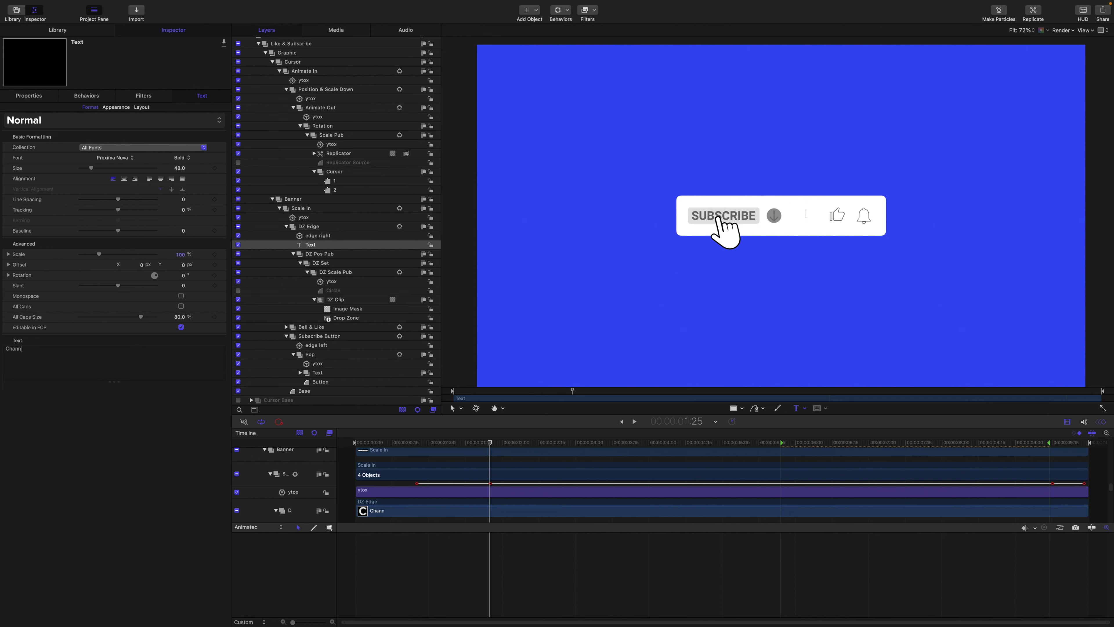
pyautogui.write('el Name')
pyautogui.click(116, 107)
pyautogui.click(173, 245)
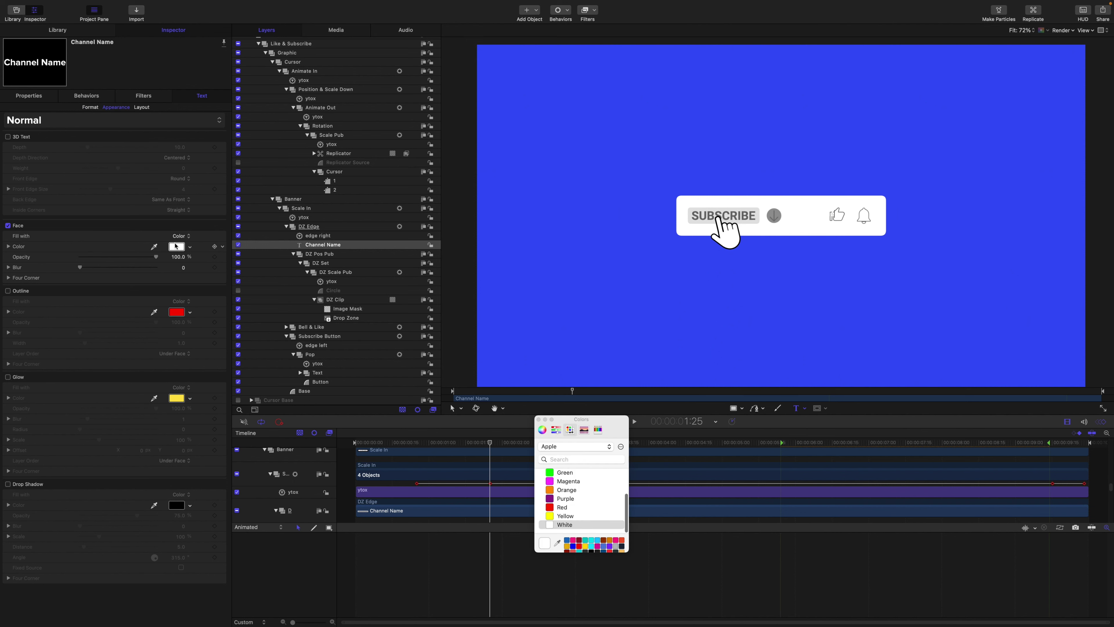
pyautogui.scroll(5, 552, 481)
# Make the Channel Name text black and wrap it in a new group.
pyautogui.click(551, 480)
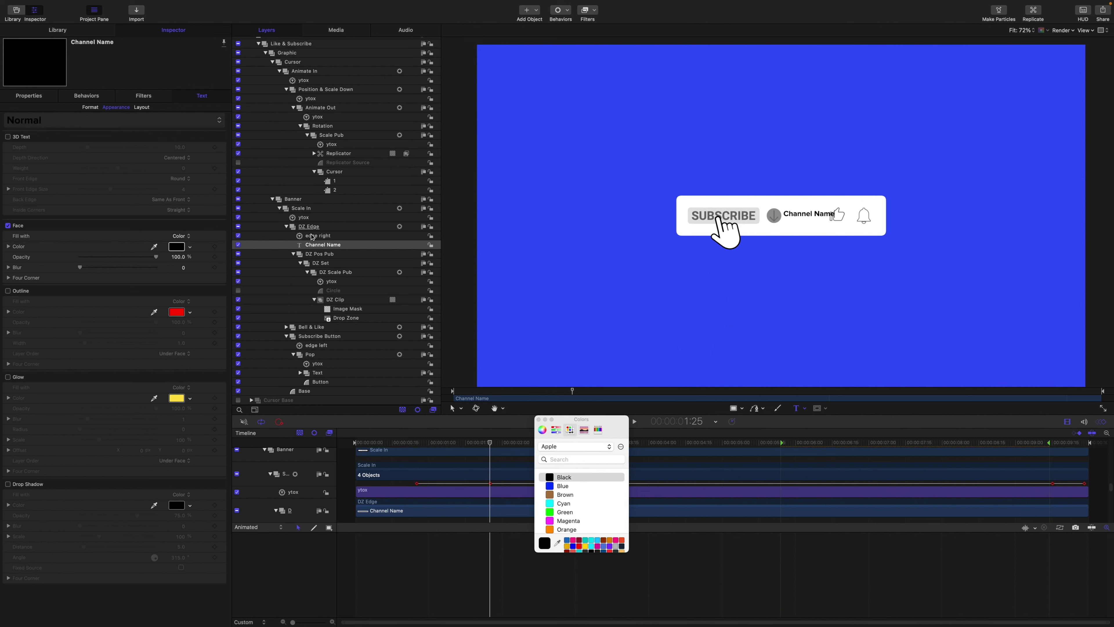
pyautogui.click(318, 246)
pyautogui.press('shift+super+n')
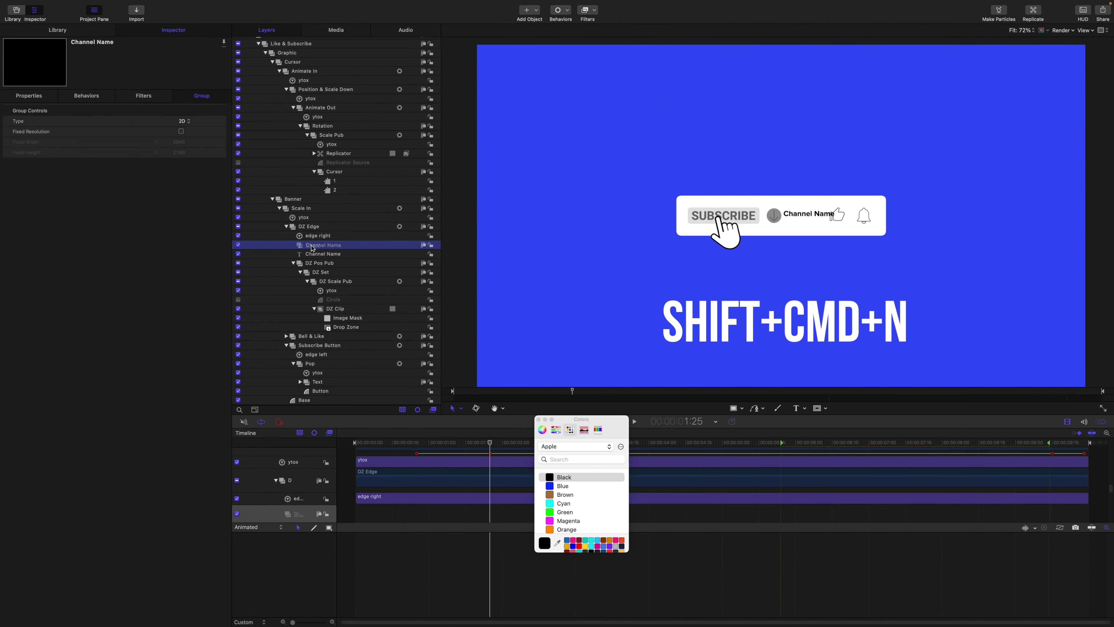
pyautogui.click(313, 251)
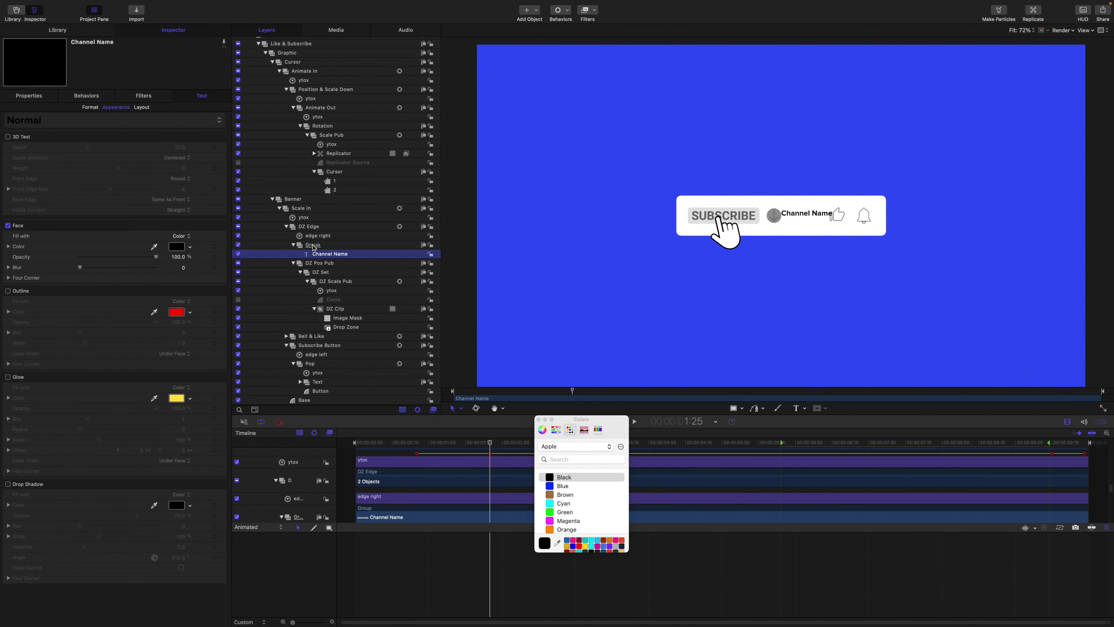
pyautogui.click(313, 245)
pyautogui.click(319, 254)
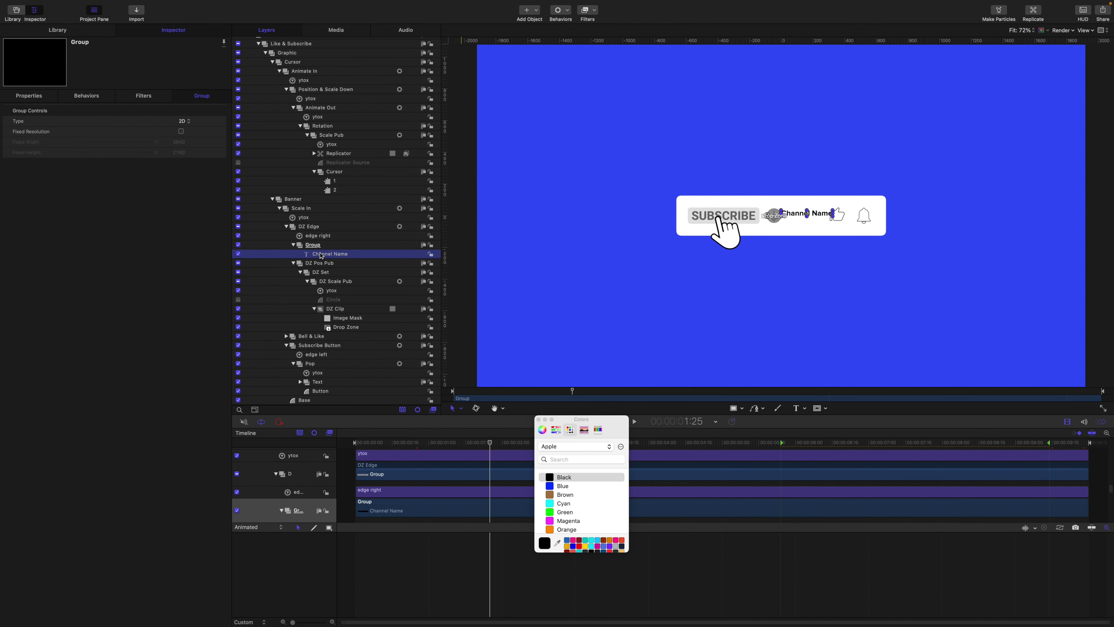
# Set the Channel Name layer's Position X to 0.
pyautogui.click(29, 96)
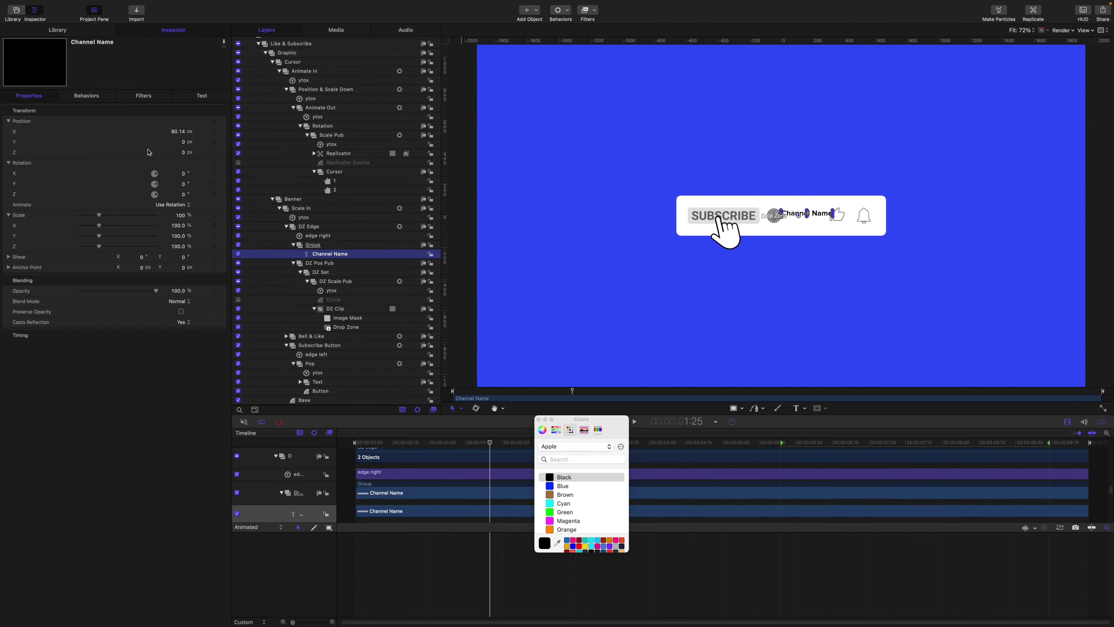
pyautogui.click(181, 133)
pyautogui.write('0')
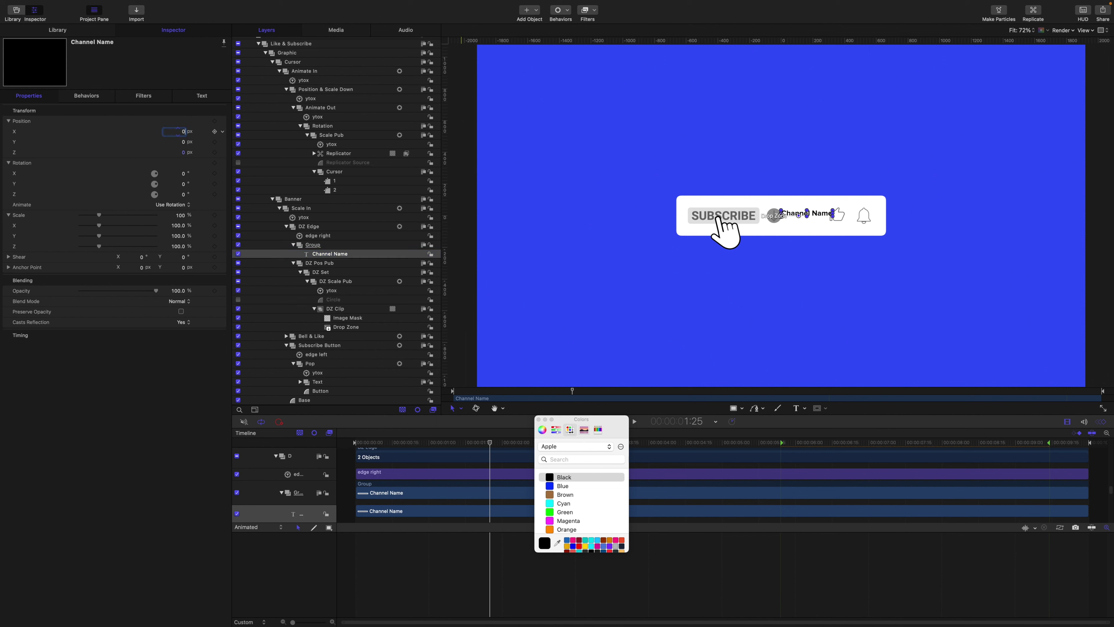
pyautogui.press('Return')
# Rename the new group to 'Text'.
pyautogui.click(316, 245)
pyautogui.click(318, 245)
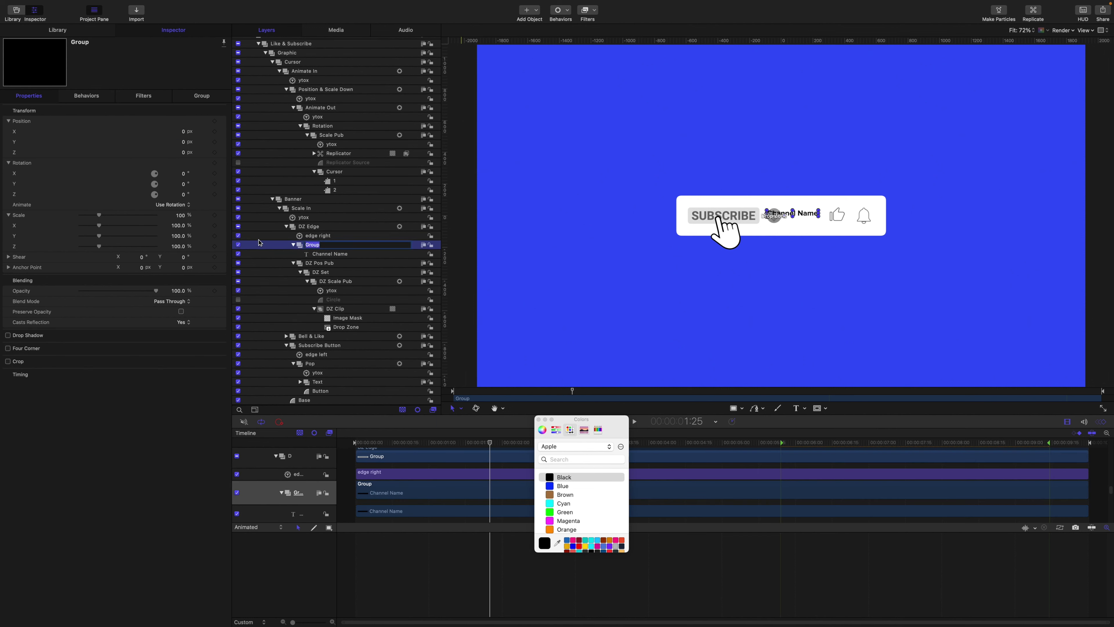
pyautogui.write('Text')
pyautogui.press('Return')
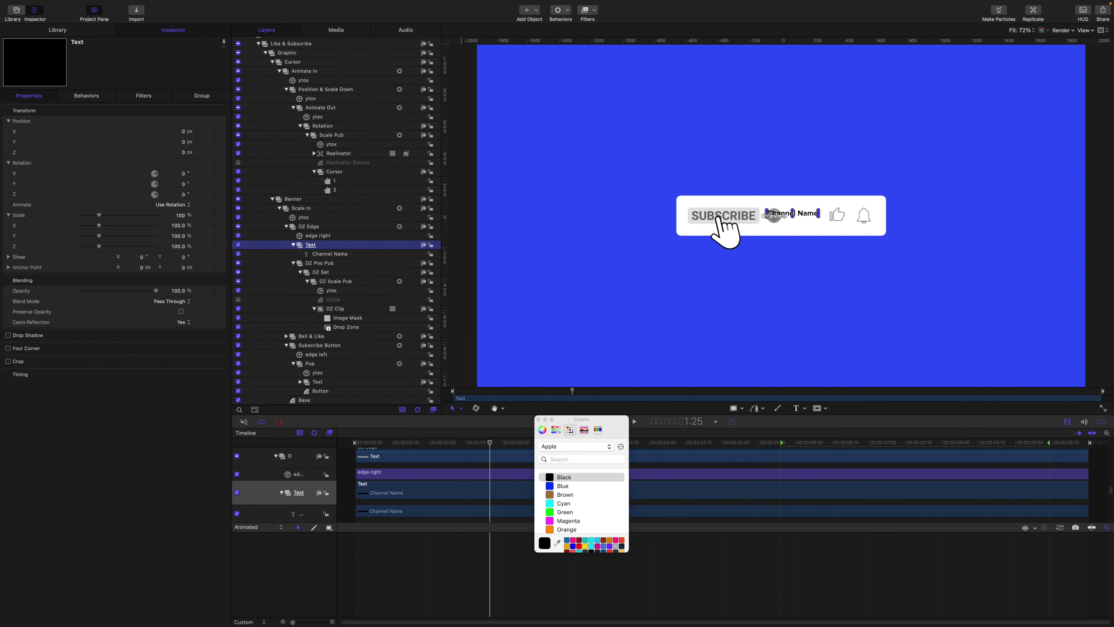
pyautogui.click(314, 254)
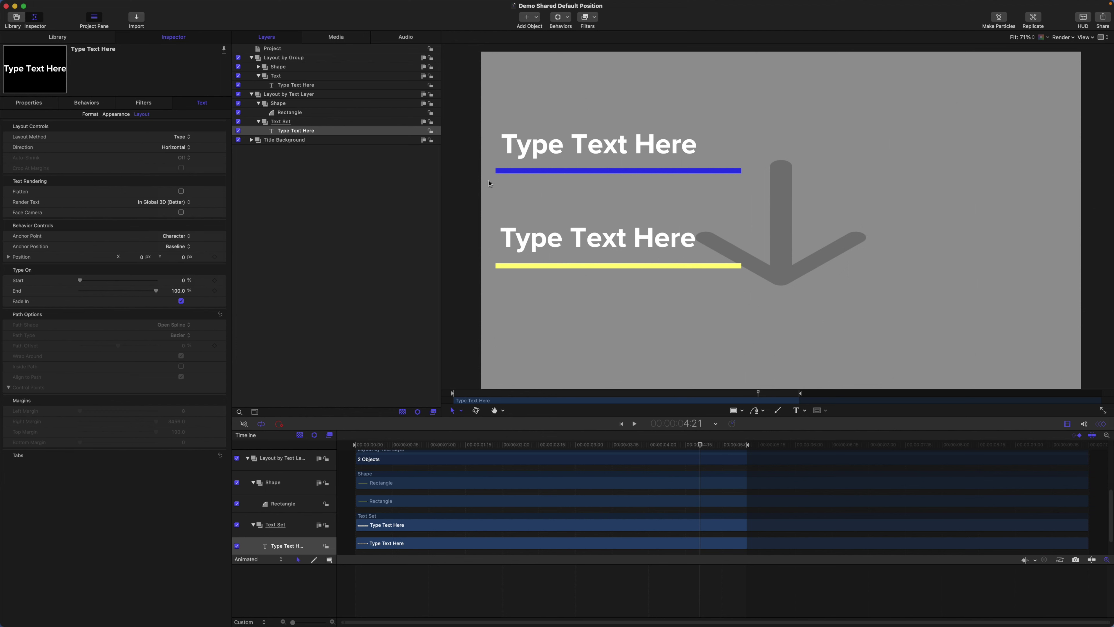
# Compare the Position values of the Type Text Here layer and the Text group.
pyautogui.click(31, 102)
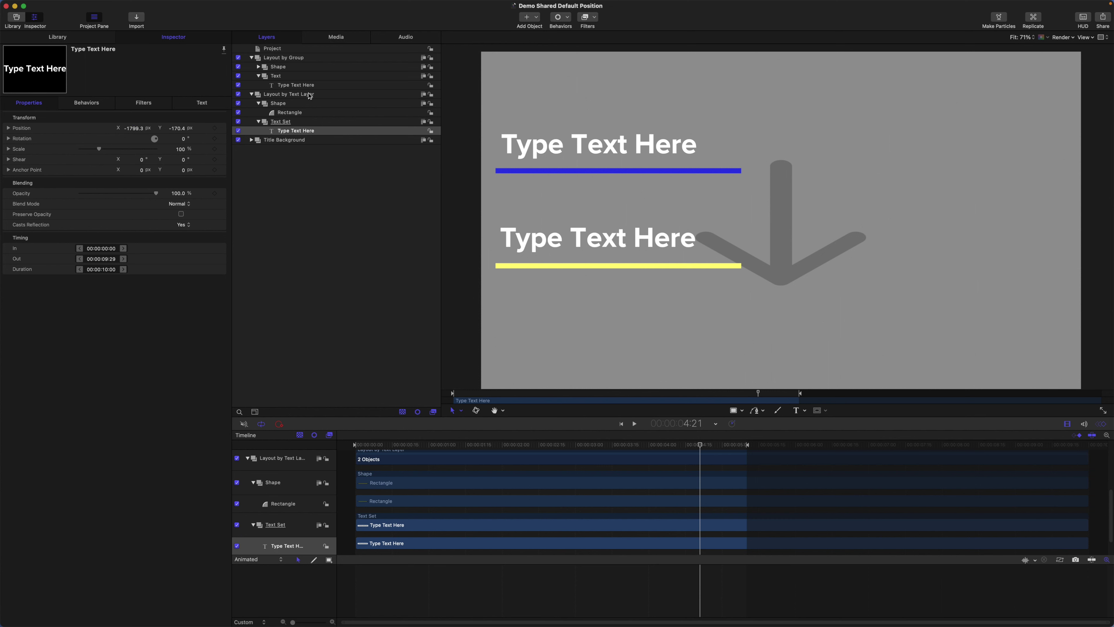
pyautogui.click(302, 88)
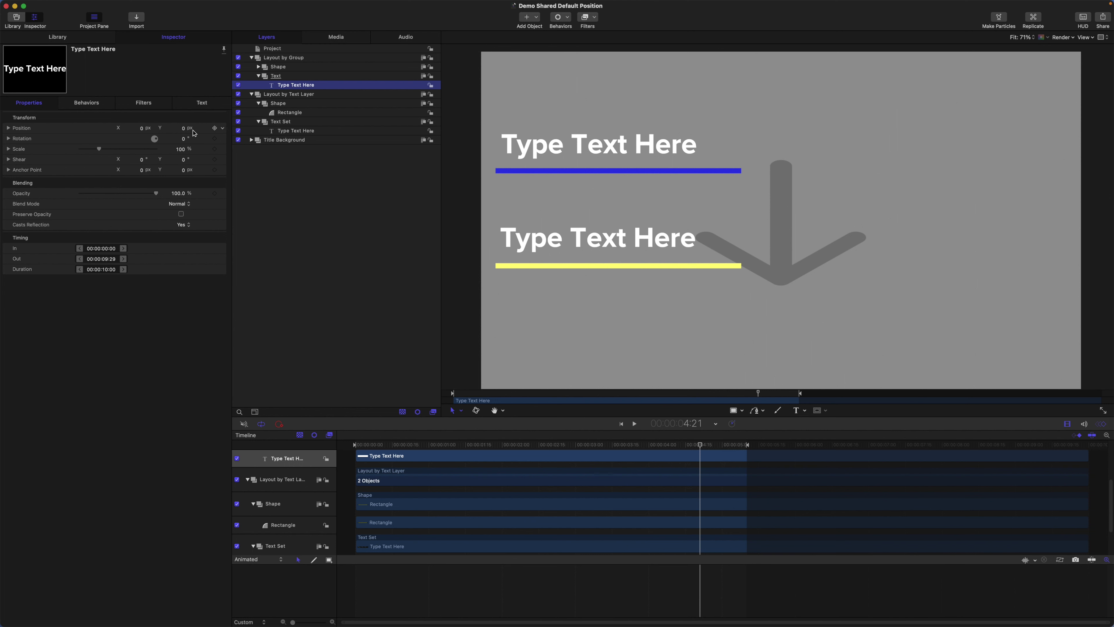
pyautogui.click(286, 77)
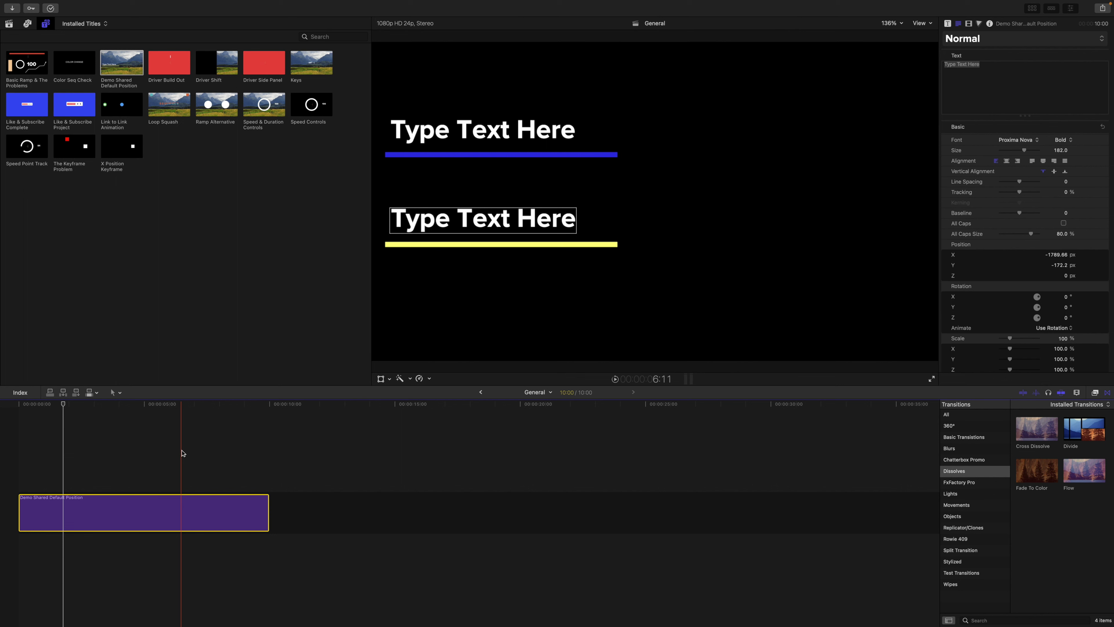
# Drag the lower title text around and reset its Position X and Y twice.
pyautogui.click(183, 454)
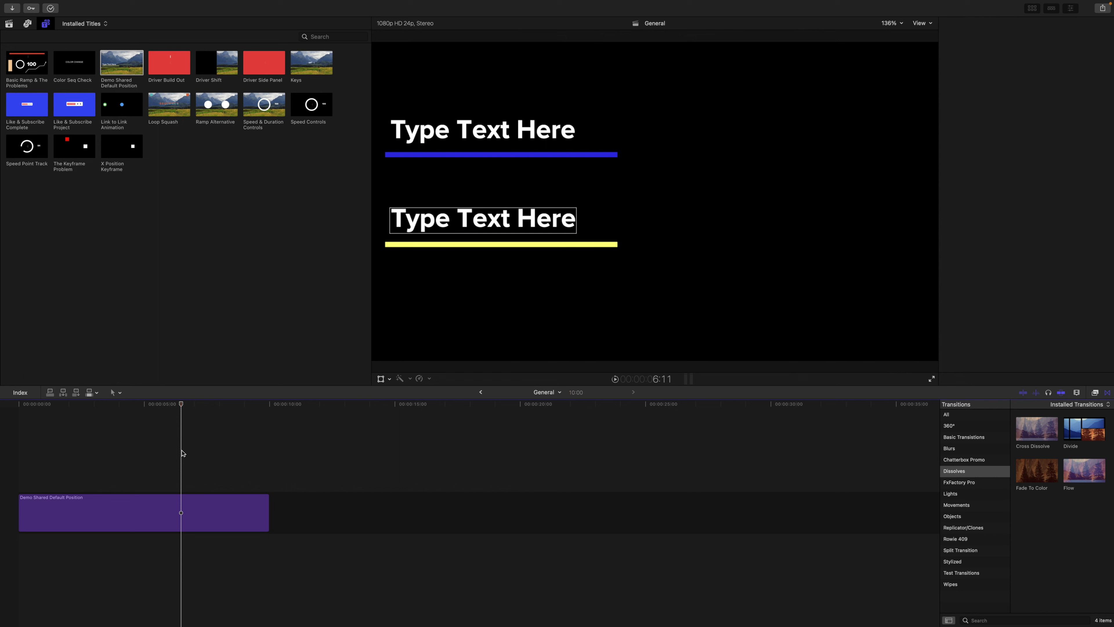
pyautogui.click(162, 491)
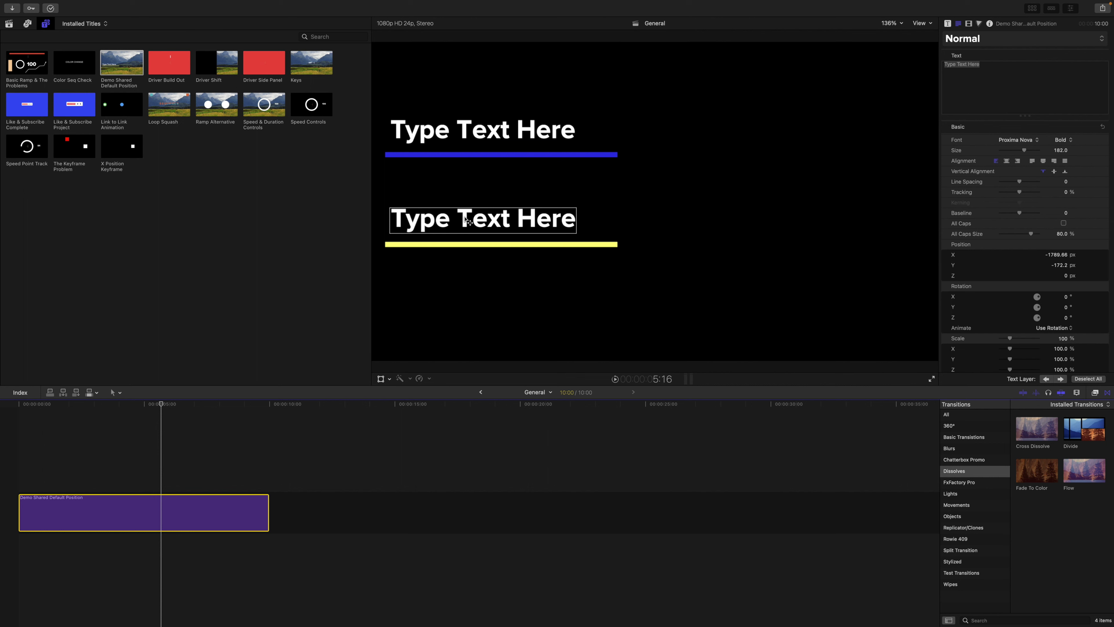
pyautogui.moveTo(466, 220); pyautogui.dragTo(589, 221)
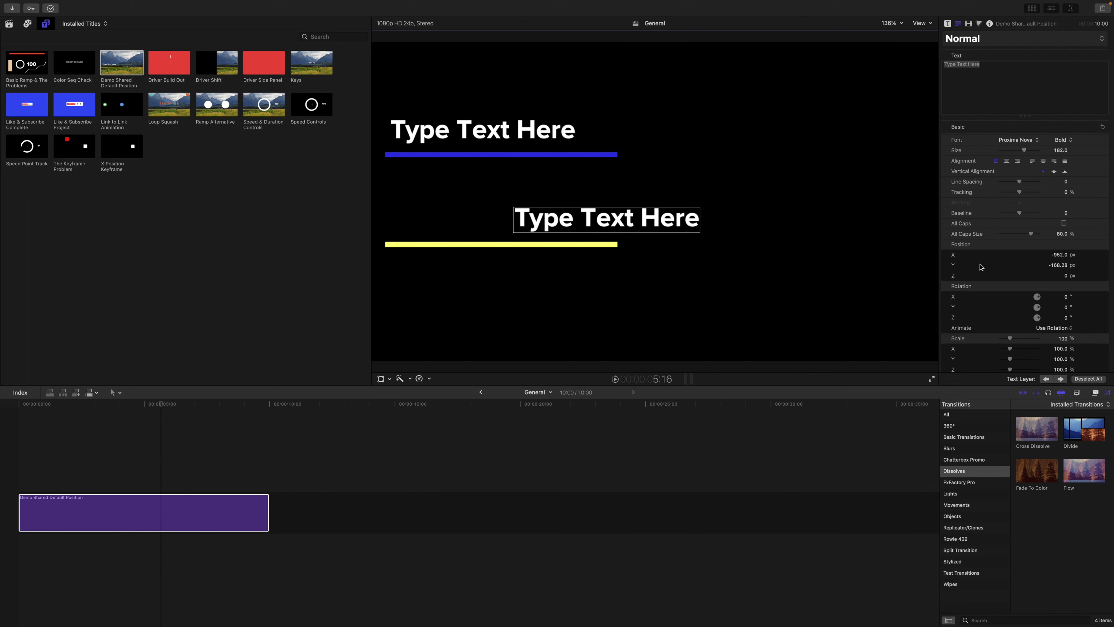
pyautogui.click(1105, 255)
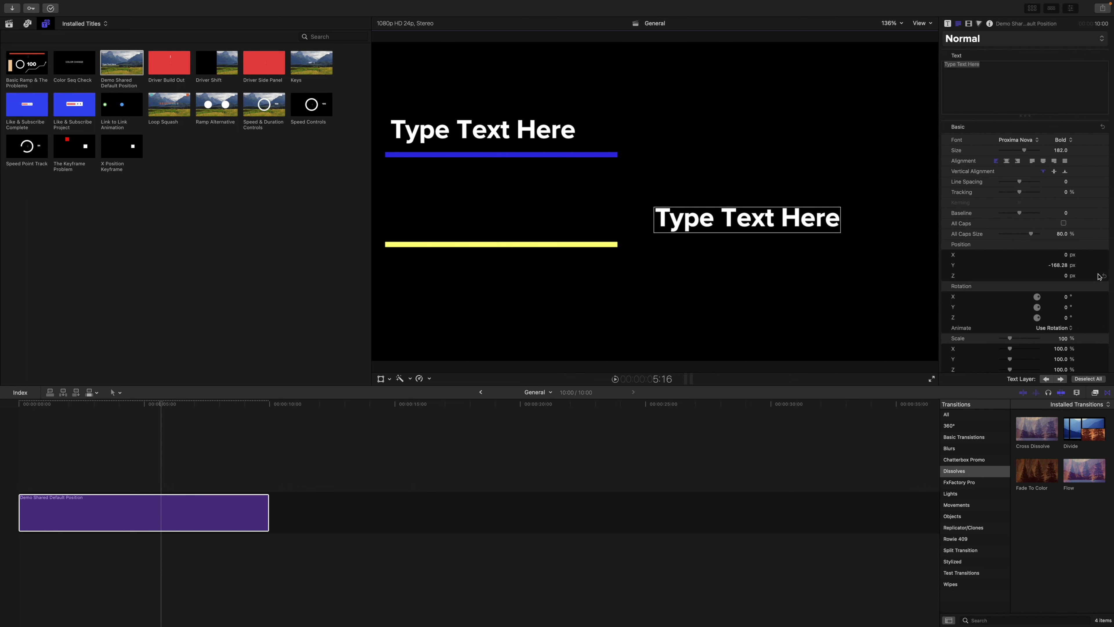
pyautogui.click(1105, 266)
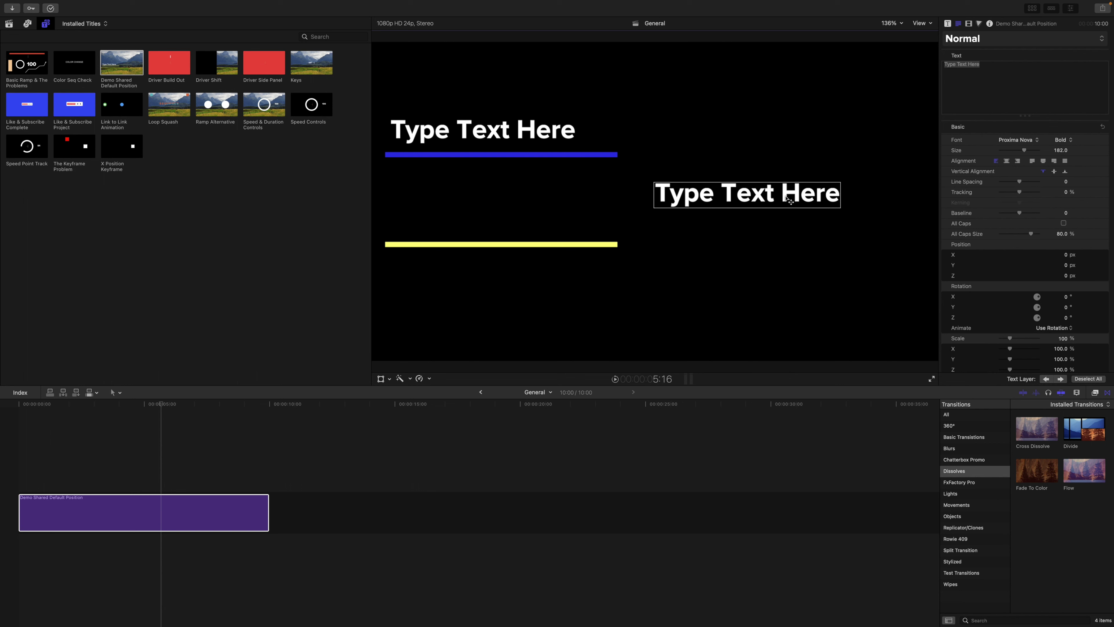
pyautogui.moveTo(778, 199); pyautogui.dragTo(504, 226)
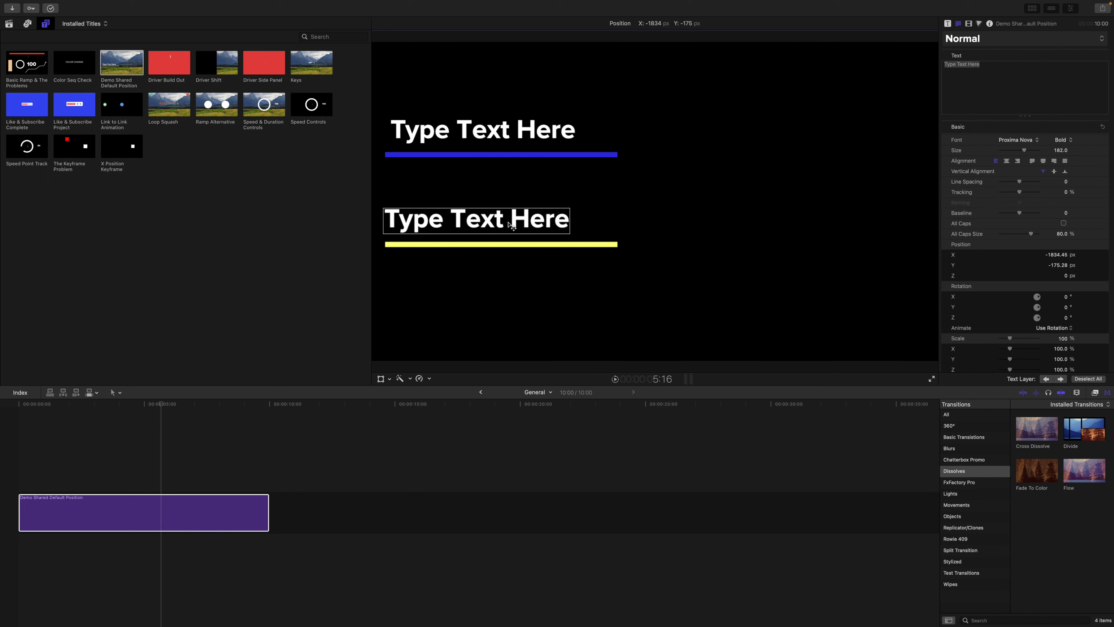
pyautogui.click(1104, 255)
pyautogui.click(1104, 266)
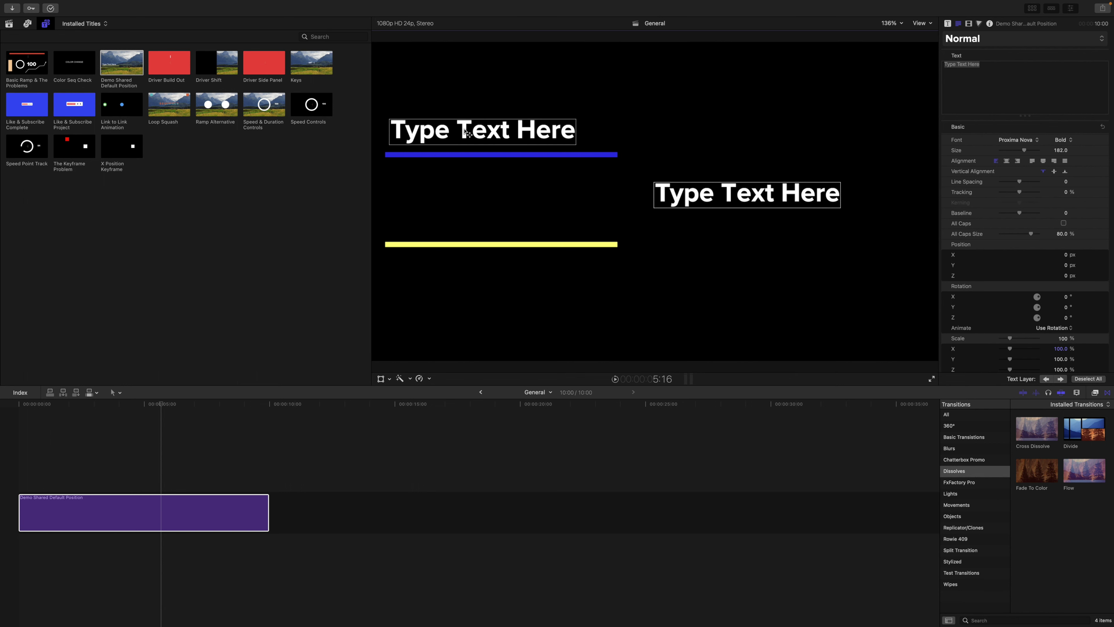
# Move the upper title up and right, then reset its Position X and Y.
pyautogui.moveTo(465, 131); pyautogui.dragTo(736, 79)
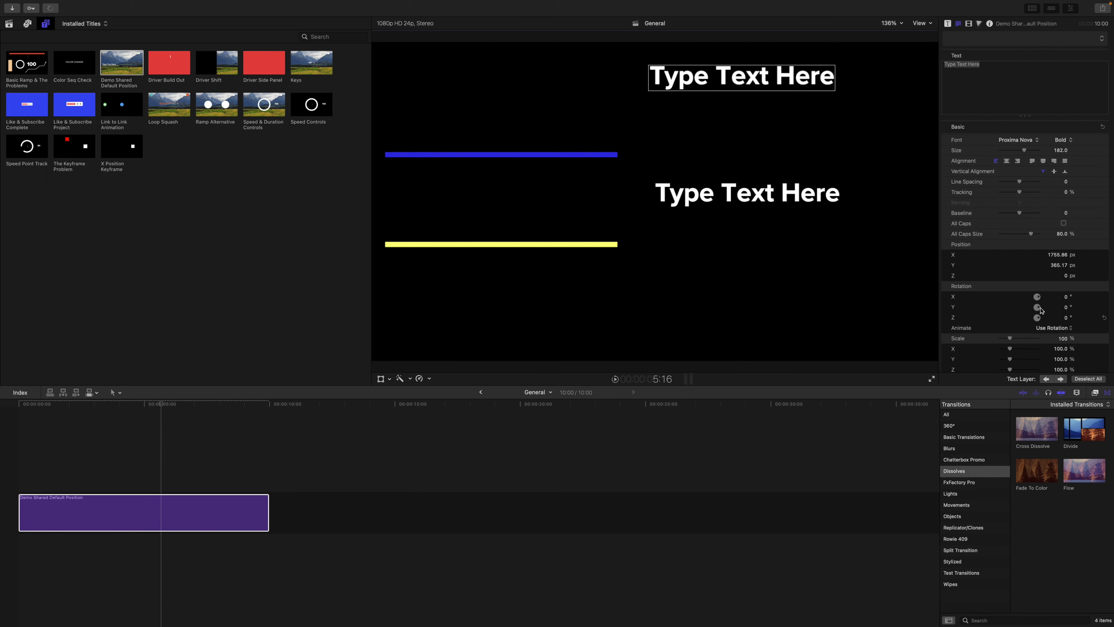
pyautogui.click(1106, 256)
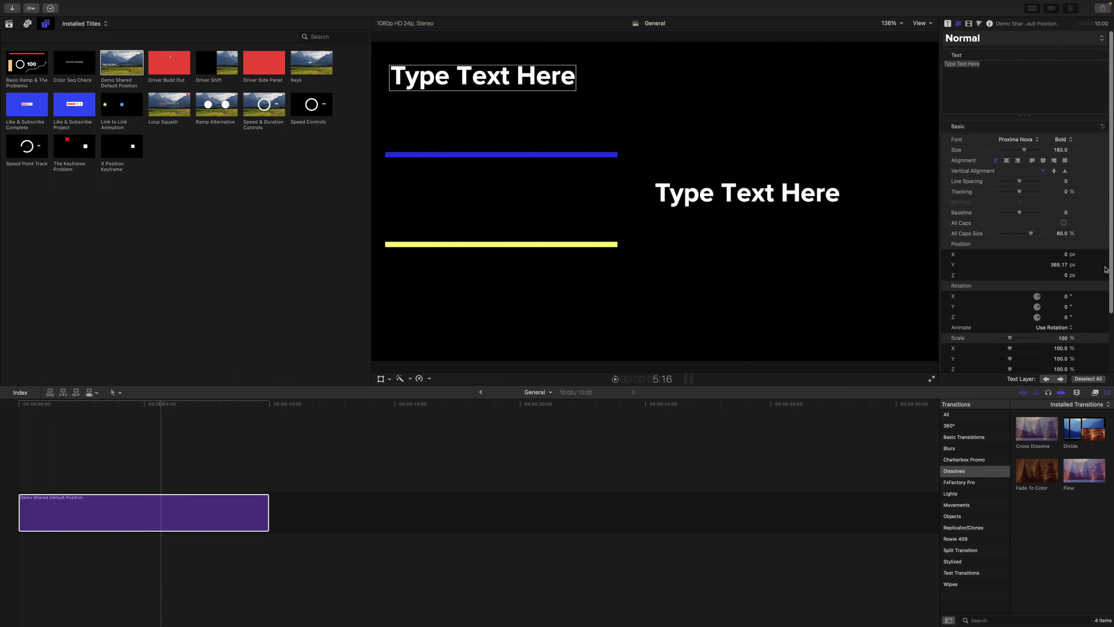
pyautogui.click(1104, 264)
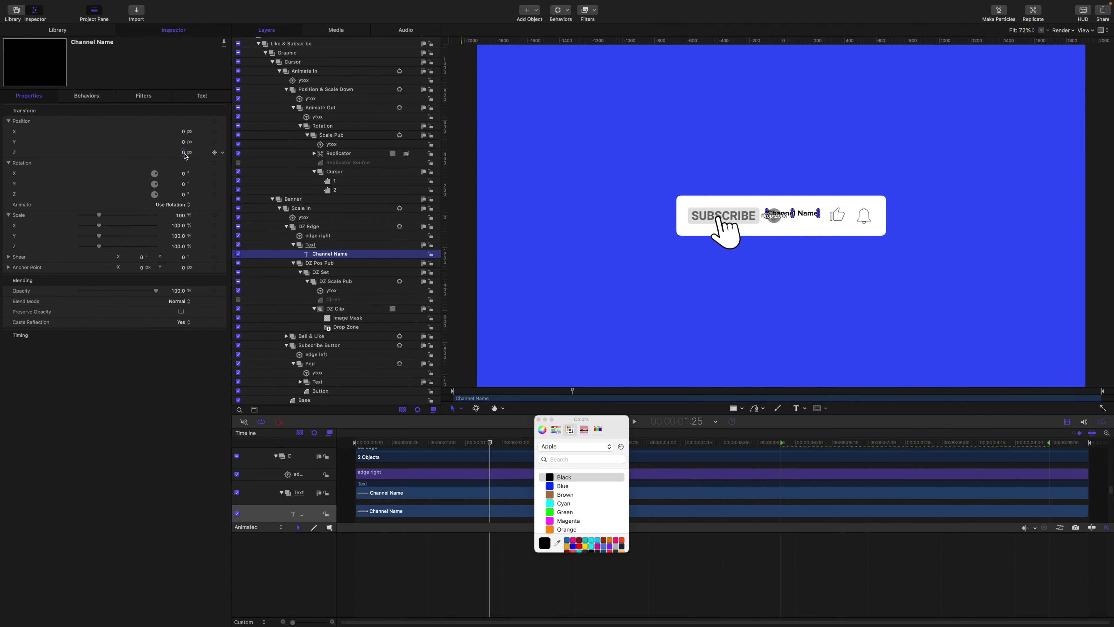
# Style Channel Name as Proxima Nova Bold, testing extra letters 'lll' before deleting them.
pyautogui.click(310, 245)
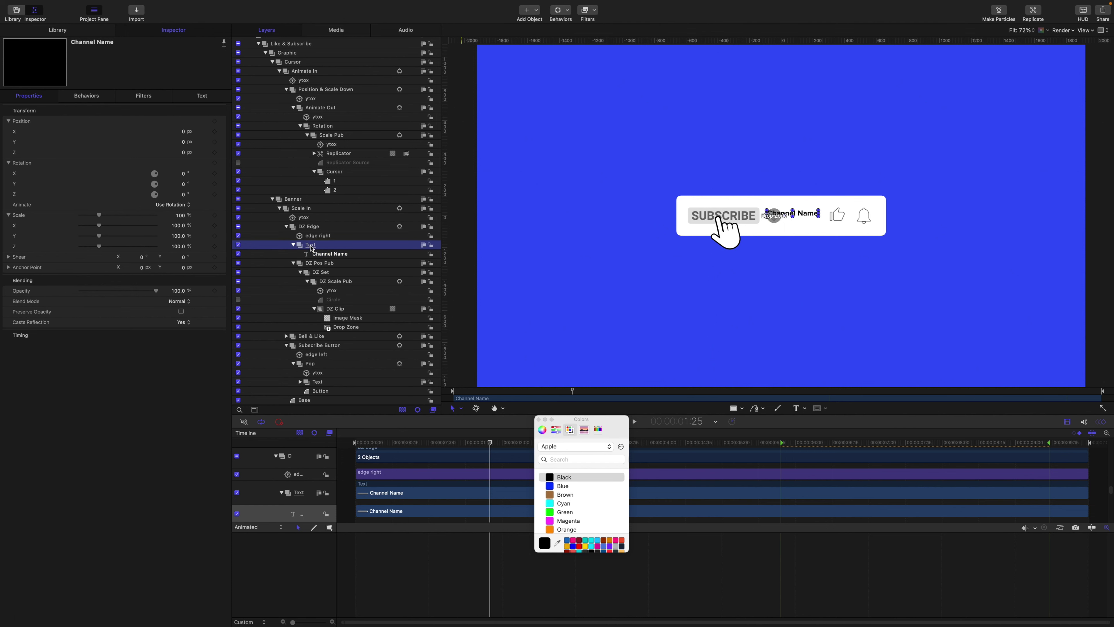
pyautogui.click(313, 253)
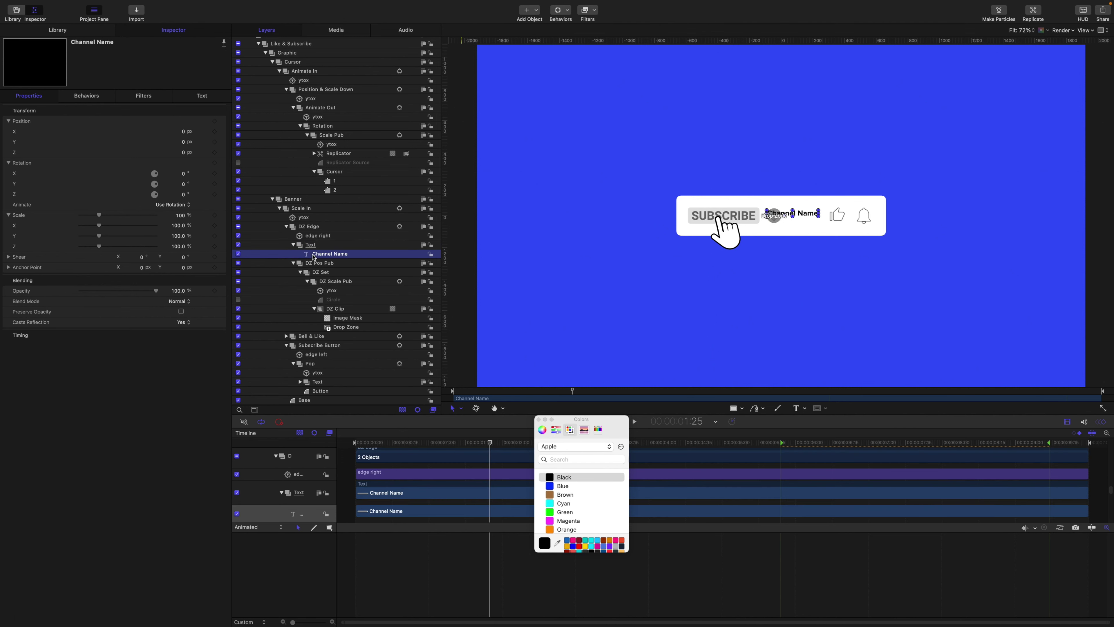
pyautogui.click(202, 97)
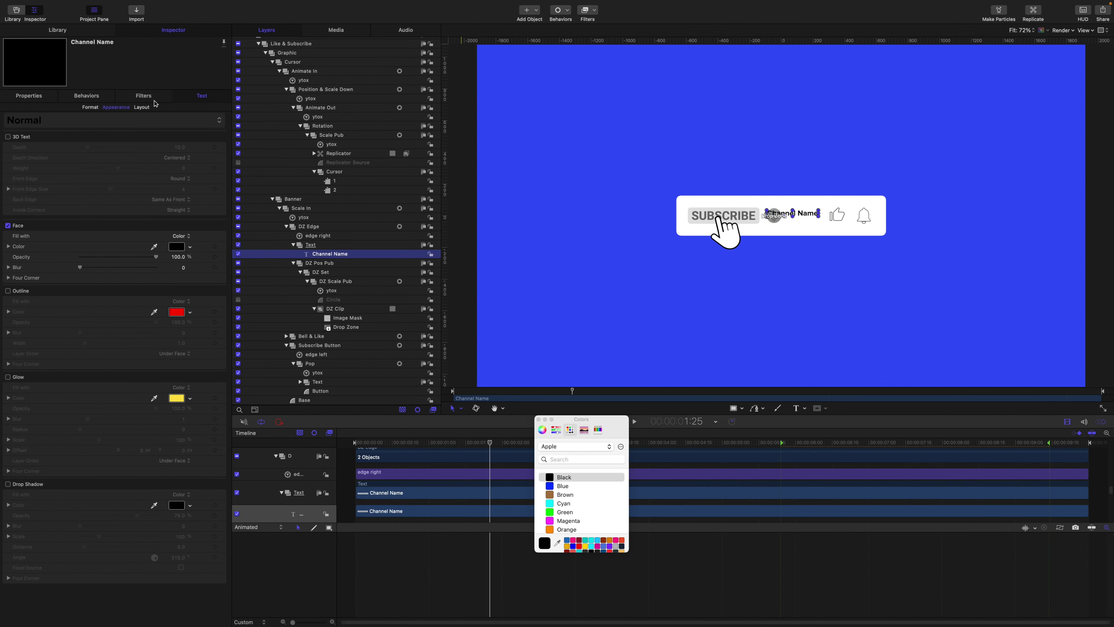
pyautogui.click(90, 107)
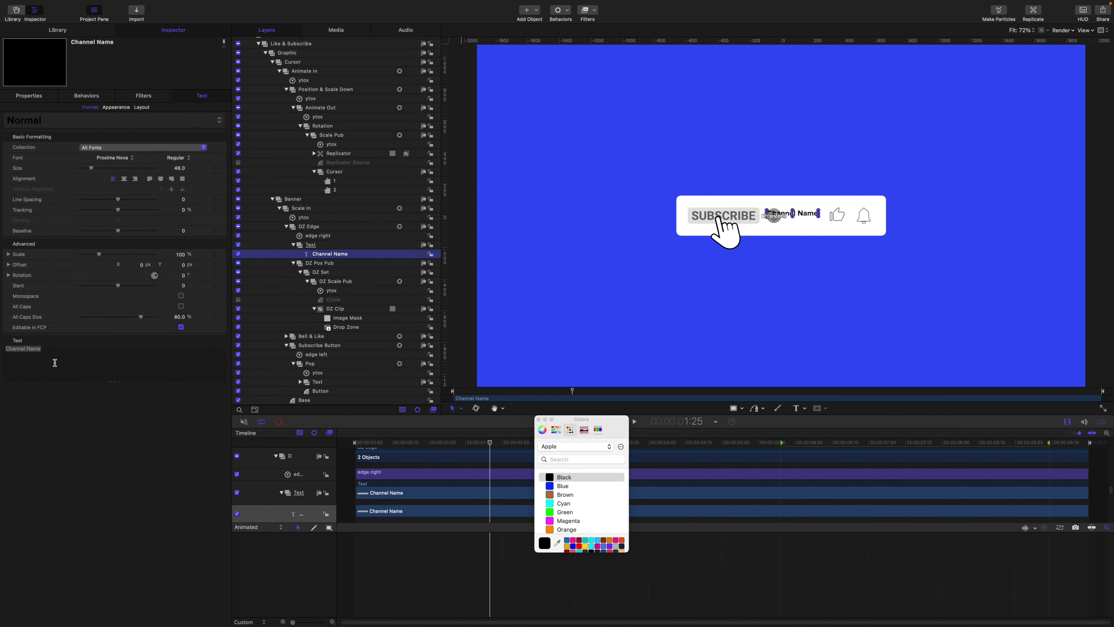
pyautogui.click(57, 350)
pyautogui.write('lll')
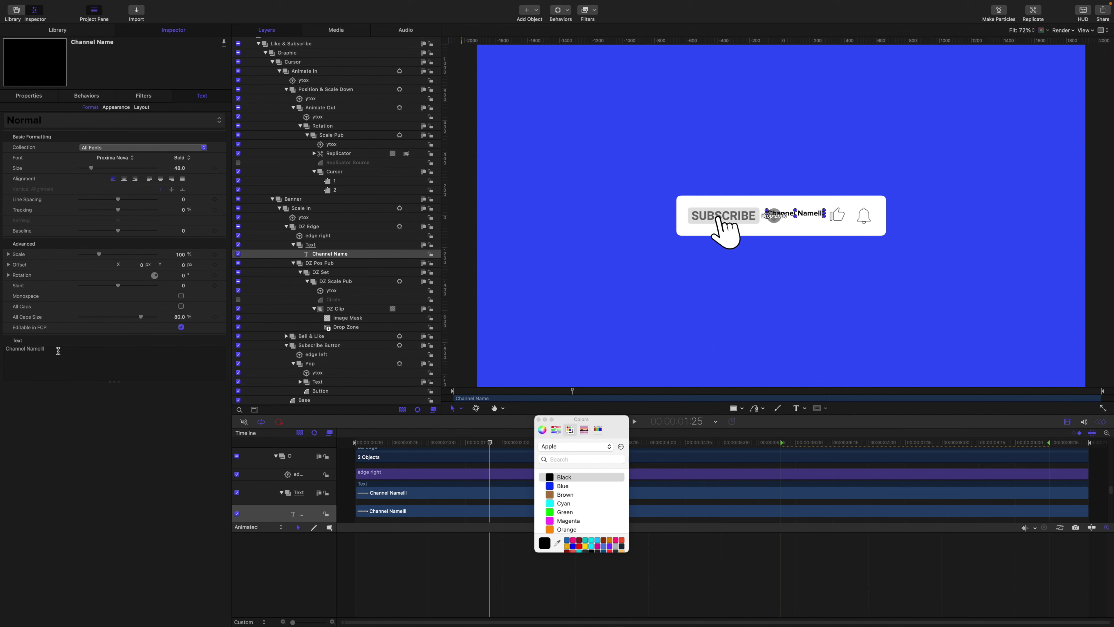
pyautogui.press('BackSpace')
pyautogui.press('BackSpace')
pyautogui.press('BackSpace')
pyautogui.click(323, 246)
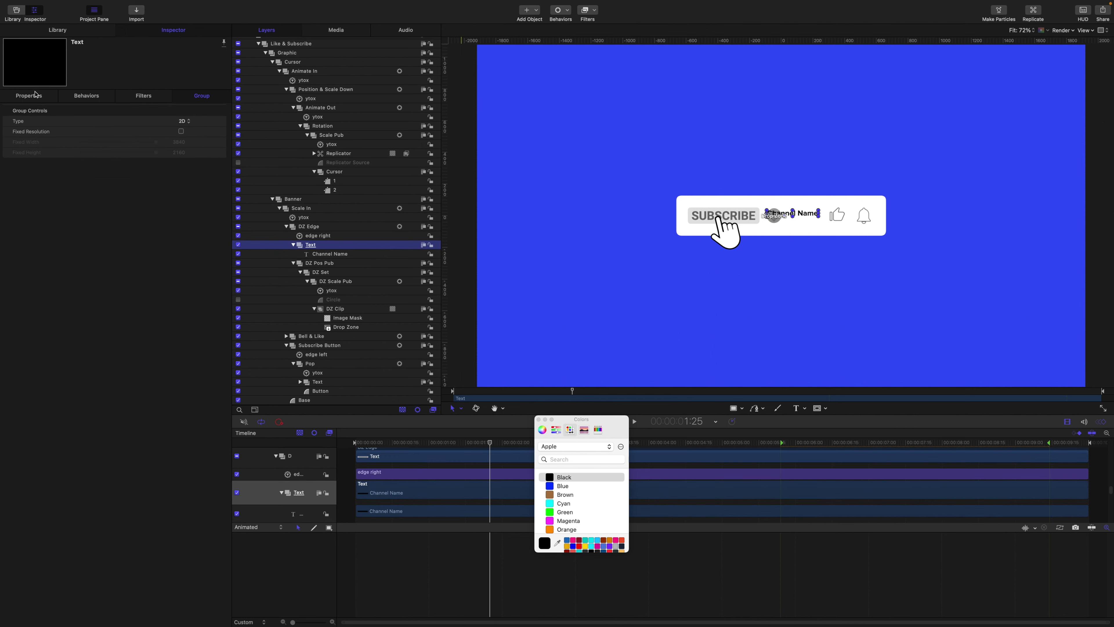
pyautogui.click(29, 96)
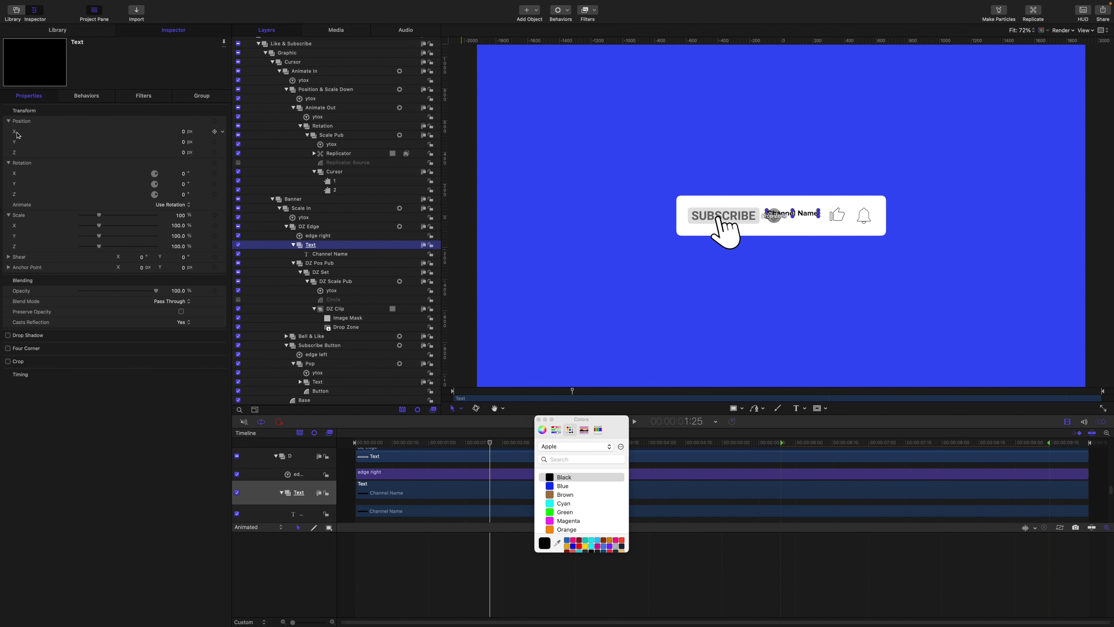
# Add a Link behavior named 'edge right' to Position X, linked to the Circle's Right Edge.
pyautogui.click(223, 134)
pyautogui.moveTo(246, 224)
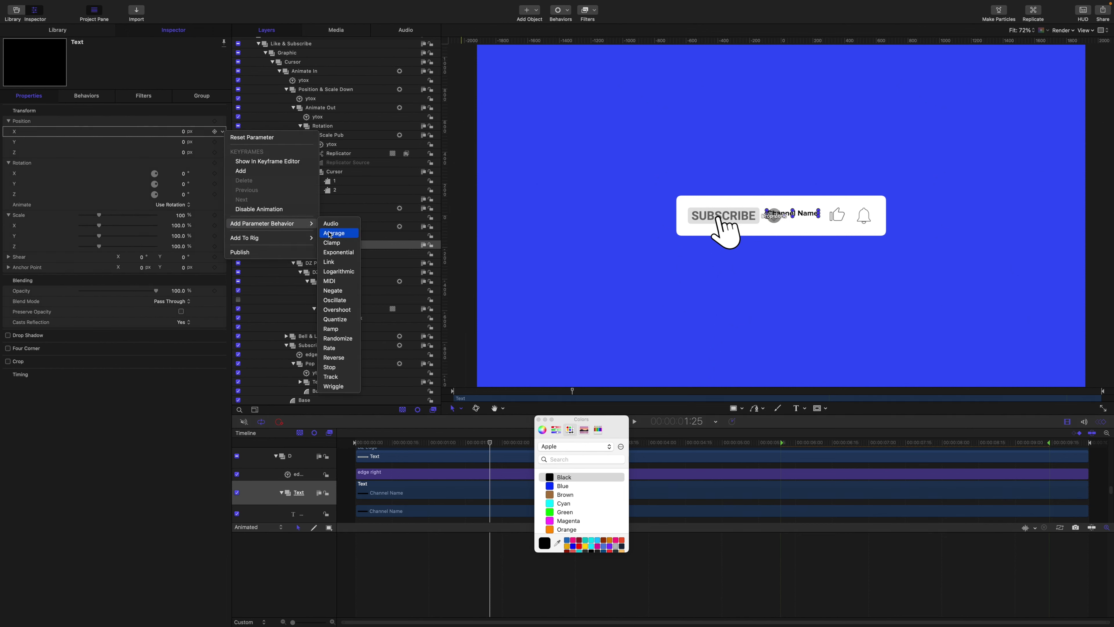
pyautogui.click(340, 262)
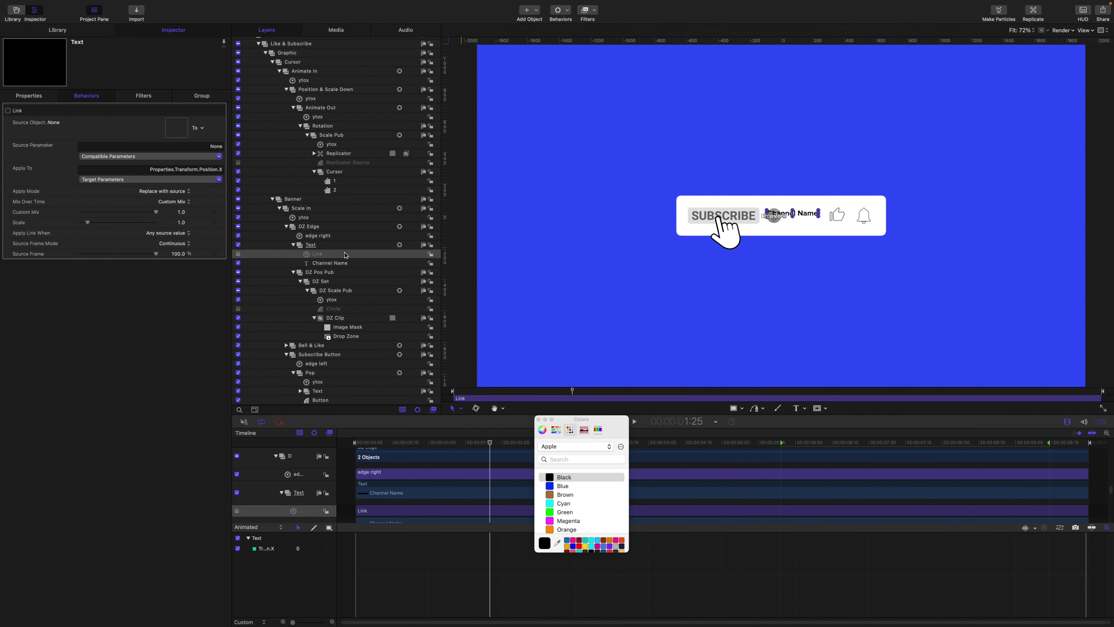
pyautogui.doubleClick(329, 254)
pyautogui.write('edge right')
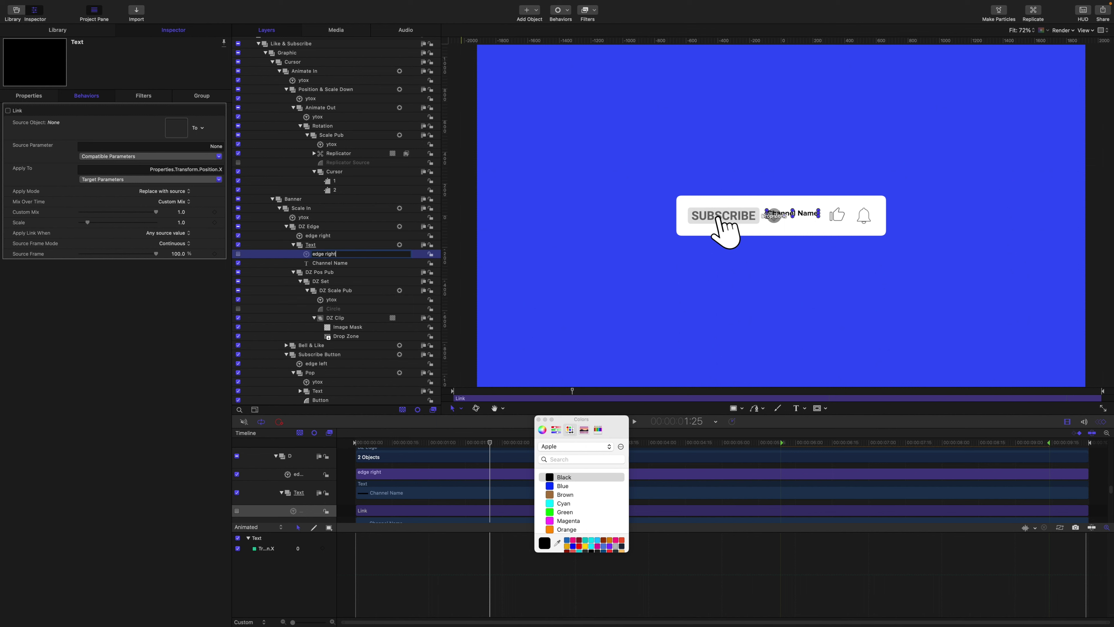
pyautogui.press('Return')
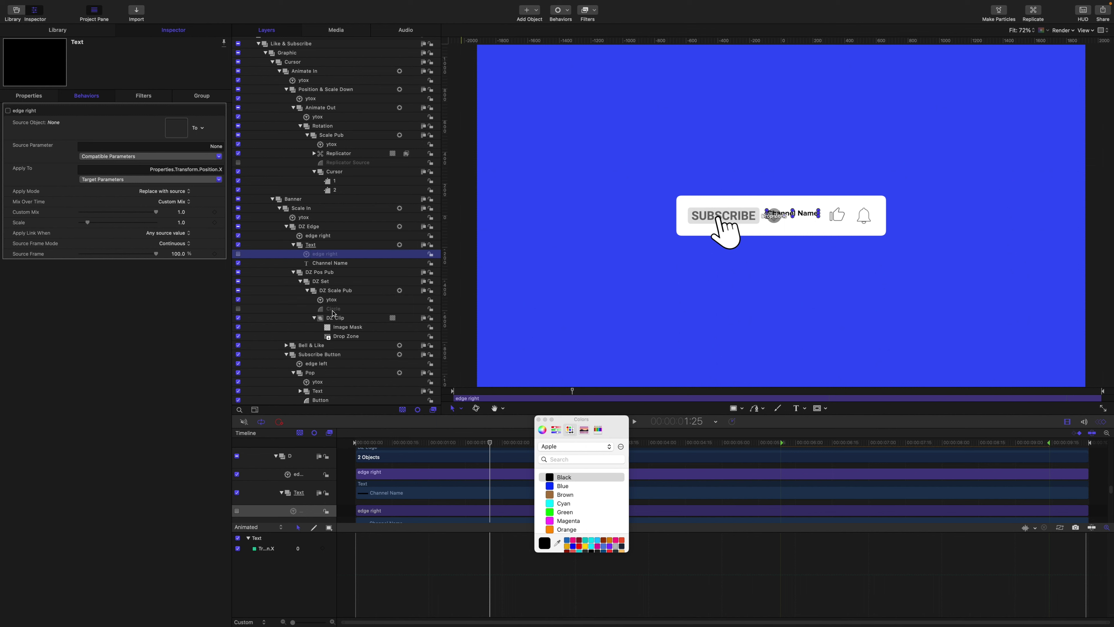
pyautogui.moveTo(333, 313); pyautogui.dragTo(180, 132)
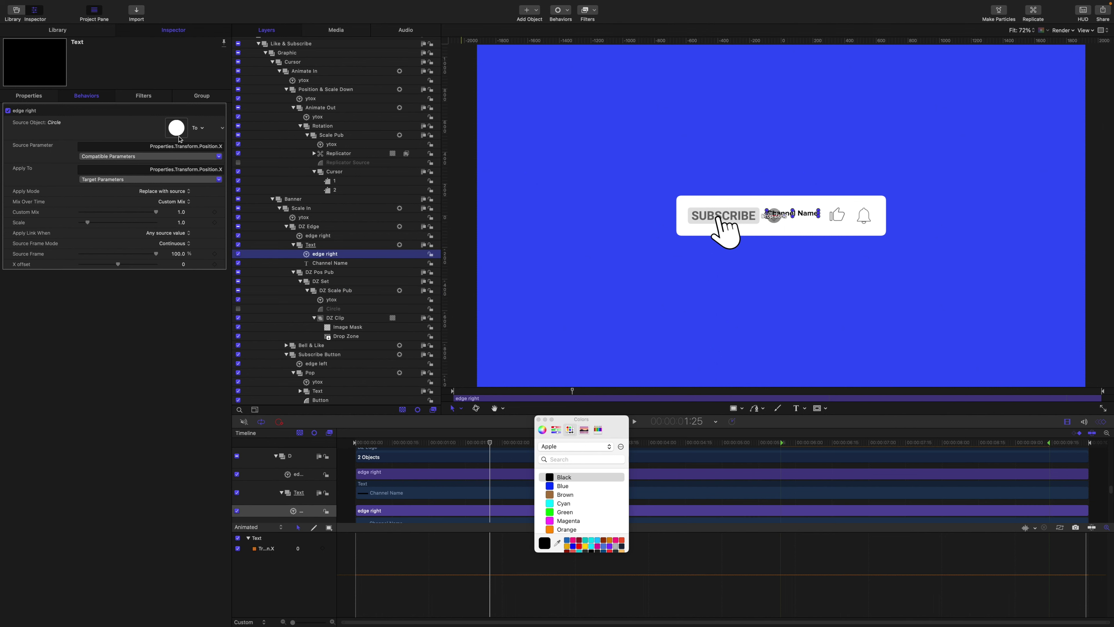
pyautogui.click(184, 156)
pyautogui.moveTo(191, 167)
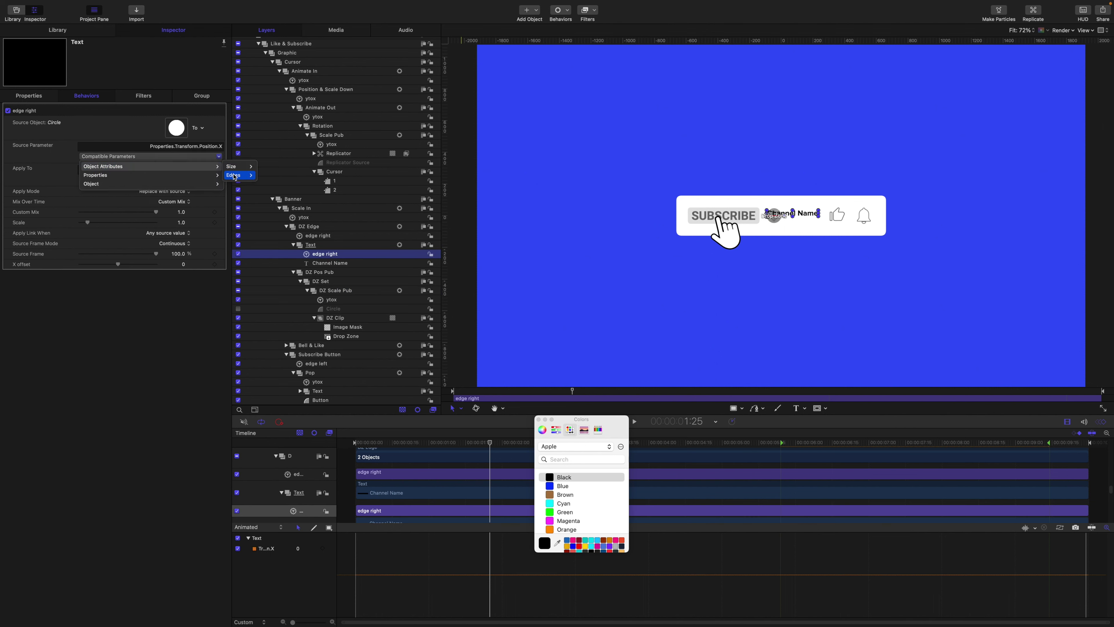
pyautogui.moveTo(239, 175)
pyautogui.click(272, 187)
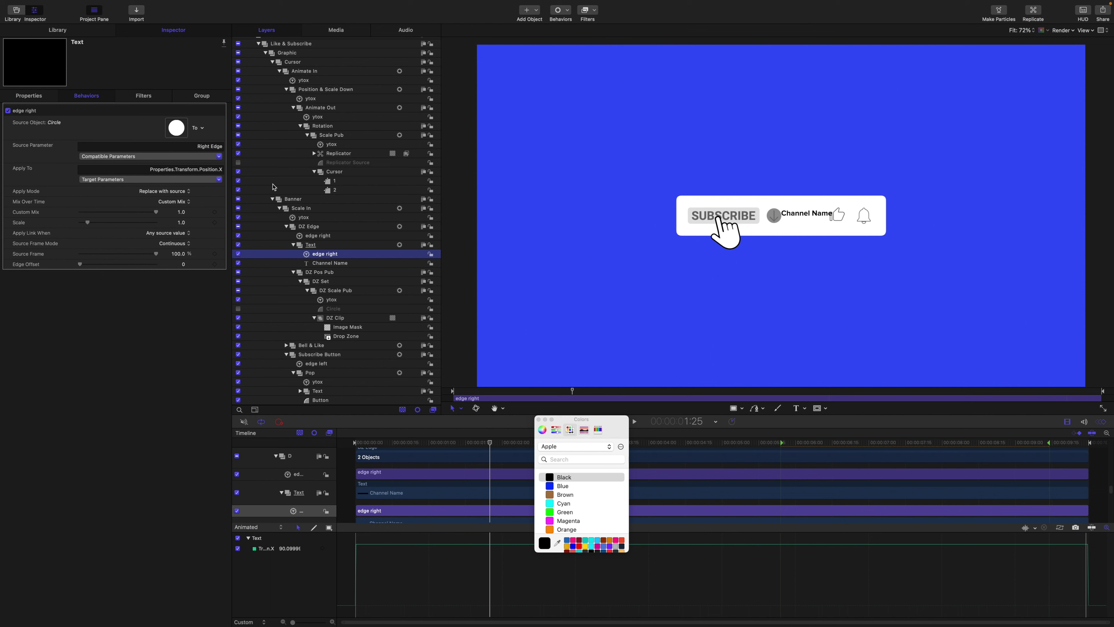
# Nudge the Text group and set the edge right Edge Offset to 14.
pyautogui.click(313, 246)
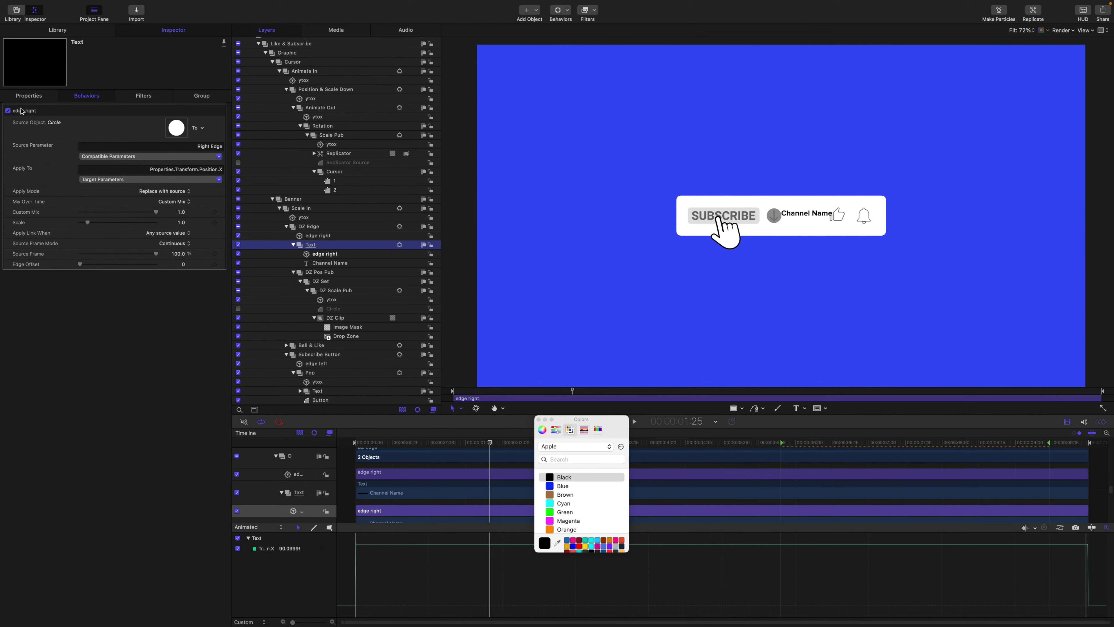
pyautogui.click(28, 100)
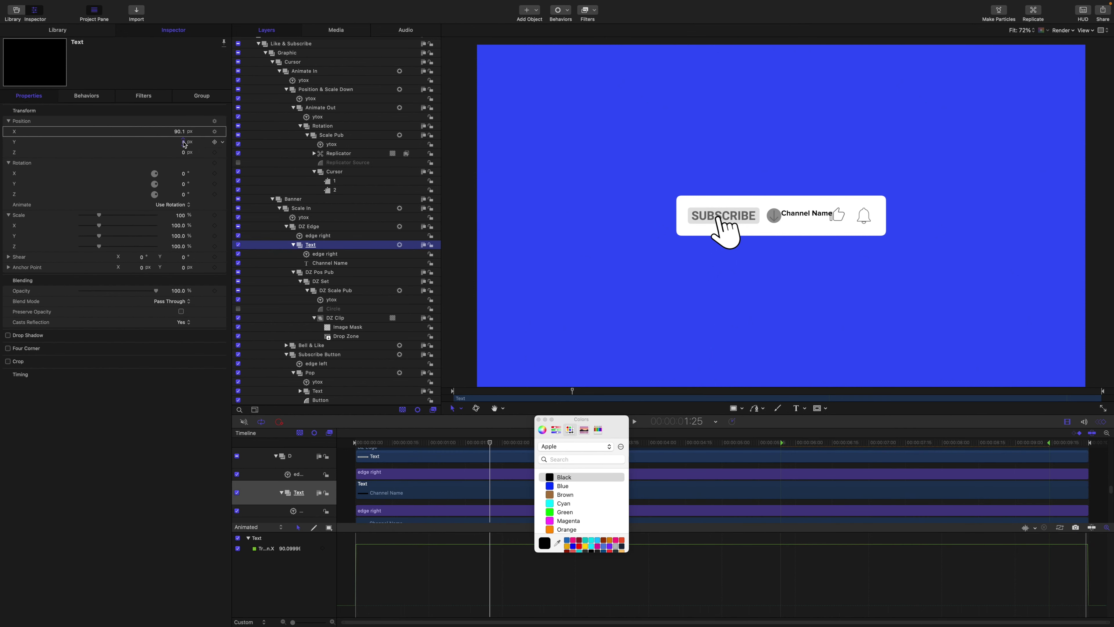
pyautogui.moveTo(186, 142); pyautogui.dragTo(181, 142)
pyautogui.click(322, 254)
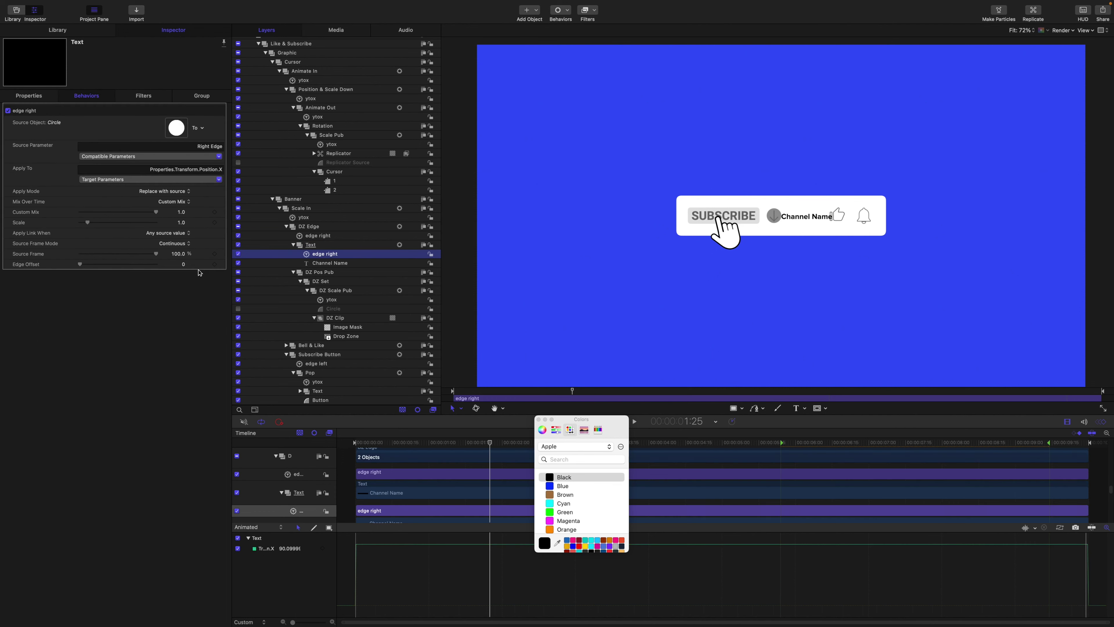
pyautogui.moveTo(184, 266); pyautogui.dragTo(185, 266)
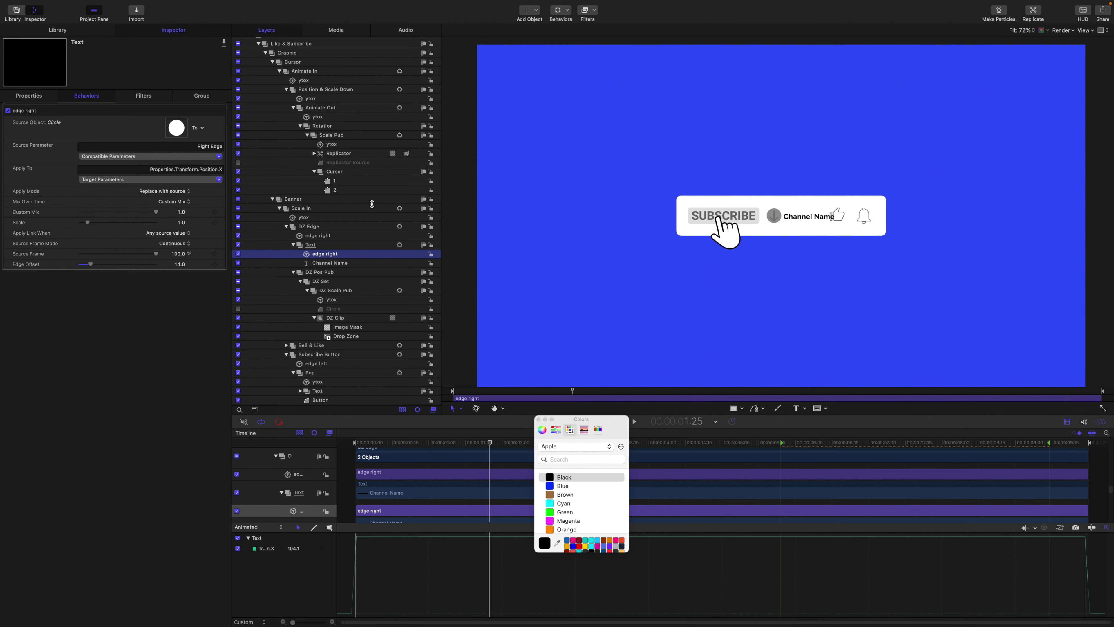
pyautogui.scroll(5, 372, 191)
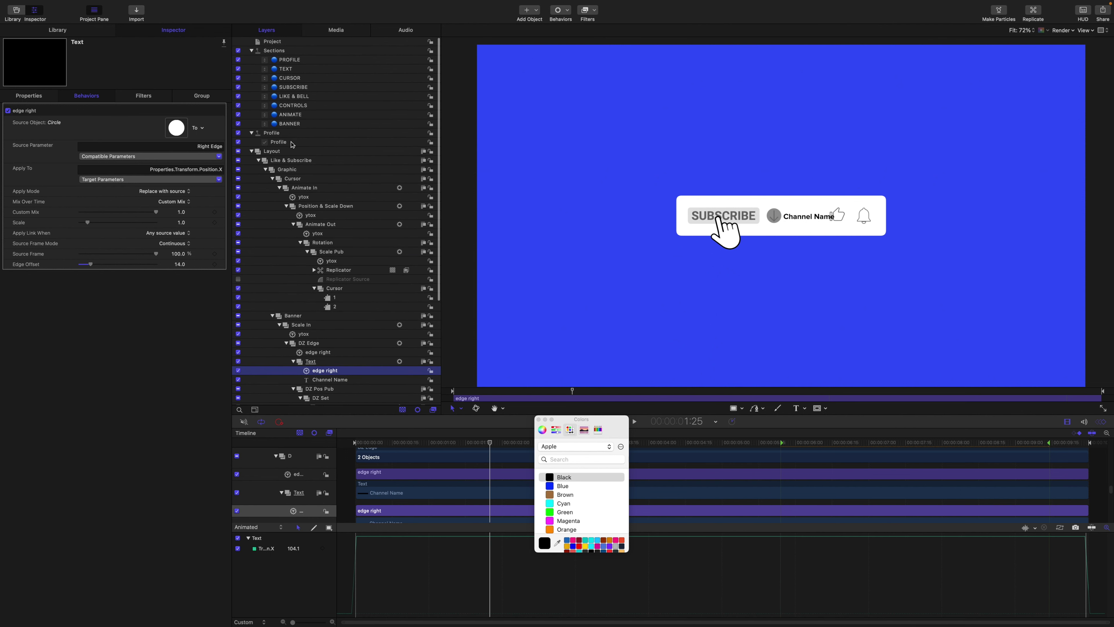
pyautogui.click(293, 142)
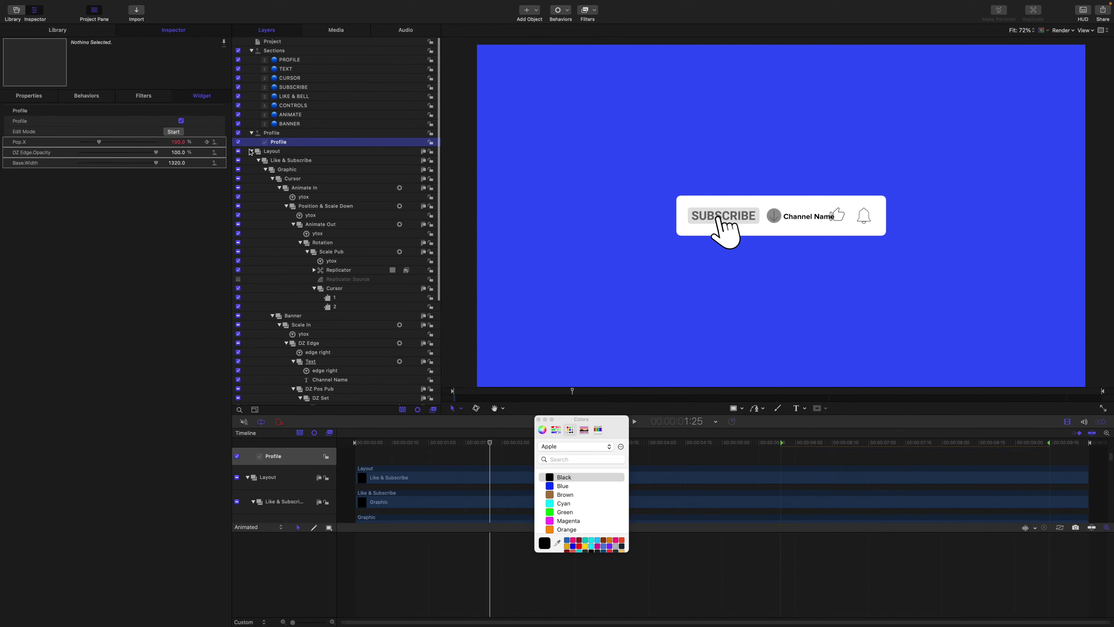
# Enable the Profile widget, set Base.Width to 1420, and scrub to preview the banner.
pyautogui.click(182, 121)
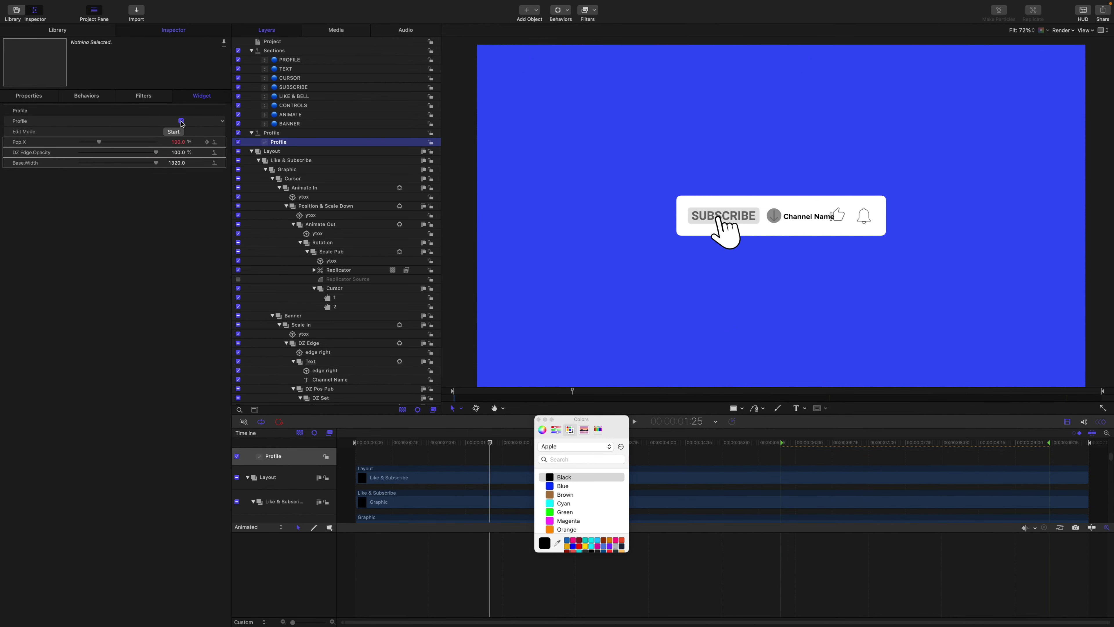
pyautogui.click(180, 163)
pyautogui.click(179, 163)
pyautogui.write('1420')
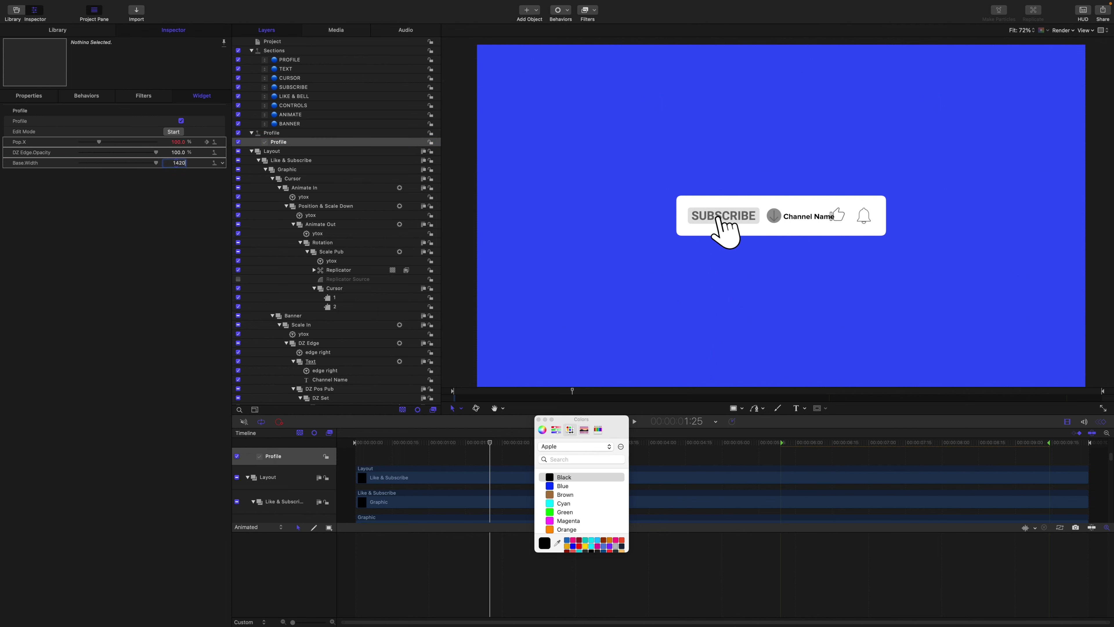
pyautogui.press('Return')
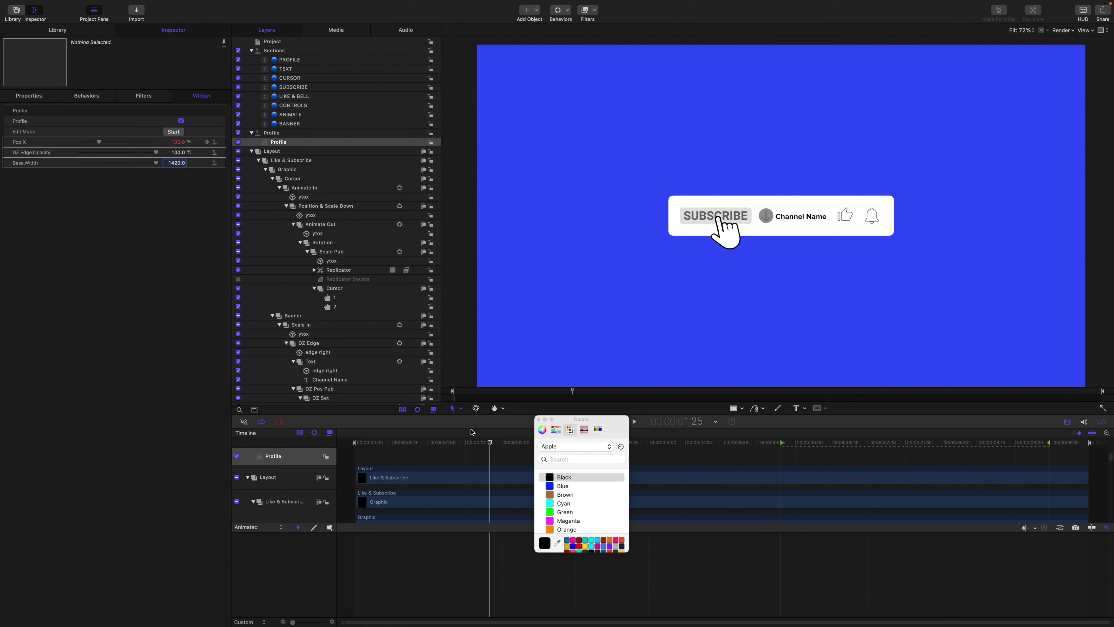
pyautogui.click(539, 420)
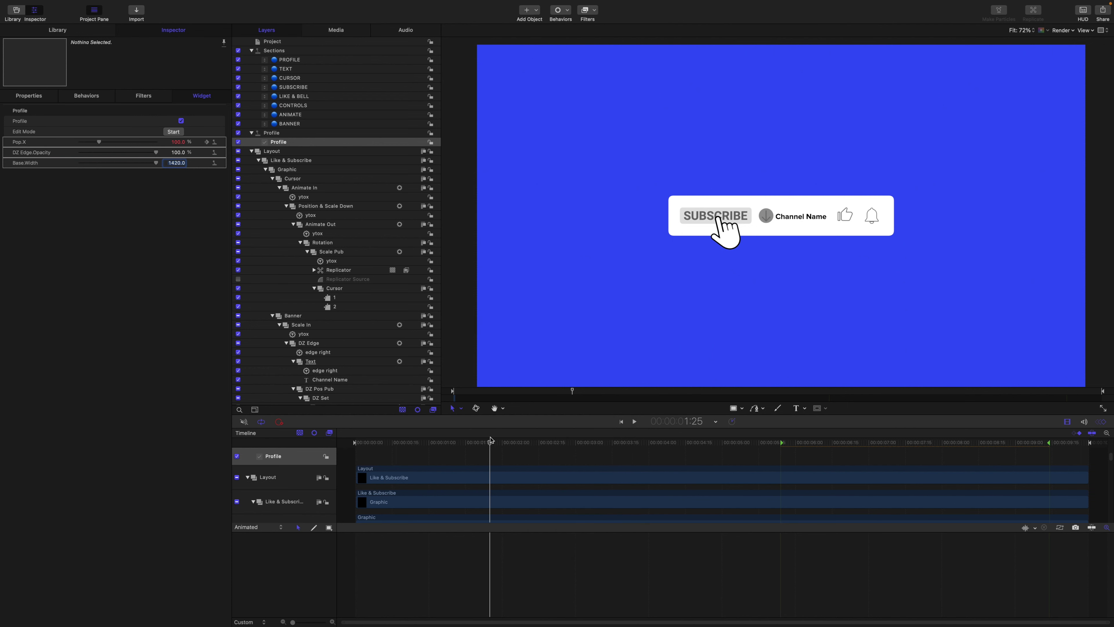
pyautogui.moveTo(492, 444); pyautogui.dragTo(668, 457)
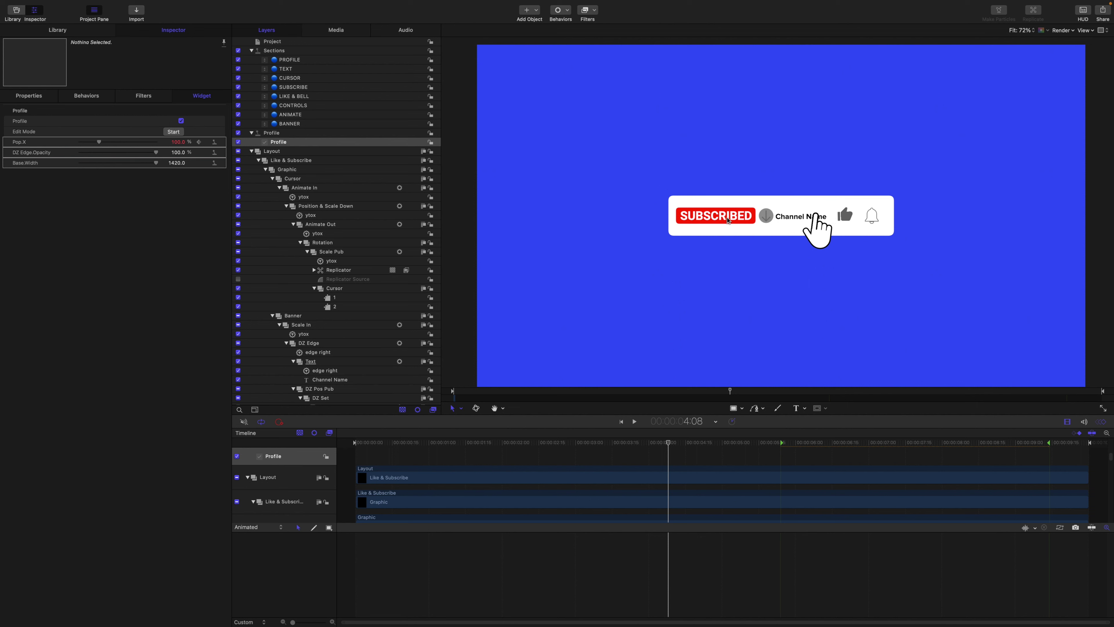
# Publish the Channel Name layer's Font and Size parameters.
pyautogui.scroll(-5, 322, 239)
pyautogui.click(320, 275)
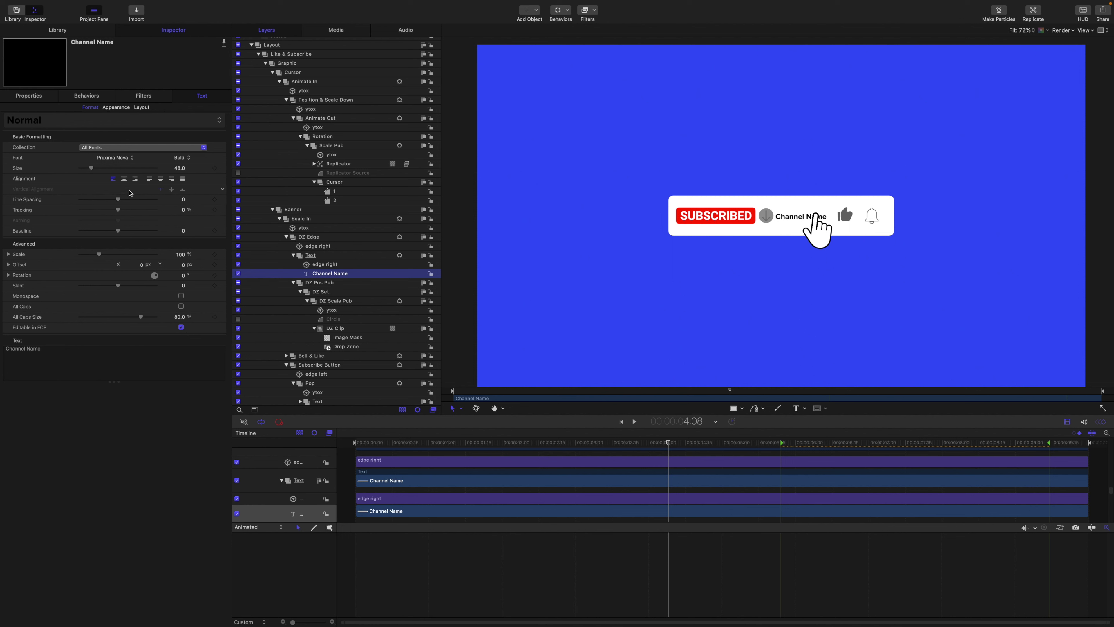
pyautogui.click(222, 160)
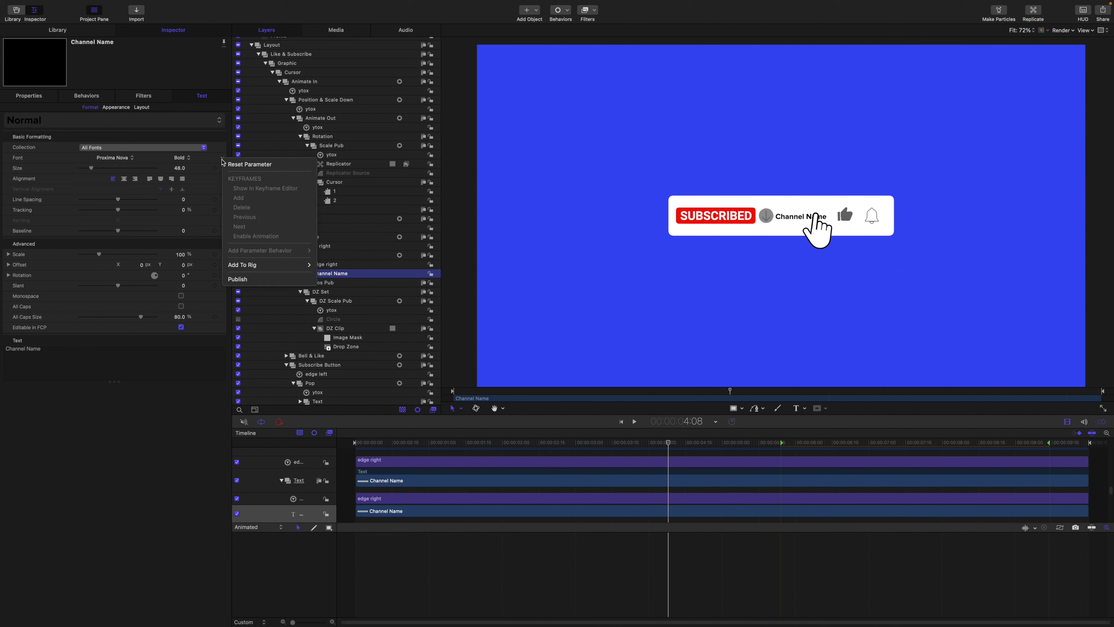
pyautogui.click(231, 277)
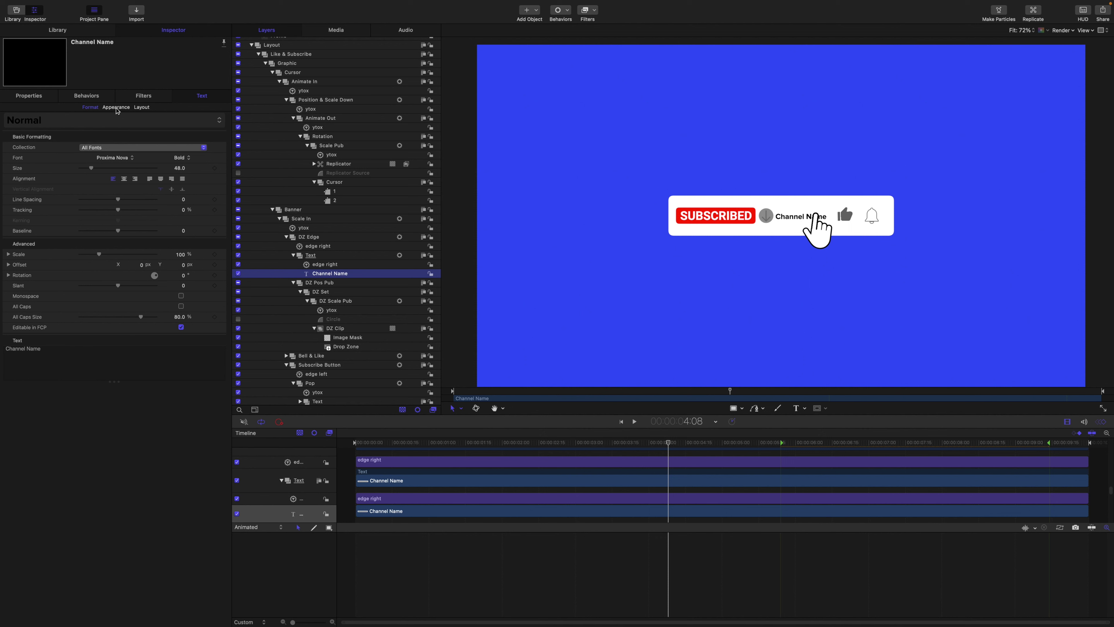
pyautogui.click(222, 168)
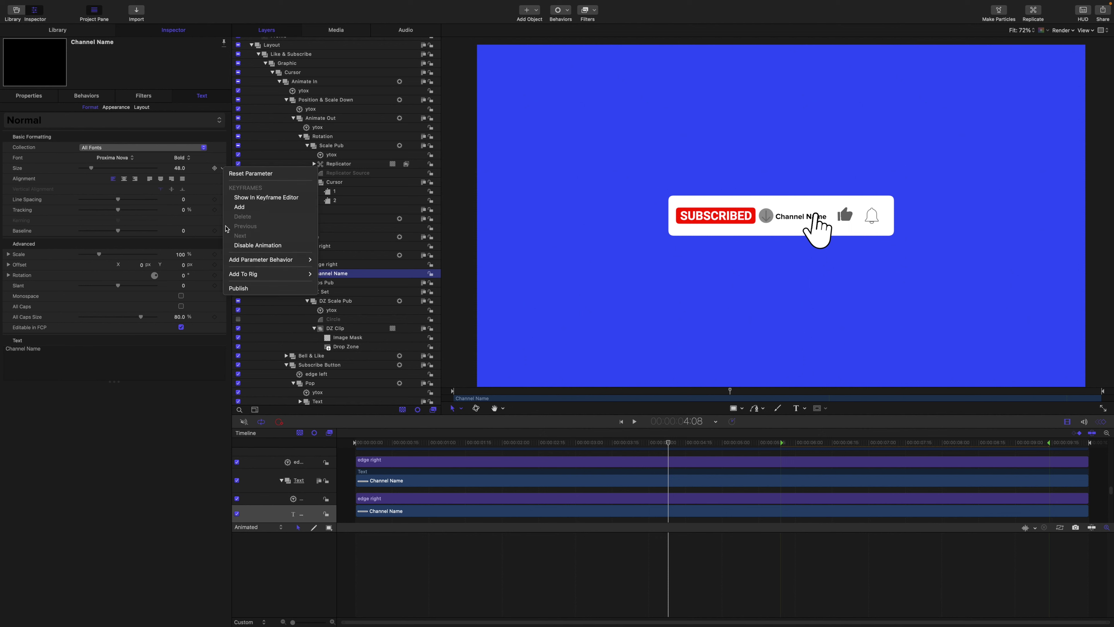
pyautogui.click(240, 289)
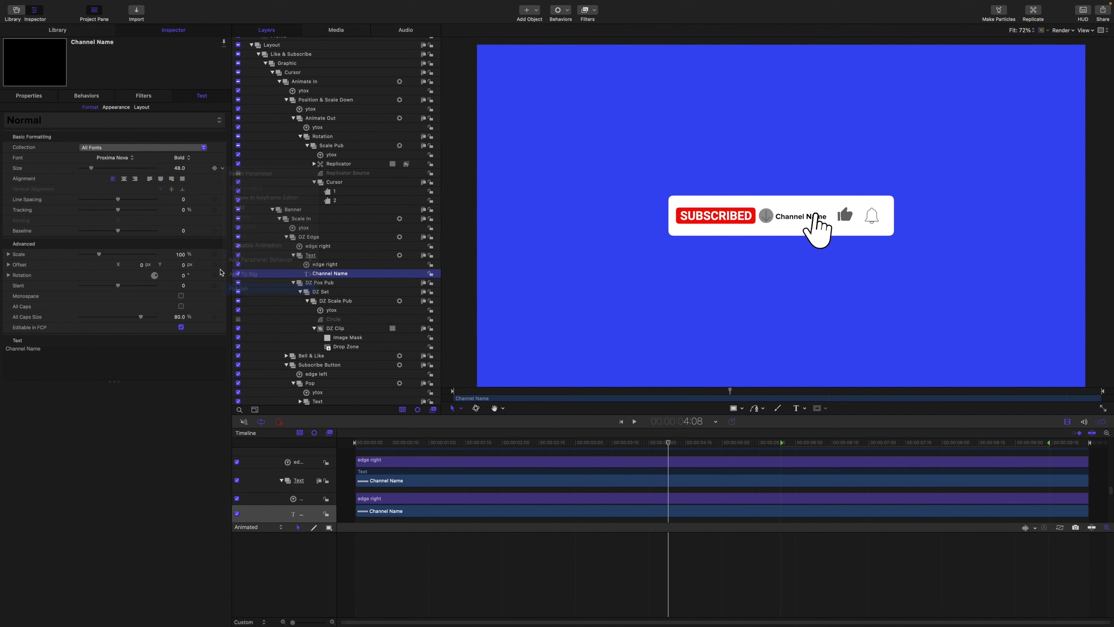
# Publish the Channel Name layer's Face Color and Text content parameters.
pyautogui.click(116, 108)
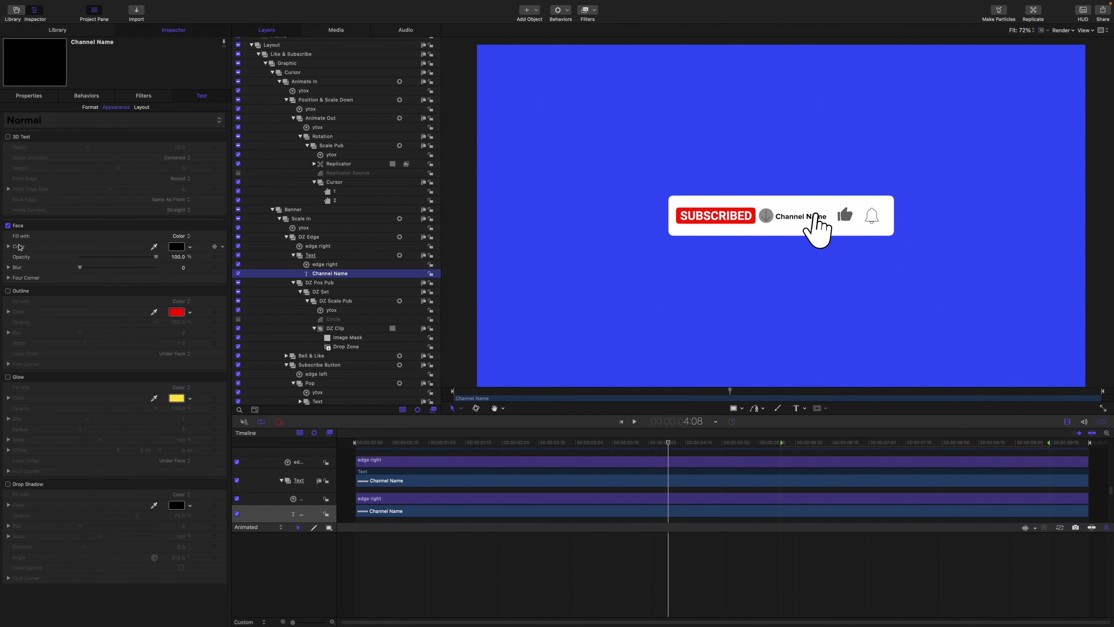
pyautogui.click(222, 247)
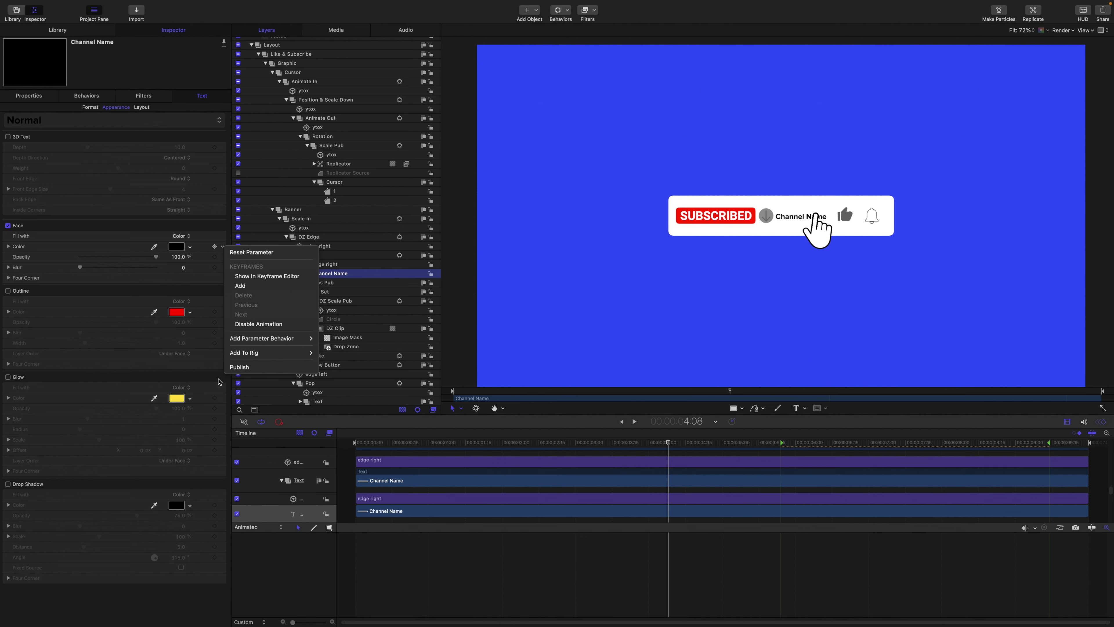
pyautogui.click(239, 367)
pyautogui.scroll(5, 304, 61)
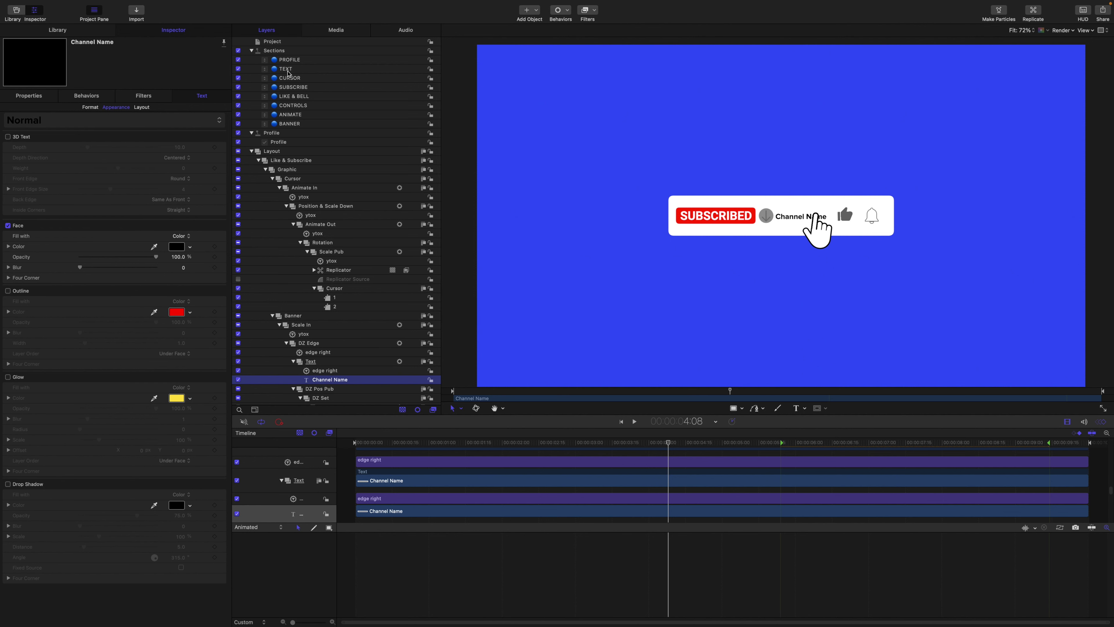
pyautogui.scroll(-5, 263, 246)
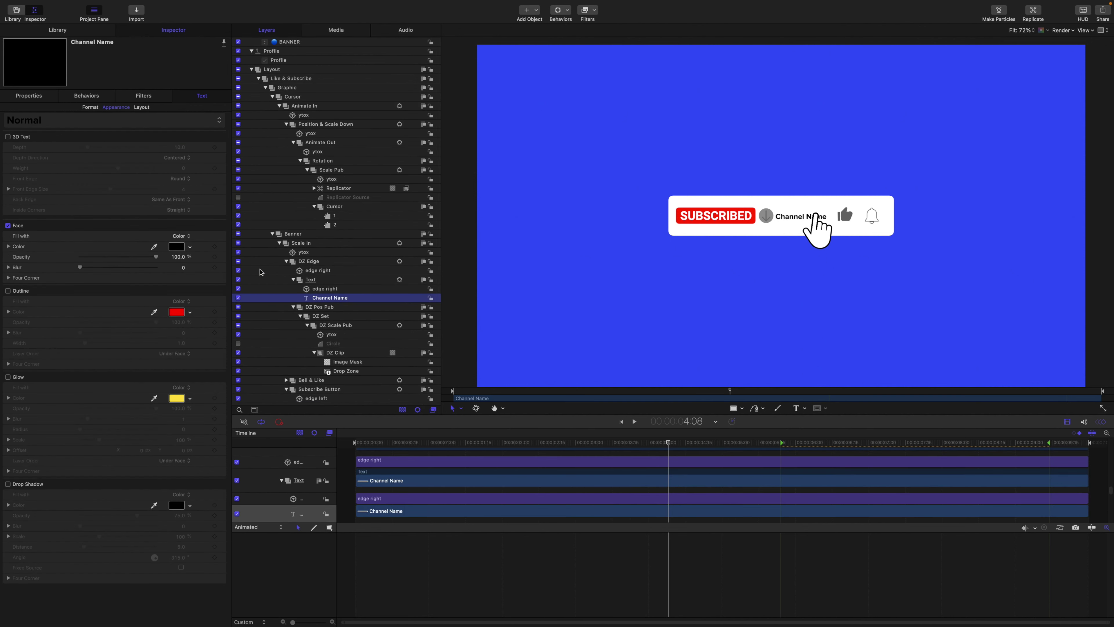
pyautogui.click(88, 108)
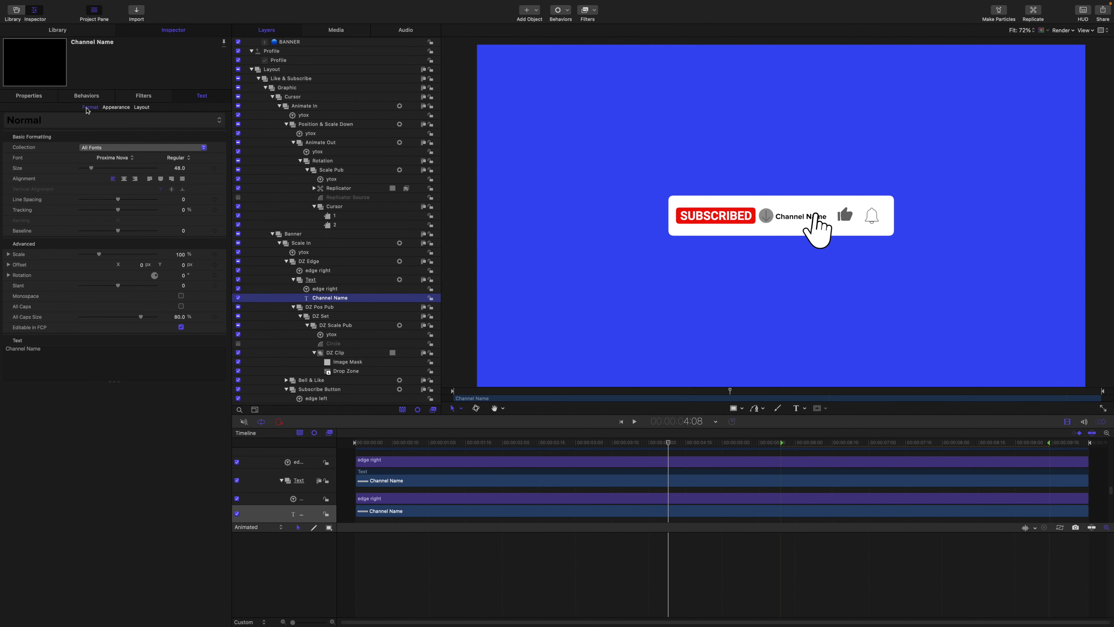
pyautogui.click(222, 341)
pyautogui.click(237, 460)
pyautogui.scroll(5, 314, 46)
# Rename the published Text parameter to 'Channel Name' and drag it above Font.
pyautogui.click(277, 42)
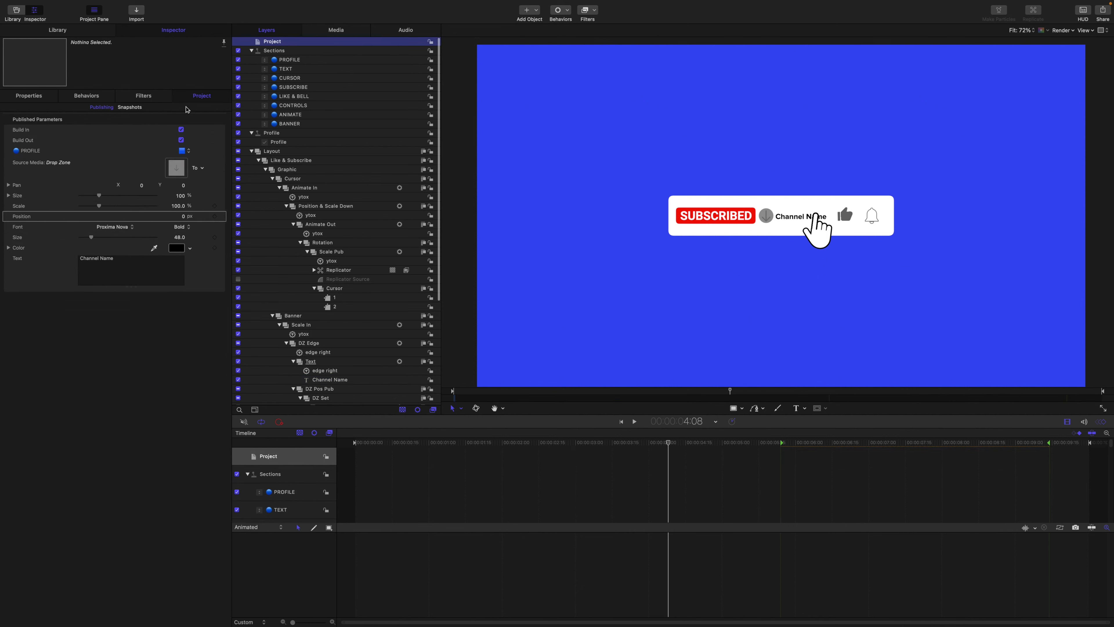
pyautogui.doubleClick(23, 258)
pyautogui.write('C')
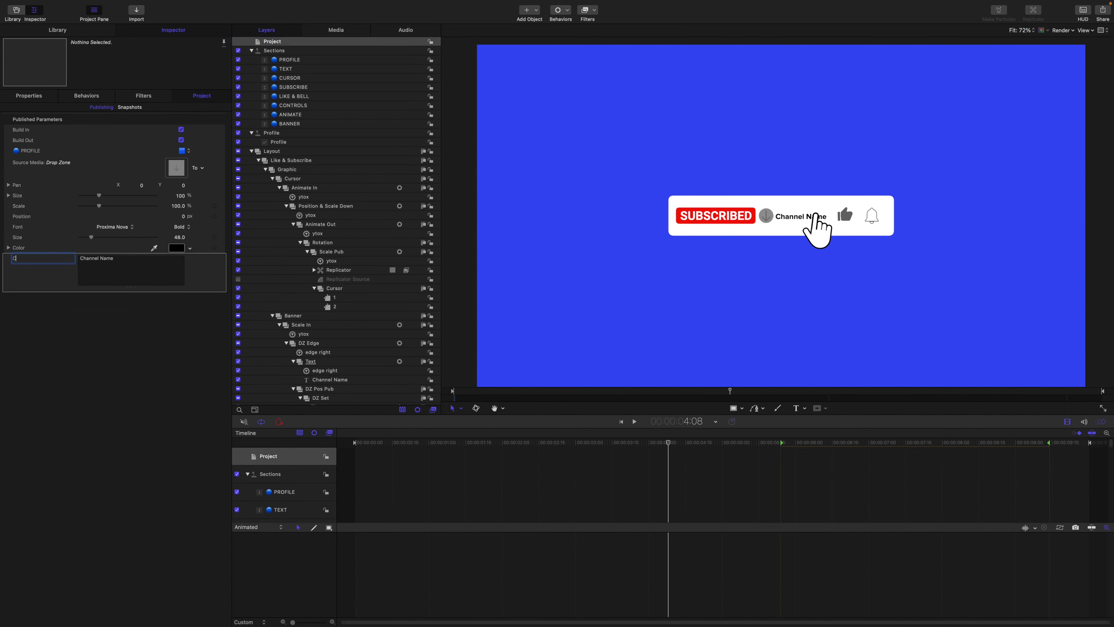
pyautogui.write('hannel Name')
pyautogui.press('Return')
pyautogui.moveTo(29, 259); pyautogui.dragTo(57, 242)
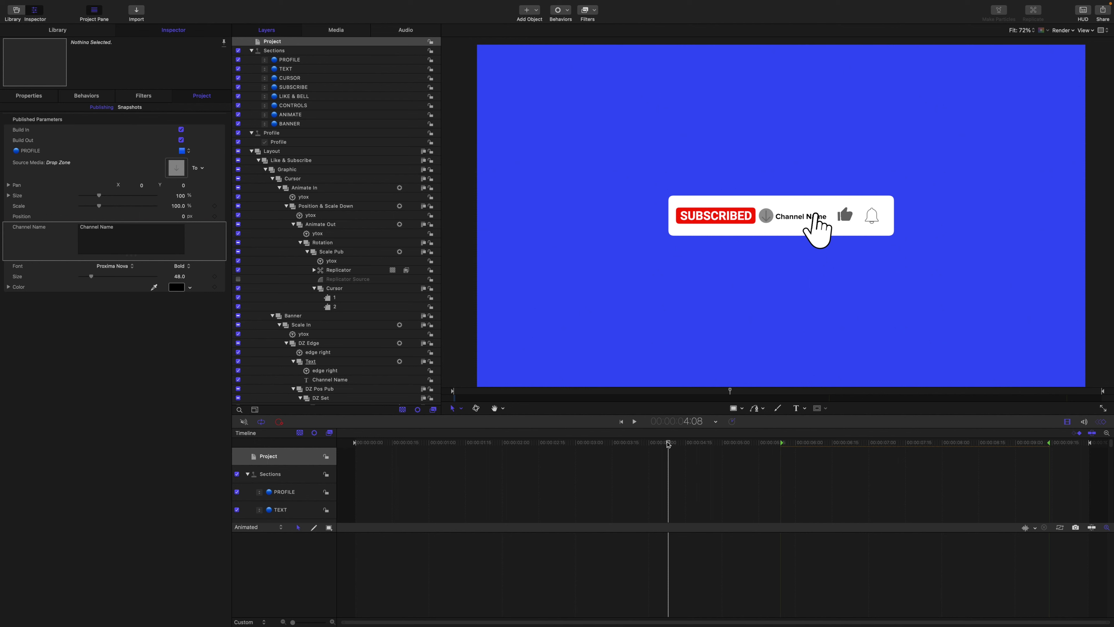
# Test the published profile Scale at 158%, then reset it to 100%.
pyautogui.click(177, 207)
pyautogui.moveTo(177, 210)
pyautogui.mouseDown()
pyautogui.moveTo(204, 210)
pyautogui.moveTo(183, 220)
pyautogui.mouseUp()
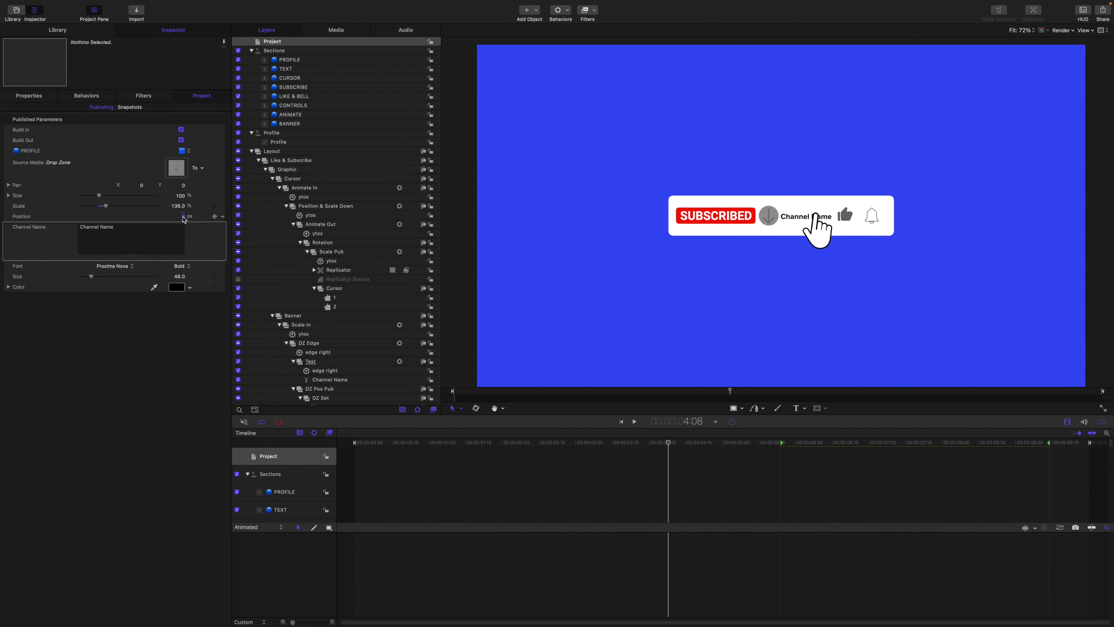
pyautogui.click(223, 206)
pyautogui.click(248, 211)
pyautogui.press('Tab')
# Select the Position & Scale Down group and add timeline markers at 0:25, 1:25 and 2:24.
pyautogui.click(299, 145)
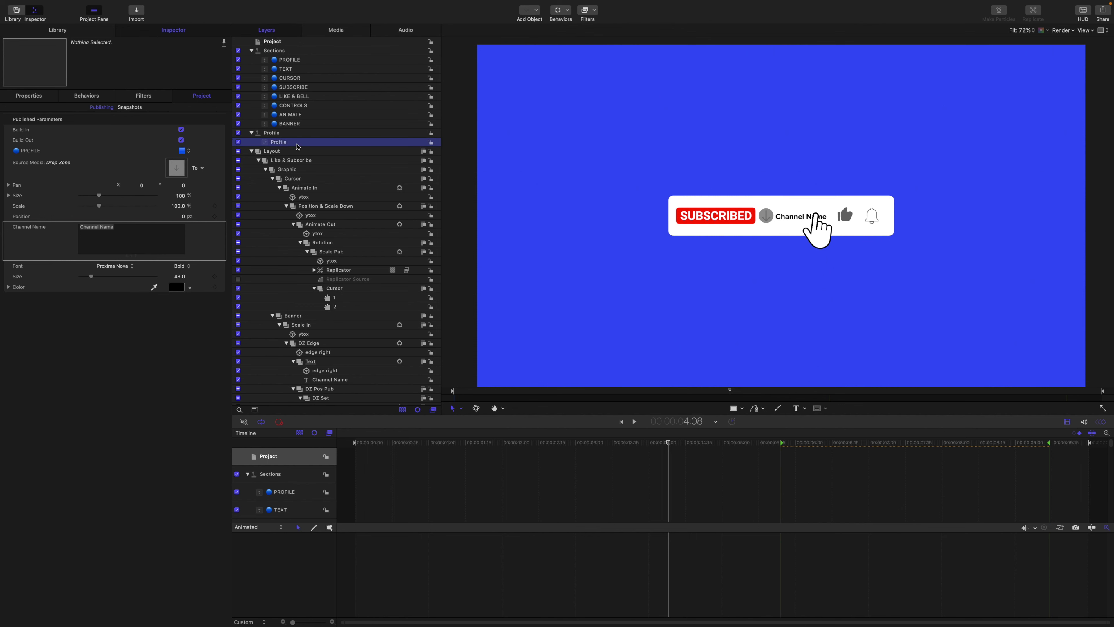
pyautogui.scroll(-3, 316, 172)
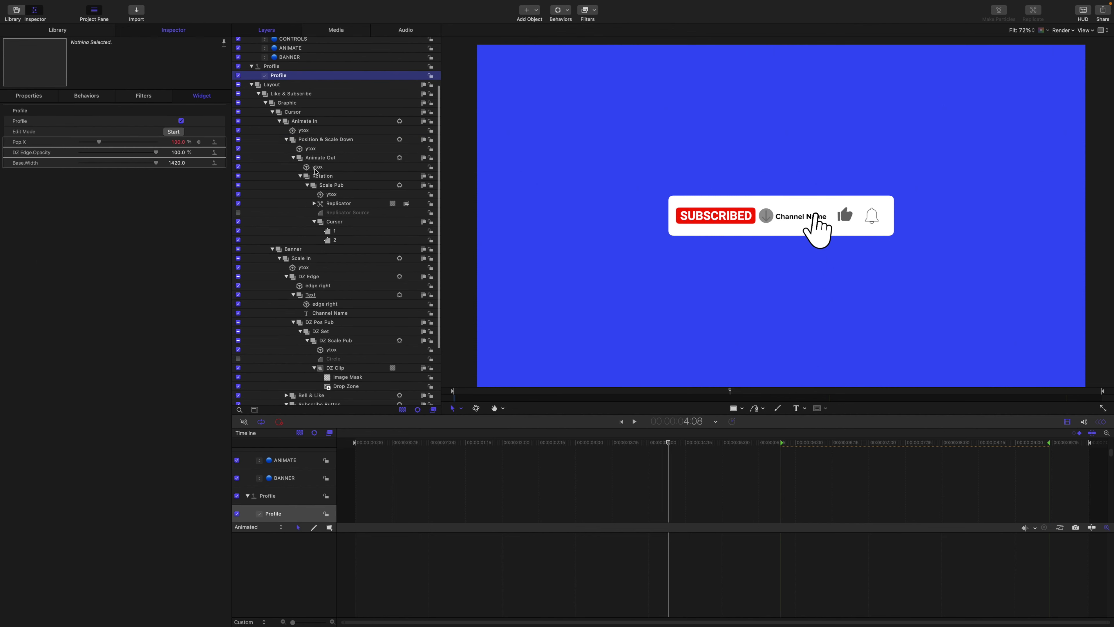
pyautogui.click(319, 141)
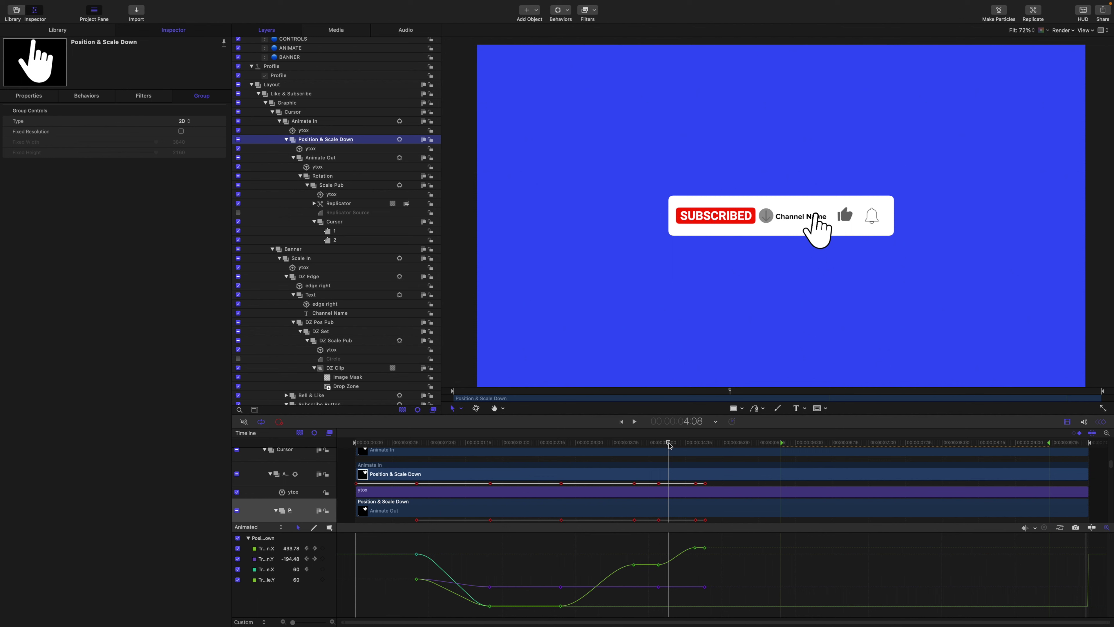
pyautogui.moveTo(669, 444); pyautogui.dragTo(417, 440)
pyautogui.rightClick(417, 441)
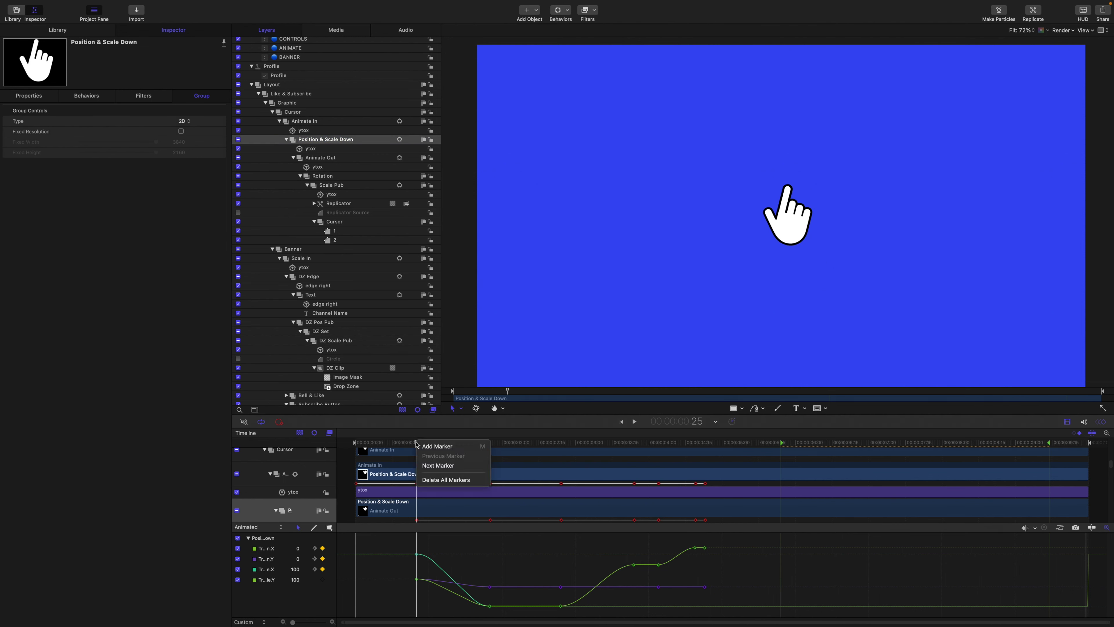
pyautogui.click(437, 446)
pyautogui.click(490, 442)
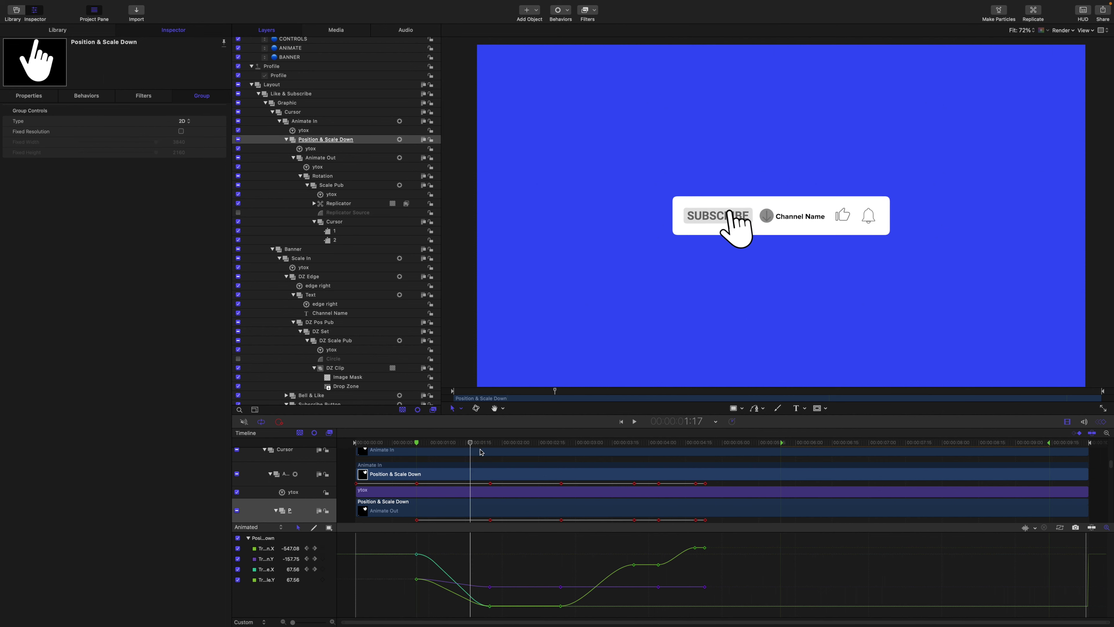
pyautogui.rightClick(490, 443)
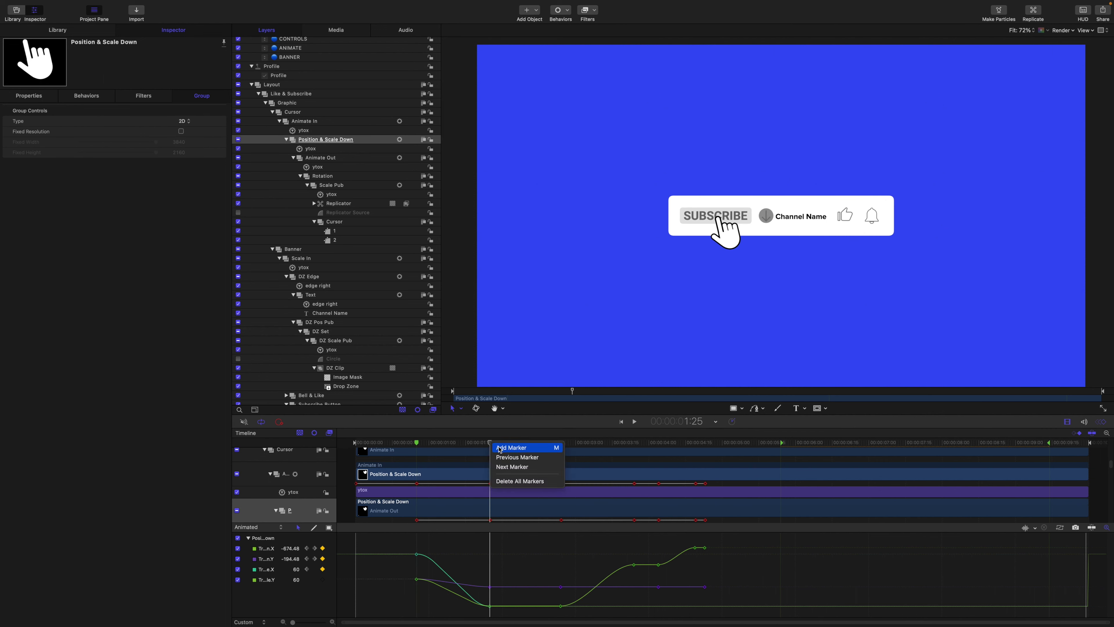
pyautogui.click(498, 447)
pyautogui.moveTo(491, 445); pyautogui.dragTo(660, 447)
pyautogui.rightClick(562, 443)
pyautogui.click(564, 446)
# Add timeline markers at 3:24, 4:04, 4:19 and 4:23.
pyautogui.rightClick(635, 444)
pyautogui.click(644, 447)
pyautogui.rightClick(660, 446)
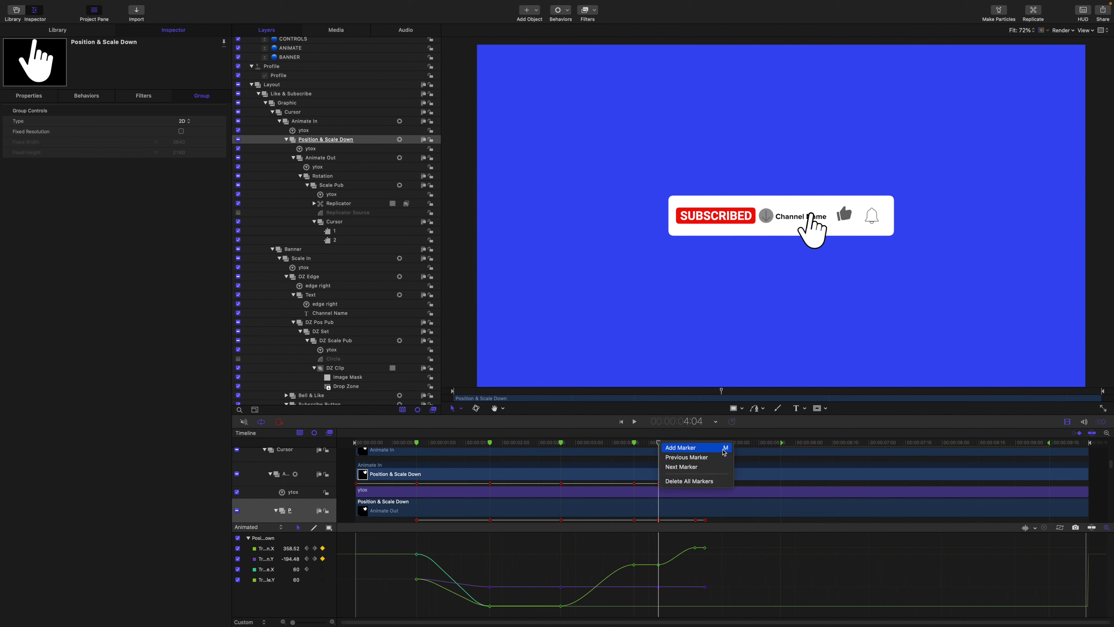
pyautogui.click(665, 447)
pyautogui.moveTo(660, 445); pyautogui.dragTo(707, 443)
pyautogui.rightClick(696, 444)
pyautogui.click(706, 448)
pyautogui.rightClick(707, 443)
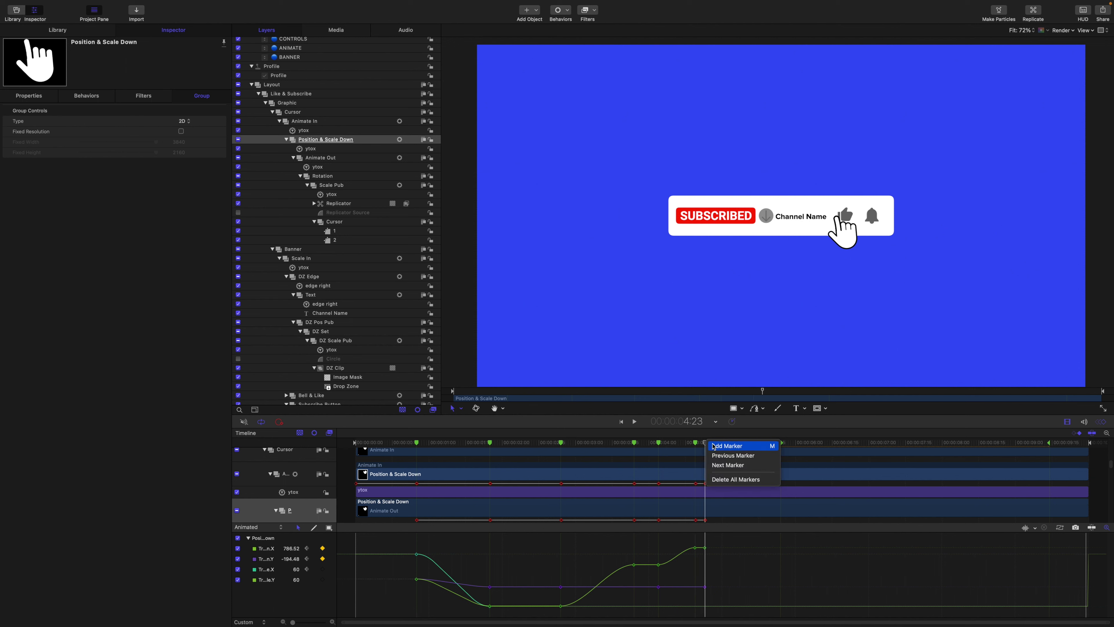
pyautogui.click(711, 445)
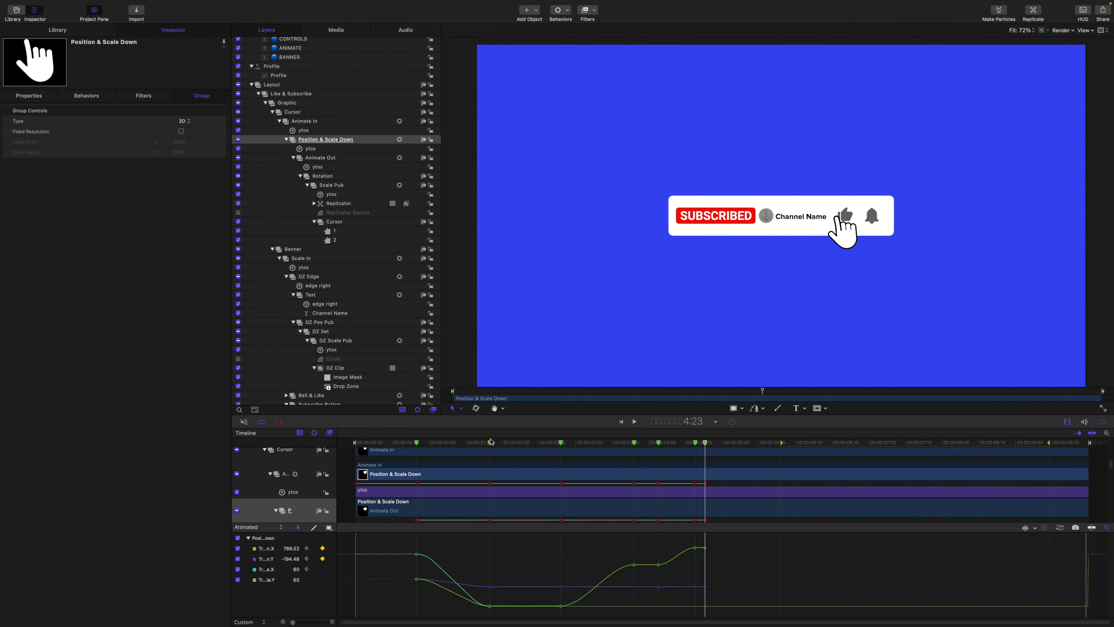
# Rewind to 0:24 and add Position & Scale Down's X position to the Profile widget.
pyautogui.moveTo(707, 447)
pyautogui.mouseDown()
pyautogui.moveTo(415, 431)
pyautogui.moveTo(565, 445)
pyautogui.moveTo(561, 463)
pyautogui.moveTo(576, 444)
pyautogui.moveTo(660, 455)
pyautogui.moveTo(661, 444)
pyautogui.moveTo(706, 445)
pyautogui.mouseUp()
pyautogui.moveTo(705, 443); pyautogui.dragTo(414, 443)
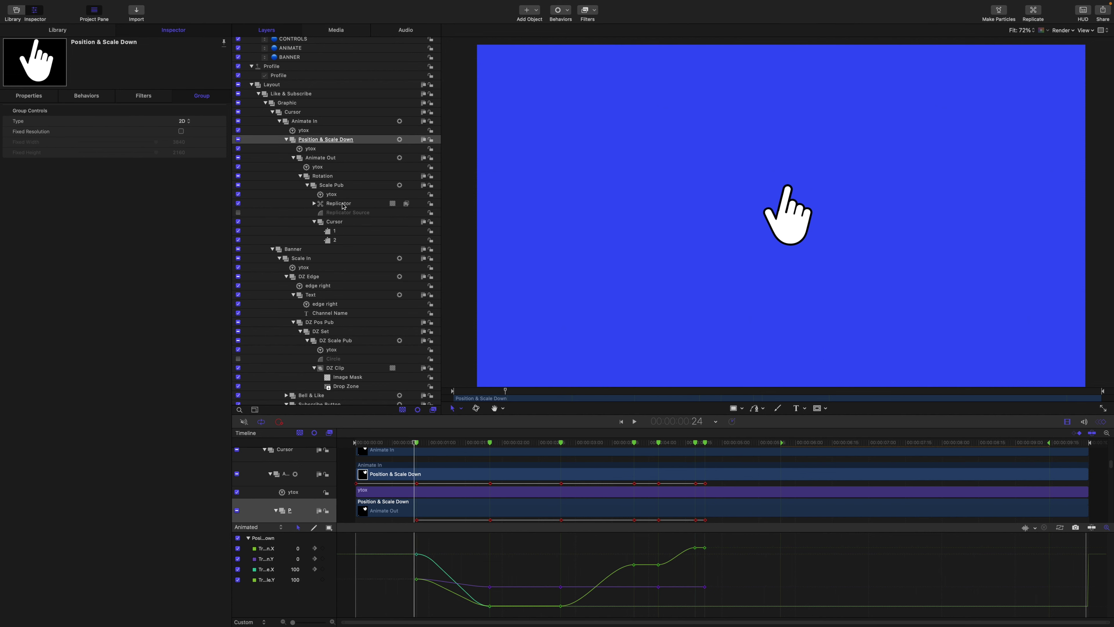
pyautogui.click(36, 97)
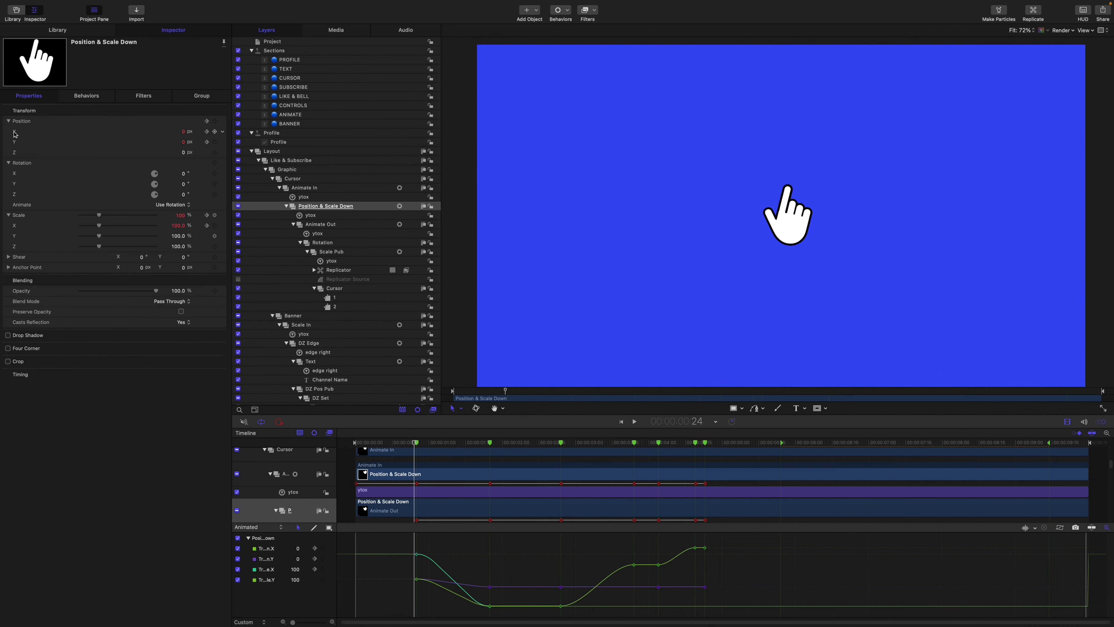
pyautogui.moveTo(15, 134); pyautogui.dragTo(278, 144)
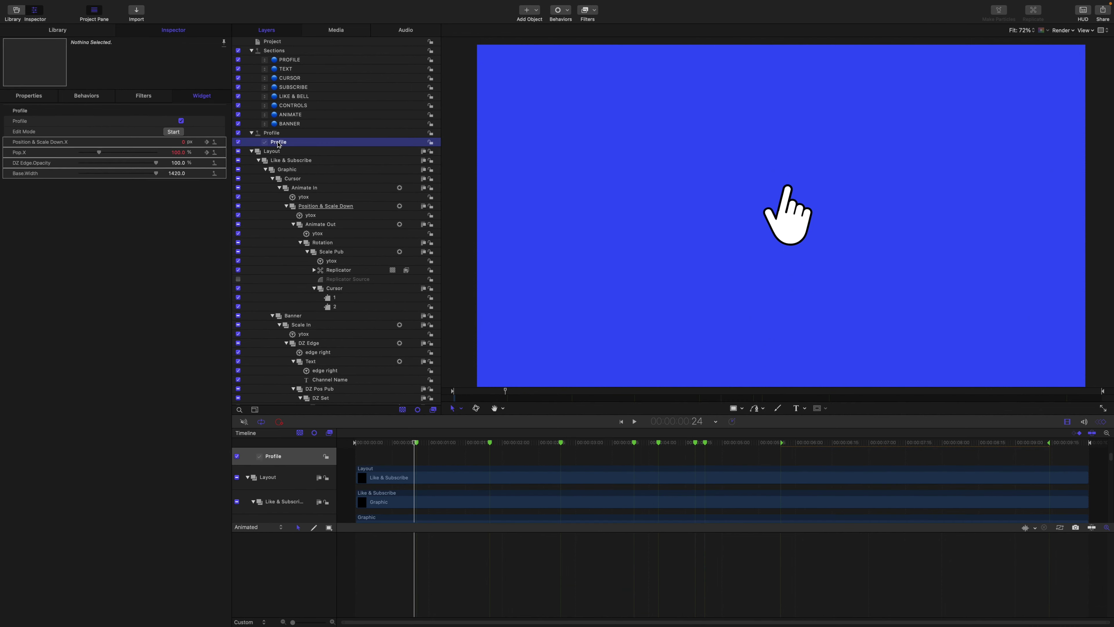
# Test the Profile checkbox off and on, then reselect the Profile widget.
pyautogui.click(181, 121)
pyautogui.click(181, 121)
pyautogui.click(416, 443)
pyautogui.moveTo(416, 444); pyautogui.dragTo(417, 444)
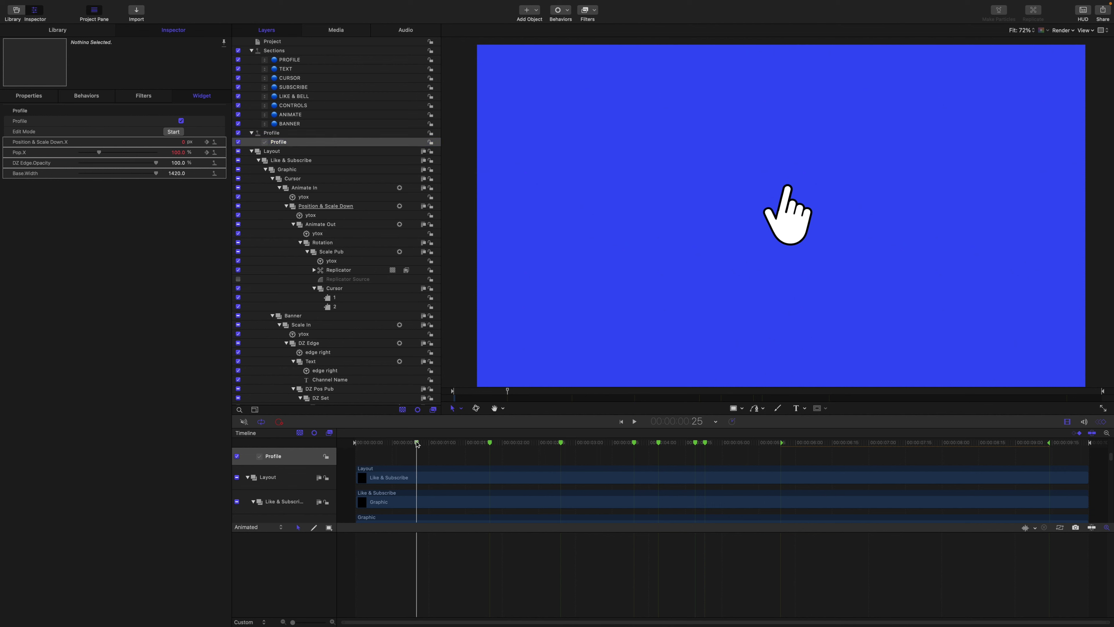
pyautogui.click(326, 207)
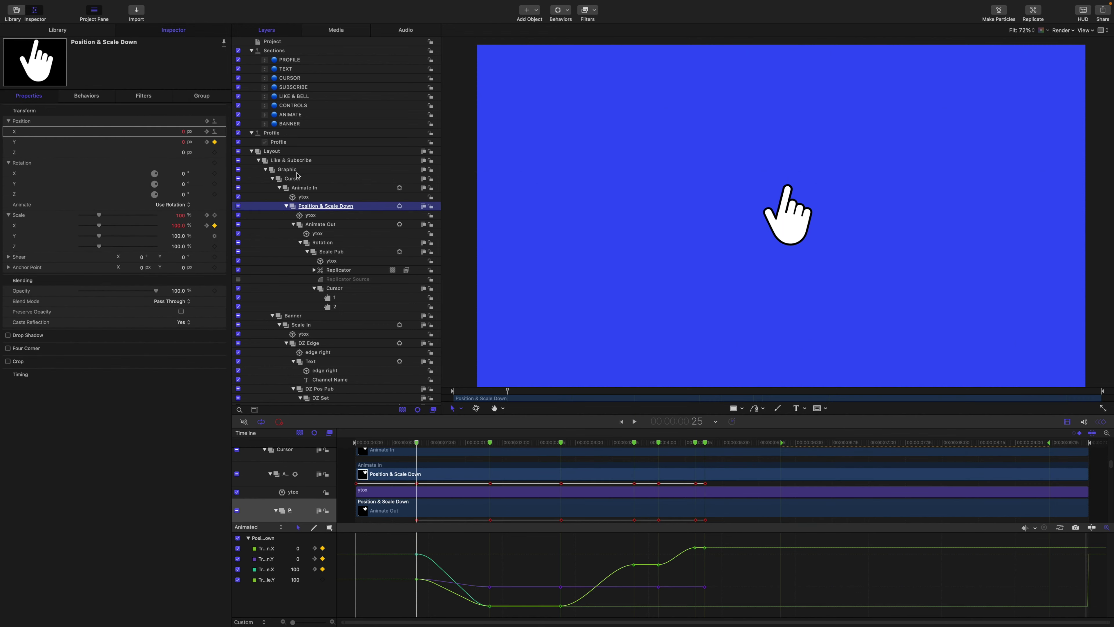
pyautogui.click(284, 143)
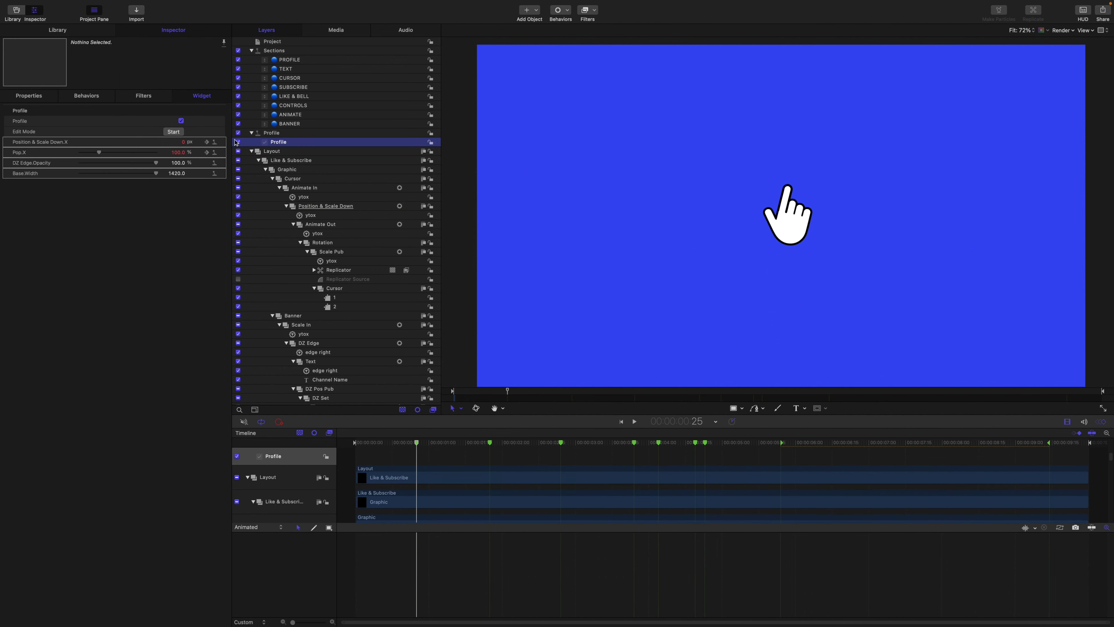
# At the 3:24 keyframe, key the cursor X at 775 so the hand lands on the thumbs-up.
pyautogui.click(207, 143)
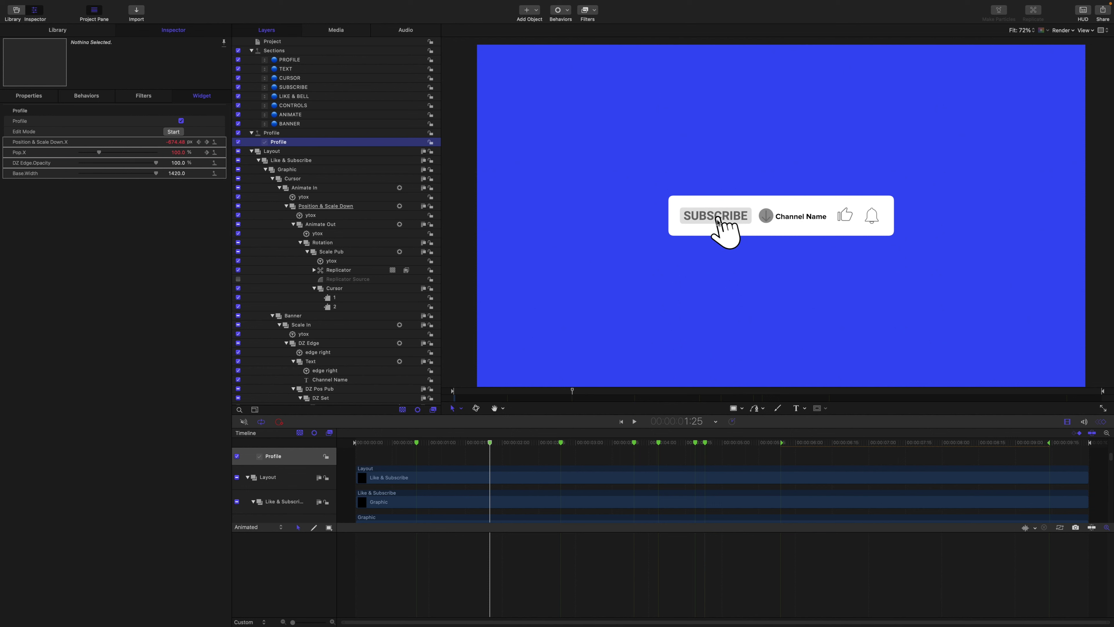
pyautogui.click(208, 144)
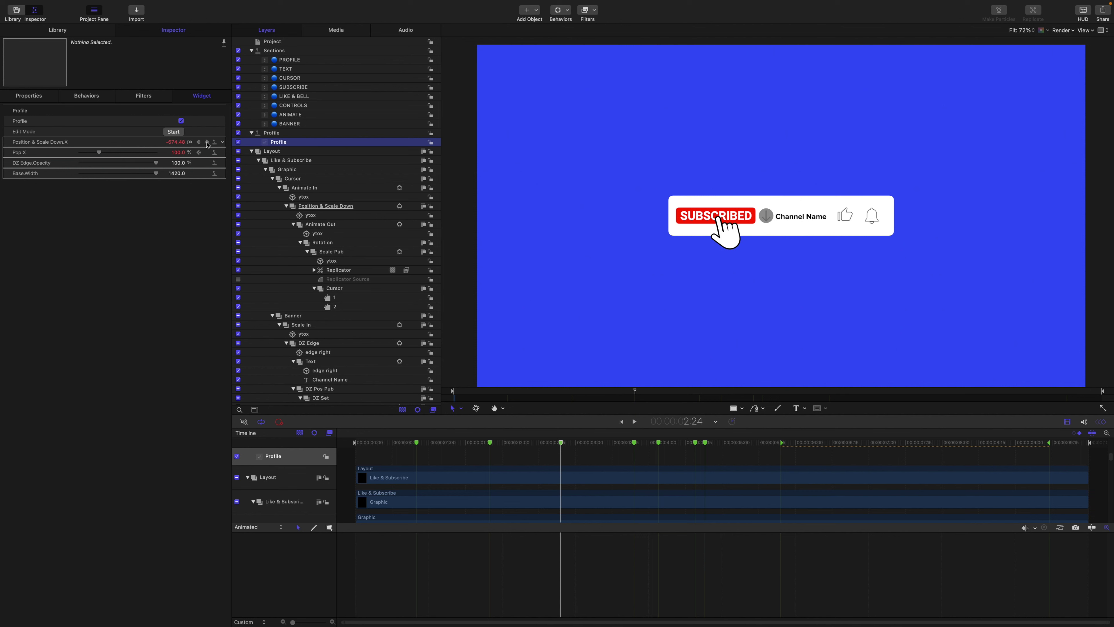
pyautogui.click(208, 144)
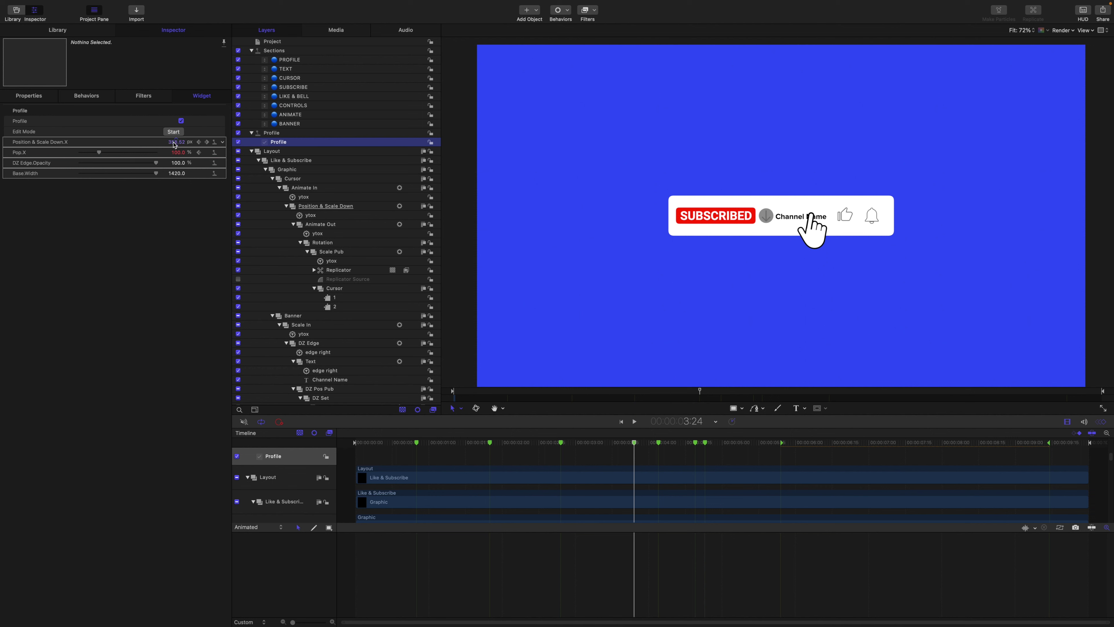
pyautogui.moveTo(174, 145); pyautogui.dragTo(215, 145)
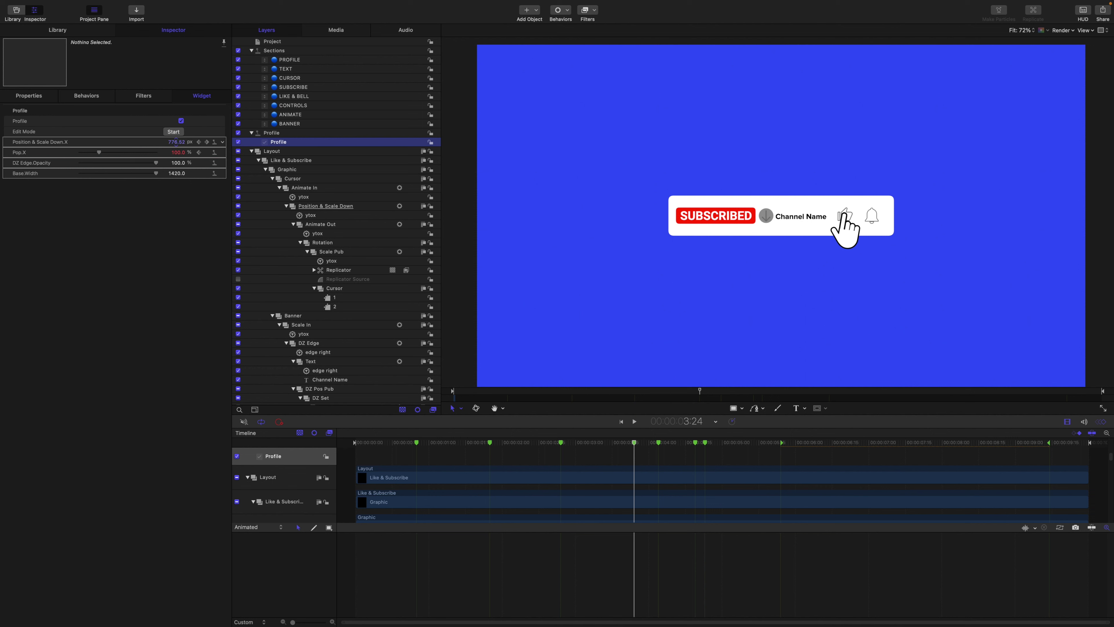
pyautogui.click(182, 143)
pyautogui.write('7')
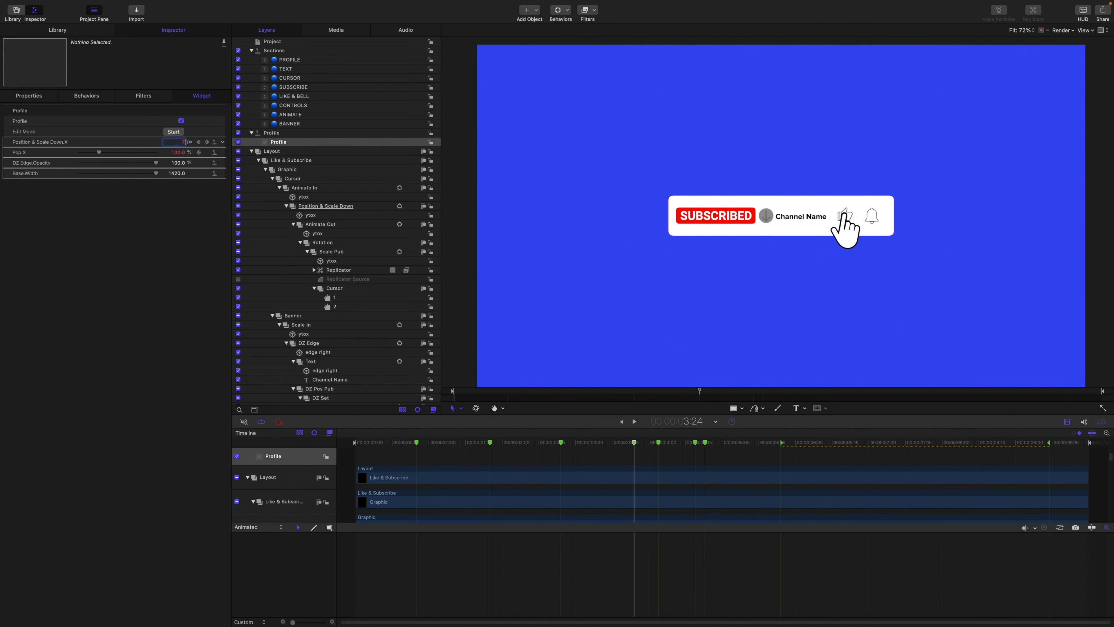
pyautogui.write('75')
pyautogui.press('Return')
pyautogui.click(206, 143)
# Set the 4:04 keyframe's X value to 775 as well.
pyautogui.click(208, 143)
pyautogui.click(178, 142)
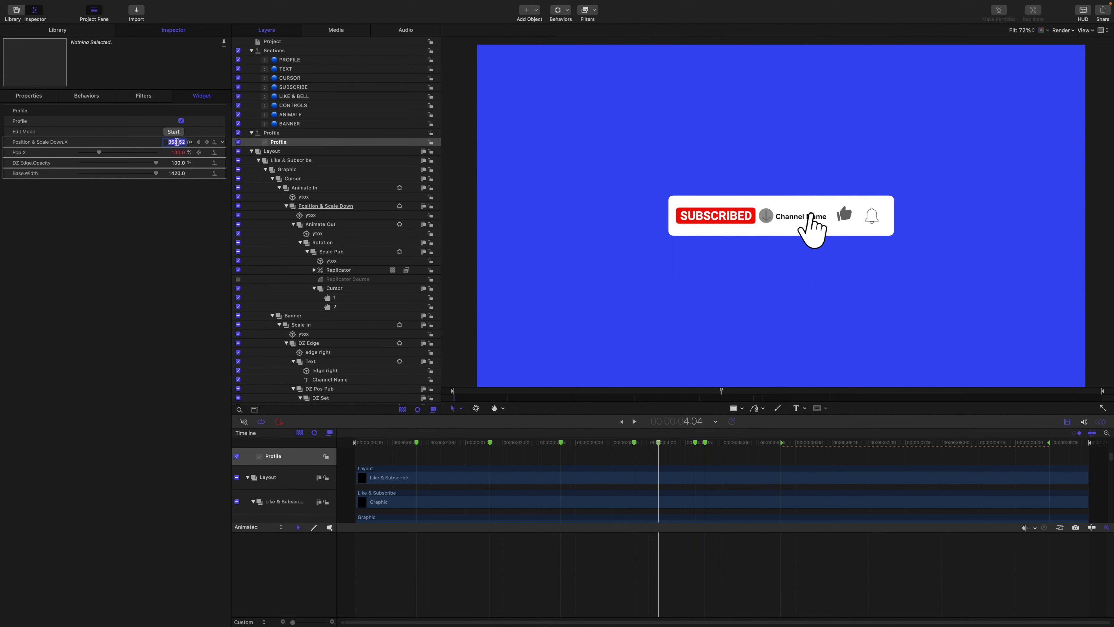
pyautogui.write('775')
pyautogui.press('Return')
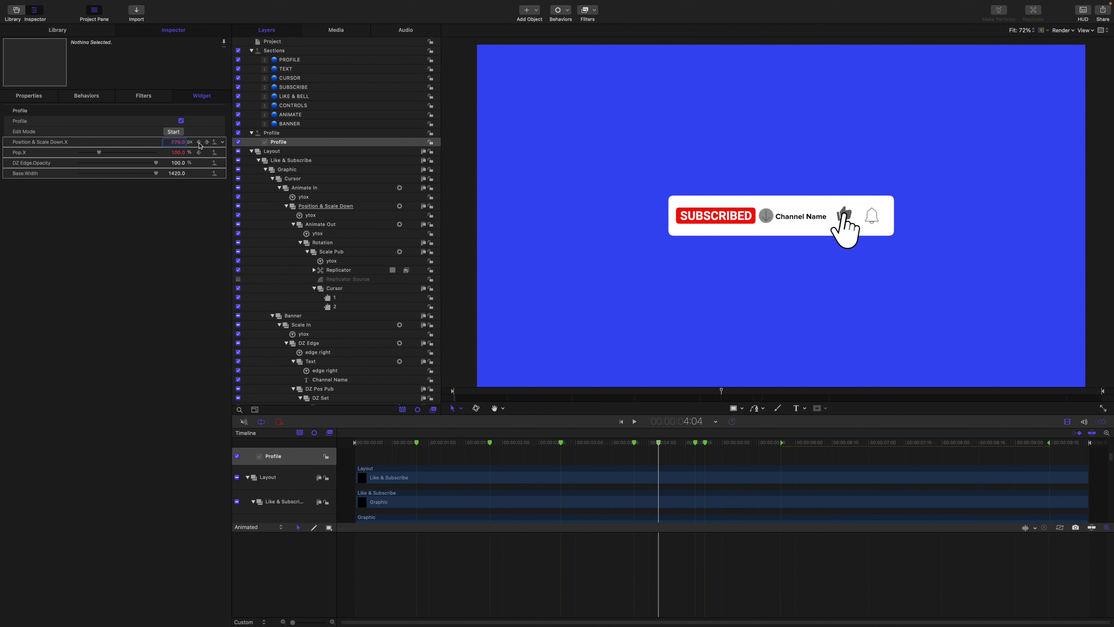
pyautogui.click(200, 145)
pyautogui.click(208, 146)
# Key the cursor X at 1230 on the bell at 4:19 and 4:23, checking the result.
pyautogui.click(208, 146)
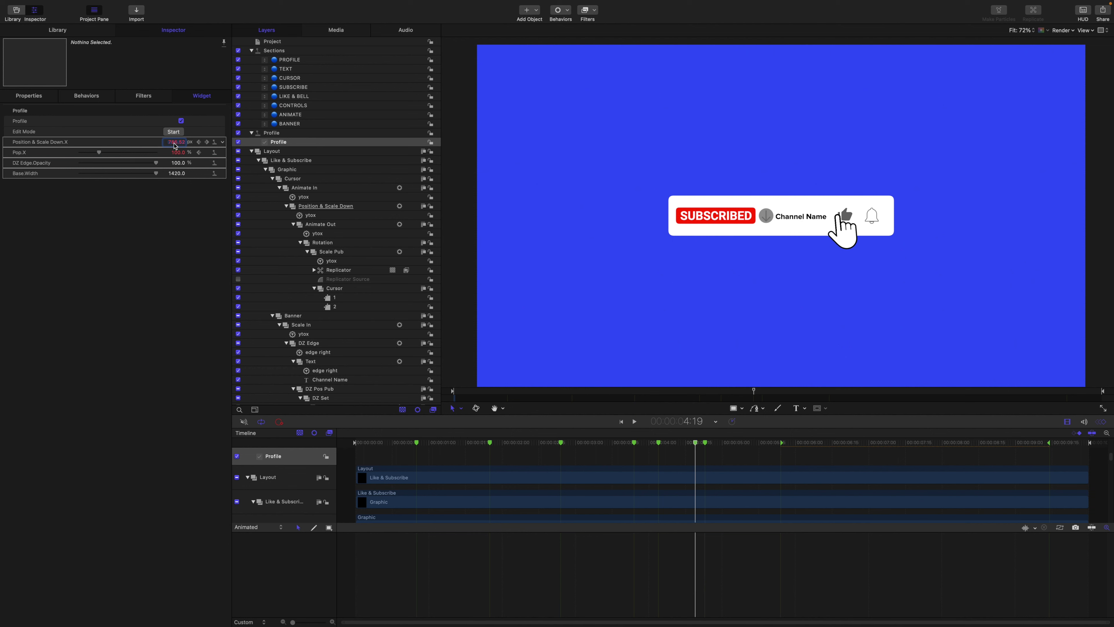
pyautogui.moveTo(175, 145); pyautogui.dragTo(240, 146)
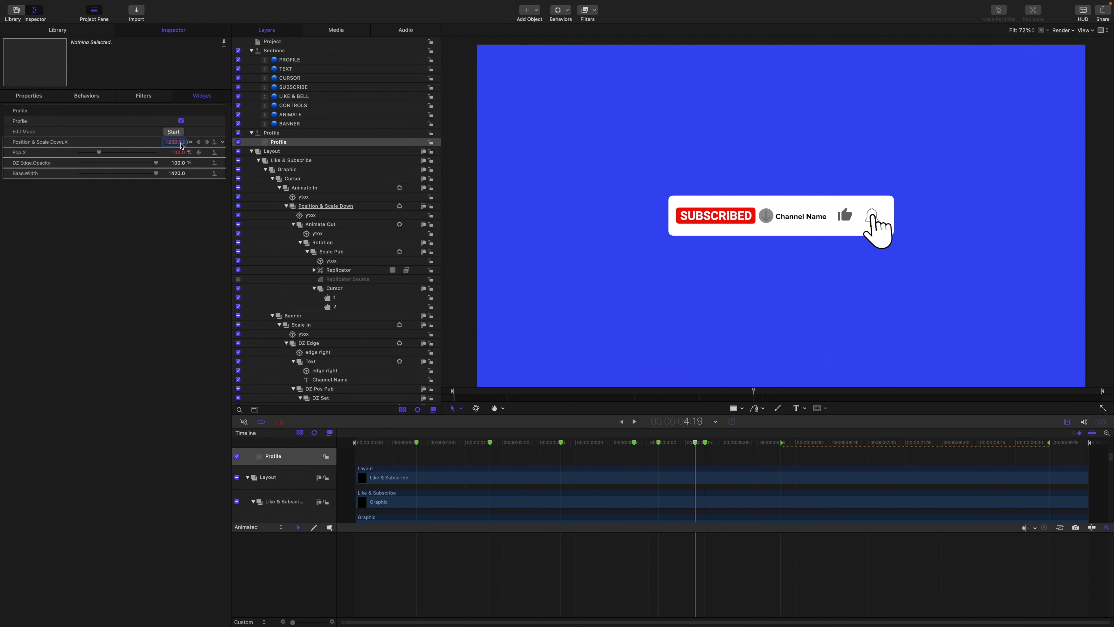
pyautogui.click(181, 143)
pyautogui.write('1230')
pyautogui.press('Return')
pyautogui.click(207, 143)
pyautogui.click(181, 142)
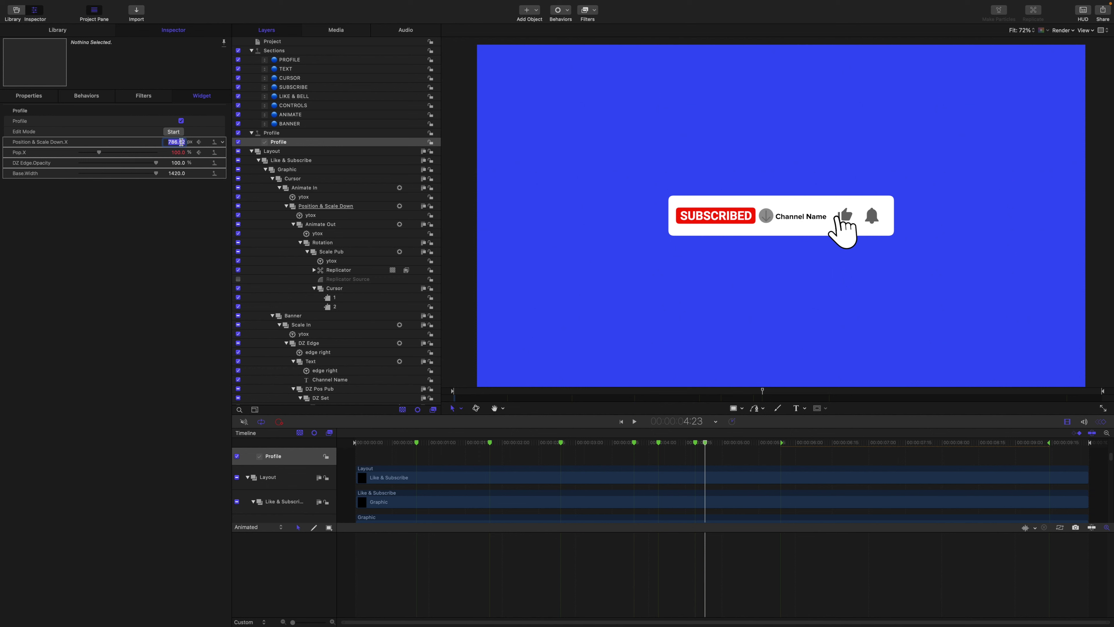
pyautogui.write('1230')
pyautogui.press('Return')
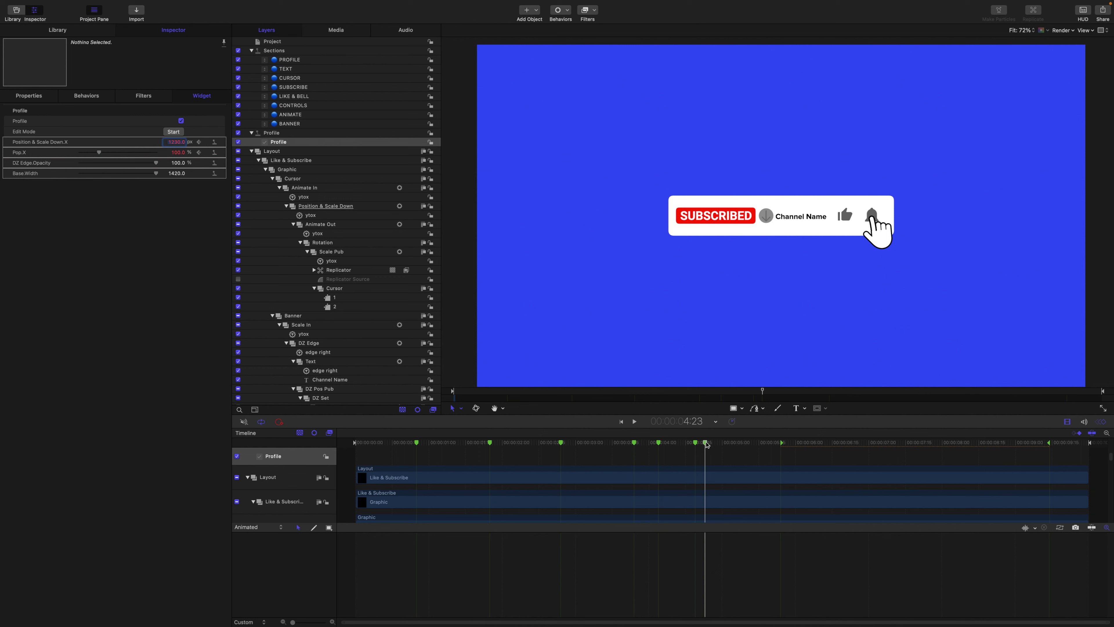
pyautogui.moveTo(706, 444); pyautogui.dragTo(530, 405)
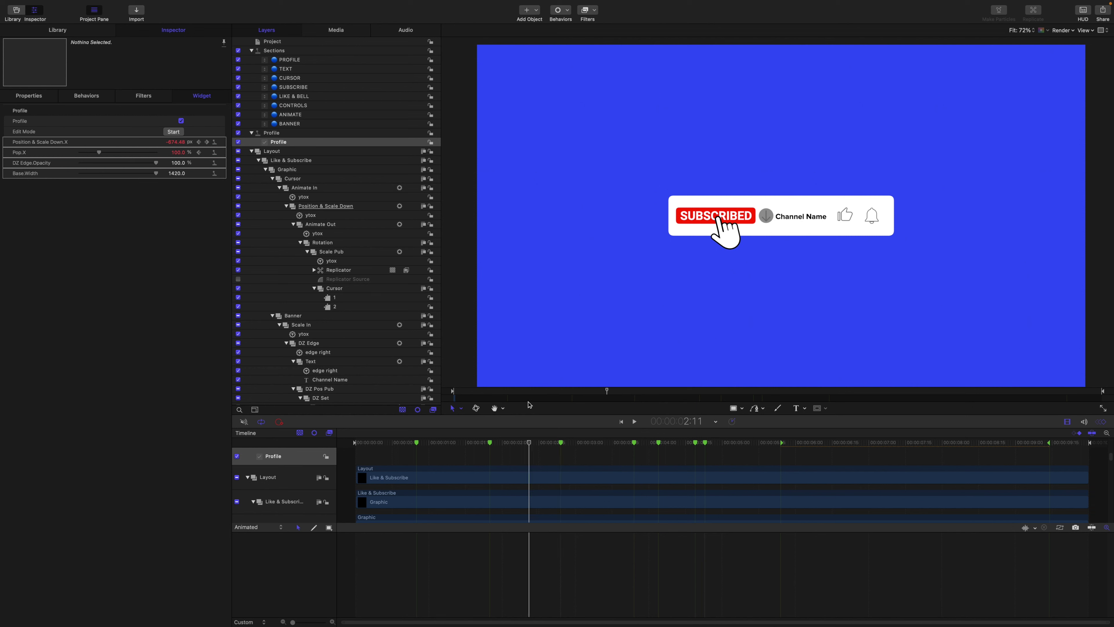
pyautogui.click(181, 121)
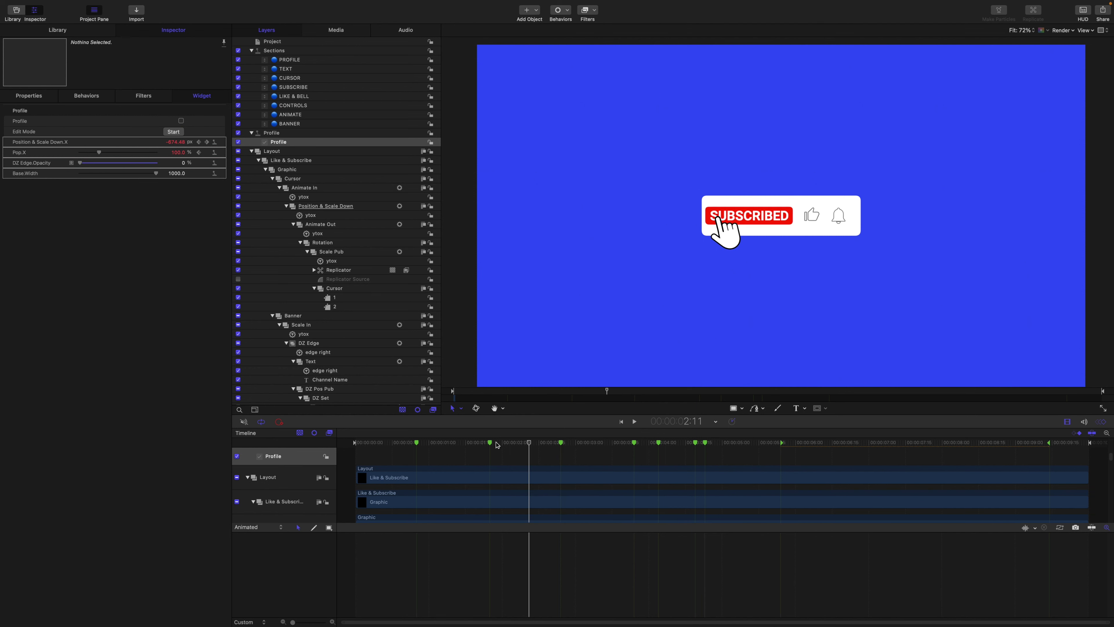
pyautogui.moveTo(498, 446); pyautogui.dragTo(306, 429)
pyautogui.press('space')
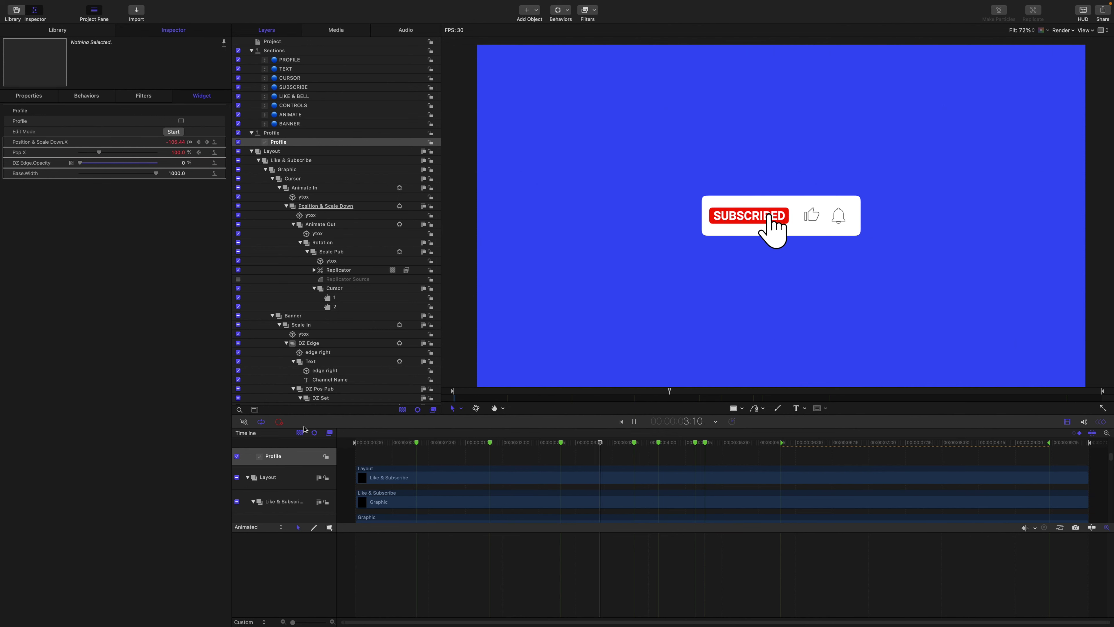
pyautogui.press('space')
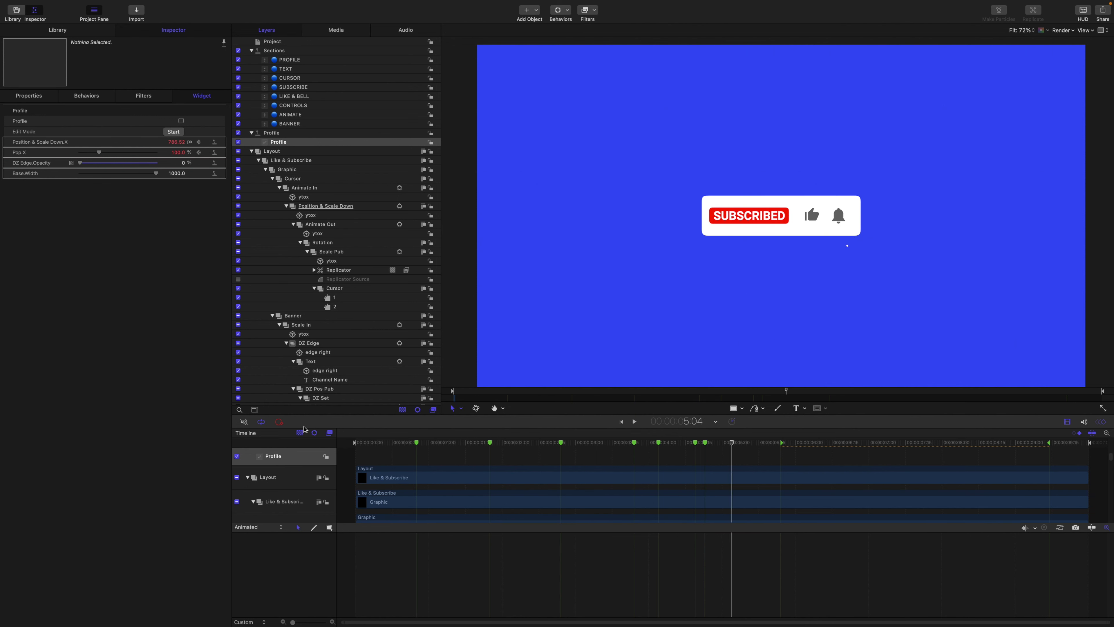
pyautogui.click(181, 121)
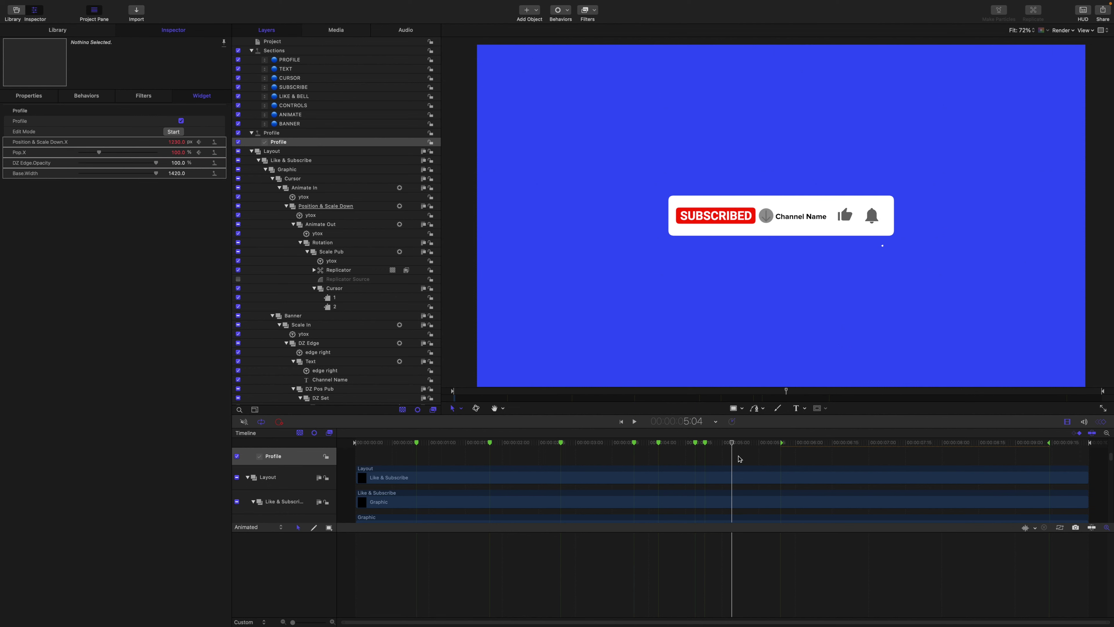
pyautogui.press('Home')
pyautogui.press('space')
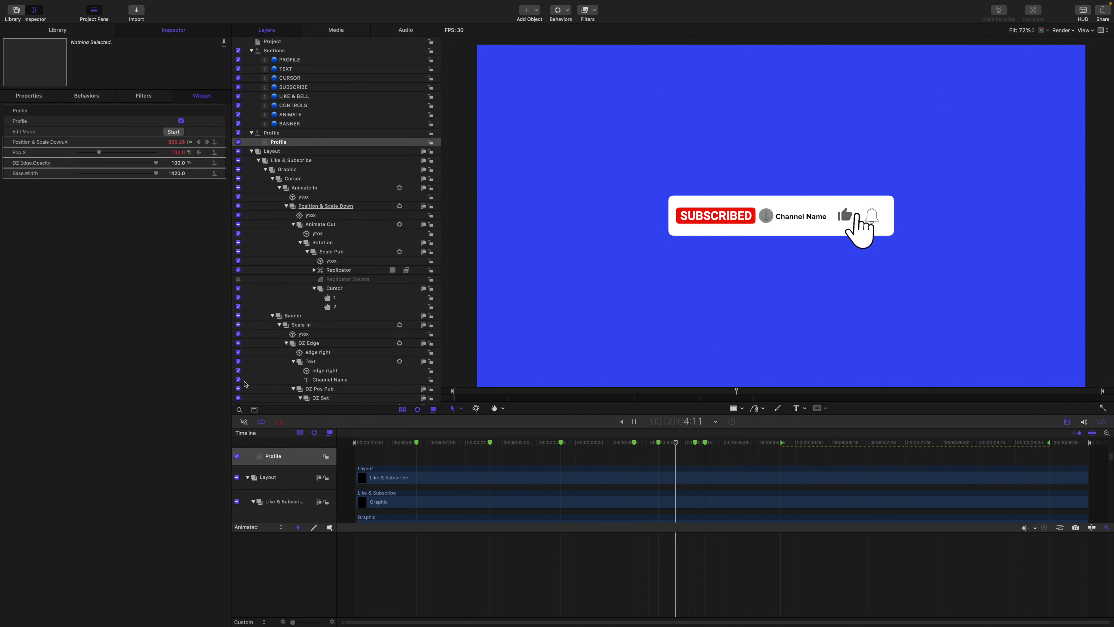
pyautogui.press('space')
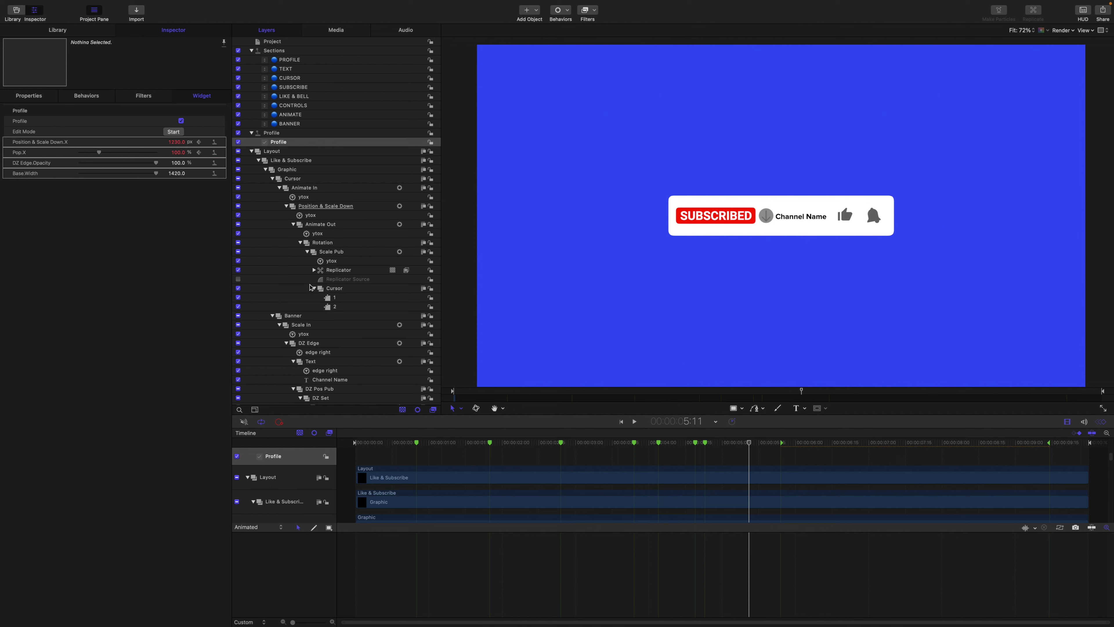
# Show the Project's published parameters and test the Channel Name size control.
pyautogui.click(266, 45)
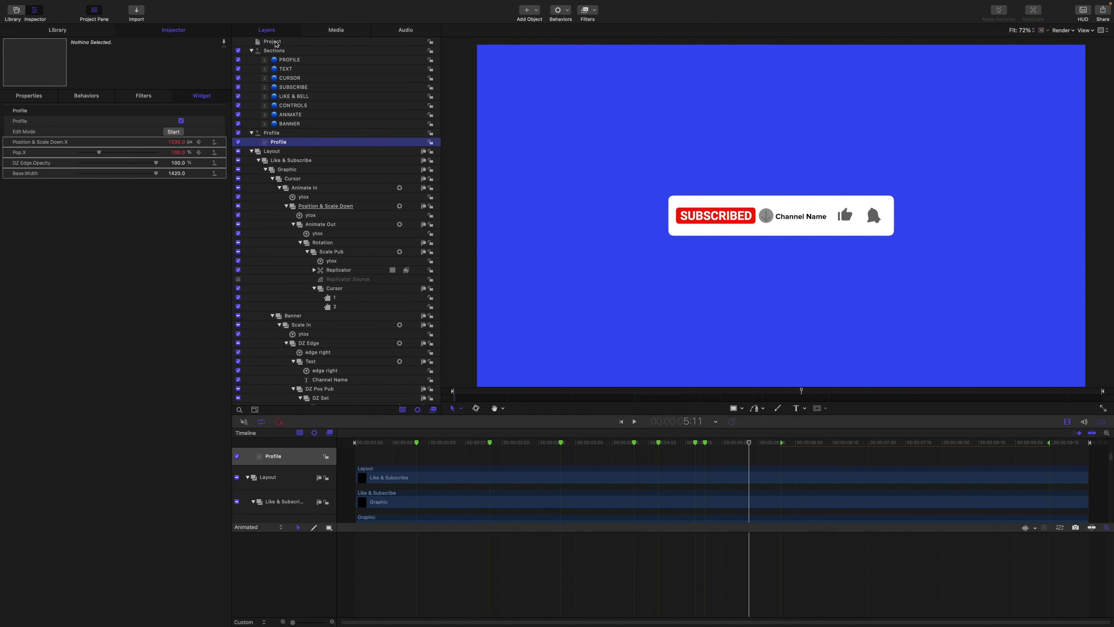
pyautogui.click(204, 95)
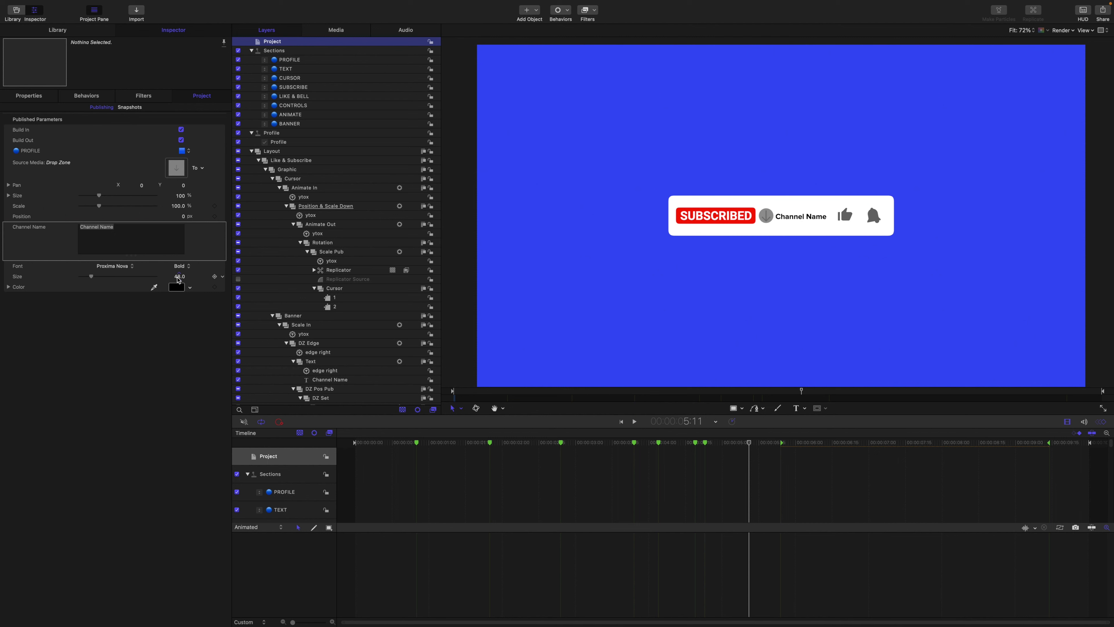
pyautogui.moveTo(179, 278)
pyautogui.mouseDown()
pyautogui.moveTo(196, 278)
pyautogui.moveTo(173, 279)
pyautogui.mouseUp()
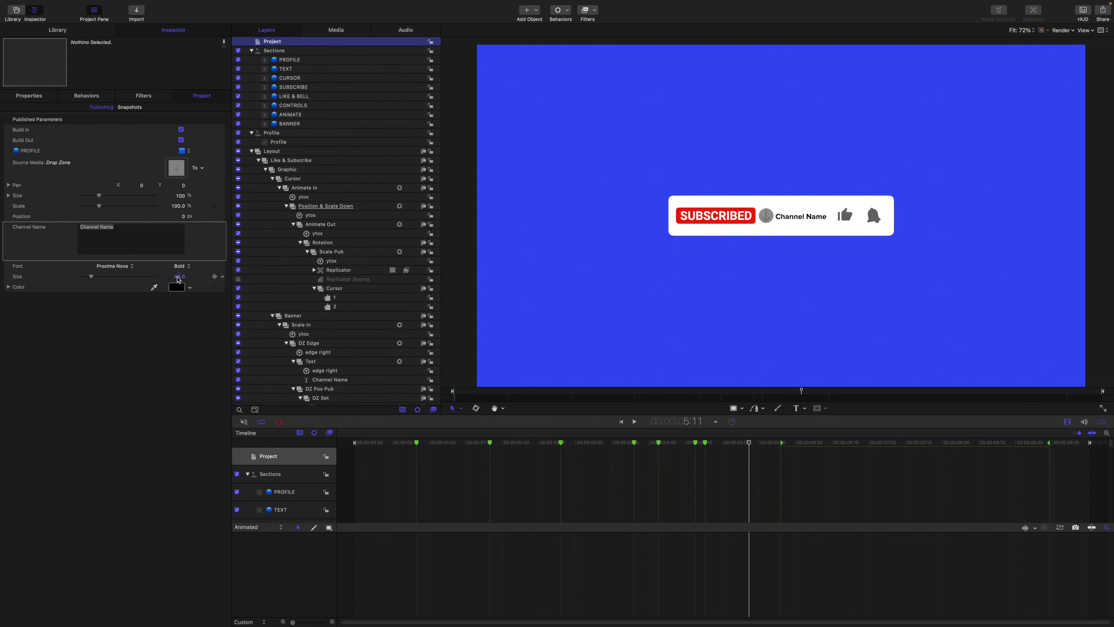
# Test pasting into the Channel Name field, then undo so it reads 'Channel Name'.
pyautogui.tripleClick(125, 228)
pyautogui.press('super+c')
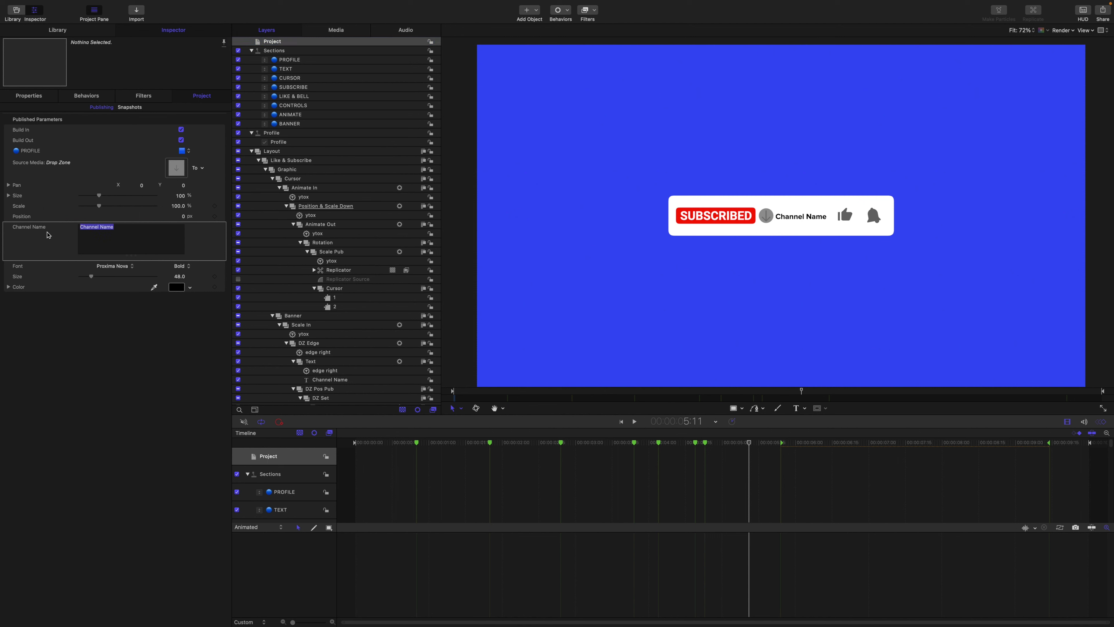
pyautogui.click(126, 230)
pyautogui.press('super+v')
pyautogui.press('super+z')
pyautogui.scroll(-2, 310, 246)
pyautogui.scroll(3, 311, 246)
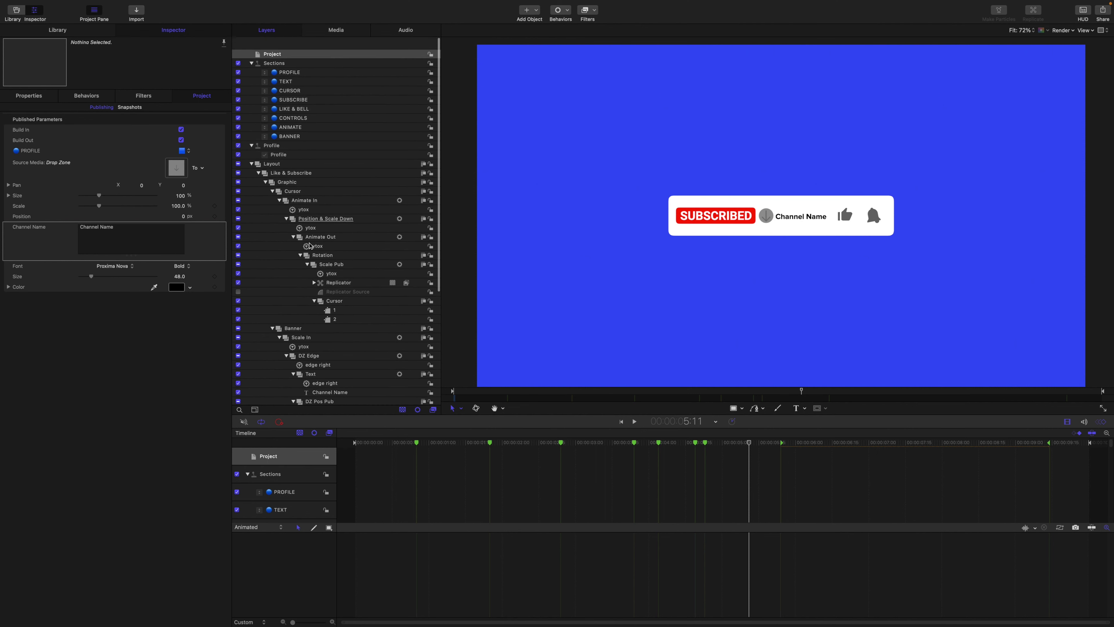
# Publish the BANNER widget as a rig control.
pyautogui.click(290, 123)
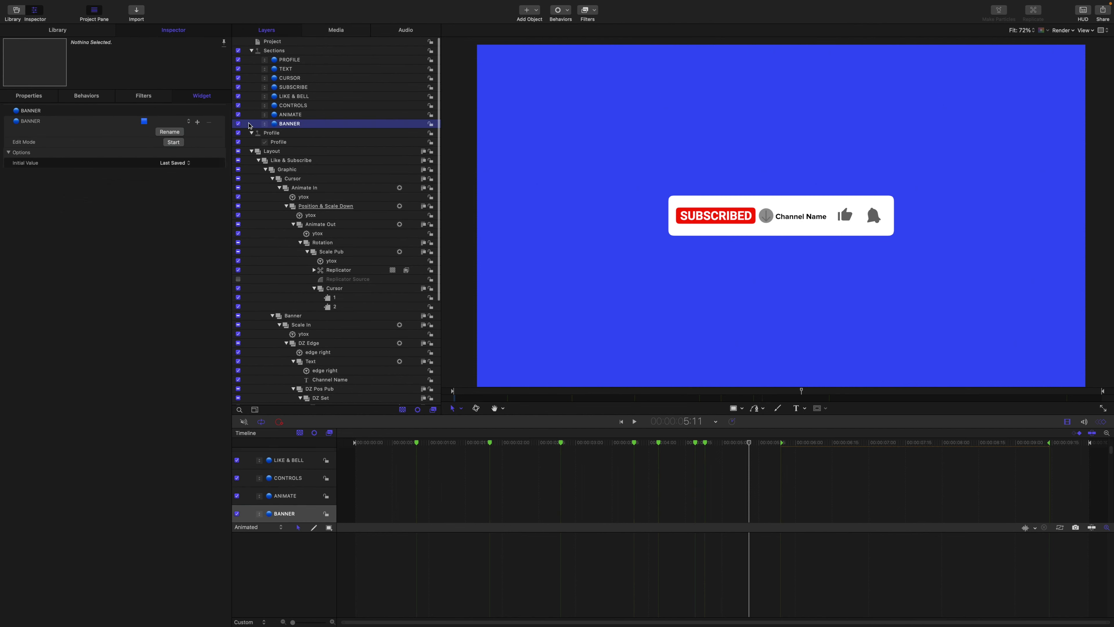
pyautogui.rightClick(43, 125)
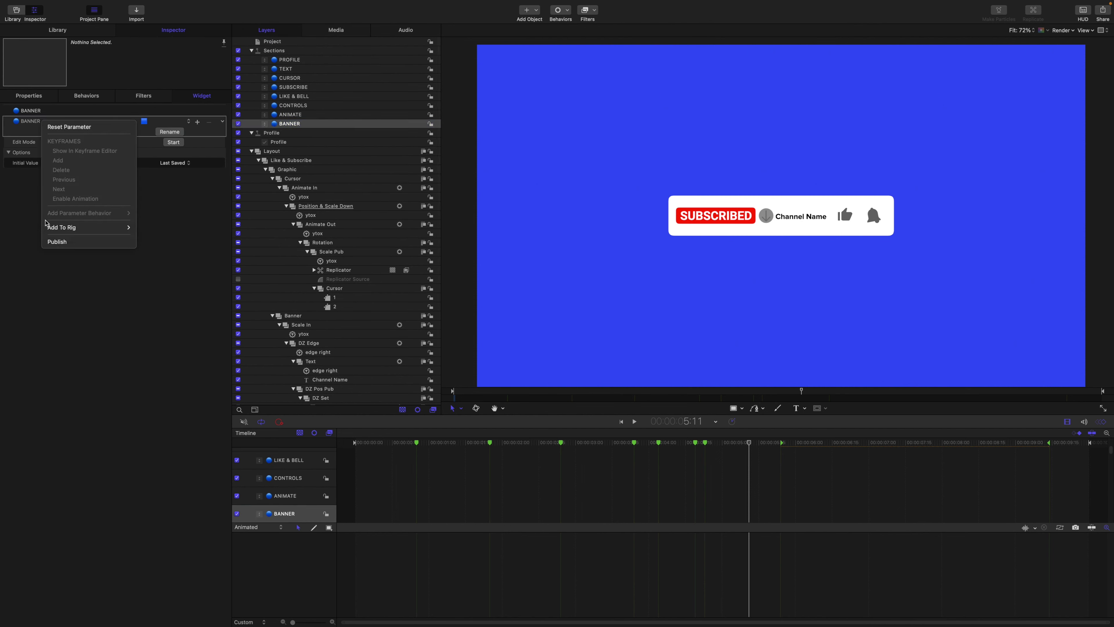
pyautogui.click(66, 242)
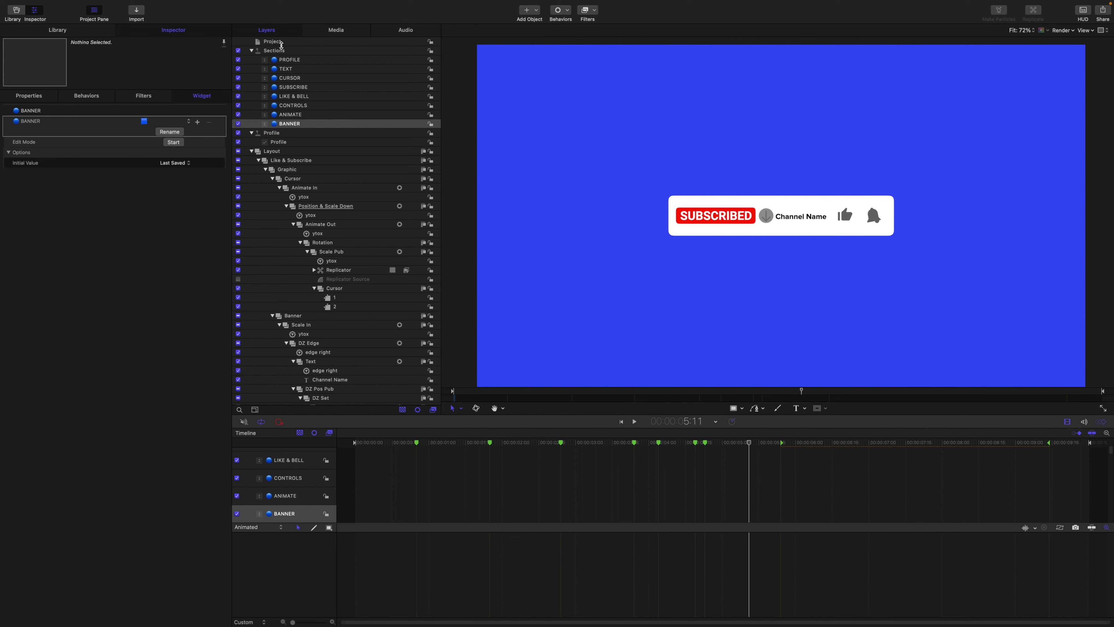
# Publish the Base shape's Fill Color and Fill Opacity.
pyautogui.scroll(-5, 342, 205)
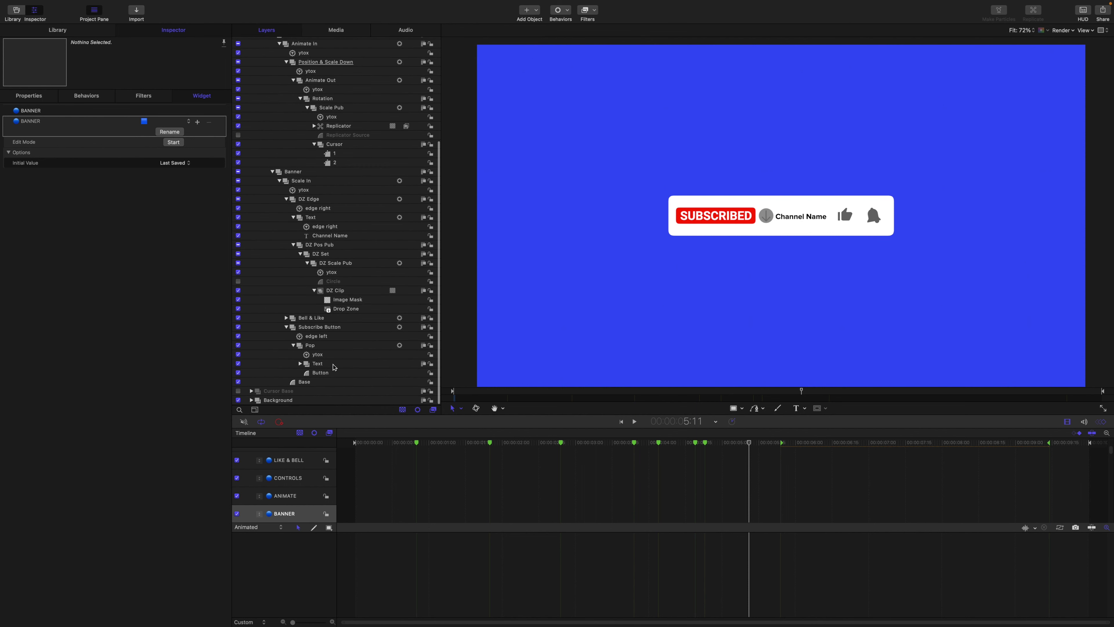
pyautogui.click(304, 382)
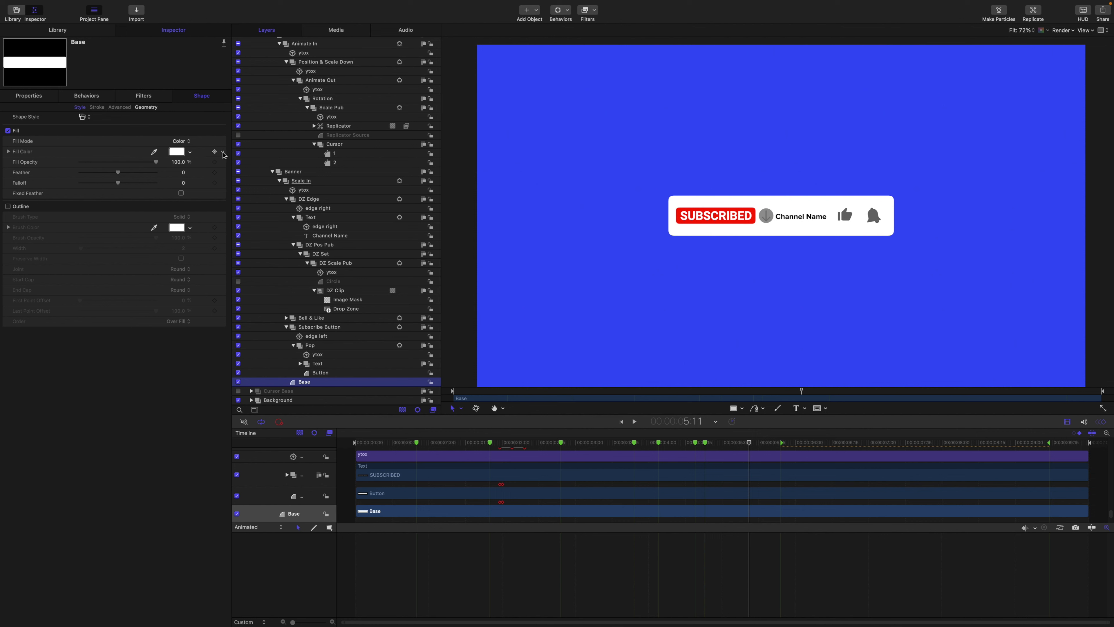
pyautogui.click(222, 153)
pyautogui.click(232, 271)
pyautogui.click(222, 162)
pyautogui.click(231, 283)
# Publish the Base shape's Roundness and horizontal Scale X.
pyautogui.click(148, 108)
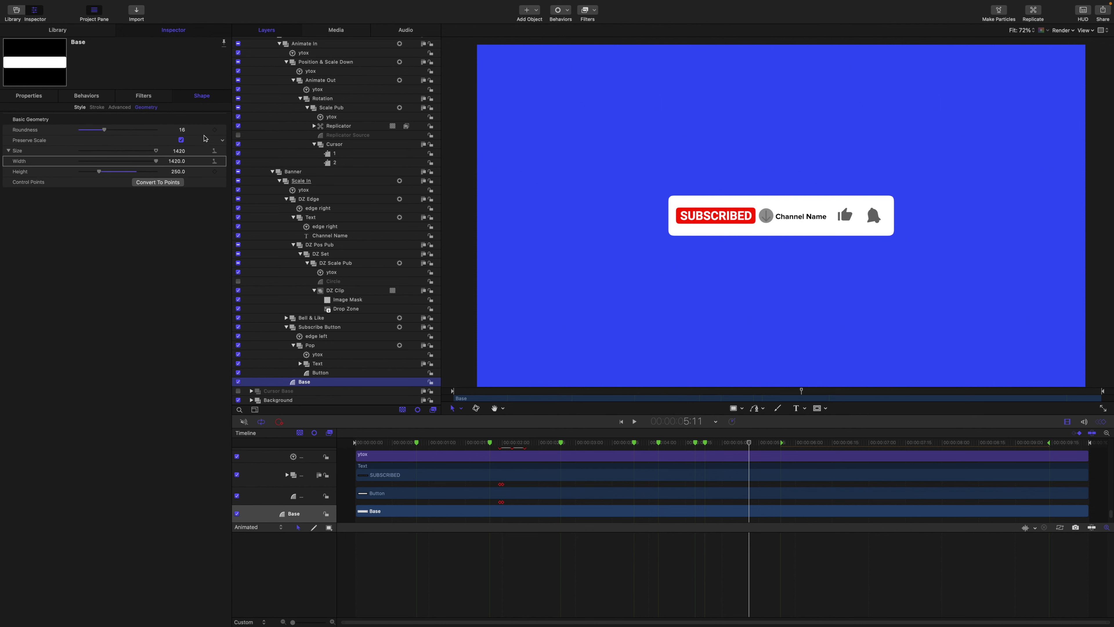
pyautogui.click(221, 130)
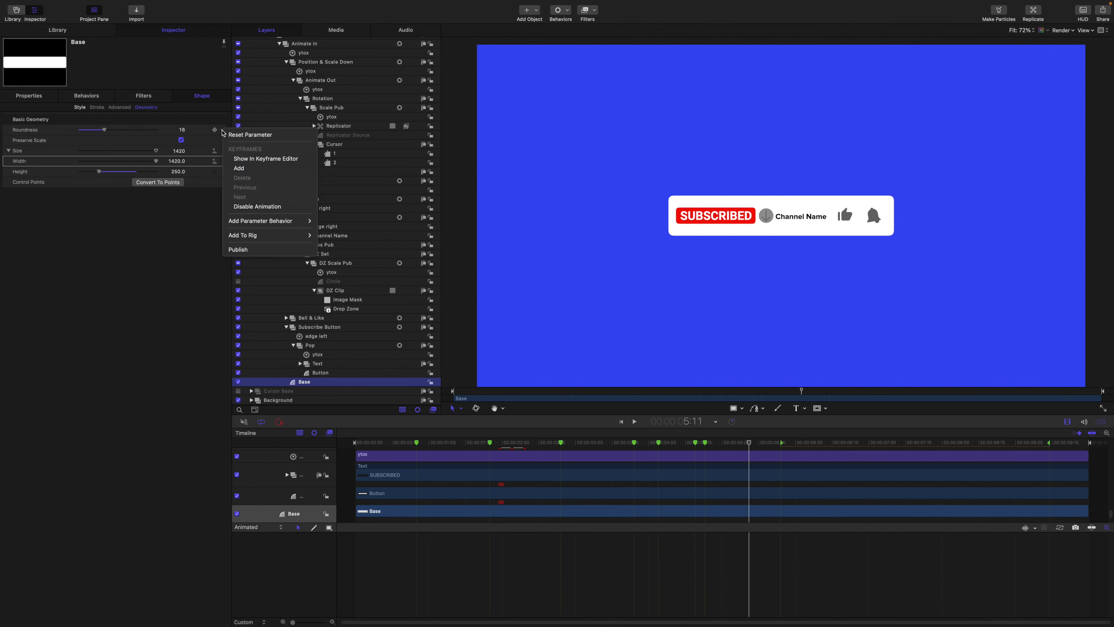
pyautogui.click(236, 249)
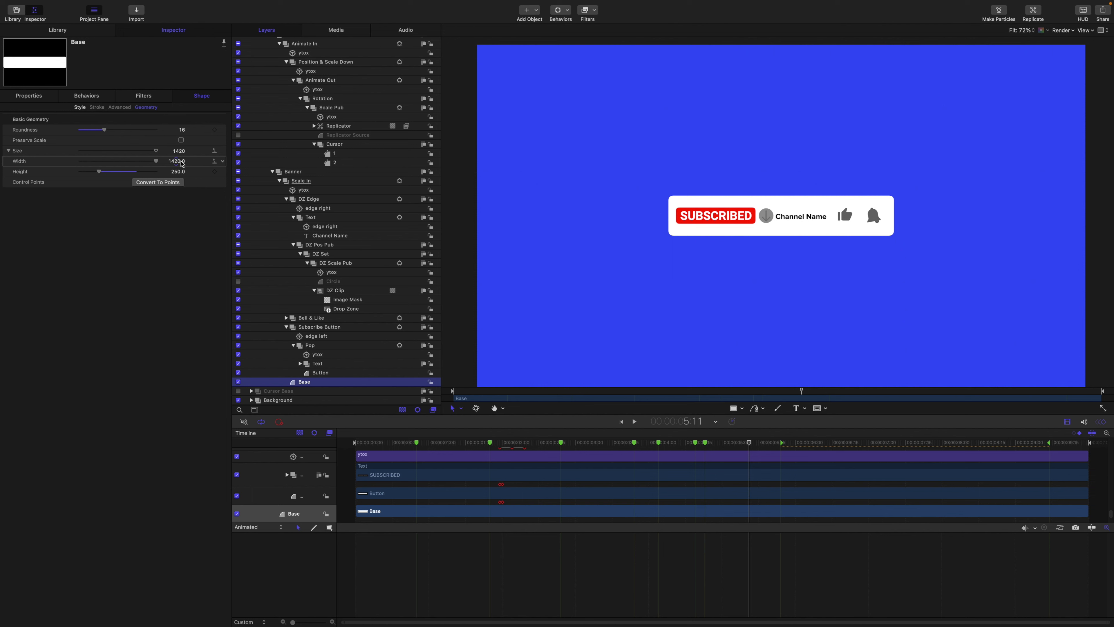
pyautogui.click(30, 101)
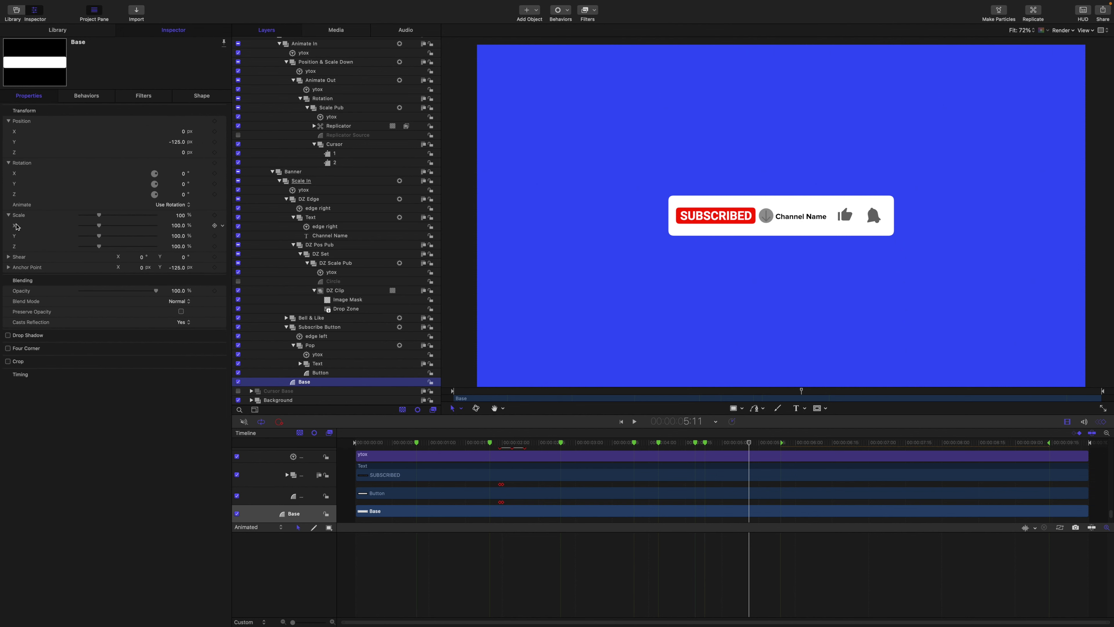
pyautogui.click(223, 226)
pyautogui.click(246, 348)
pyautogui.scroll(6, 277, 44)
pyautogui.click(277, 44)
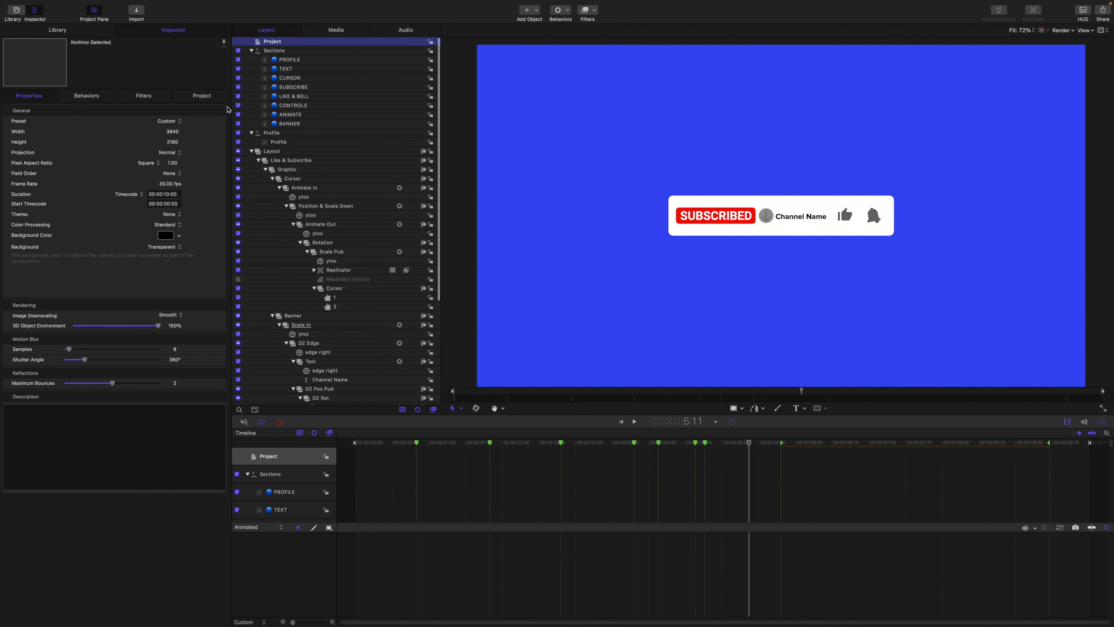
# Rename the published controls to Length, Color and Opacity, moving Roundness below Length.
pyautogui.click(204, 97)
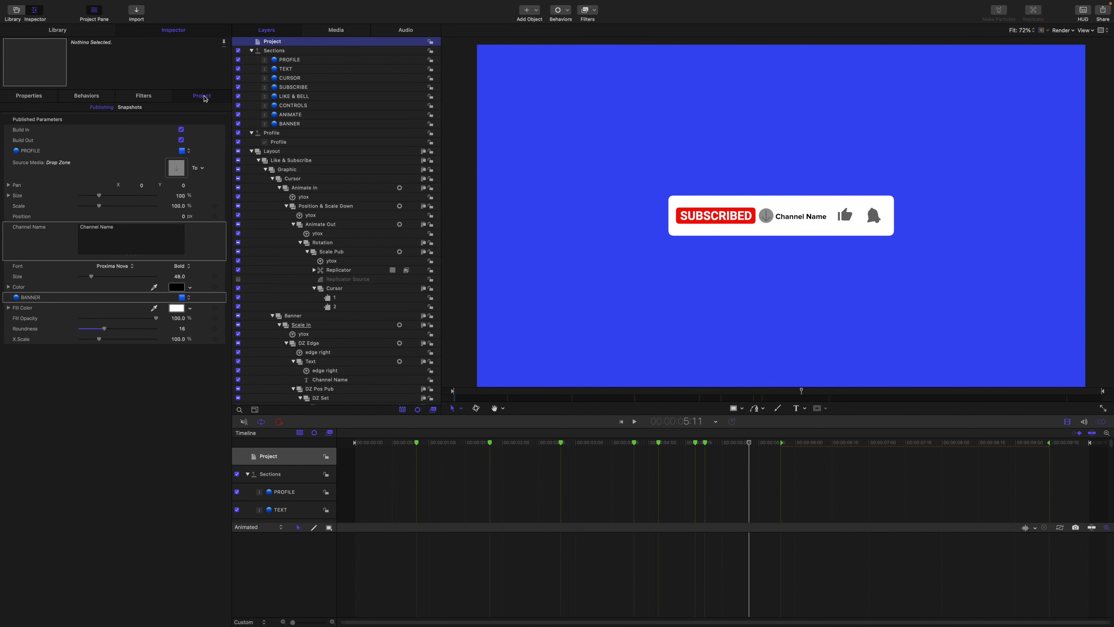
pyautogui.doubleClick(29, 339)
pyautogui.write('Length')
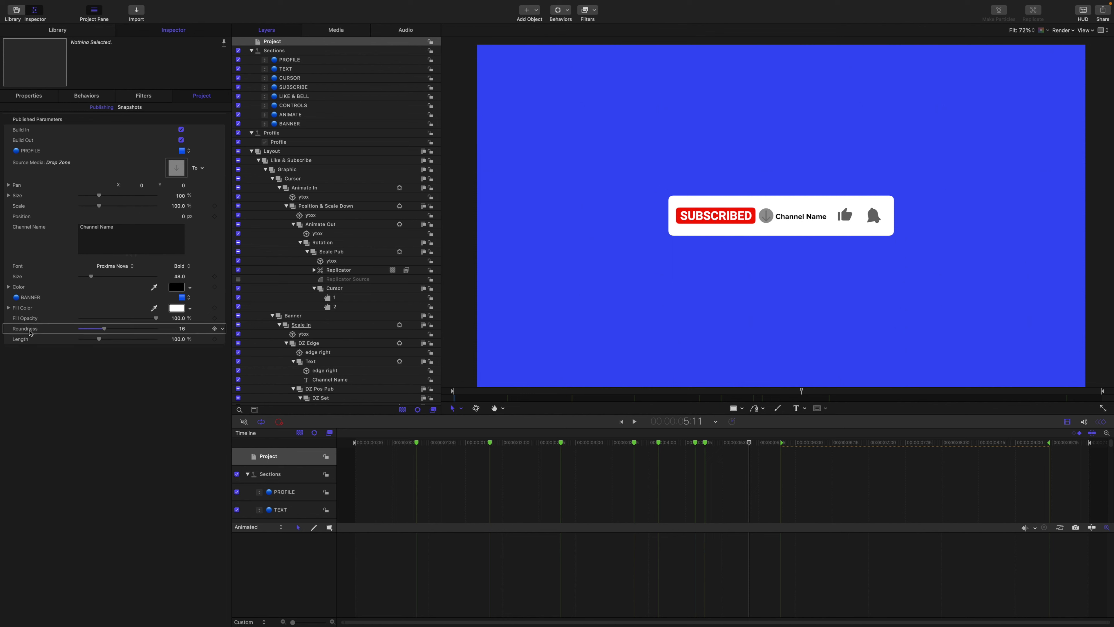
pyautogui.moveTo(31, 332); pyautogui.dragTo(39, 345)
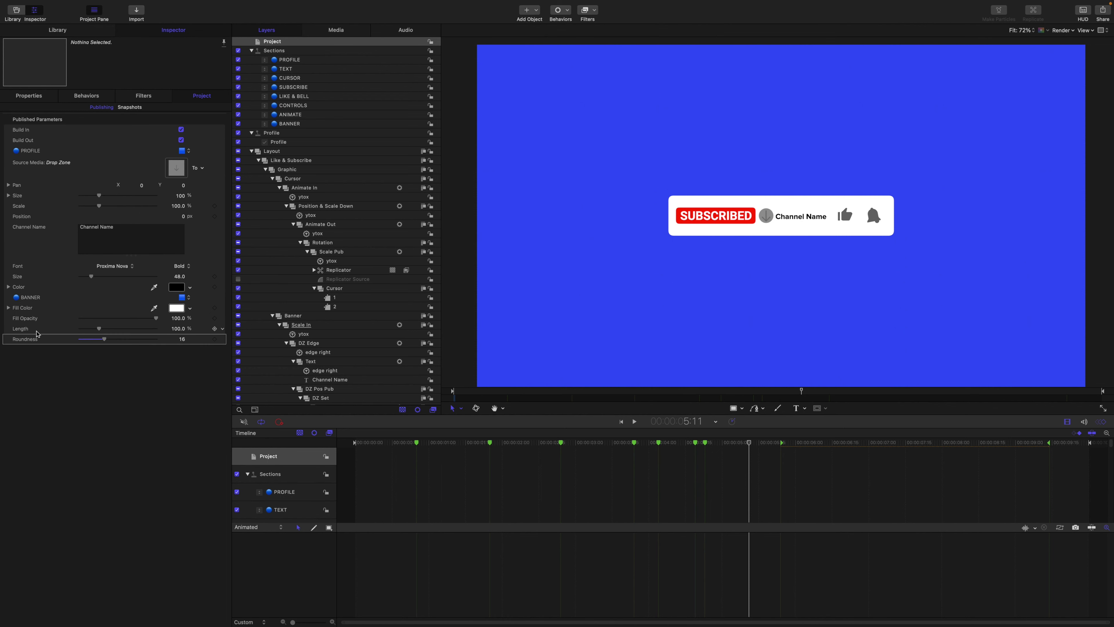
pyautogui.doubleClick(22, 308)
pyautogui.write('Col')
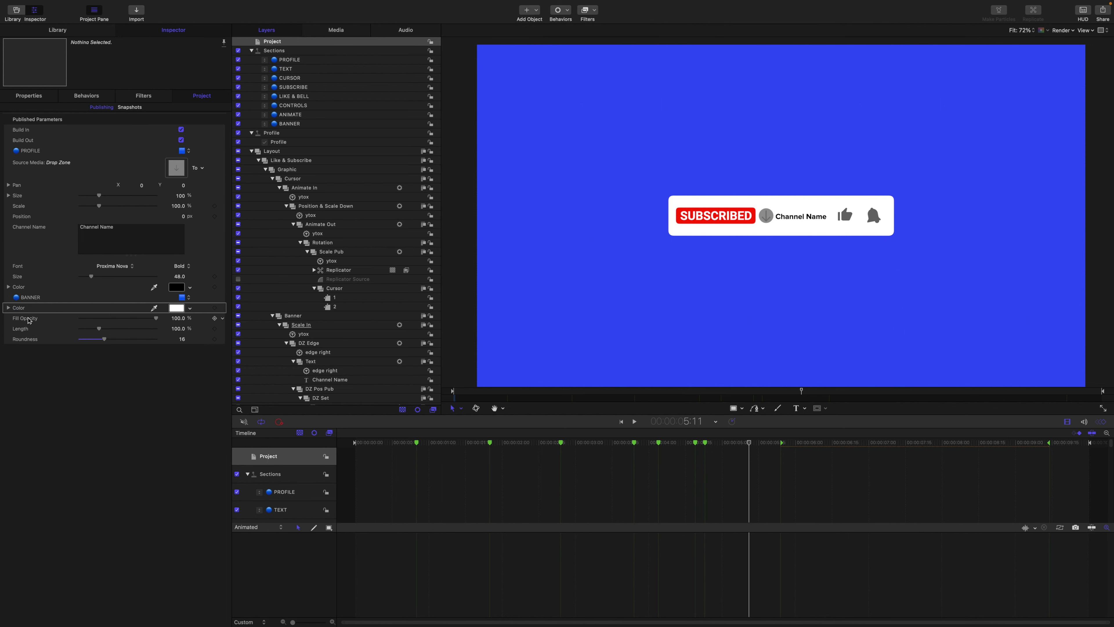
pyautogui.doubleClick(29, 319)
pyautogui.write('Opac')
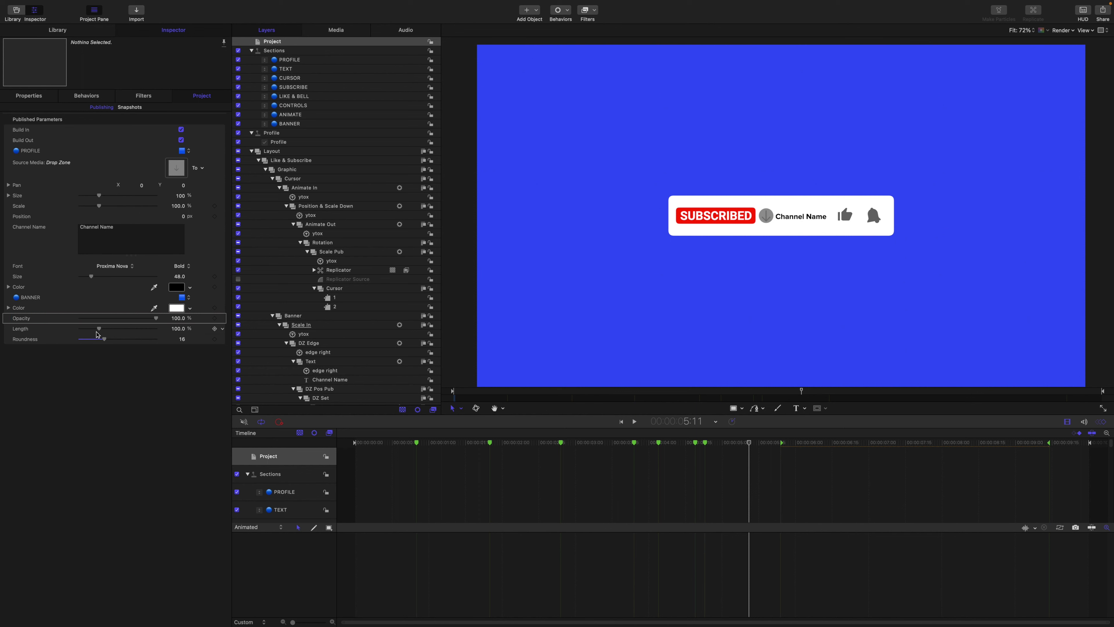
# Test the Length slider, then reset Length to 100%.
pyautogui.moveTo(174, 329); pyautogui.dragTo(178, 329)
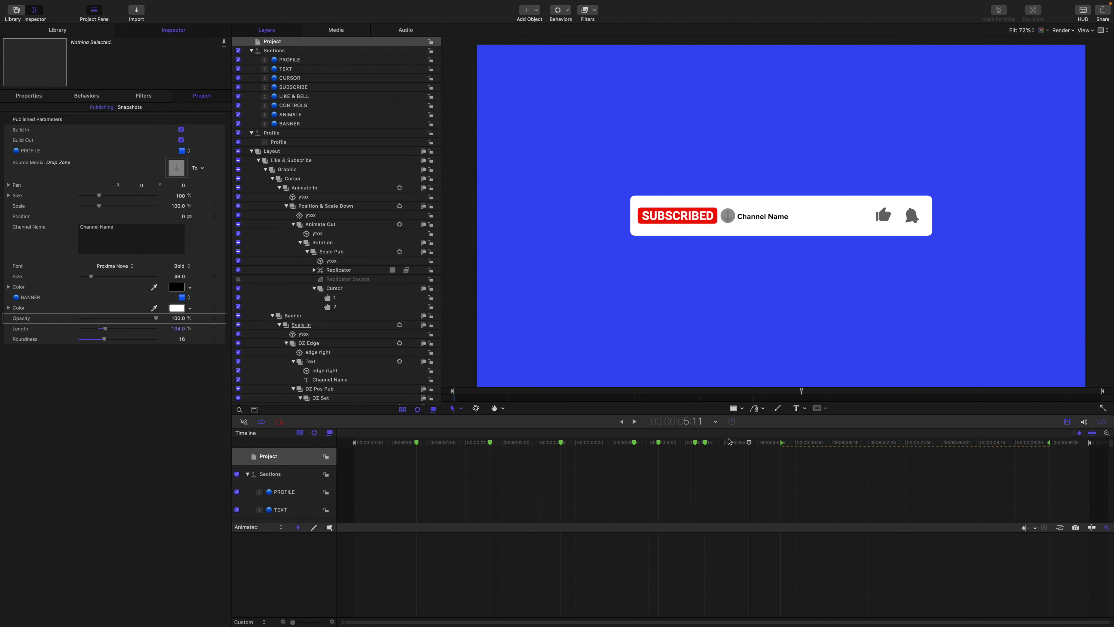
pyautogui.moveTo(749, 442); pyautogui.dragTo(559, 447)
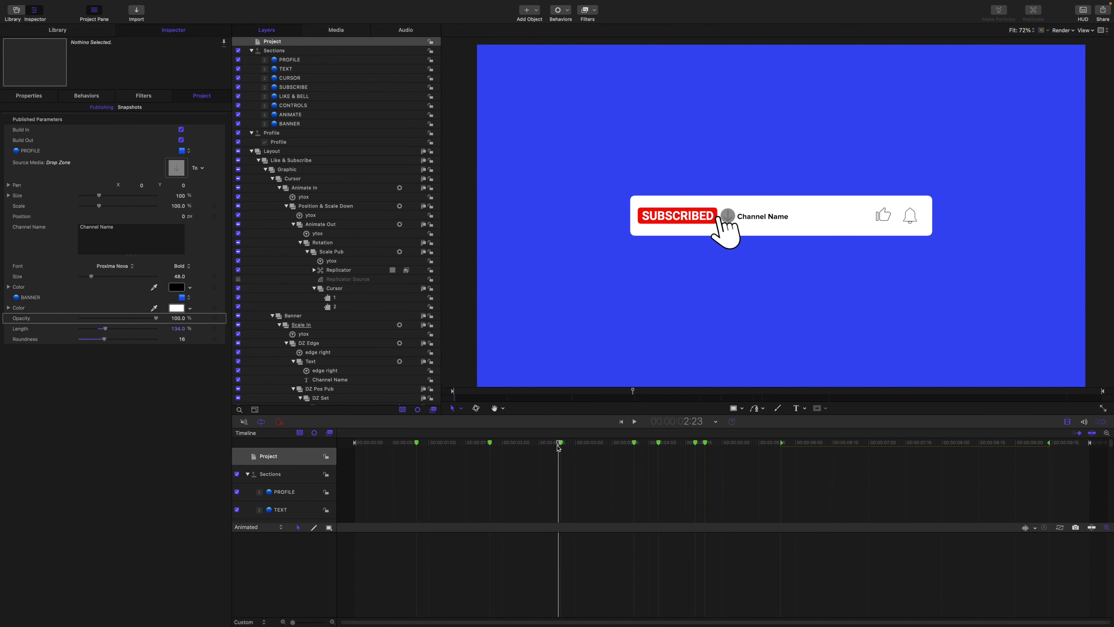
pyautogui.click(223, 330)
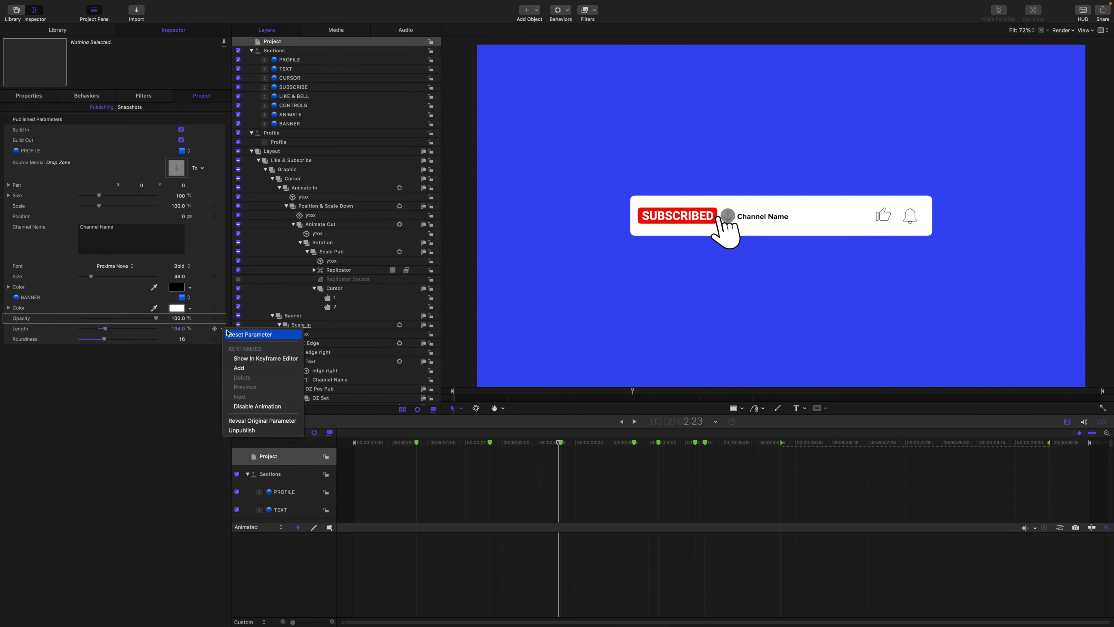
pyautogui.click(229, 334)
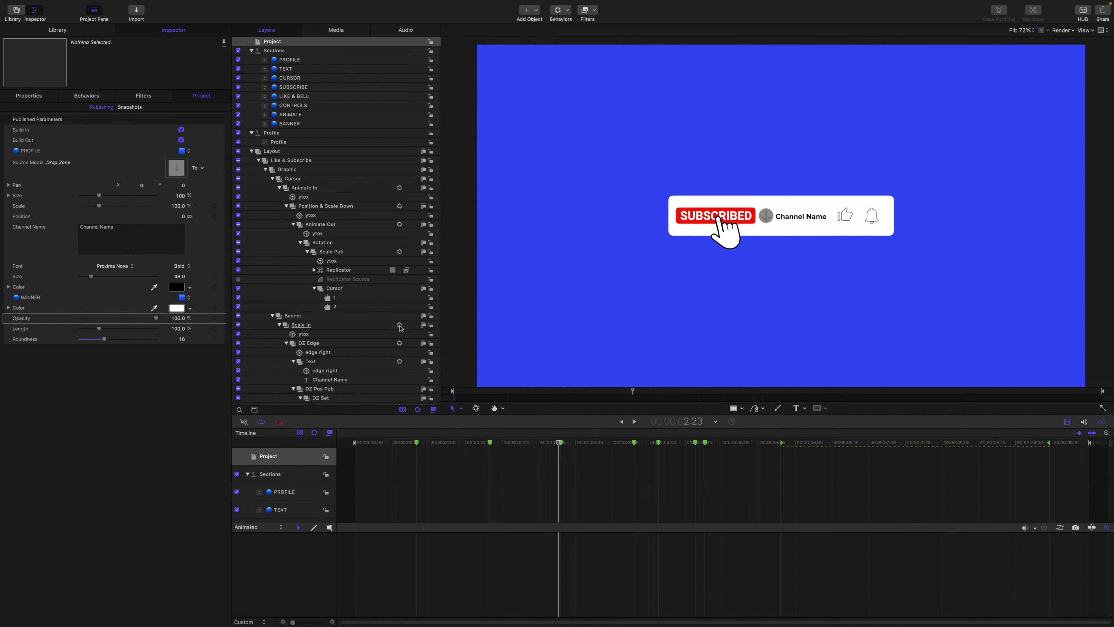
# Remove Position & Scale Down.X from the Profile widget, preview, and switch Profile back on.
pyautogui.click(281, 144)
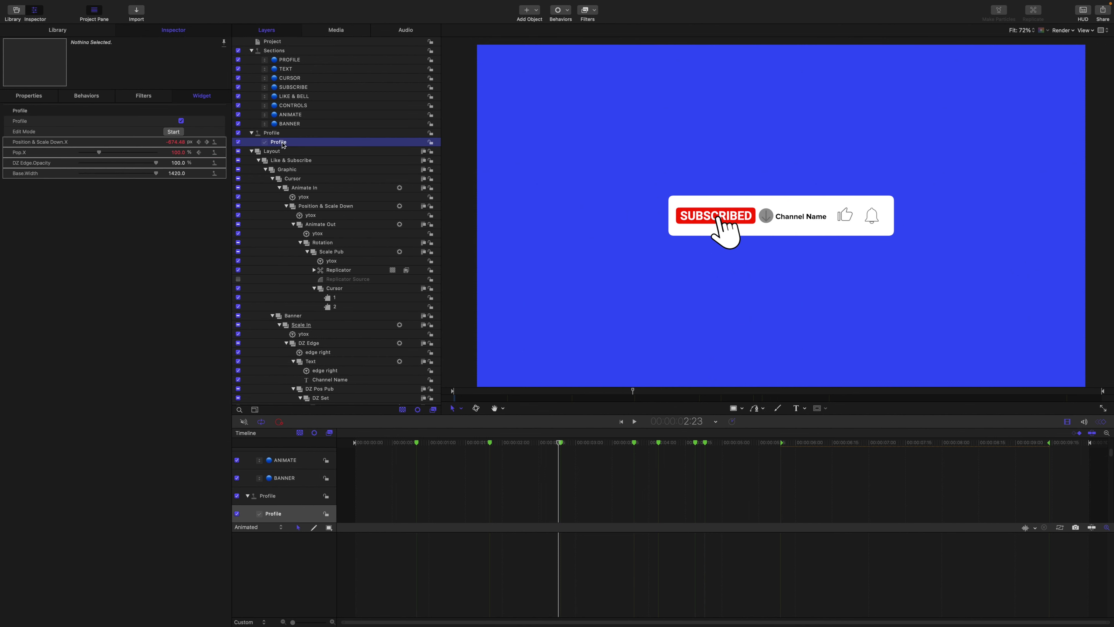
pyautogui.click(181, 121)
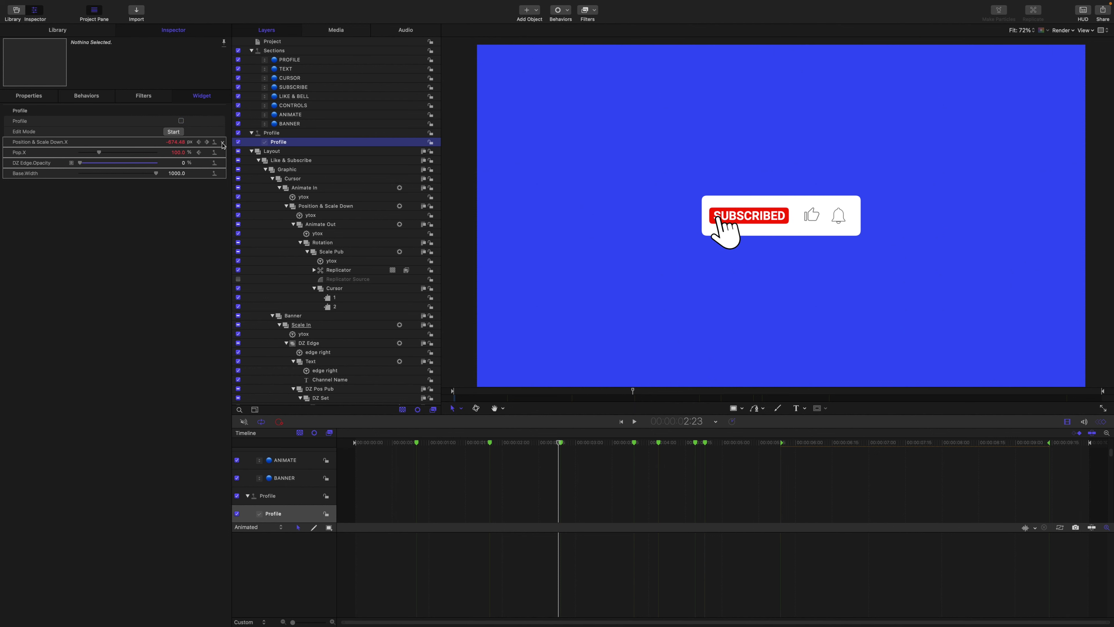
pyautogui.click(222, 143)
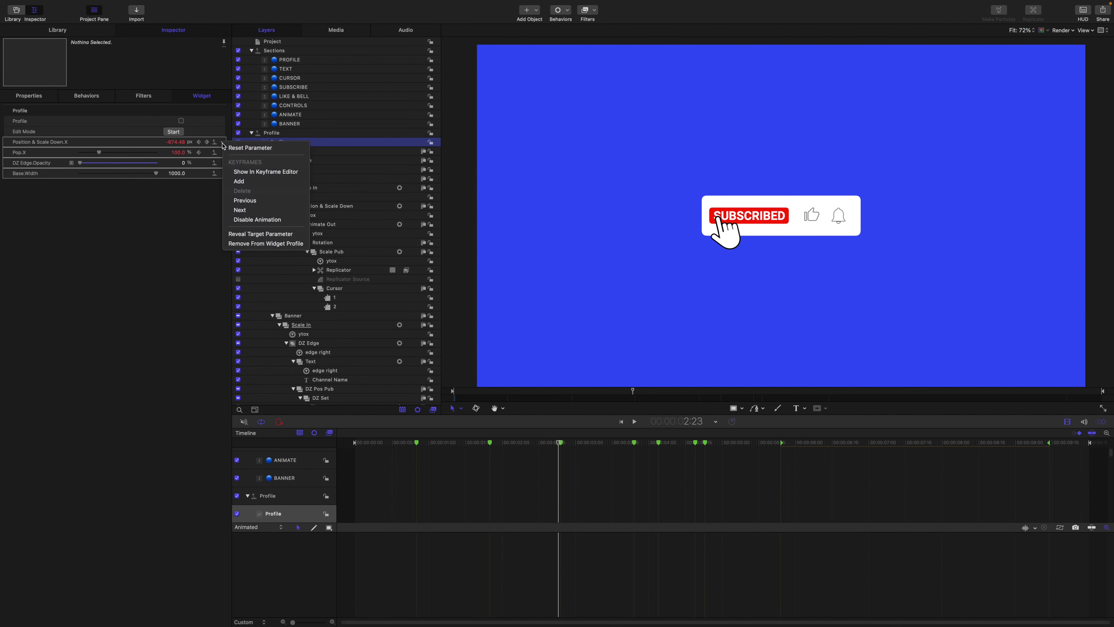
pyautogui.click(238, 243)
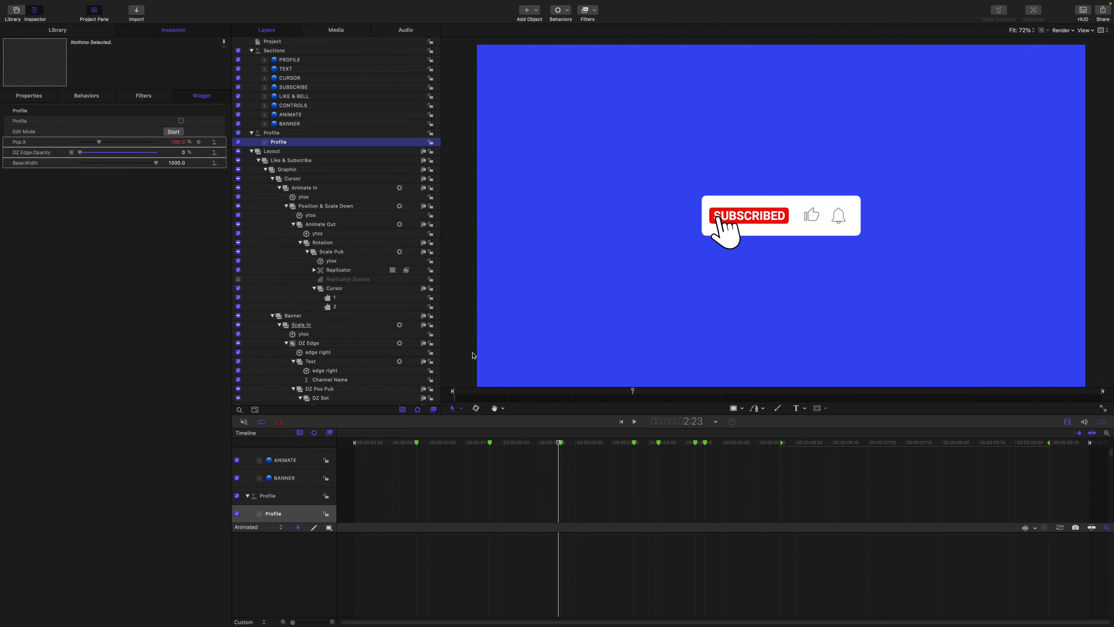
pyautogui.moveTo(557, 442); pyautogui.dragTo(619, 444)
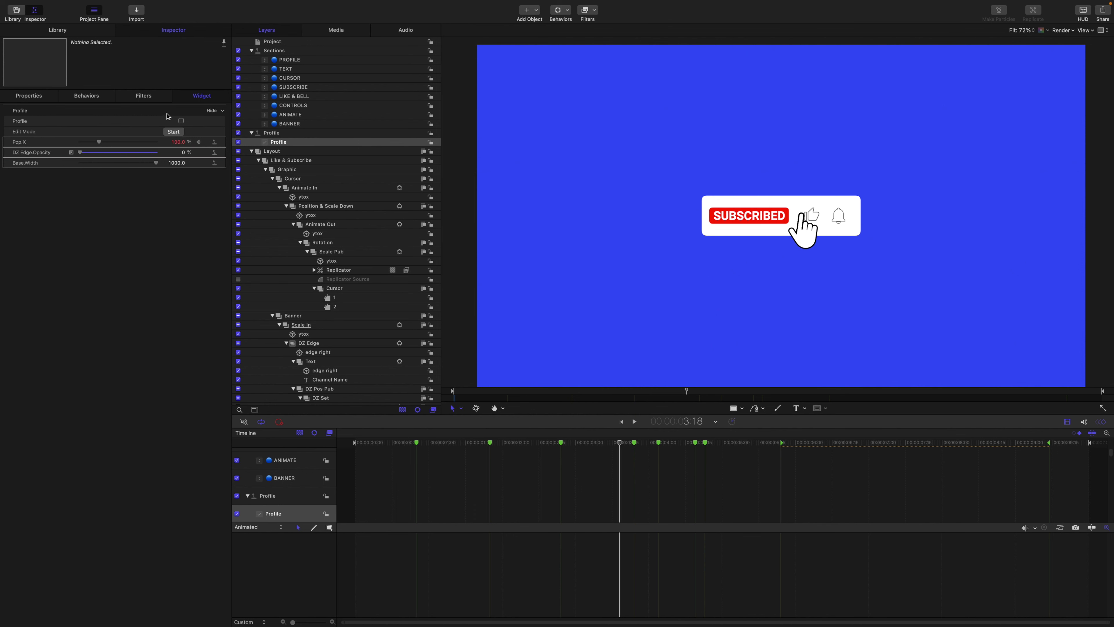
pyautogui.click(181, 121)
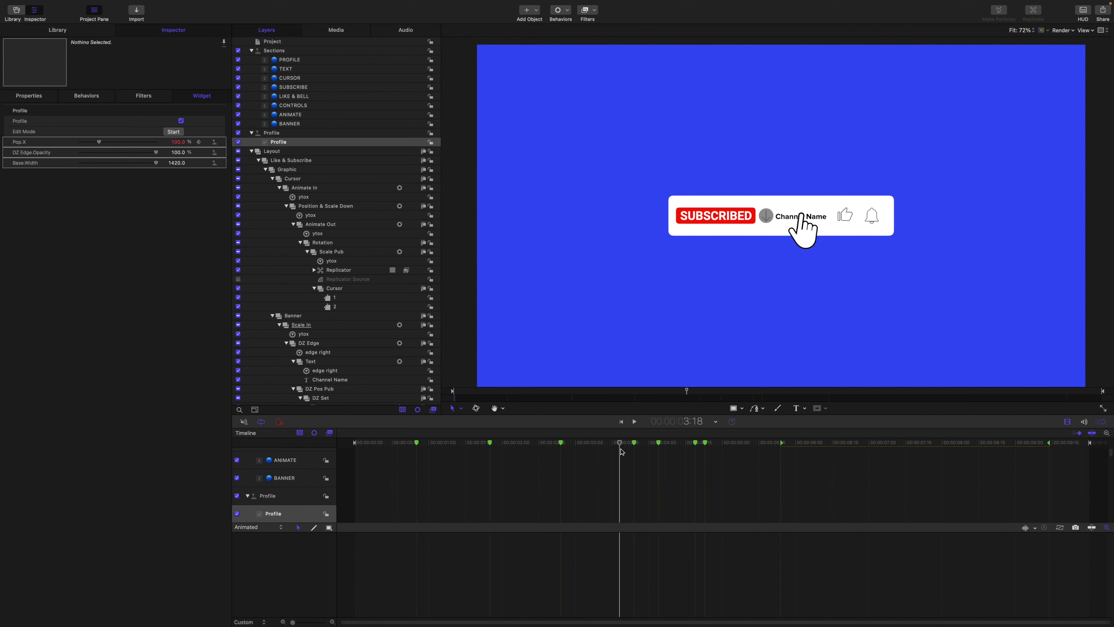
pyautogui.moveTo(619, 444); pyautogui.dragTo(553, 447)
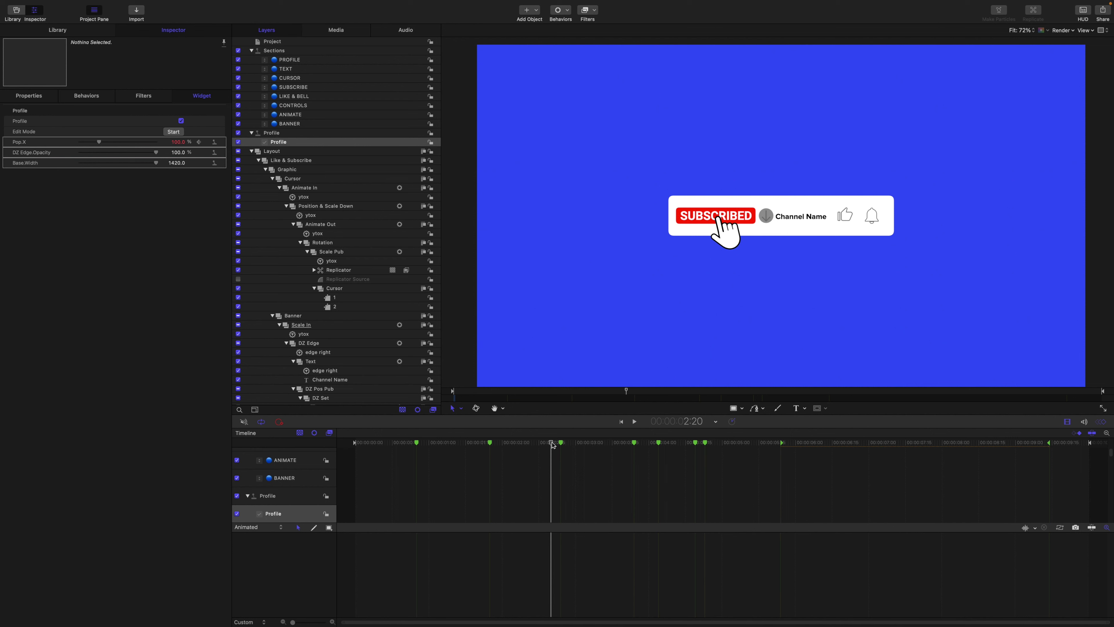
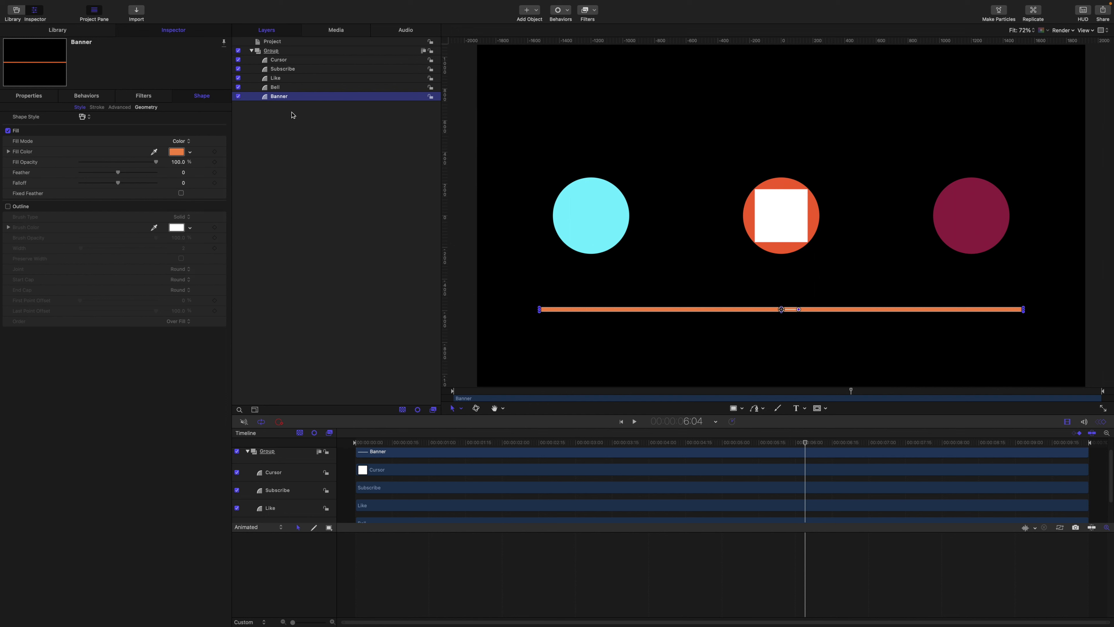
# Select in turn the Cursor, Subscribe, Like and Bell layers.
pyautogui.click(285, 60)
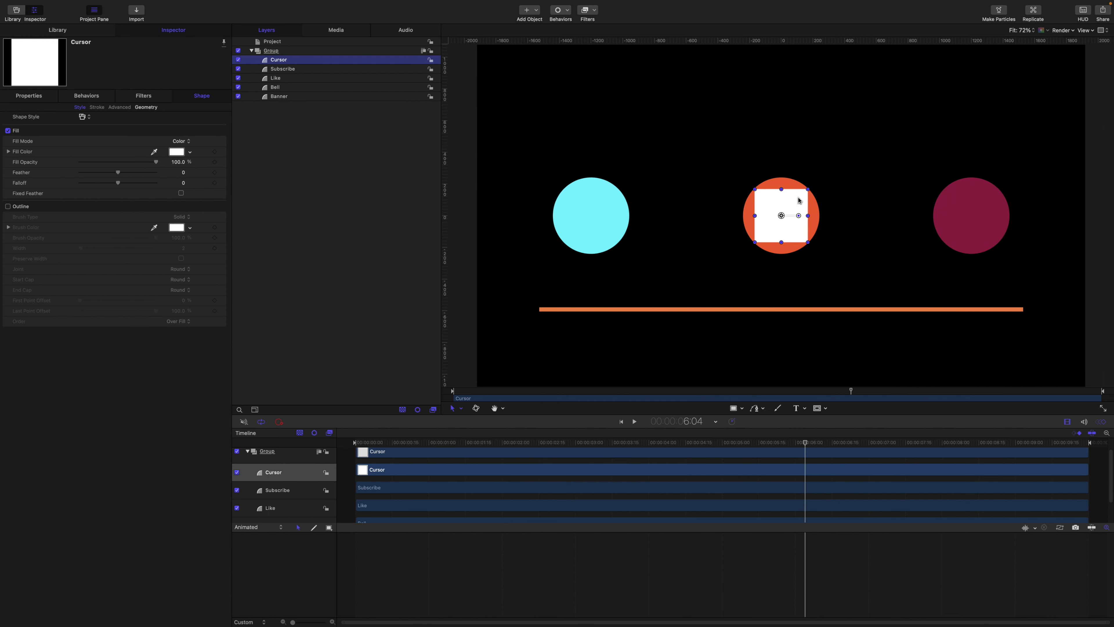
pyautogui.click(287, 70)
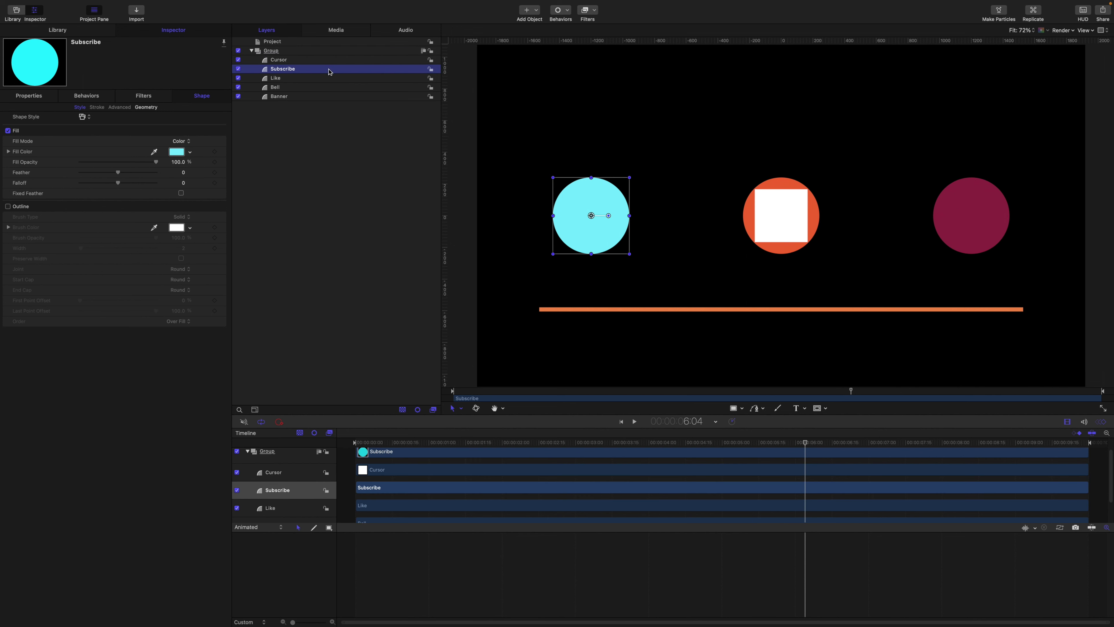
pyautogui.click(298, 80)
pyautogui.click(298, 87)
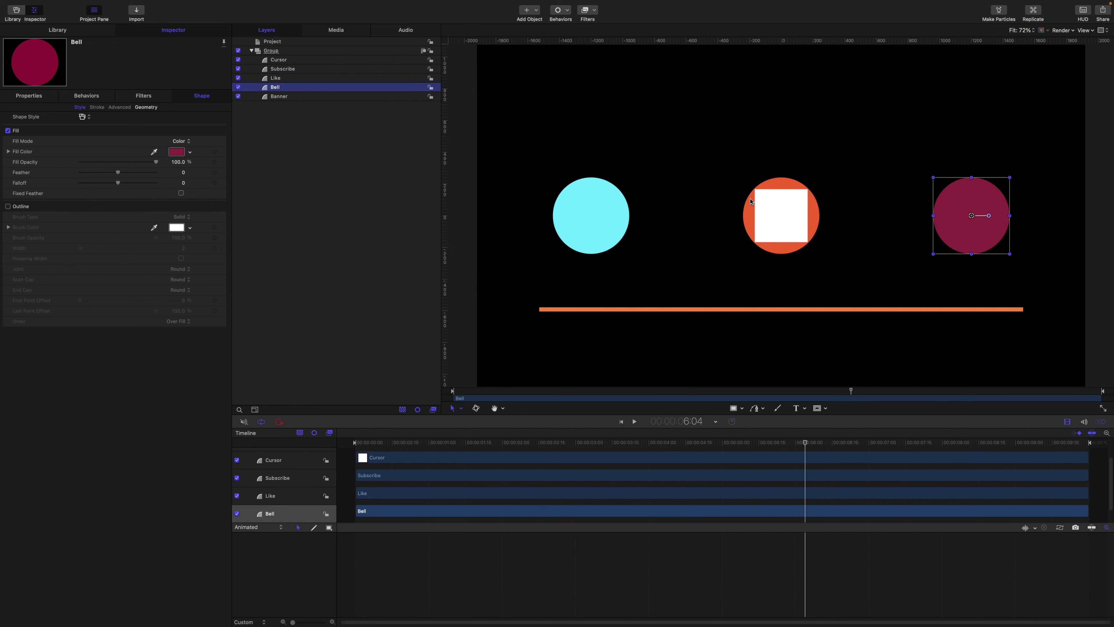
# Move the Like circle to Position X 623 px, then reselect the Cursor layer.
pyautogui.click(277, 80)
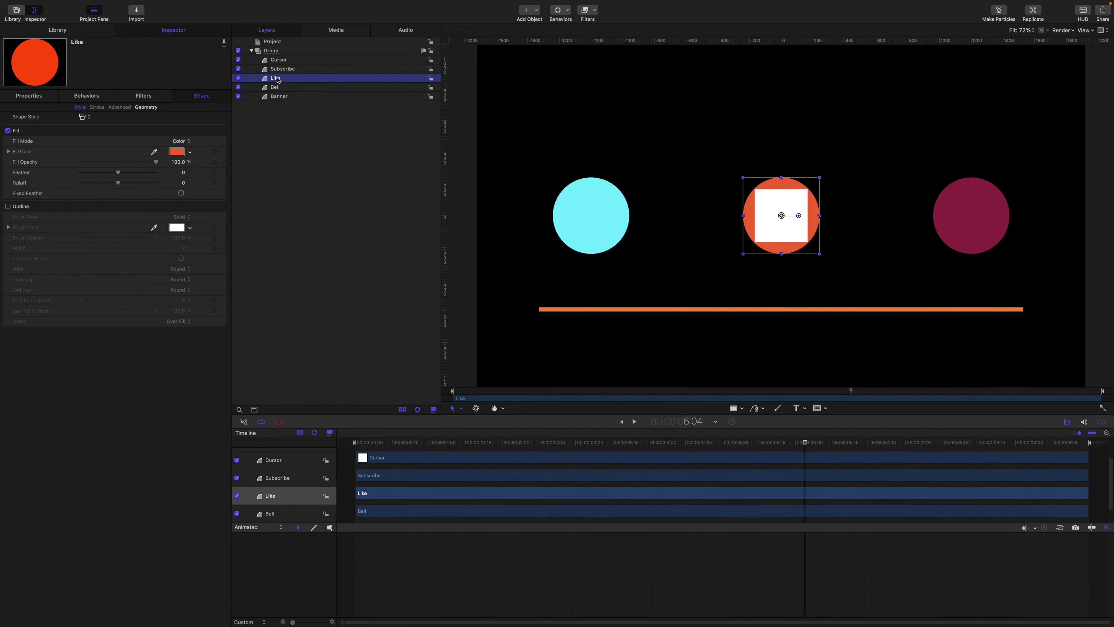
pyautogui.click(36, 98)
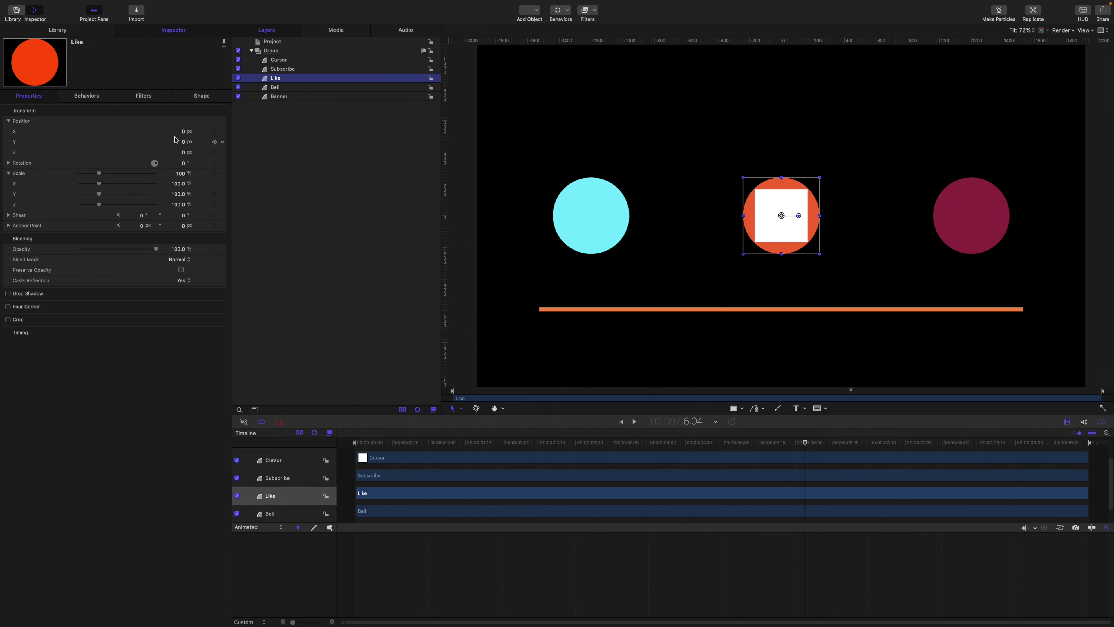
pyautogui.moveTo(184, 134); pyautogui.dragTo(320, 135)
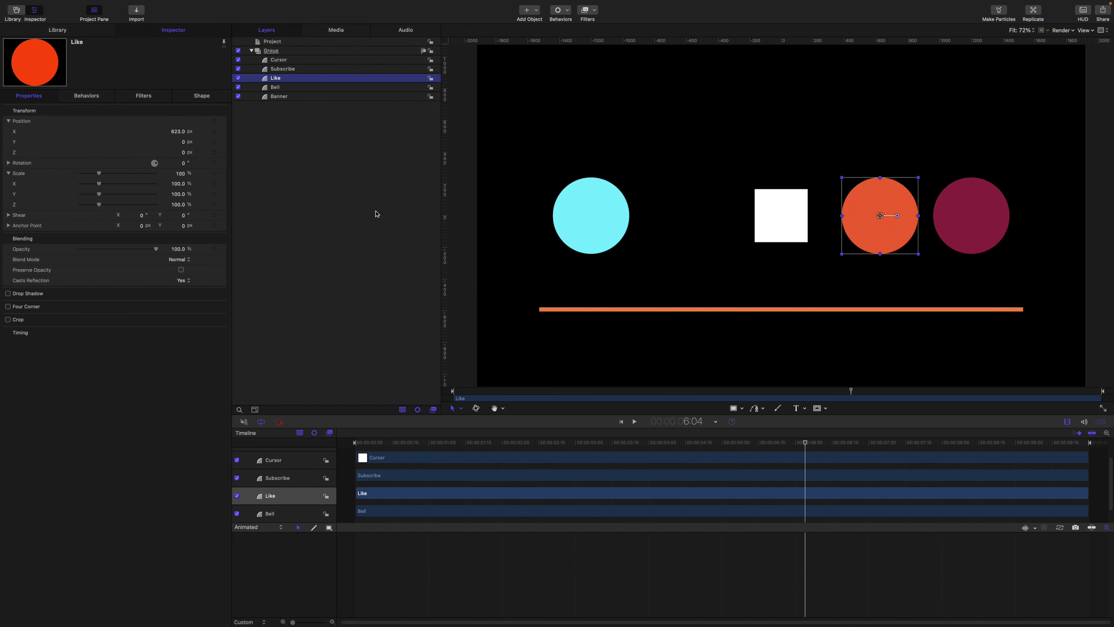
pyautogui.click(283, 60)
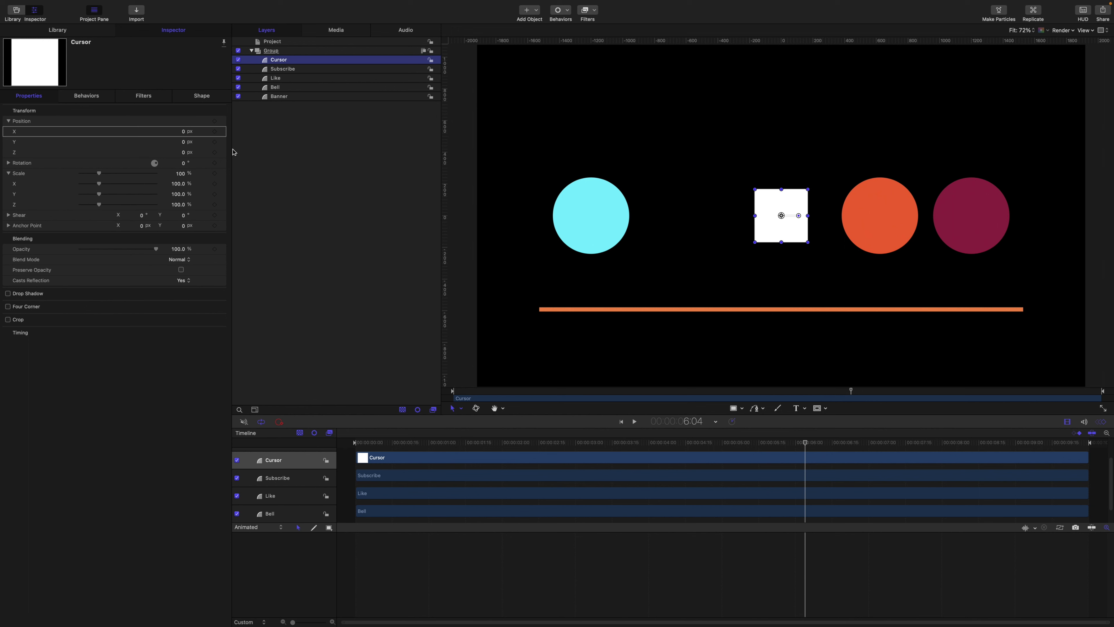
# Add a Link behaviour named A to Cursor's Position X, sourced from Subscribe.
pyautogui.click(222, 131)
pyautogui.moveTo(281, 224)
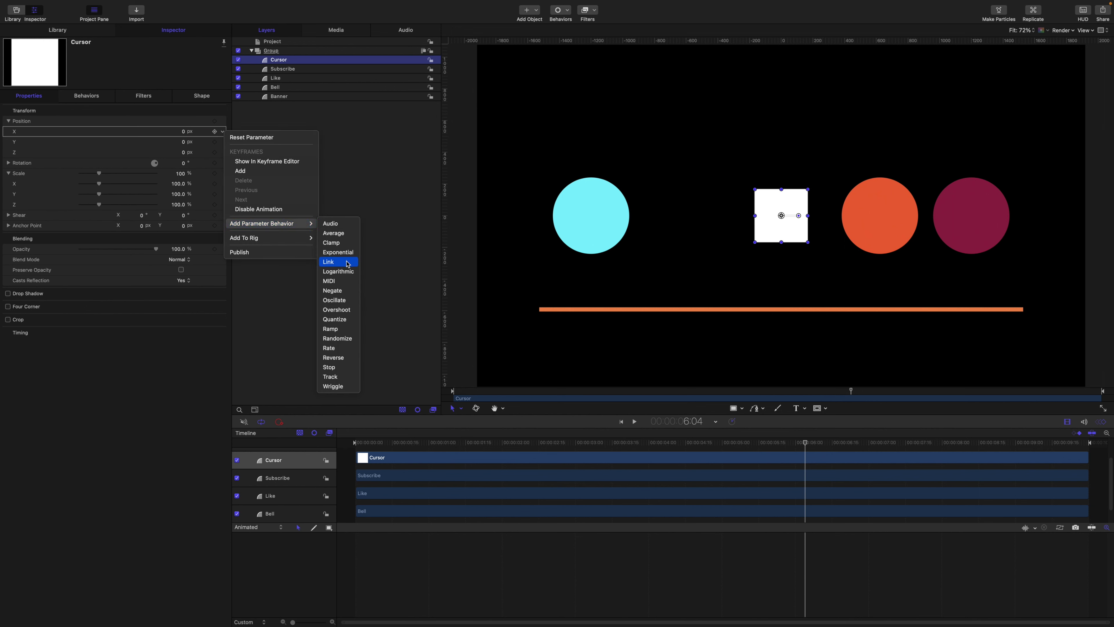
pyautogui.click(333, 262)
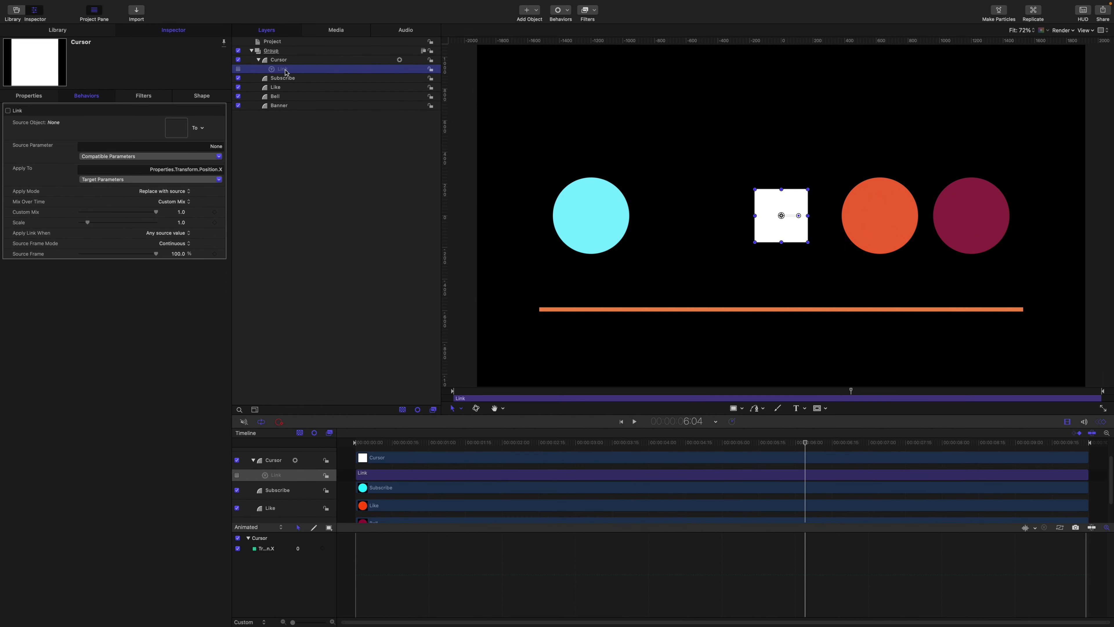
pyautogui.doubleClick(283, 70)
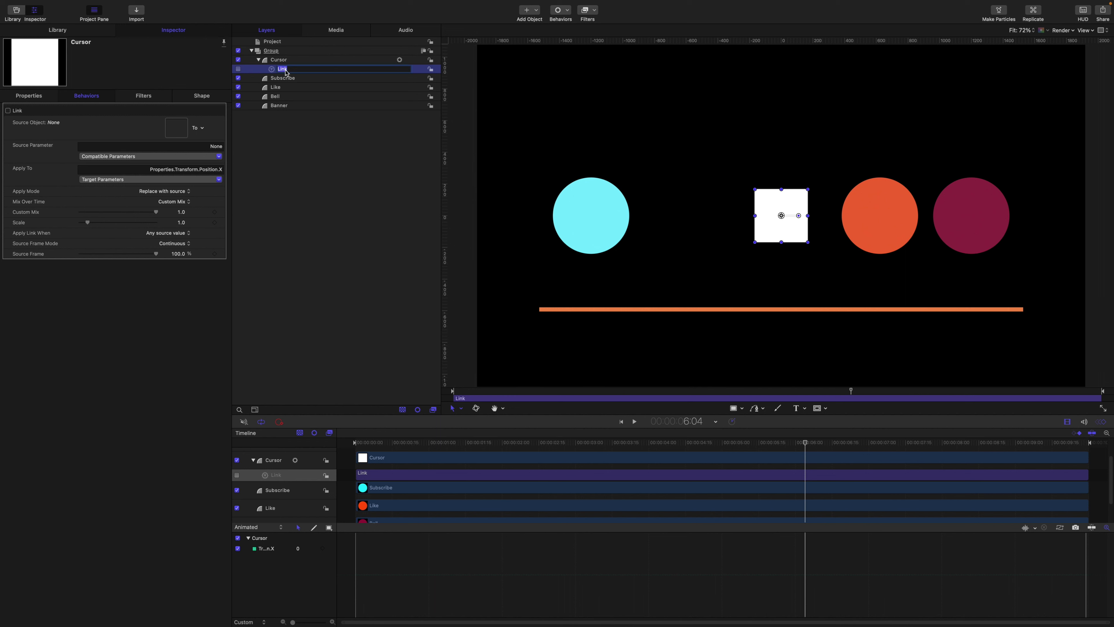
pyautogui.write('A')
pyautogui.press('Return')
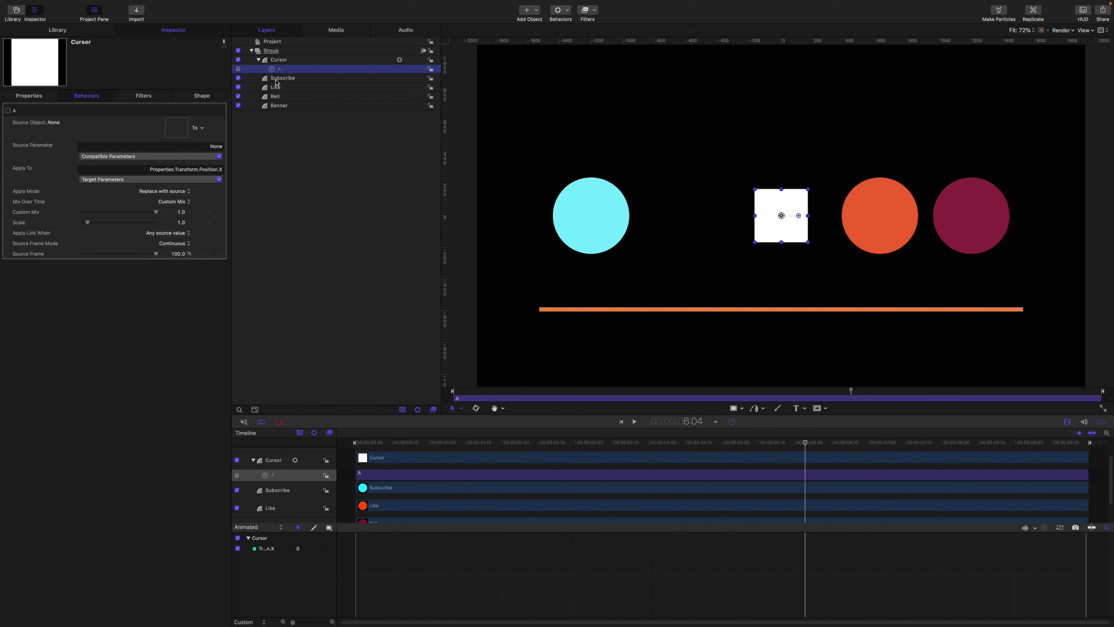
pyautogui.moveTo(277, 83); pyautogui.dragTo(180, 131)
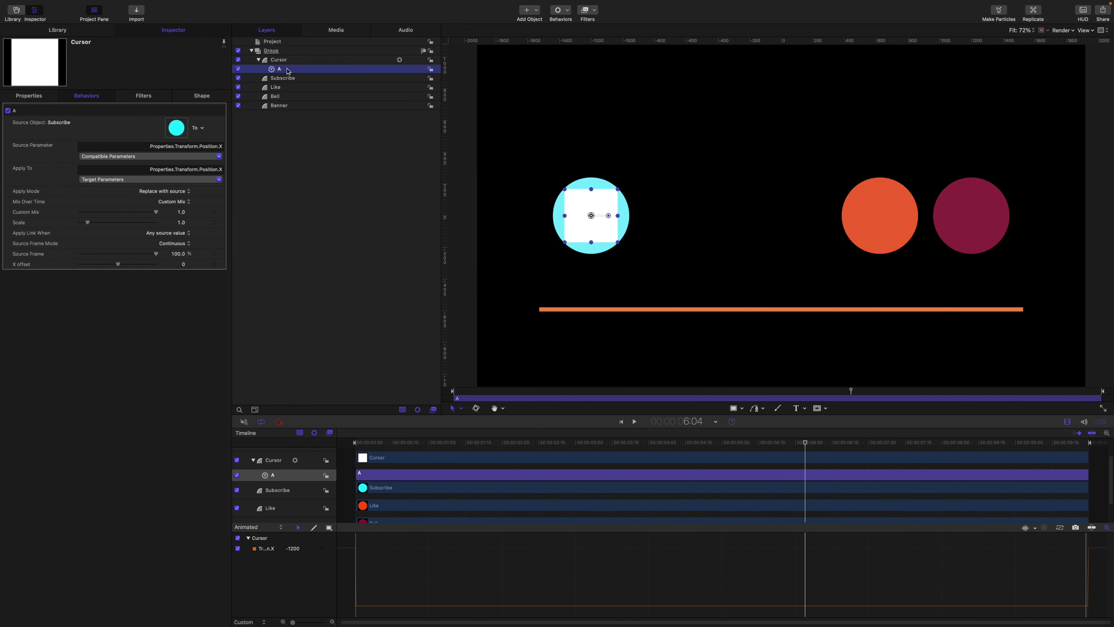
# Duplicate behaviour A as B, linked to the Like circle.
pyautogui.press('super+d')
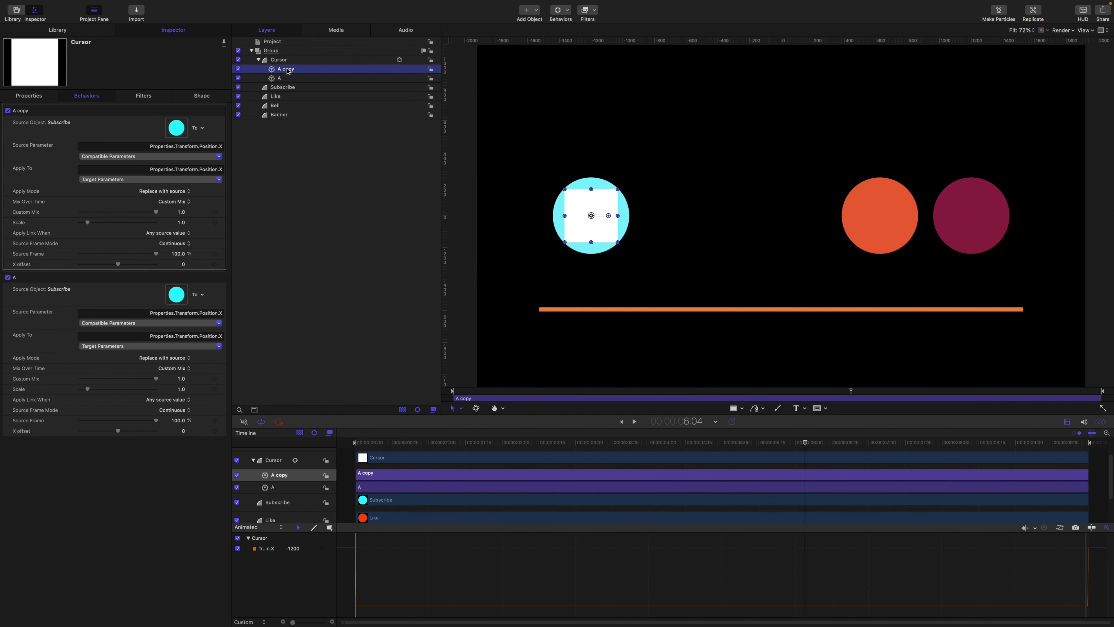
pyautogui.moveTo(288, 72); pyautogui.dragTo(288, 79)
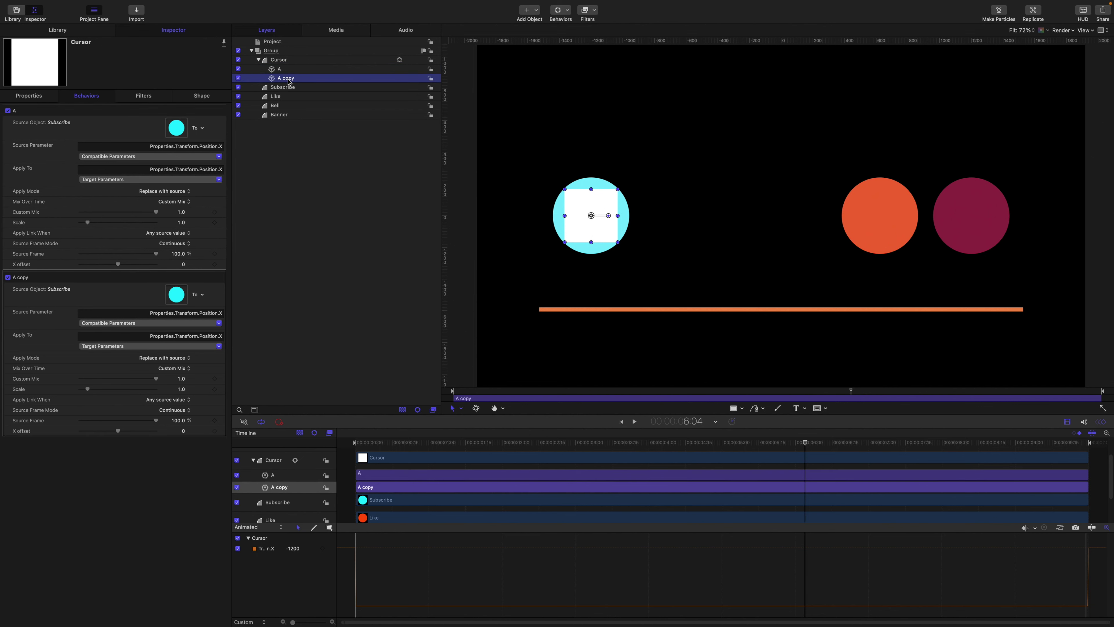
pyautogui.doubleClick(288, 78)
pyautogui.press('BackSpace')
pyautogui.press('BackSpace')
pyautogui.press('BackSpace')
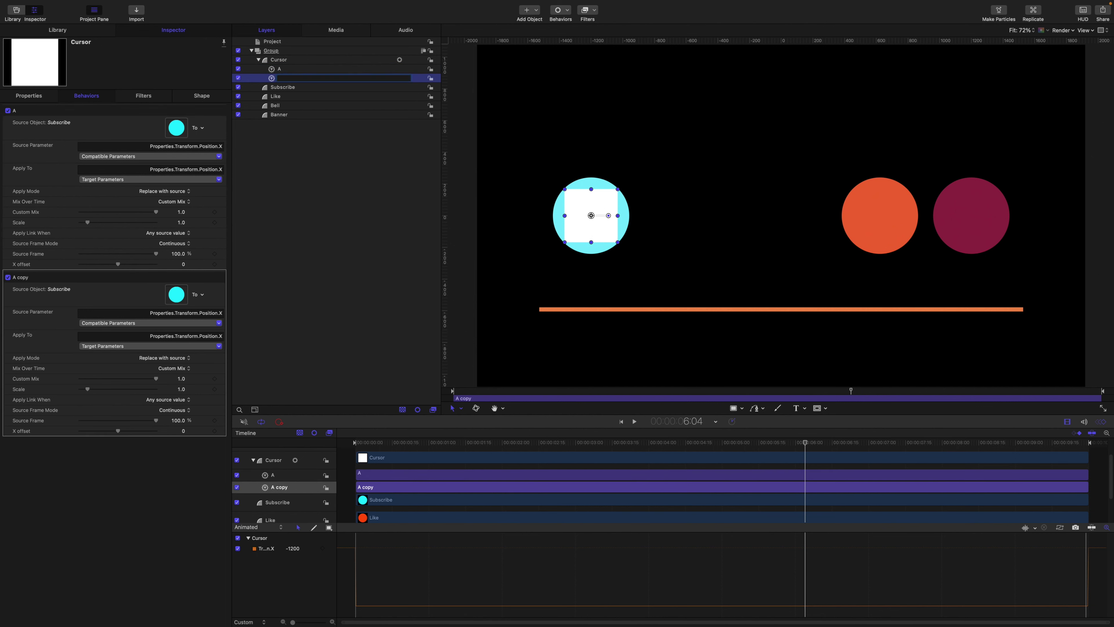
pyautogui.press('Return')
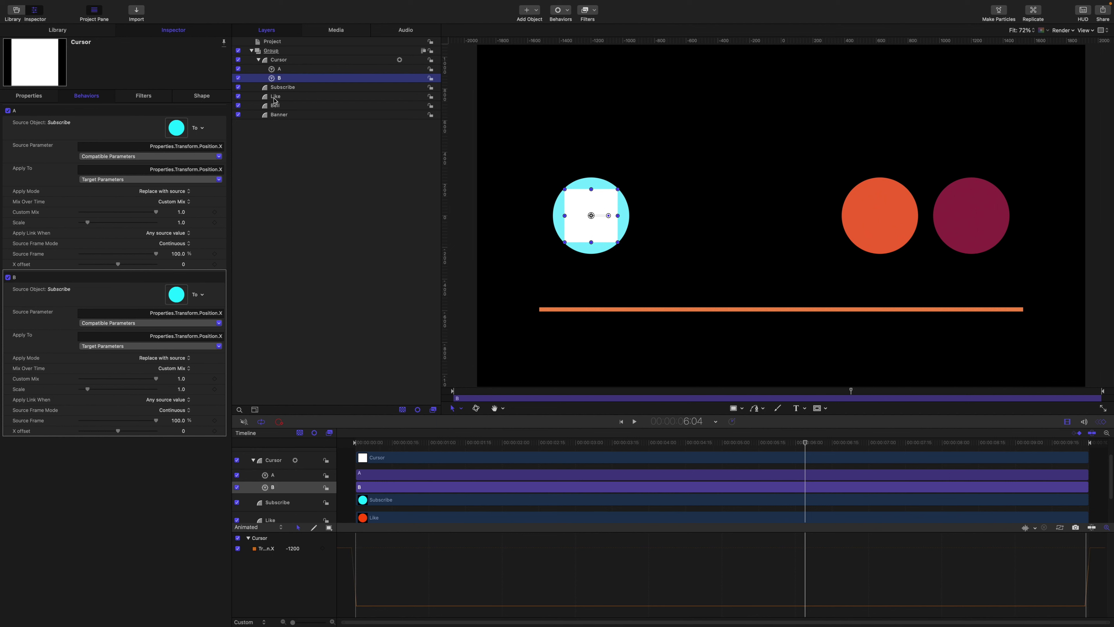
pyautogui.moveTo(176, 299); pyautogui.dragTo(177, 299)
# Duplicate behaviour B as C, linked to the Bell circle.
pyautogui.press('super+d')
pyautogui.moveTo(285, 80); pyautogui.dragTo(286, 89)
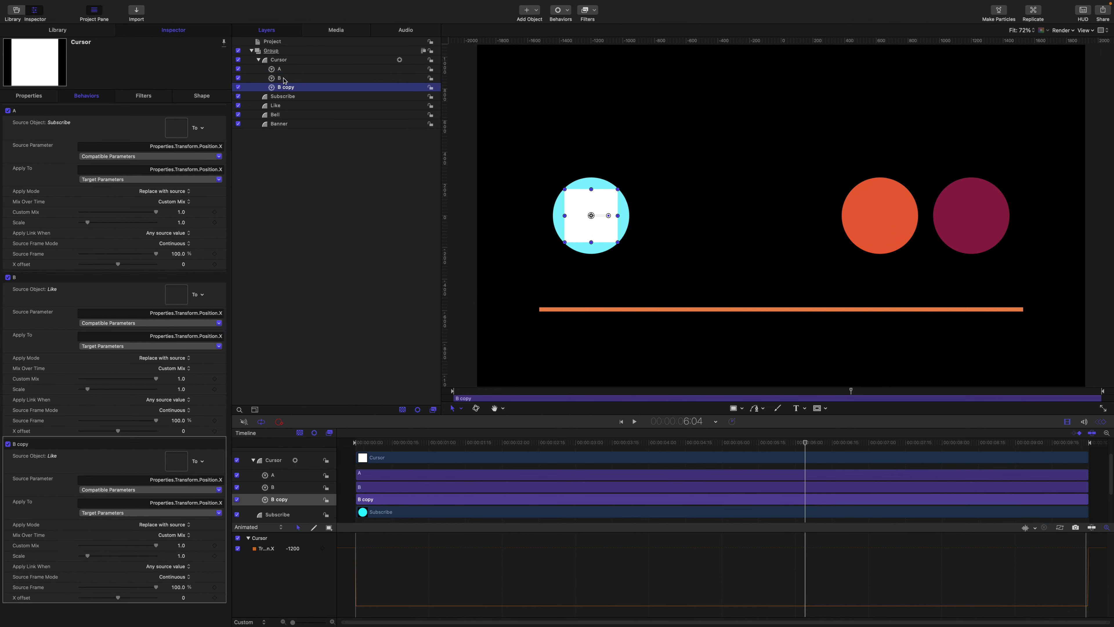
pyautogui.doubleClick(288, 87)
pyautogui.press('BackSpace')
pyautogui.press('BackSpace')
pyautogui.press('BackSpace')
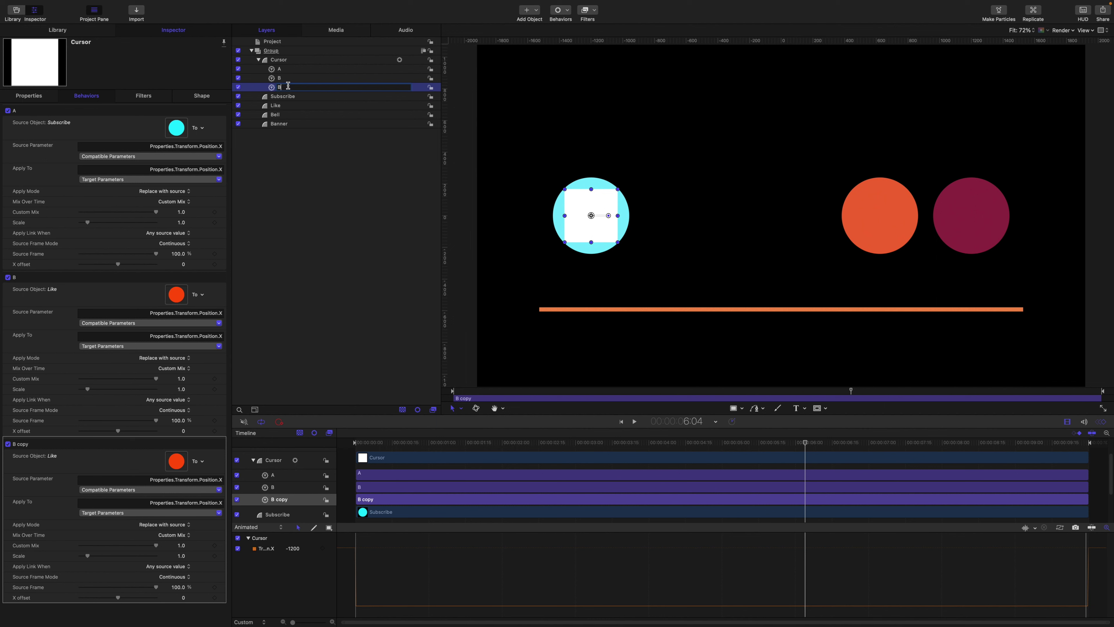
pyautogui.press('Return')
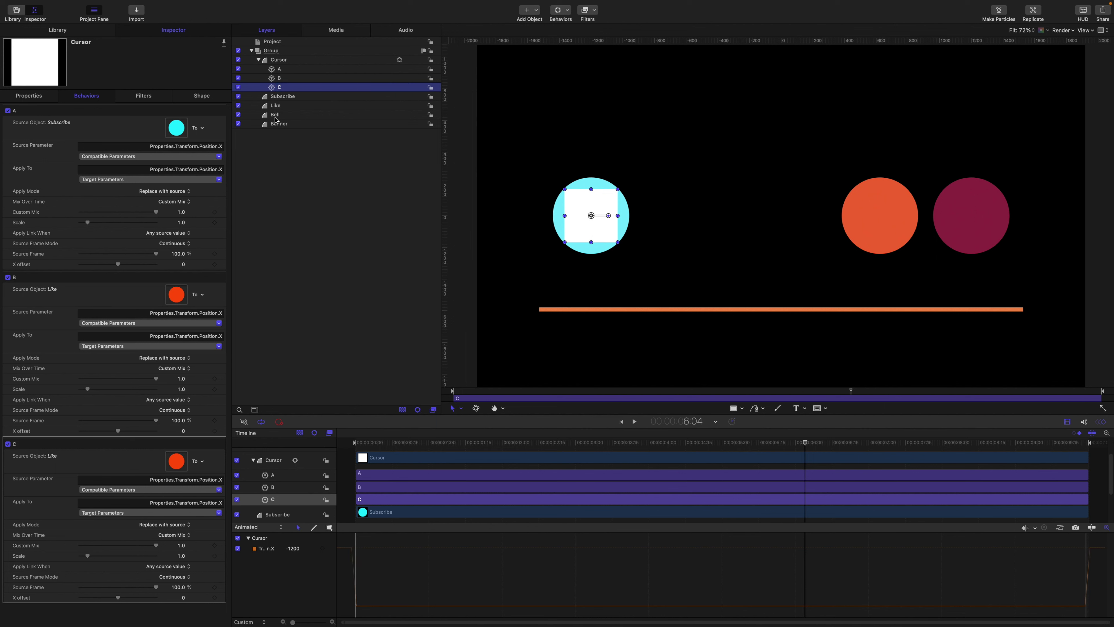
pyautogui.moveTo(274, 118); pyautogui.dragTo(179, 458)
pyautogui.click(285, 71)
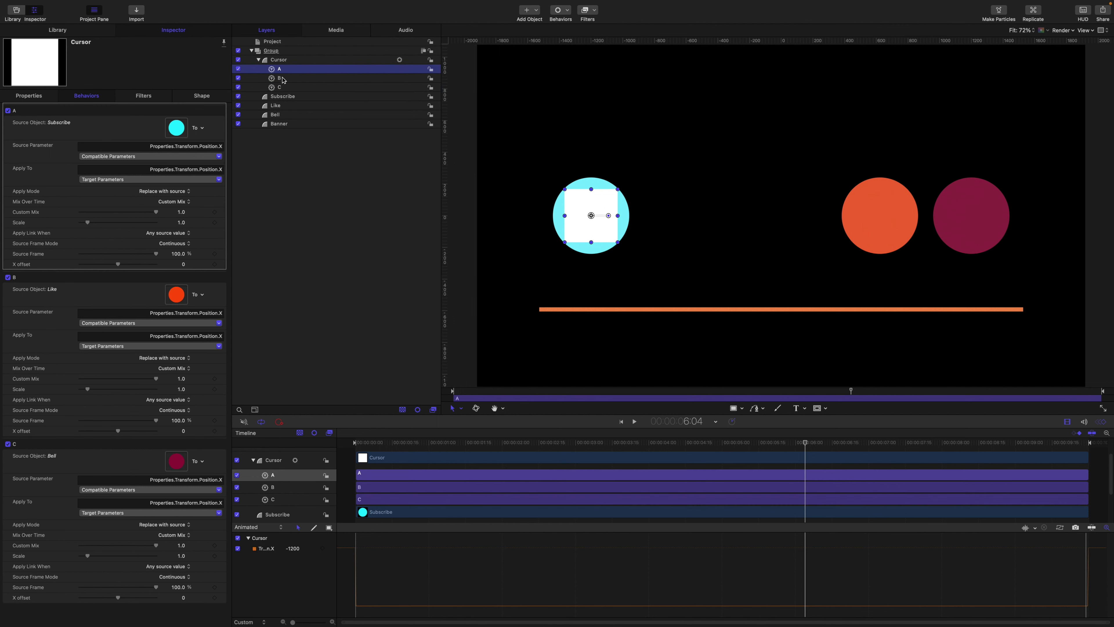
pyautogui.click(284, 78)
pyautogui.click(282, 87)
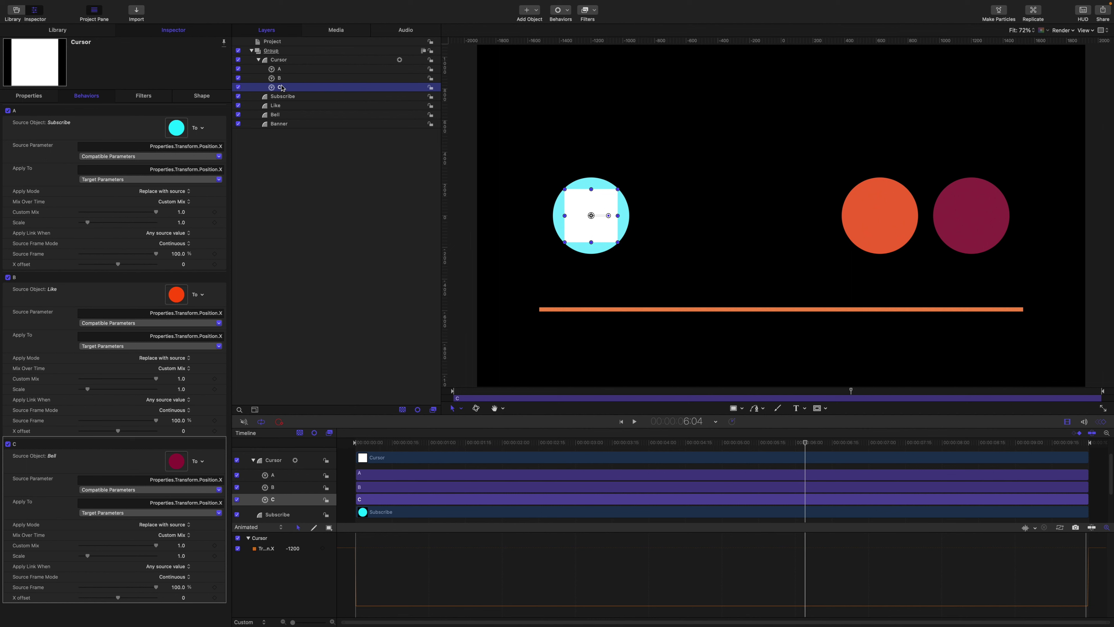
pyautogui.click(286, 70)
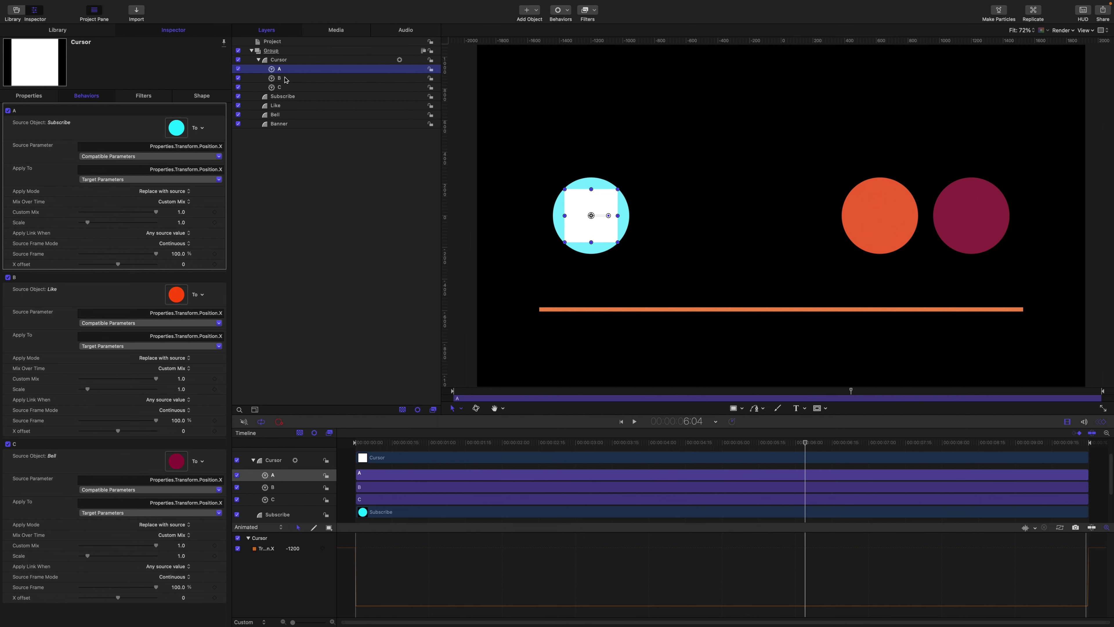
pyautogui.click(238, 70)
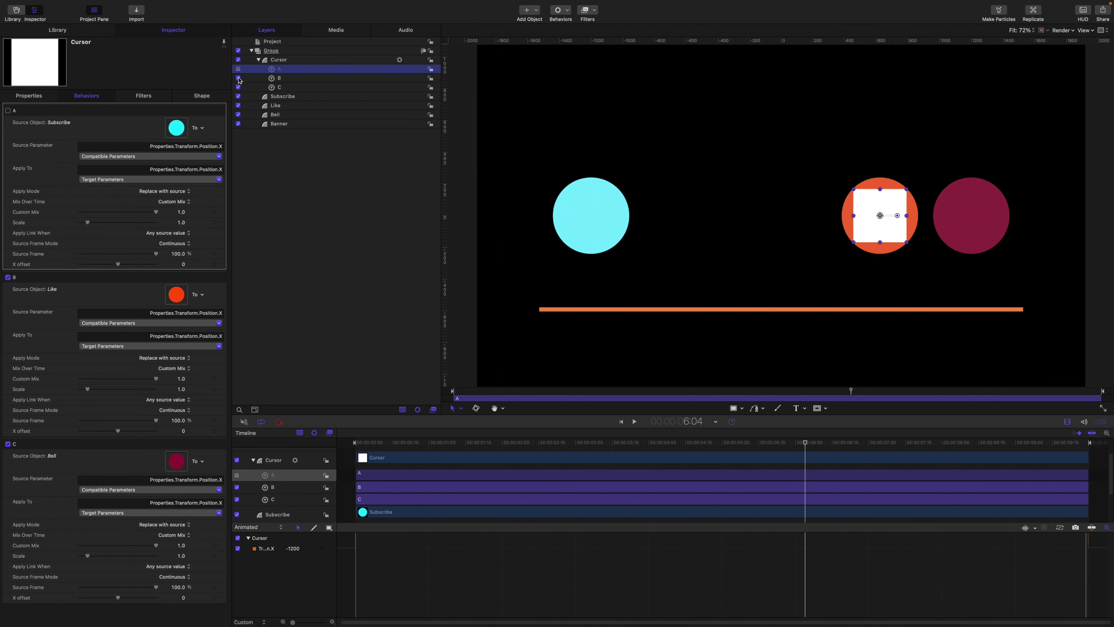
pyautogui.click(239, 78)
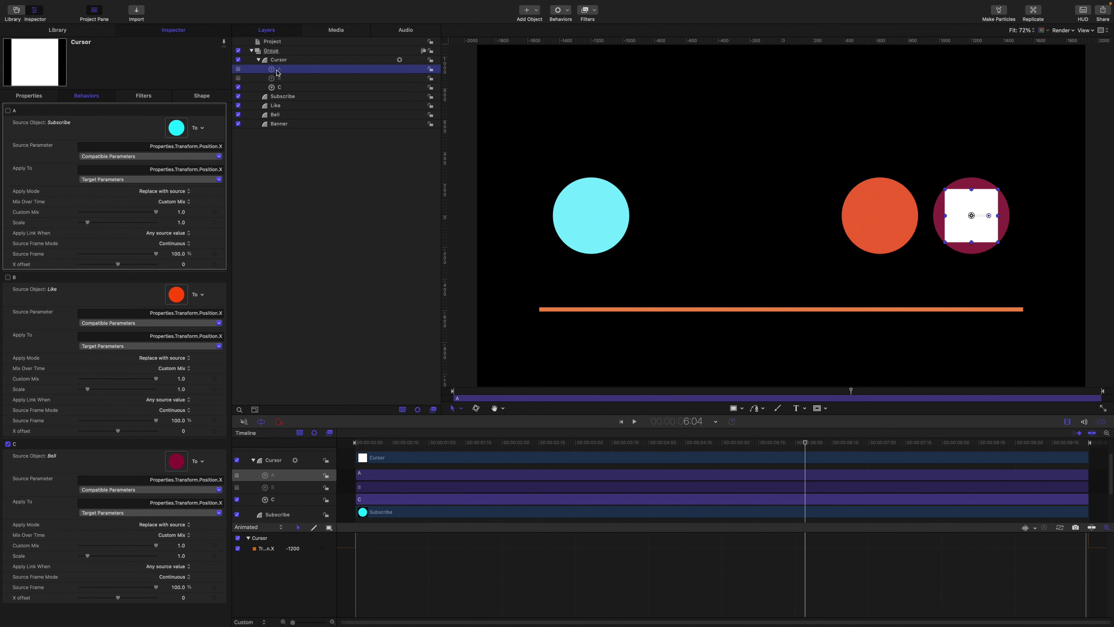
pyautogui.click(238, 69)
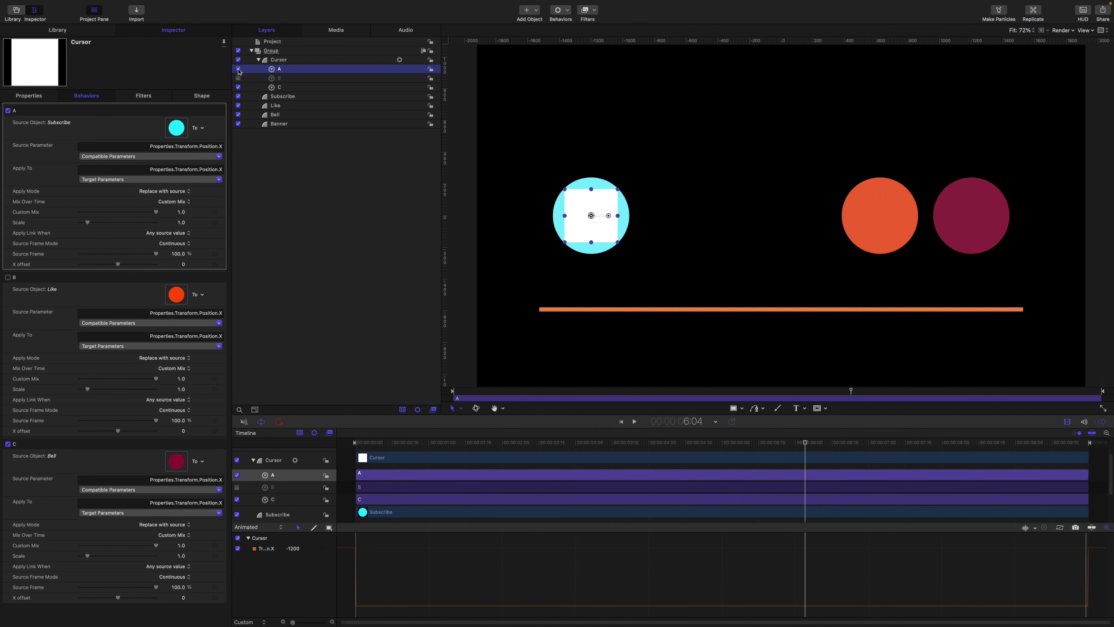
pyautogui.click(239, 69)
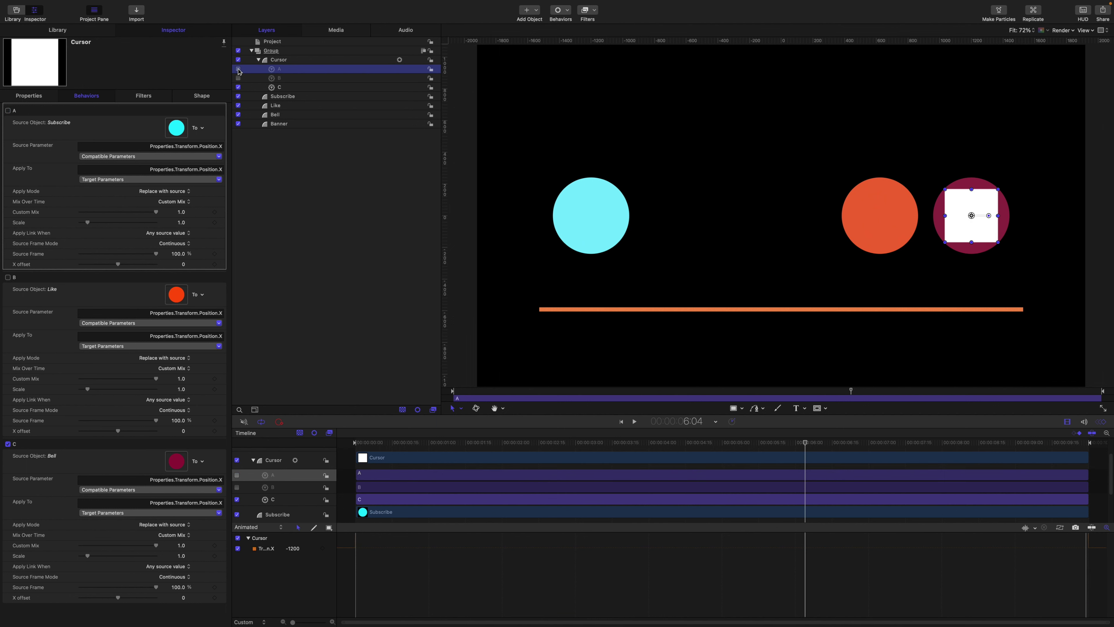
pyautogui.click(238, 70)
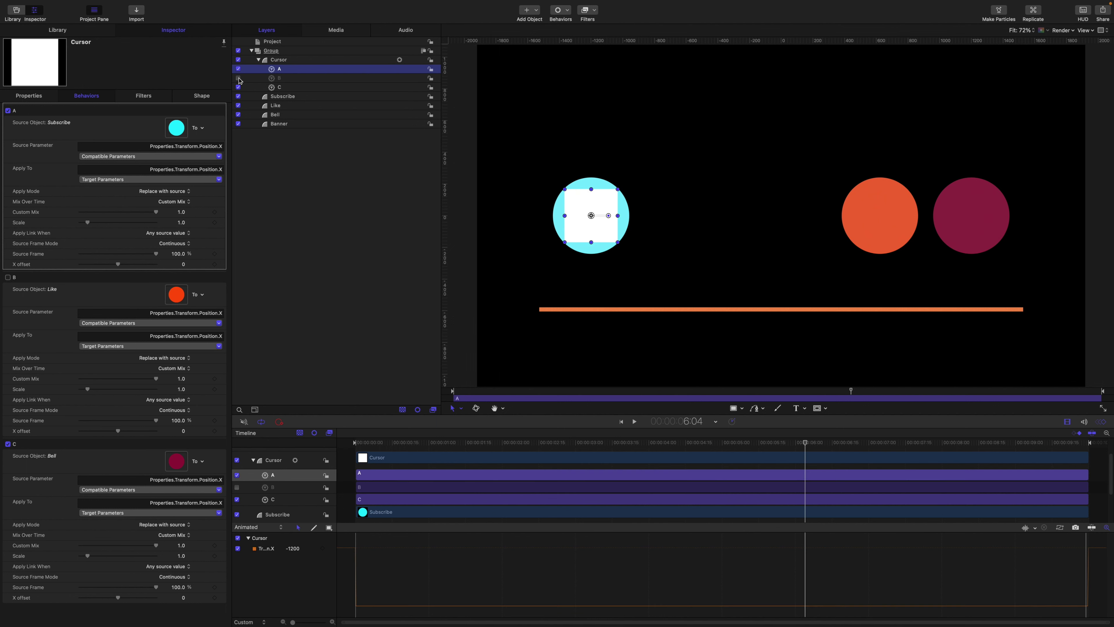
pyautogui.click(239, 78)
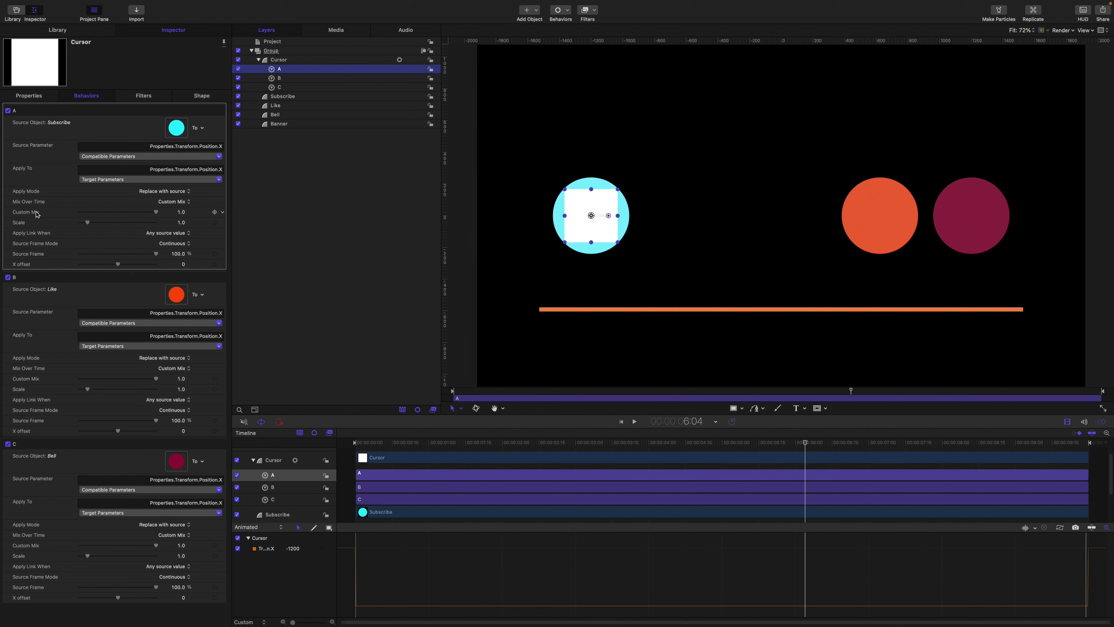
# At 0s, set behaviour A's Custom Mix to full and keyframe it on Subscribe.
pyautogui.click(621, 422)
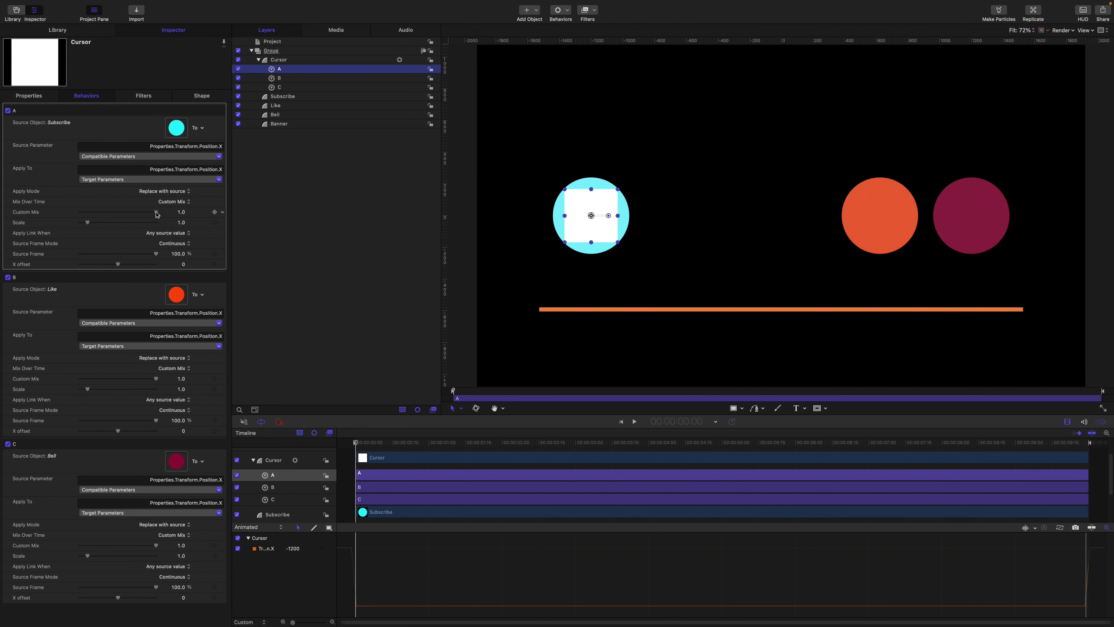
pyautogui.moveTo(155, 212); pyautogui.dragTo(63, 208)
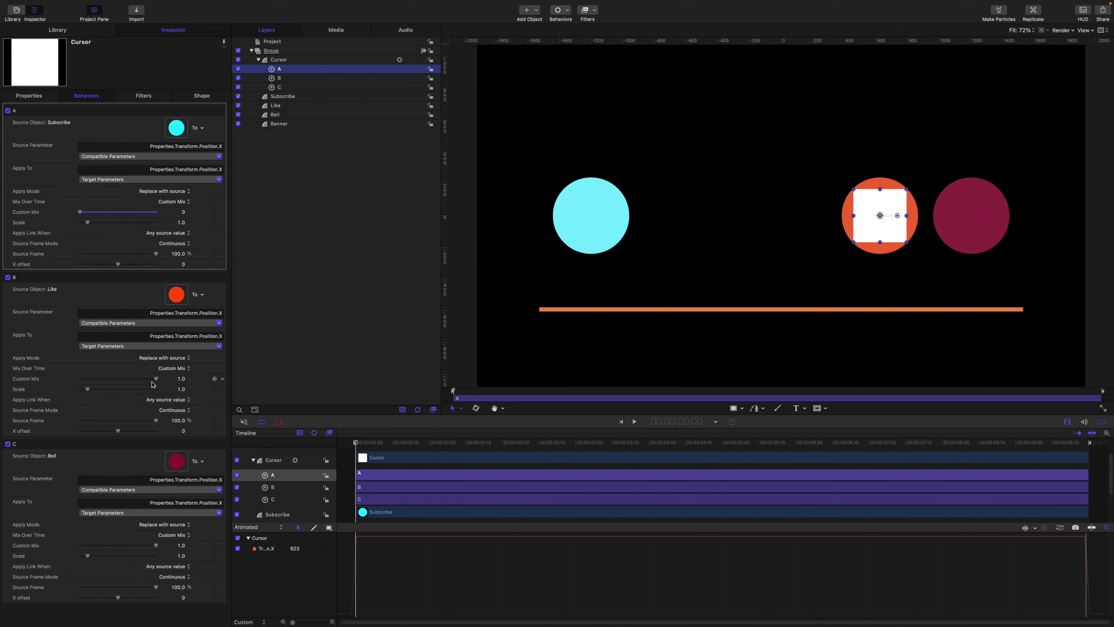
pyautogui.moveTo(156, 378)
pyautogui.mouseDown()
pyautogui.moveTo(76, 373)
pyautogui.moveTo(158, 379)
pyautogui.mouseUp()
pyautogui.moveTo(80, 212); pyautogui.dragTo(173, 221)
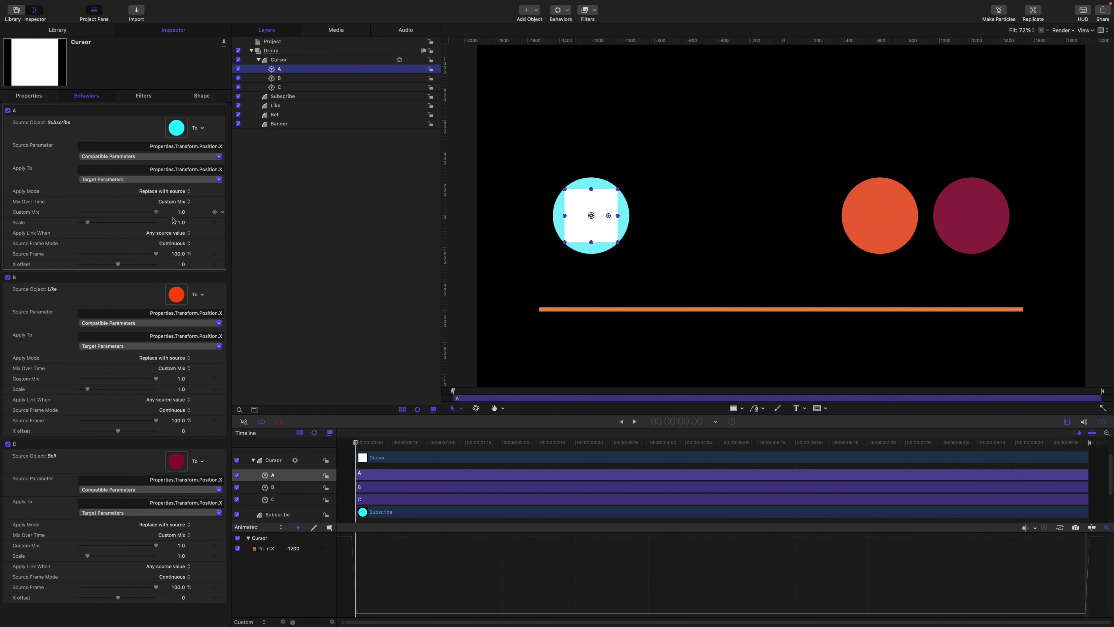
pyautogui.click(215, 212)
# Fade out A's mix at 2s and keyframe B's full mix at 3s.
pyautogui.moveTo(353, 443); pyautogui.dragTo(500, 444)
pyautogui.moveTo(156, 212); pyautogui.dragTo(63, 207)
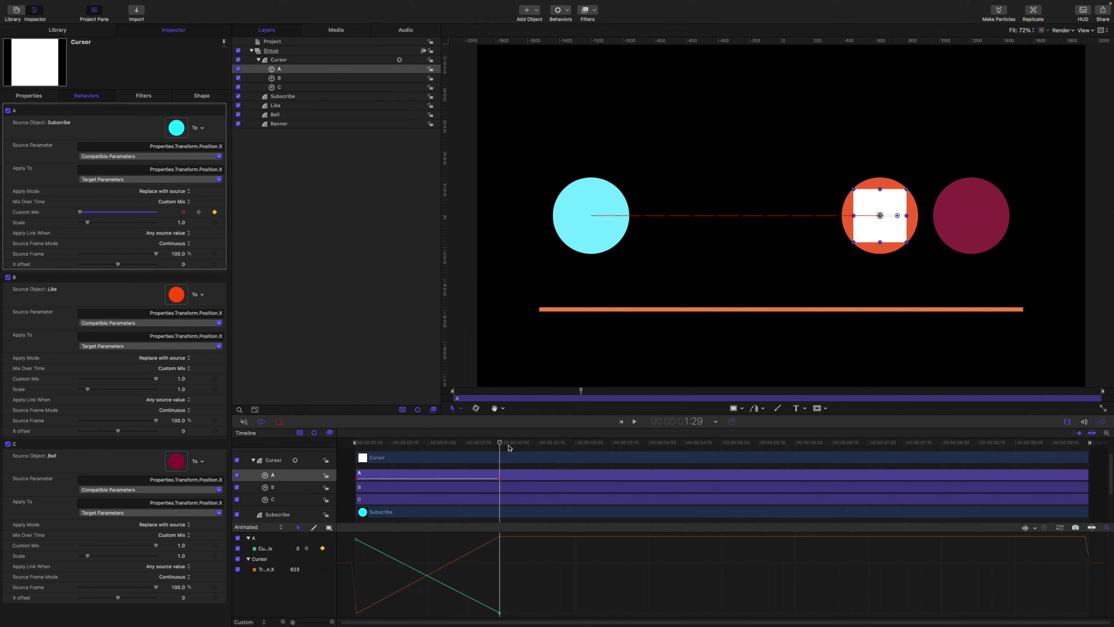
pyautogui.moveTo(501, 444); pyautogui.dragTo(503, 444)
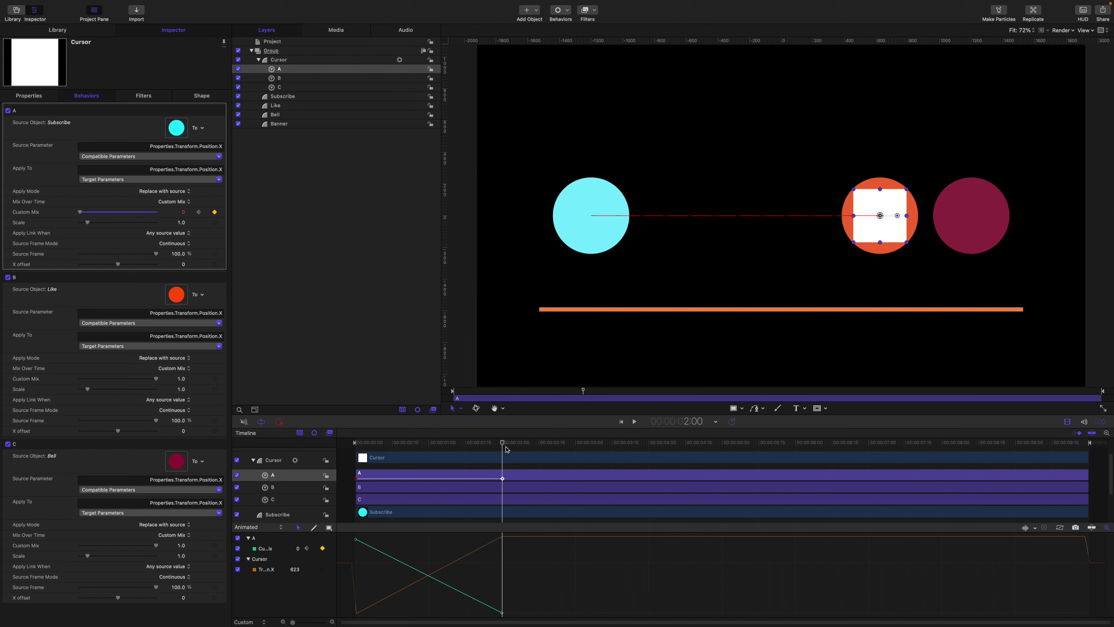
pyautogui.moveTo(503, 443); pyautogui.dragTo(576, 455)
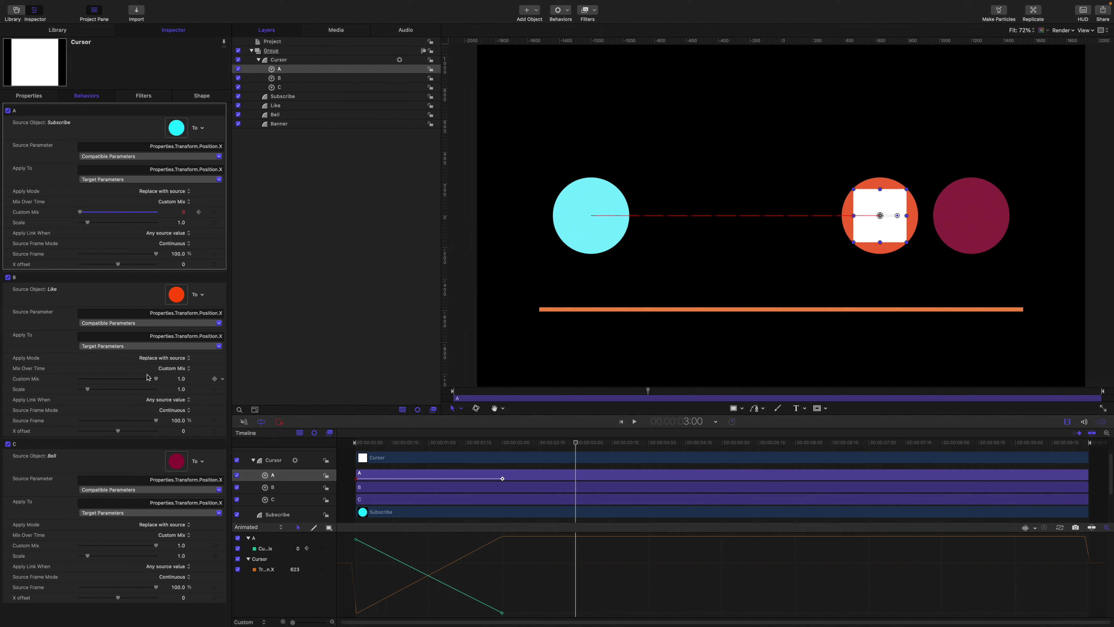
pyautogui.click(215, 378)
# At 5s fade out B's mix so the Cursor lands on Bell at X 1200.
pyautogui.moveTo(576, 445); pyautogui.dragTo(723, 445)
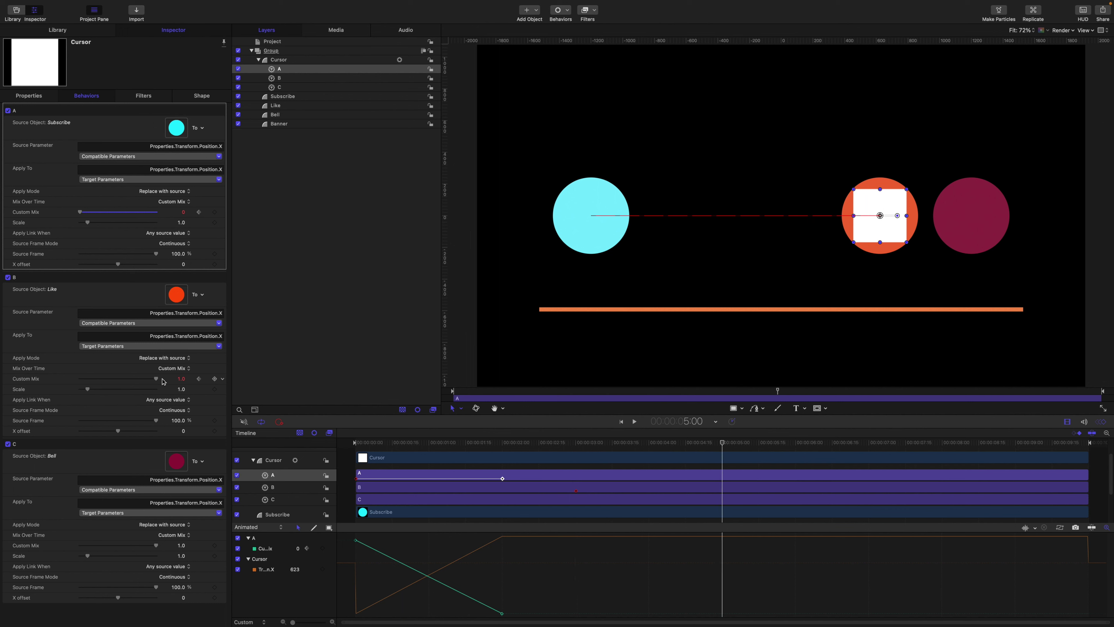
pyautogui.moveTo(156, 378); pyautogui.dragTo(47, 369)
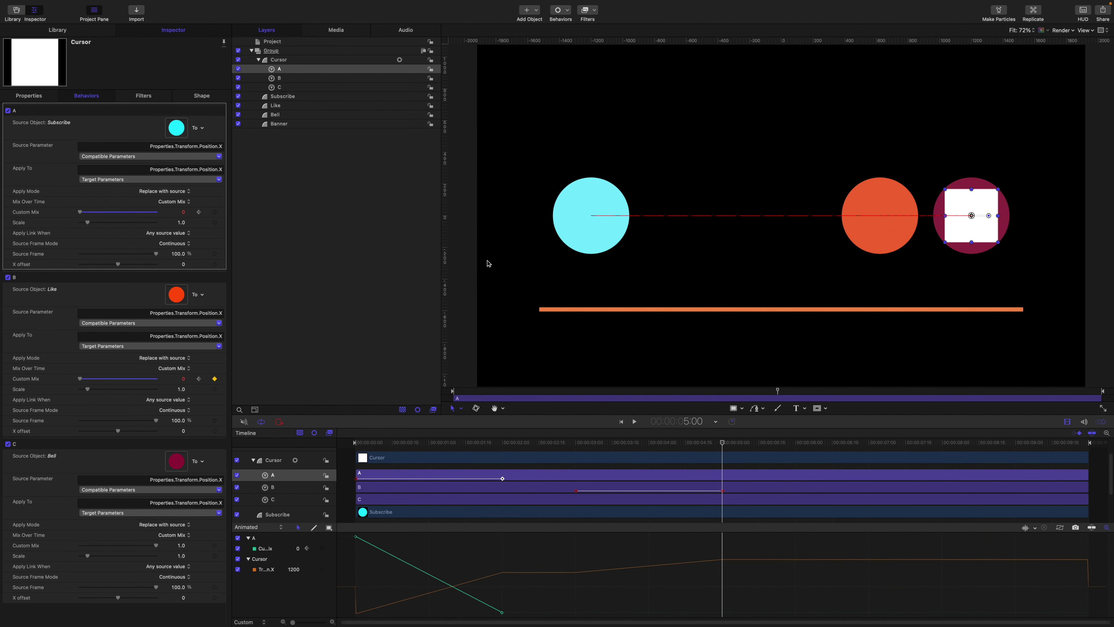
pyautogui.click(284, 61)
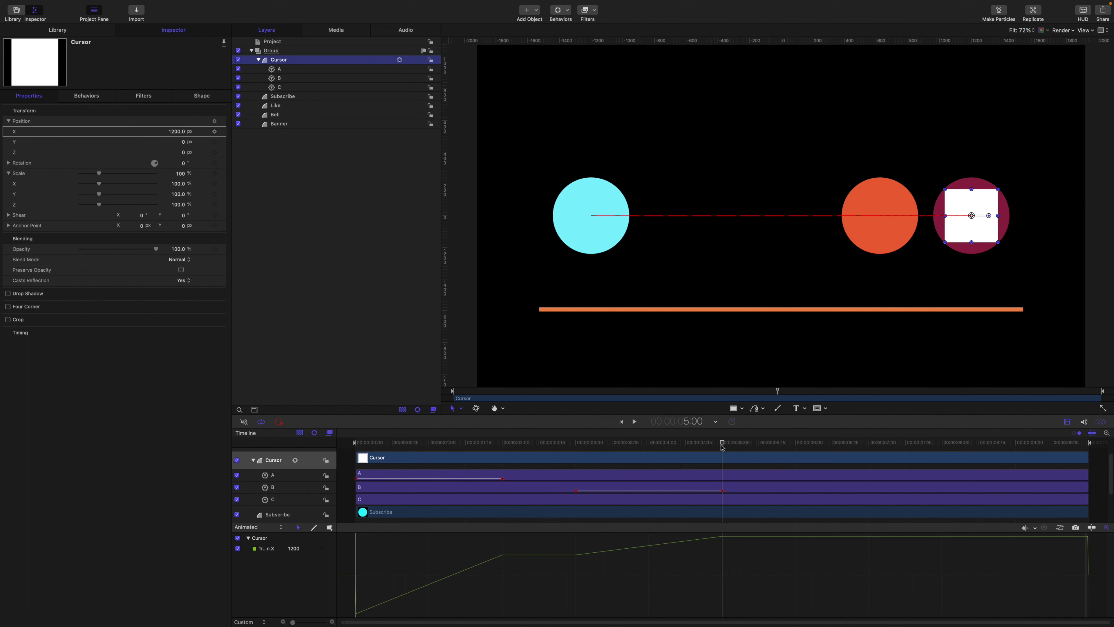
# Play back the cursor animation from the start.
pyautogui.moveTo(723, 443); pyautogui.dragTo(280, 420)
pyautogui.press('space')
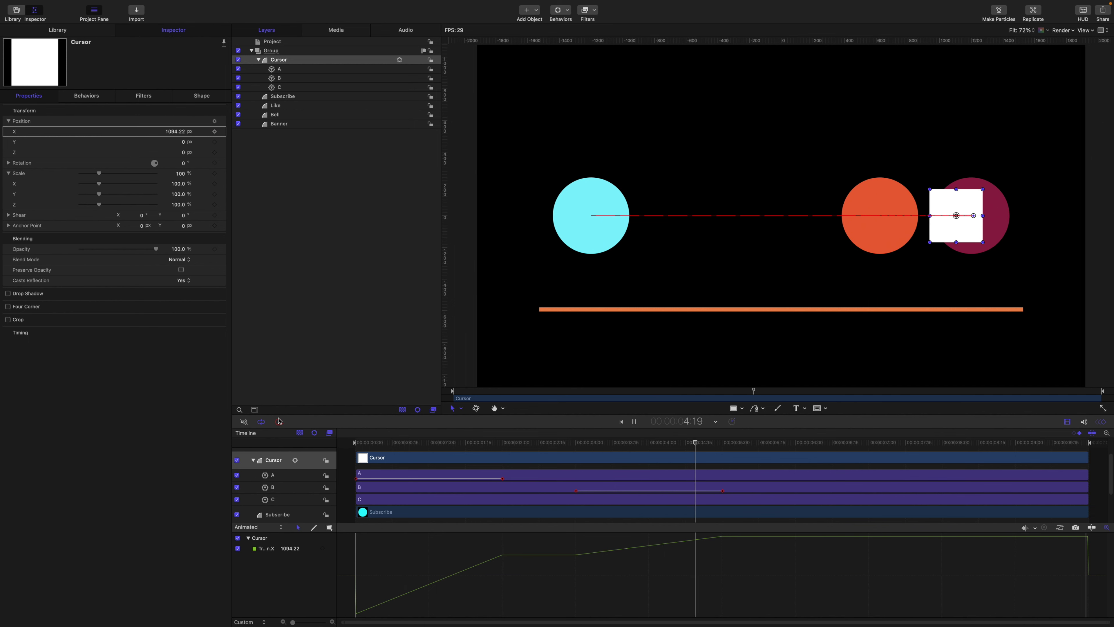
pyautogui.press('space')
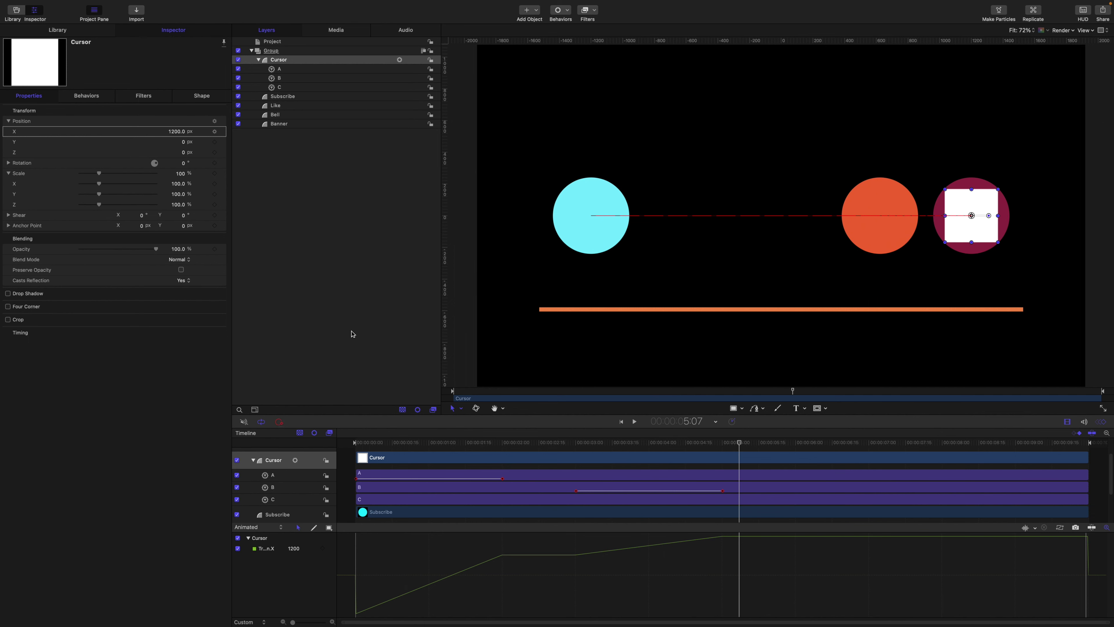
# Select the Subscribe layer and begin editing its Position X.
pyautogui.click(288, 125)
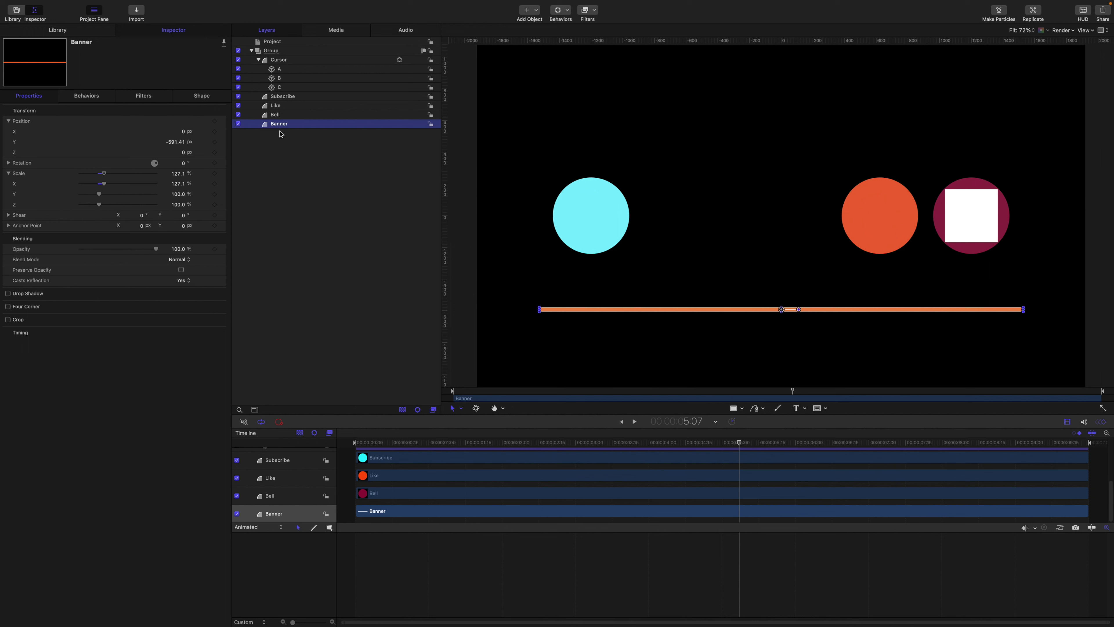
pyautogui.click(283, 98)
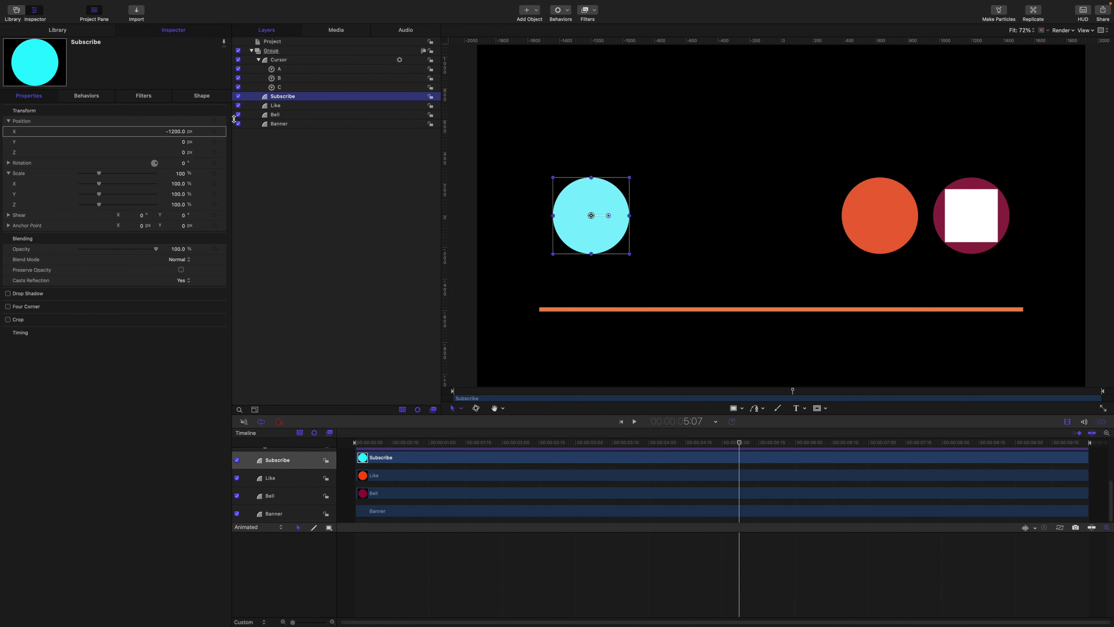
pyautogui.click(182, 134)
# Set Subscribe's Position X to 0 and link it to the Banner's left edge.
pyautogui.write('0')
pyautogui.press('Return')
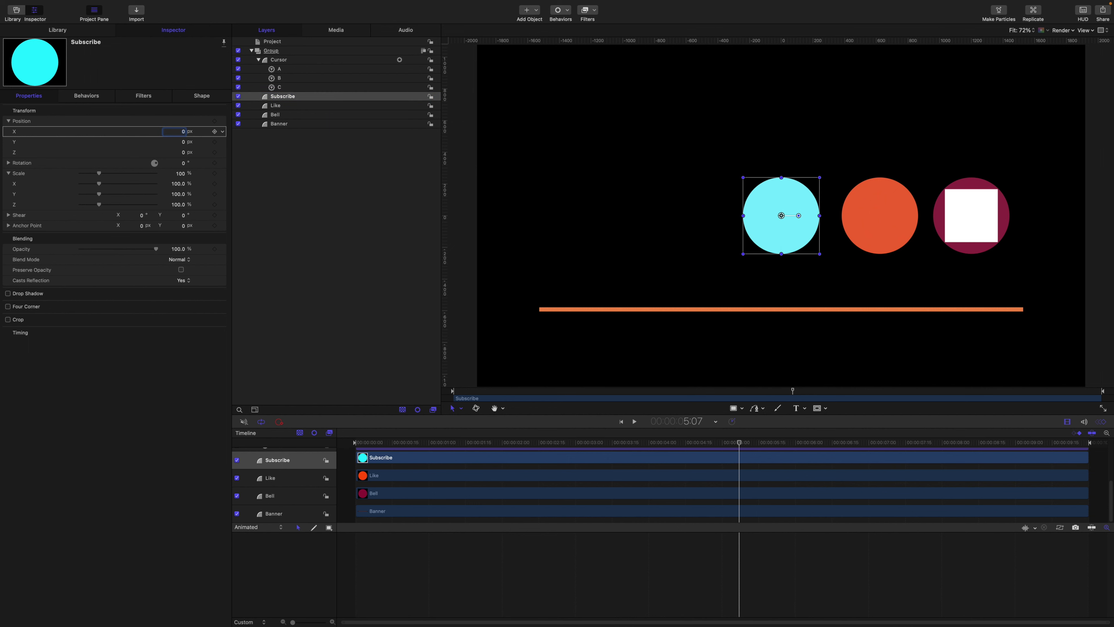
pyautogui.click(223, 132)
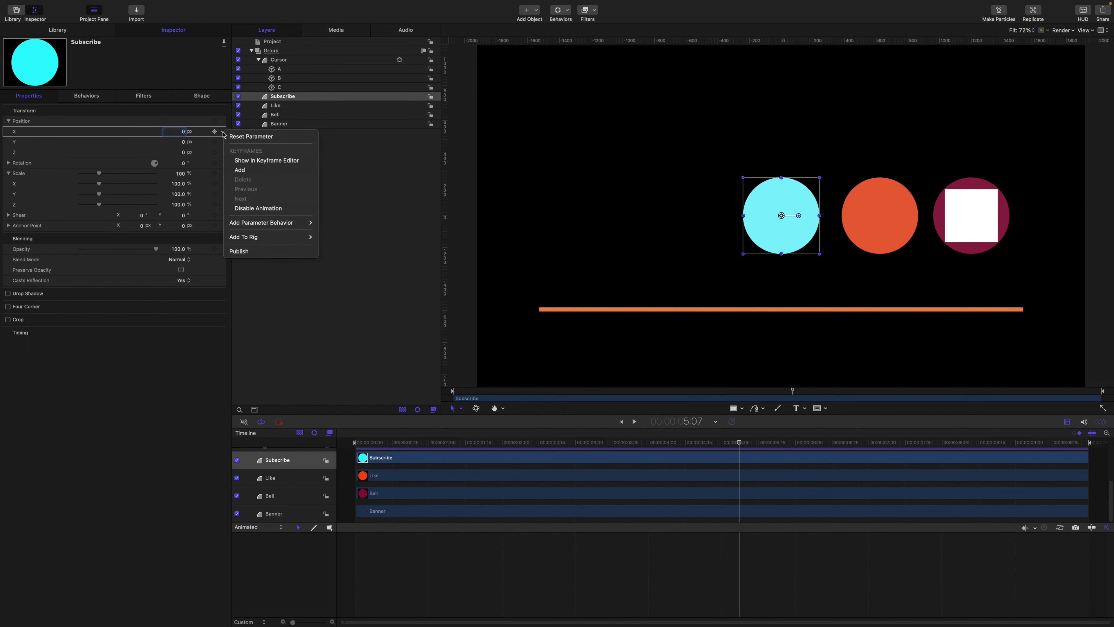
pyautogui.moveTo(237, 223)
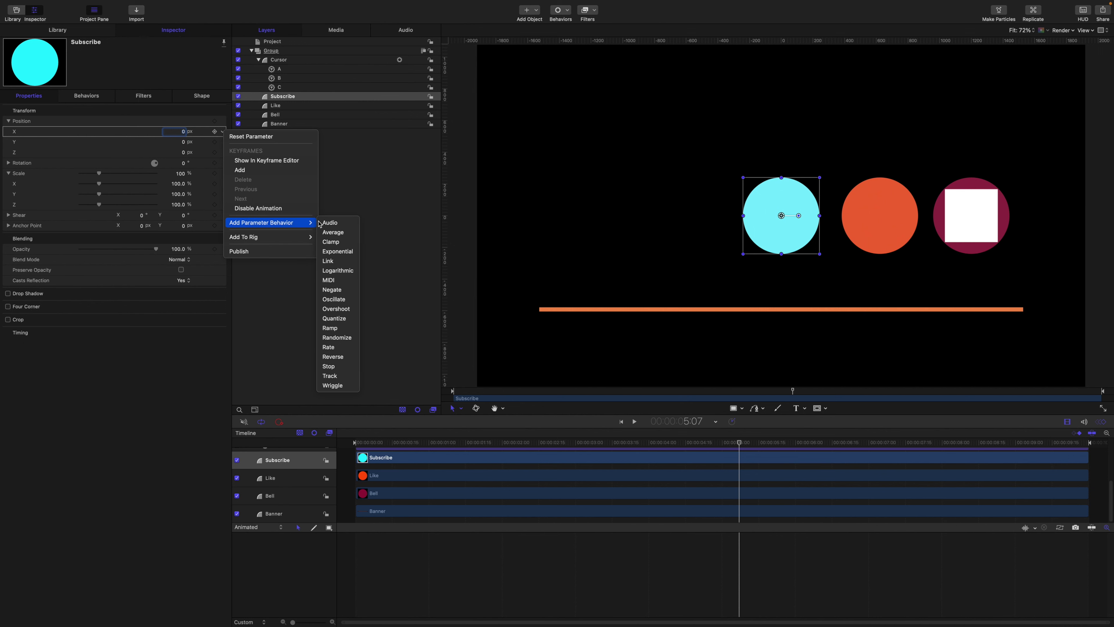
pyautogui.click(333, 261)
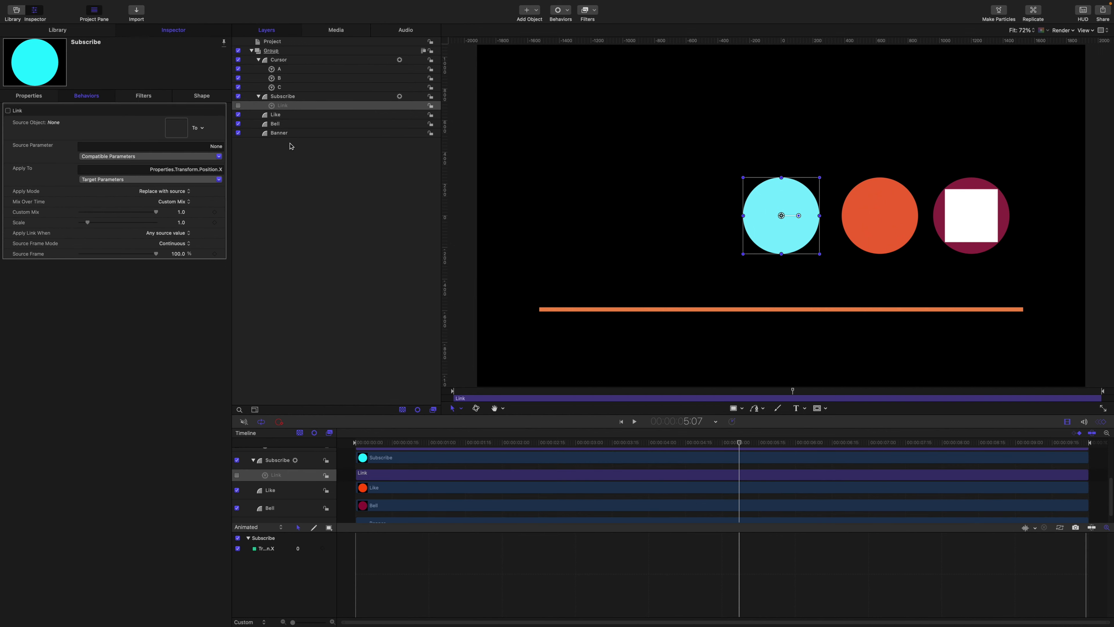
pyautogui.click(189, 156)
pyautogui.moveTo(185, 167)
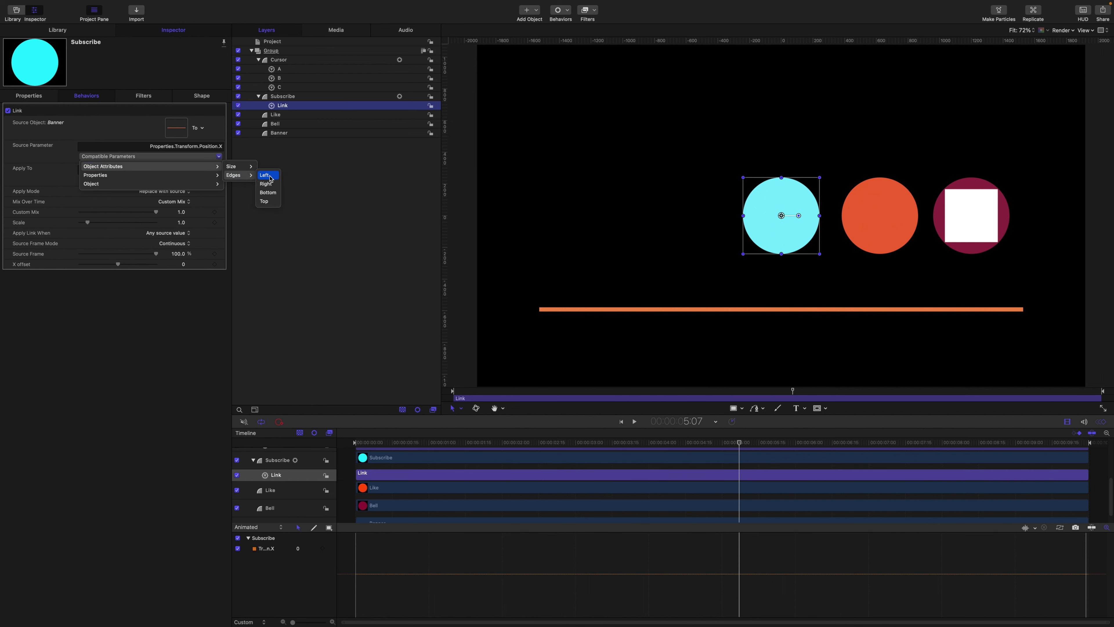
pyautogui.click(267, 176)
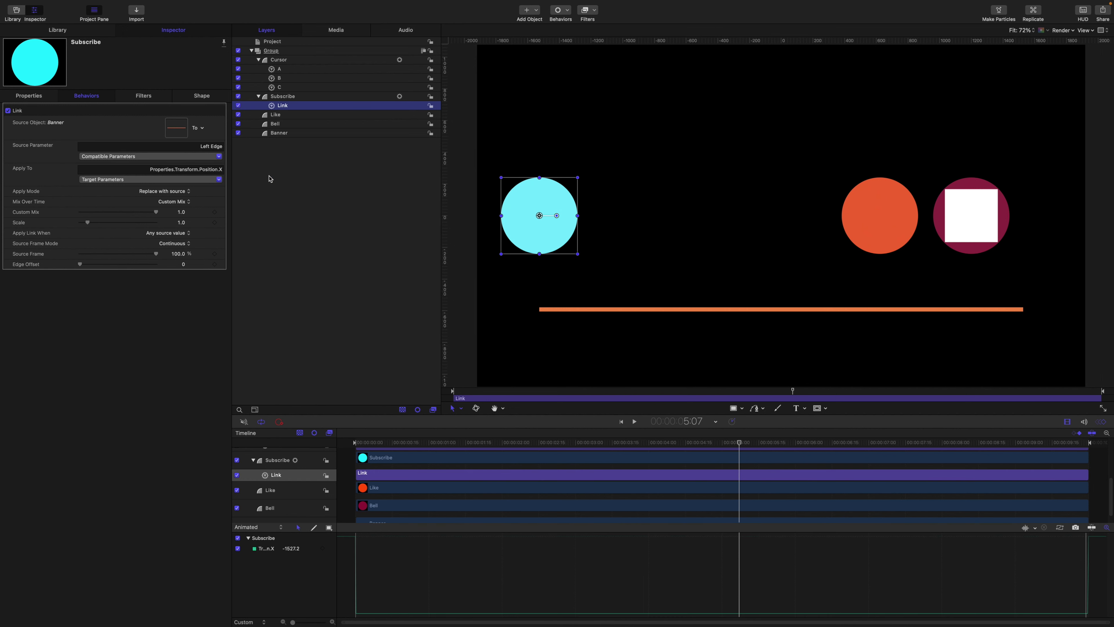
# Review the Subscribe link behaviour settings, then select the Bell layer.
pyautogui.click(281, 125)
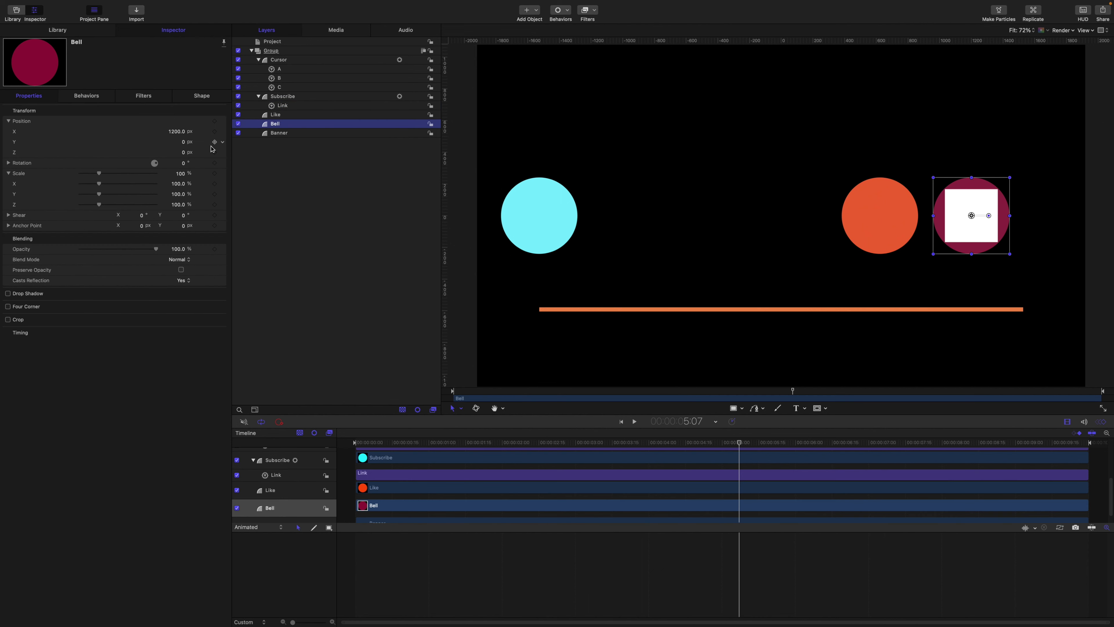
pyautogui.click(285, 107)
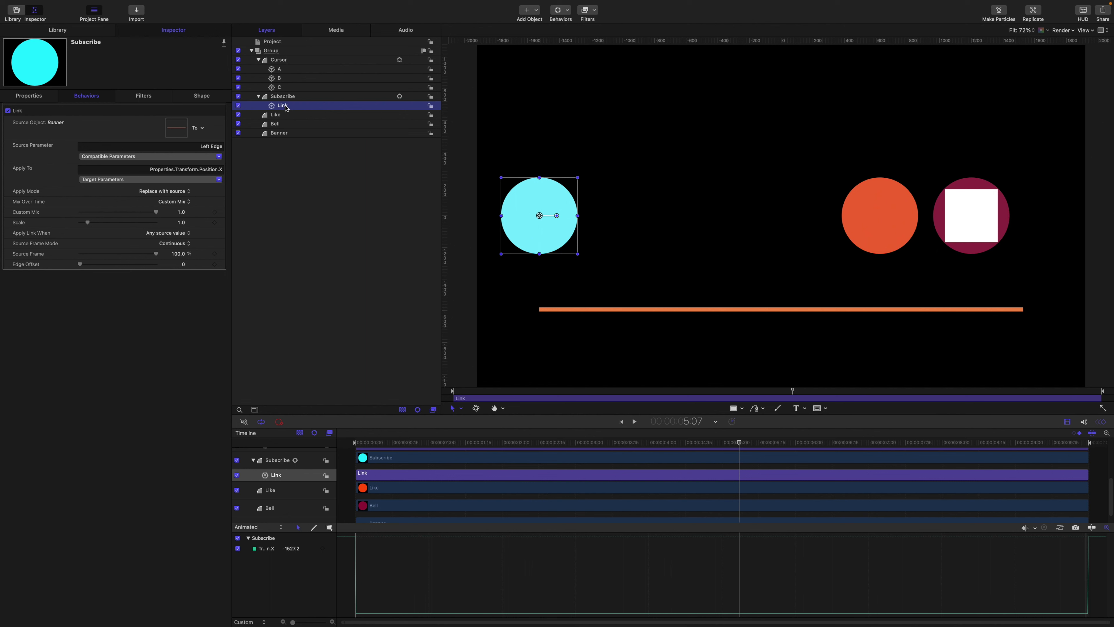
pyautogui.click(281, 125)
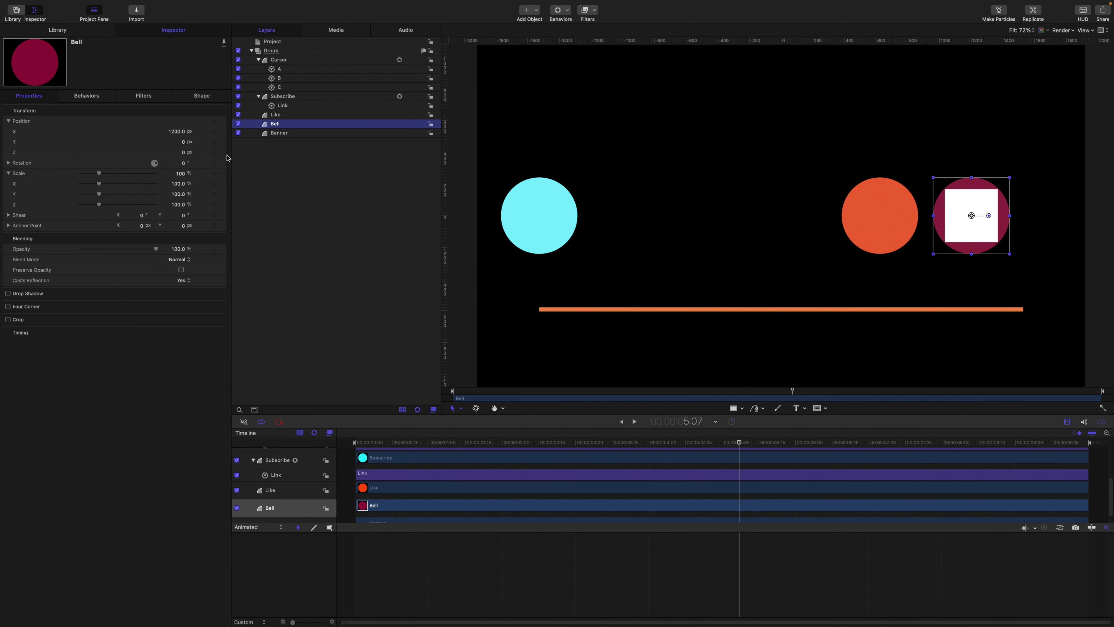
# Set the Bell circle's Position X to 0.
pyautogui.click(180, 132)
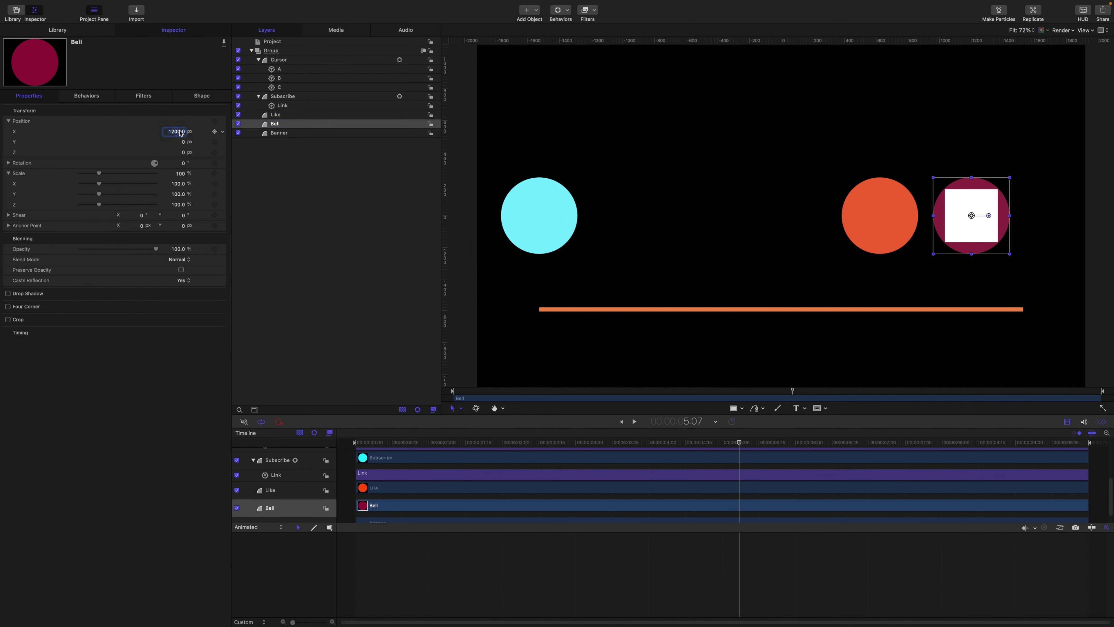
pyautogui.write('0')
pyautogui.press('Return')
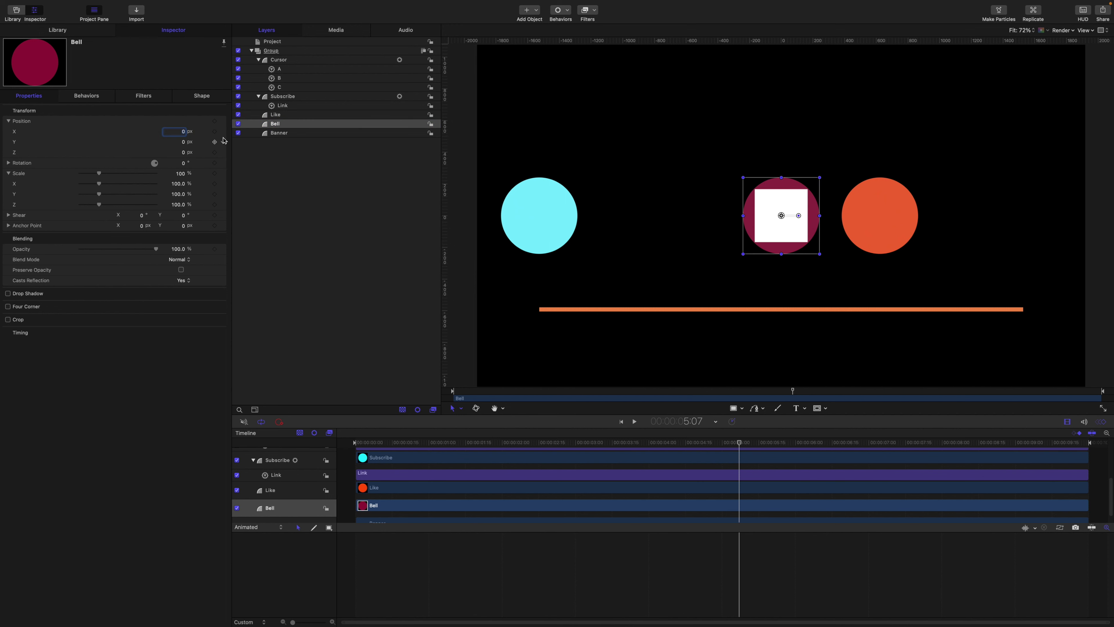
# Link Bell's Position X to the Banner's right edge, placing it at 1527.2.
pyautogui.click(222, 132)
pyautogui.moveTo(248, 226)
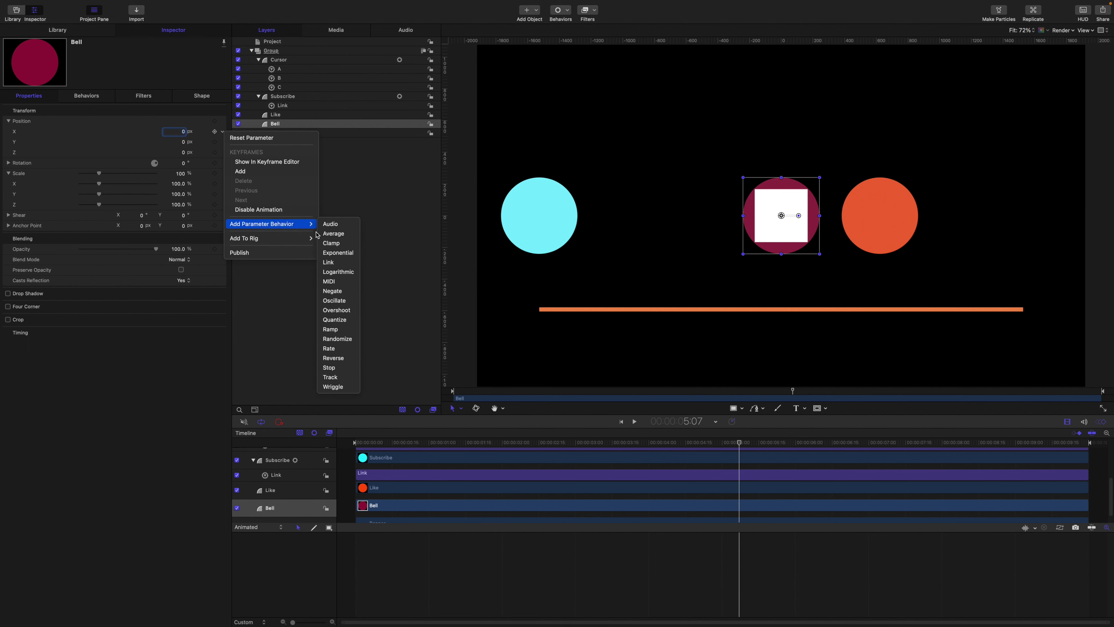
pyautogui.click(328, 262)
pyautogui.moveTo(283, 144); pyautogui.dragTo(176, 129)
pyautogui.click(197, 159)
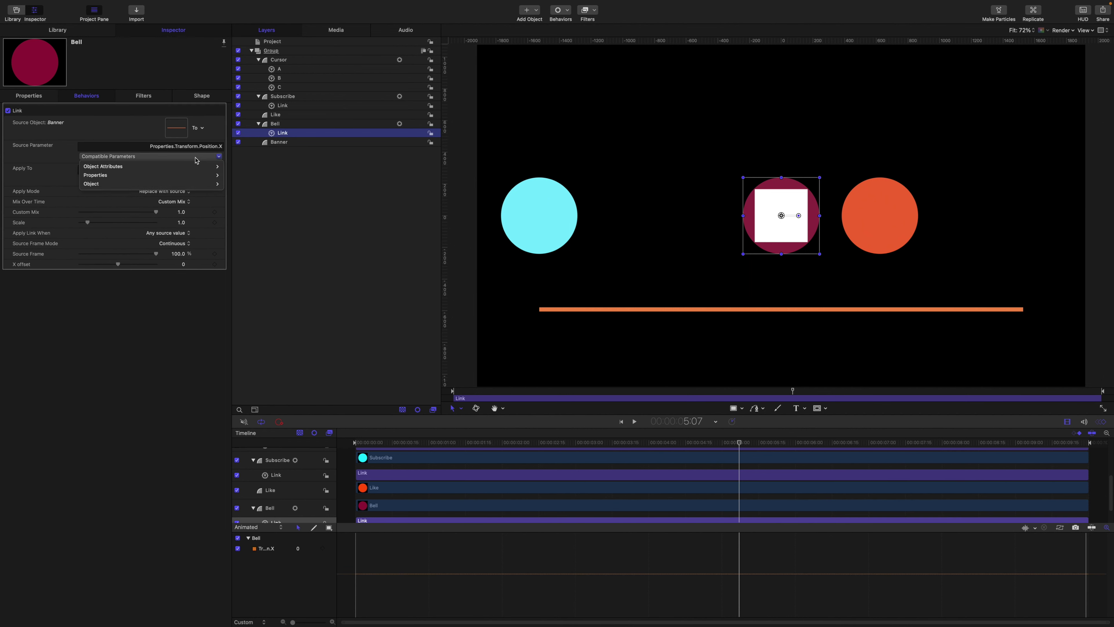
pyautogui.moveTo(218, 166)
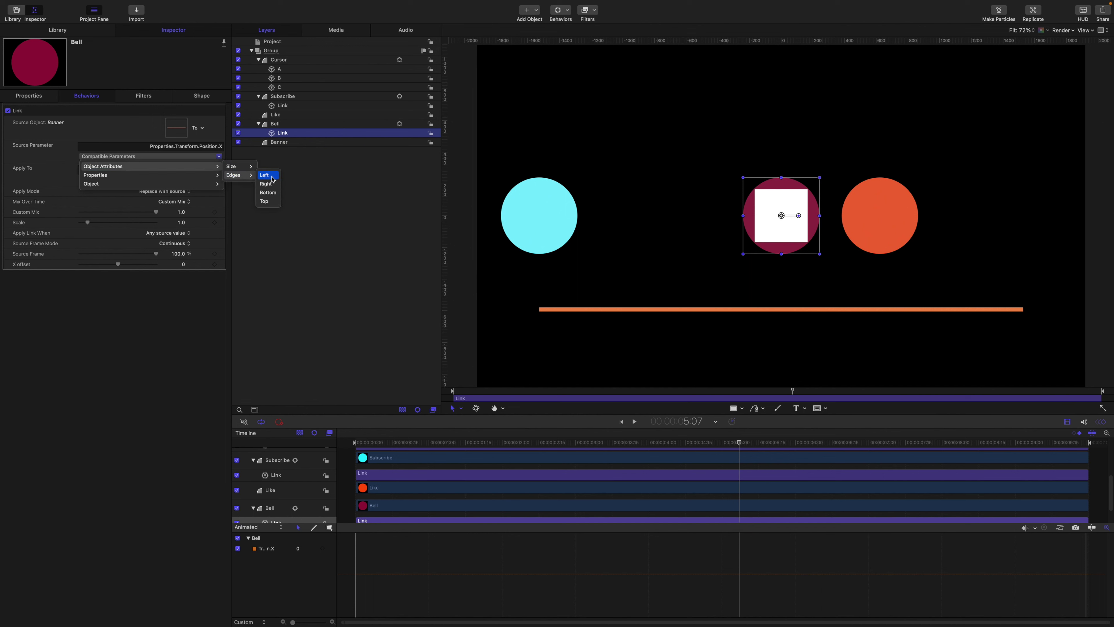
pyautogui.click(266, 184)
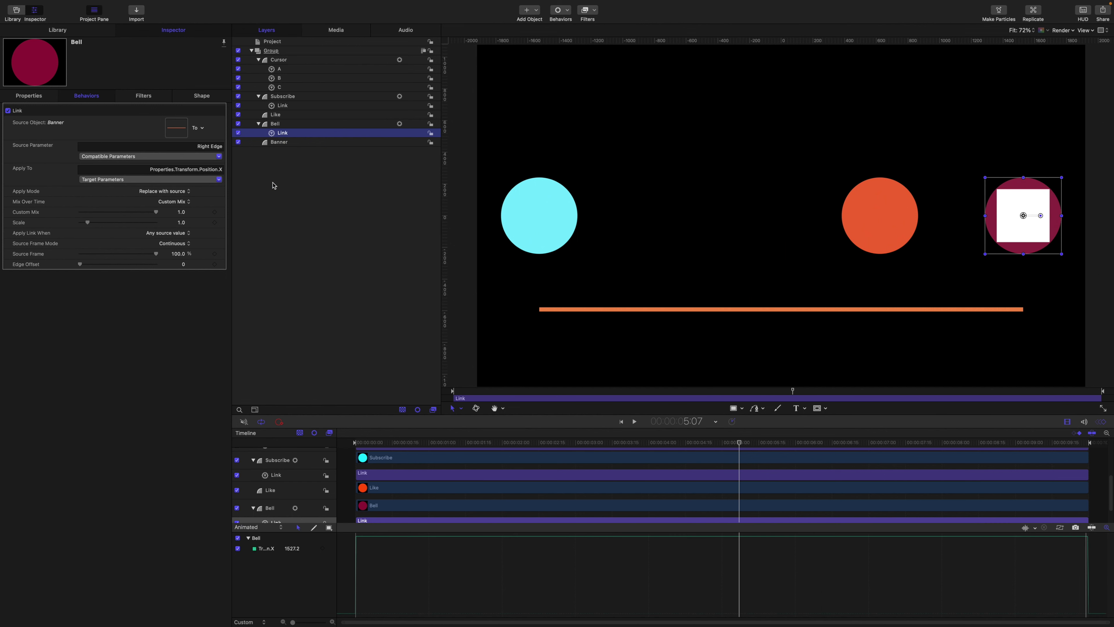
pyautogui.click(277, 115)
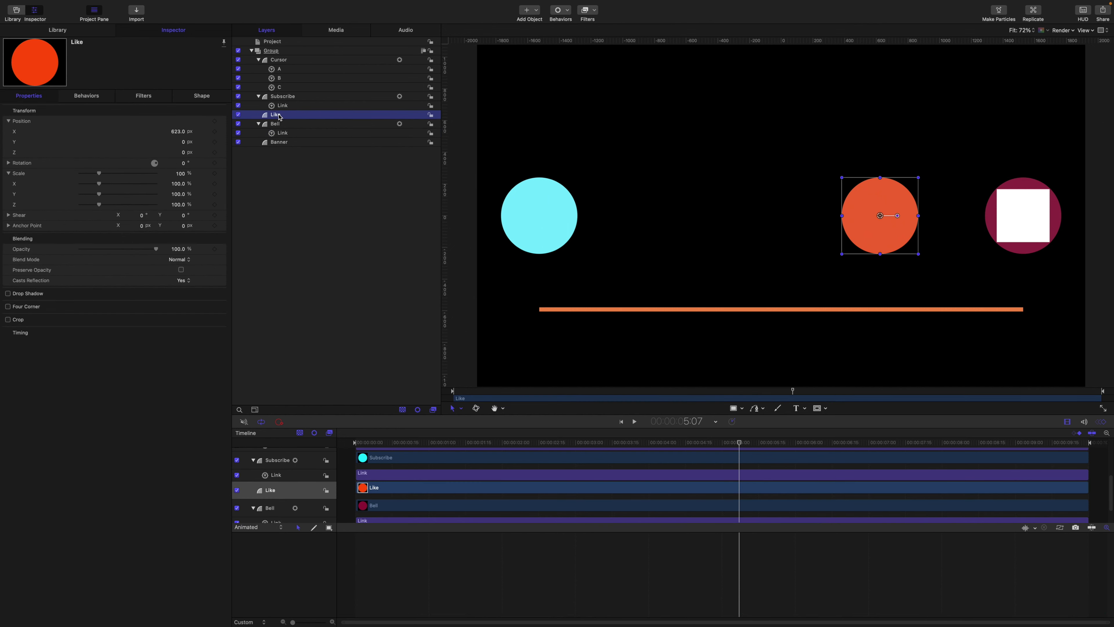
# Reset Like's Position X to 0 and link it to the Banner's right edge.
pyautogui.click(222, 131)
pyautogui.click(212, 137)
pyautogui.click(220, 132)
pyautogui.moveTo(307, 224)
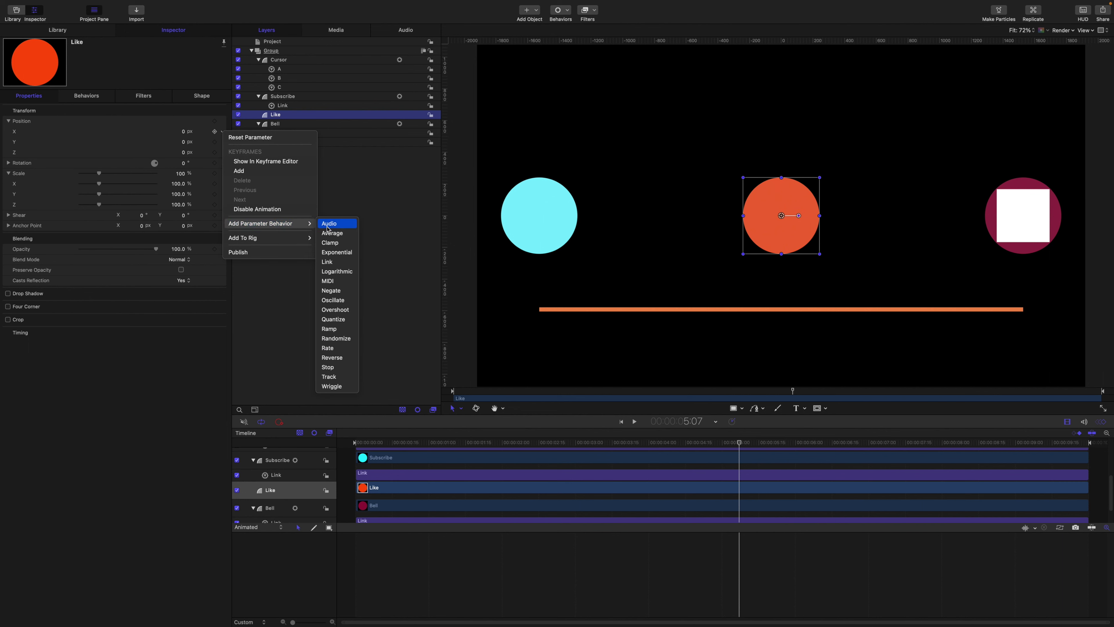
pyautogui.click(327, 262)
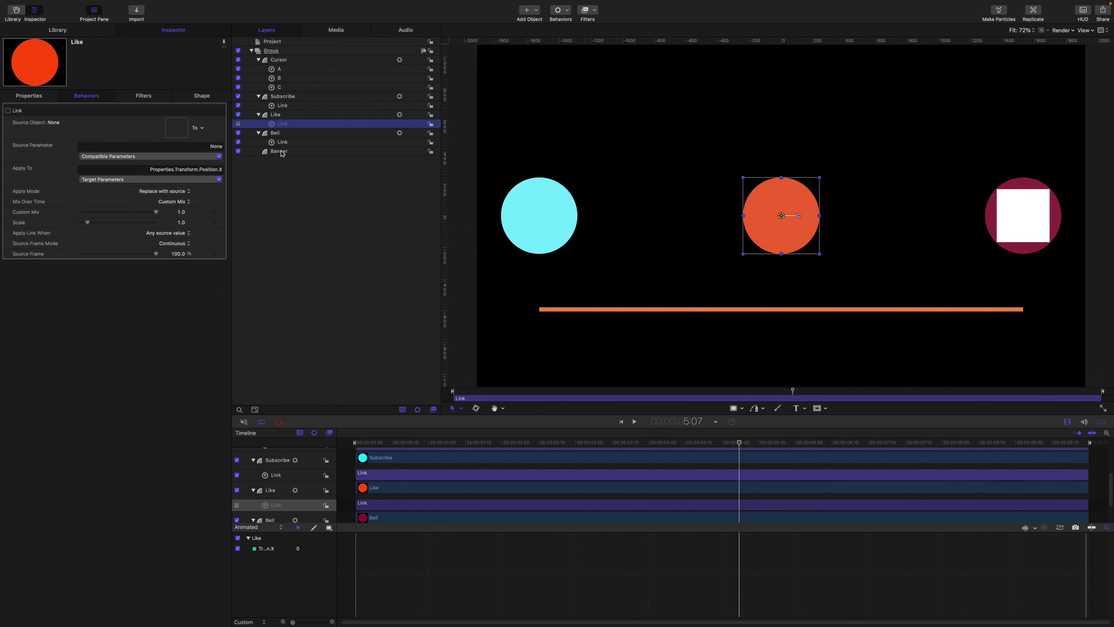
pyautogui.moveTo(282, 153); pyautogui.dragTo(176, 132)
pyautogui.click(198, 157)
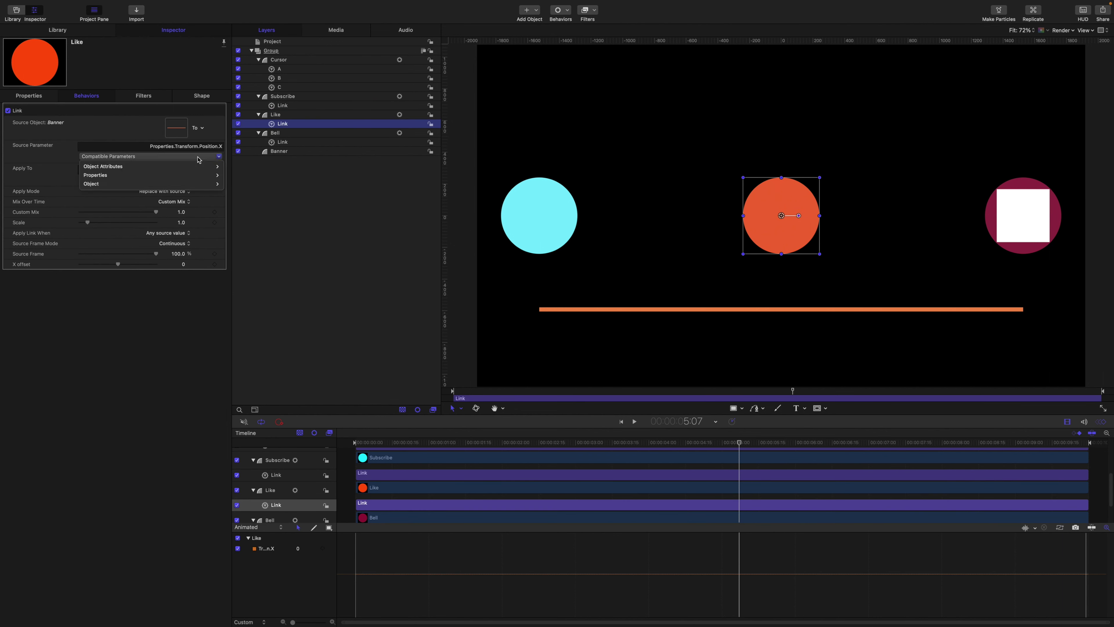
pyautogui.moveTo(201, 167)
pyautogui.moveTo(241, 176)
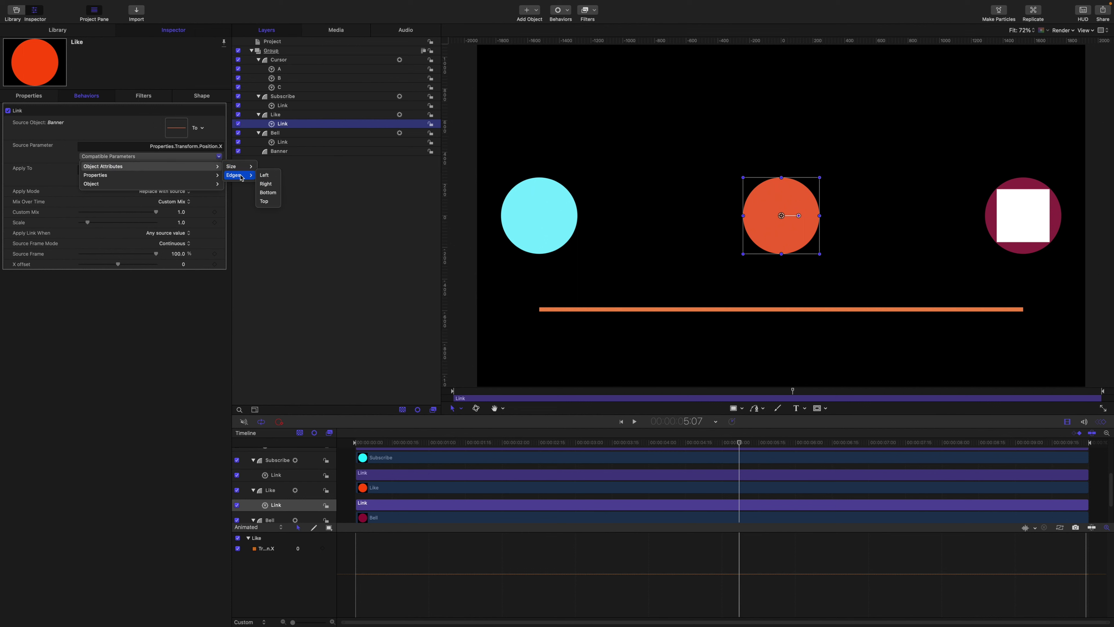
pyautogui.click(271, 184)
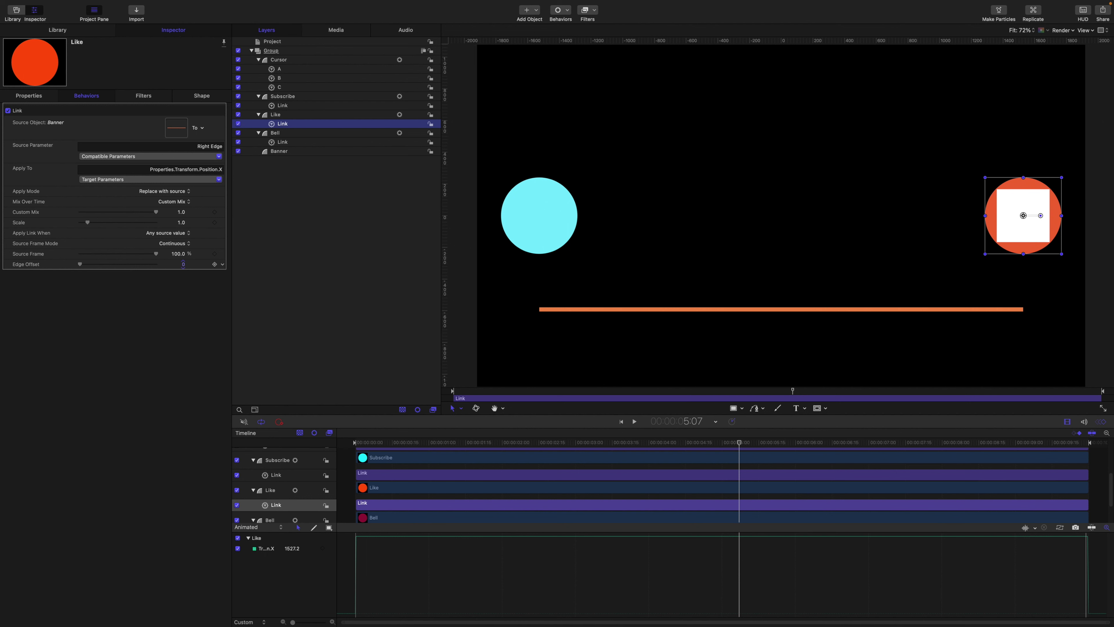
# Set the link's Edge Offset to -699.2 and preview the animation from the start.
pyautogui.moveTo(183, 263); pyautogui.dragTo(184, 268)
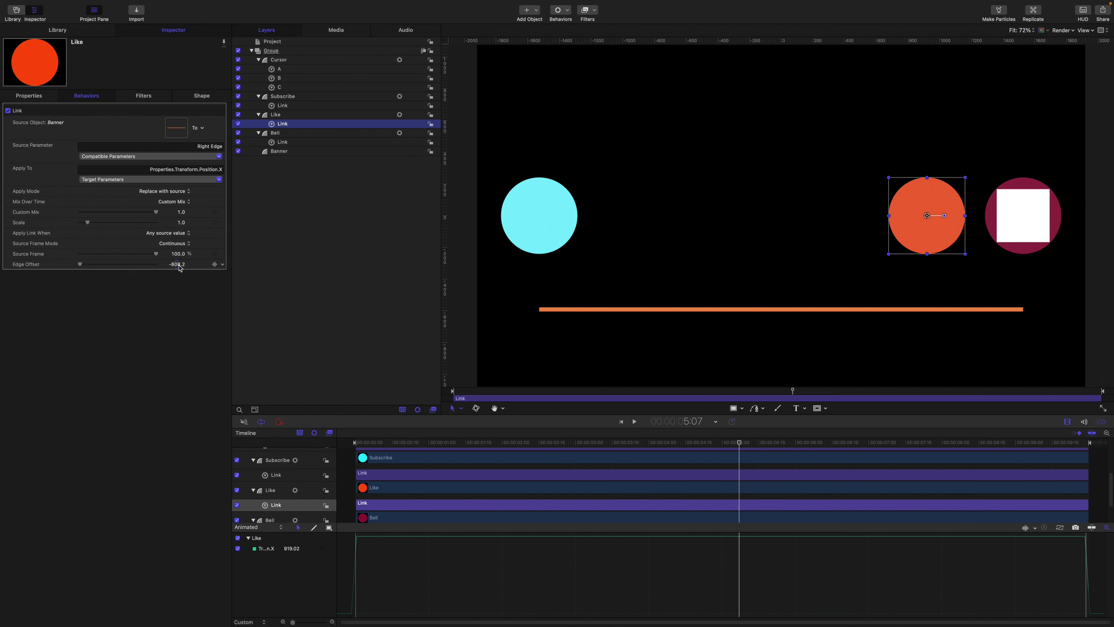
pyautogui.moveTo(182, 268); pyautogui.dragTo(165, 268)
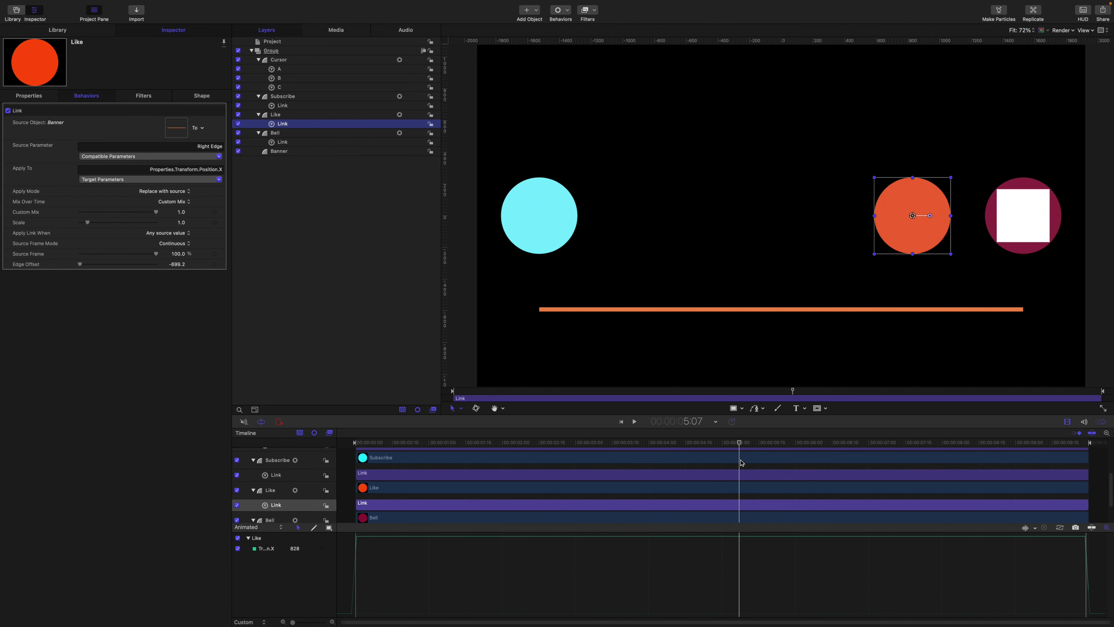
pyautogui.press('Home')
pyautogui.press('space')
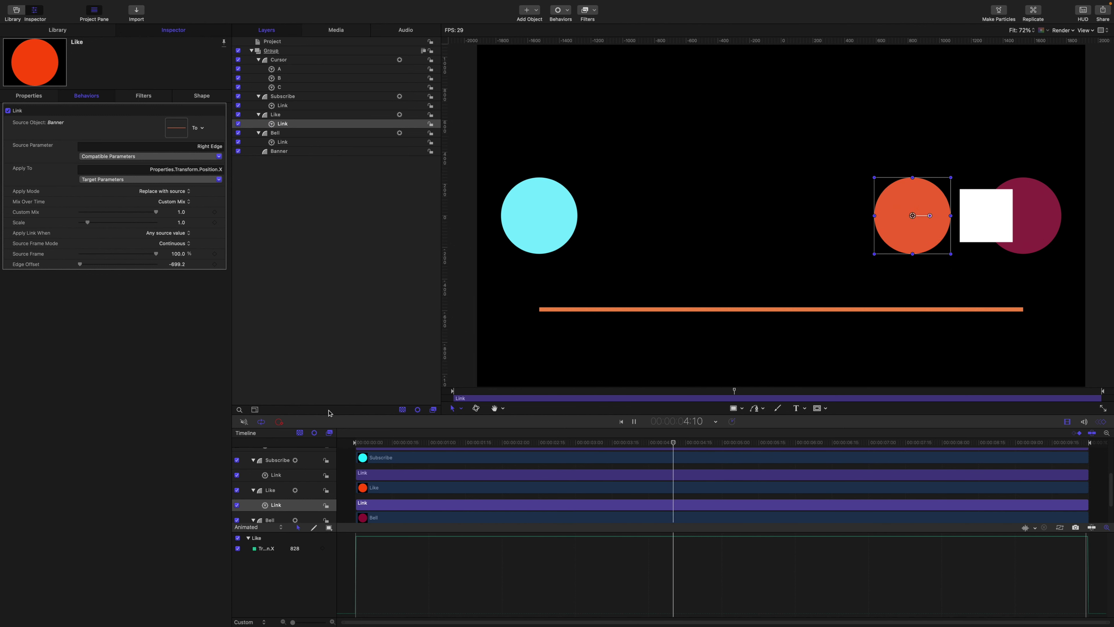
pyautogui.press('space')
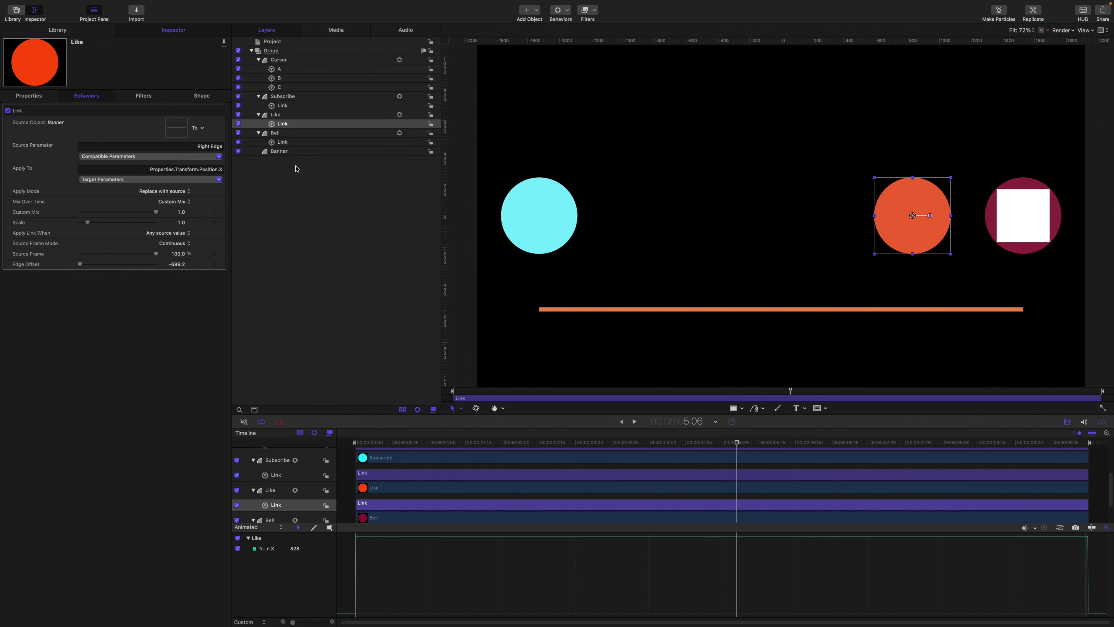
pyautogui.click(285, 150)
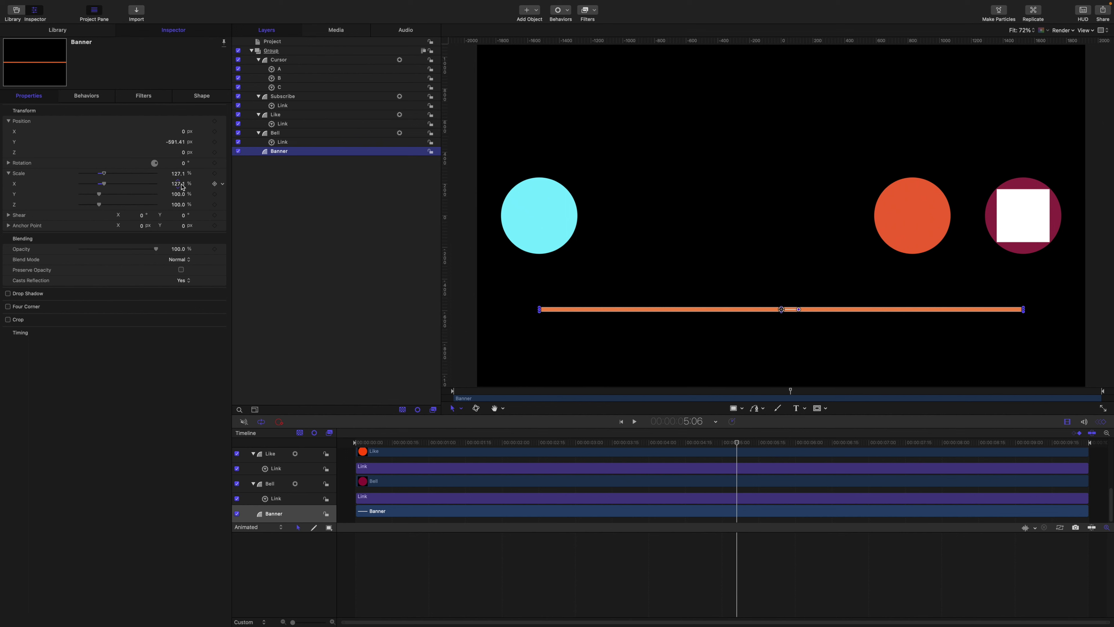
# Scale the Banner's X down to about 62% and preview playback from the start.
pyautogui.moveTo(182, 186)
pyautogui.mouseDown()
pyautogui.moveTo(154, 187)
pyautogui.moveTo(182, 183)
pyautogui.mouseUp()
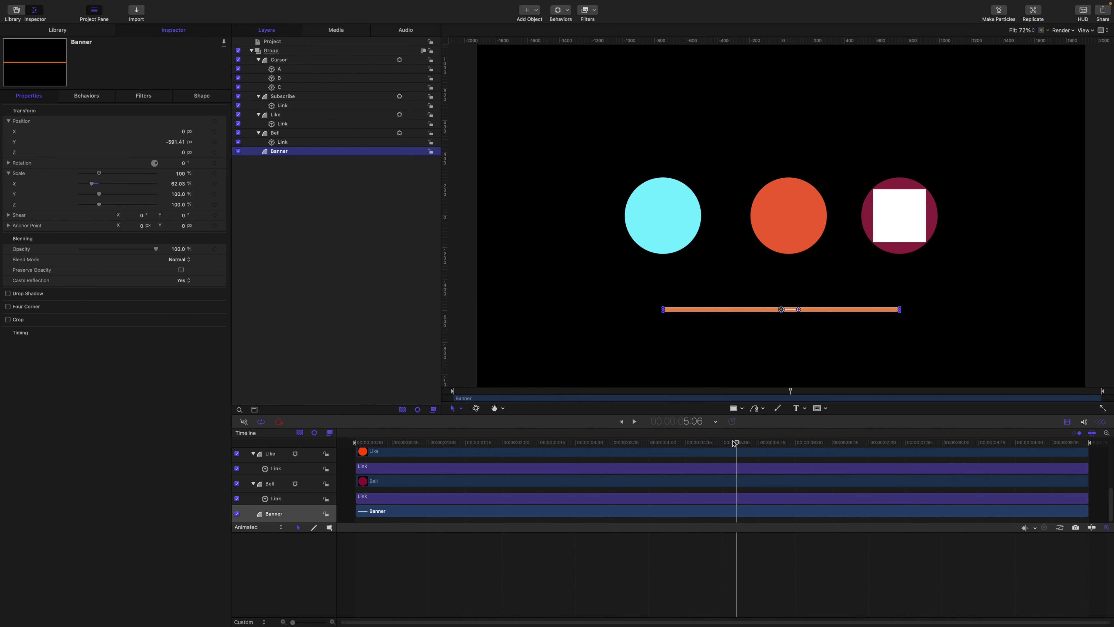
pyautogui.moveTo(735, 444); pyautogui.dragTo(357, 442)
pyautogui.press('space')
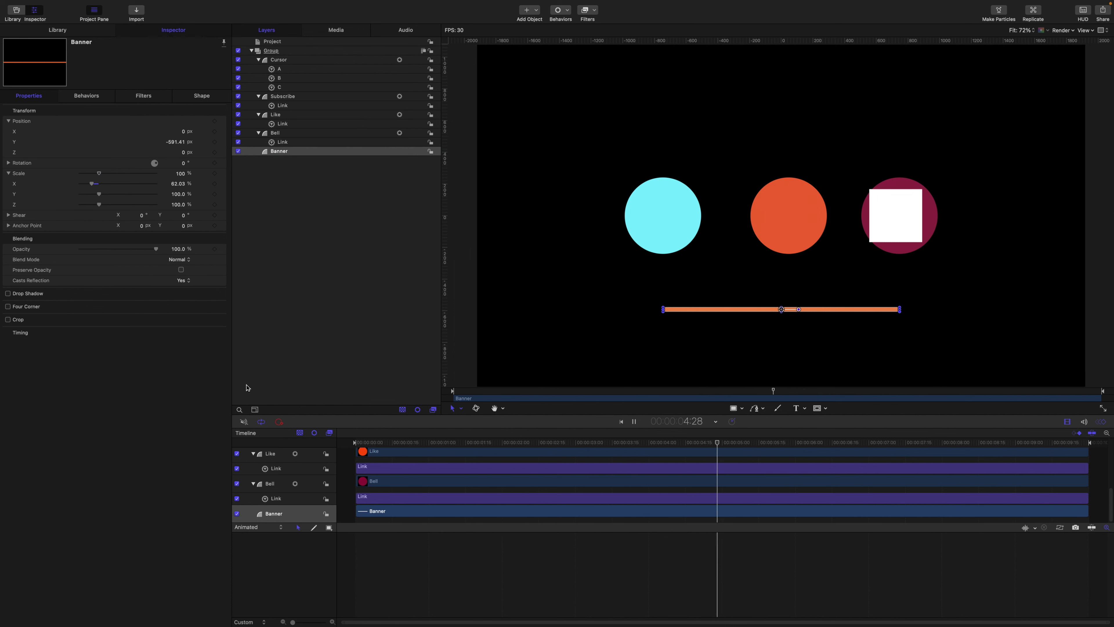
pyautogui.press('space')
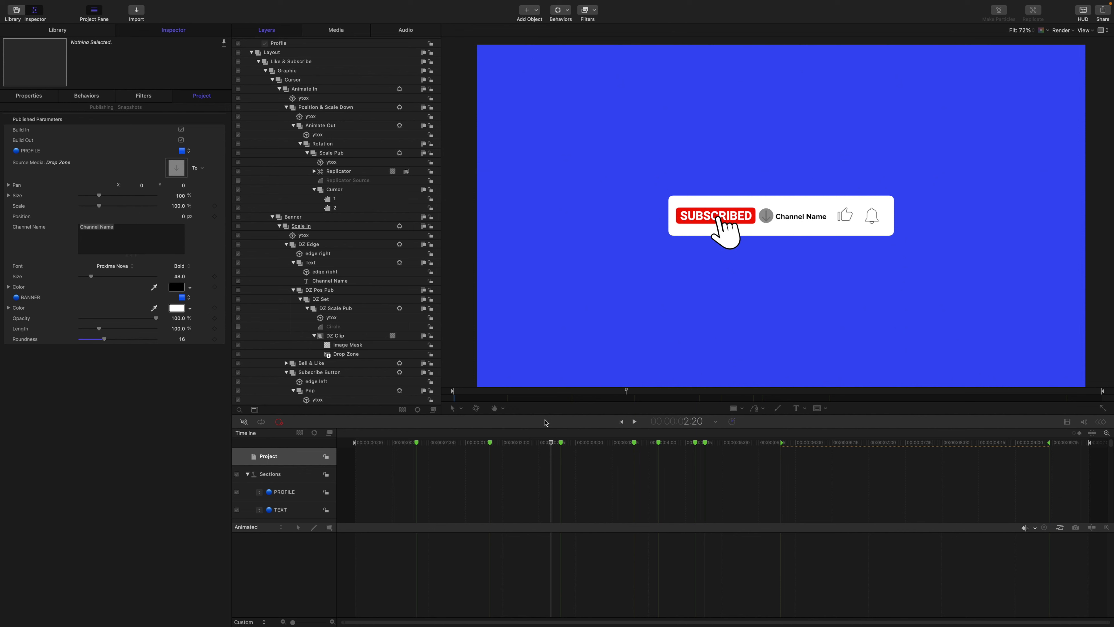
# Draw a small orange-filled rectangle inside the Banner group.
pyautogui.click(313, 217)
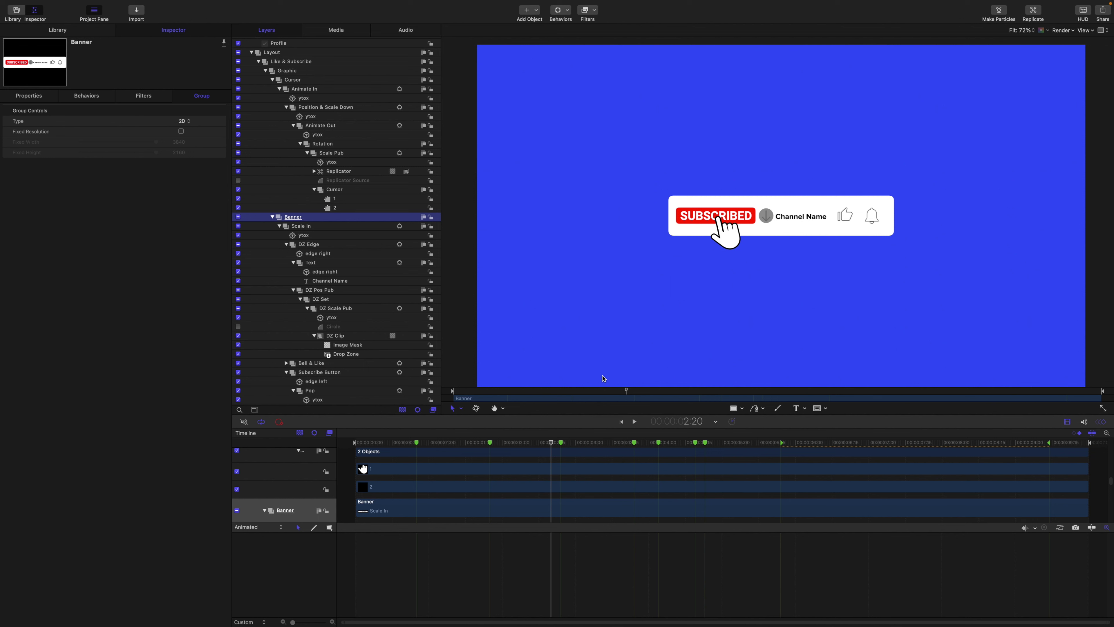
pyautogui.click(733, 409)
pyautogui.moveTo(547, 178); pyautogui.dragTo(554, 184)
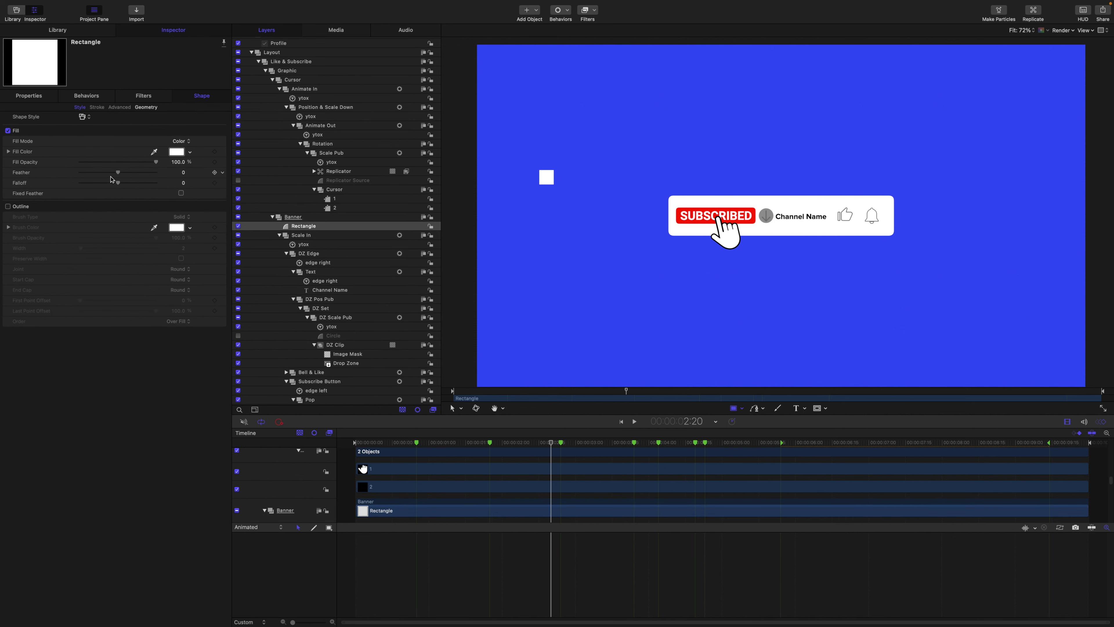
pyautogui.click(190, 152)
pyautogui.moveTo(203, 164); pyautogui.dragTo(208, 167)
# Rename the new rectangle layer to Null A.
pyautogui.click(314, 227)
pyautogui.click(314, 227)
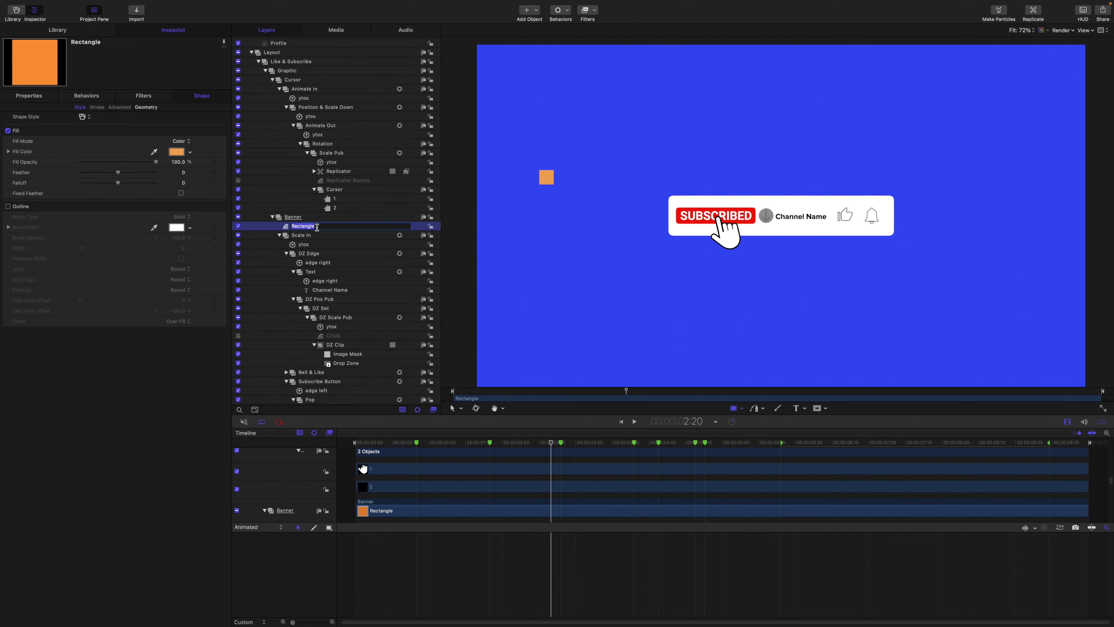
pyautogui.write('A')
pyautogui.press('Return')
# Set Null A's Position X and Y to 0.
pyautogui.click(36, 96)
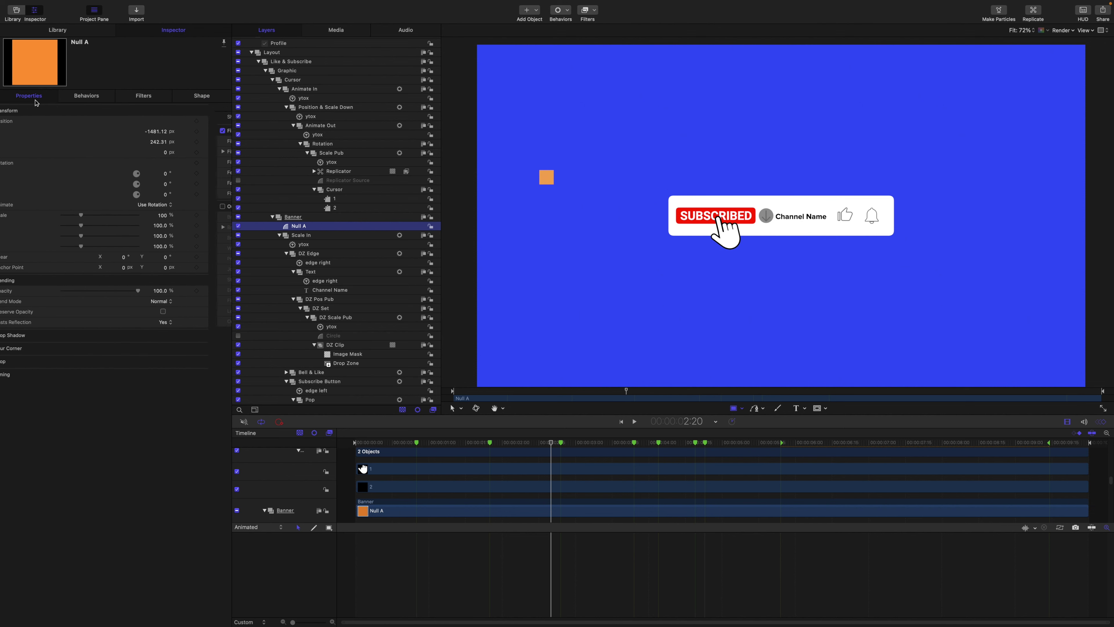
pyautogui.click(178, 142)
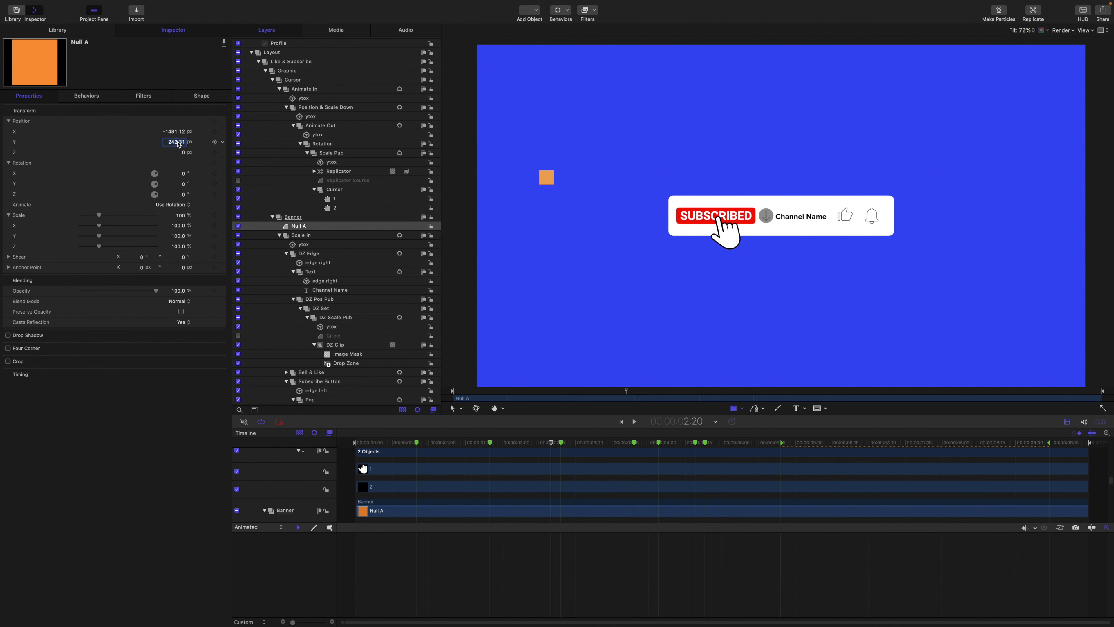
pyautogui.write('0')
pyautogui.press('Return')
pyautogui.click(176, 131)
pyautogui.write('0')
pyautogui.press('Return')
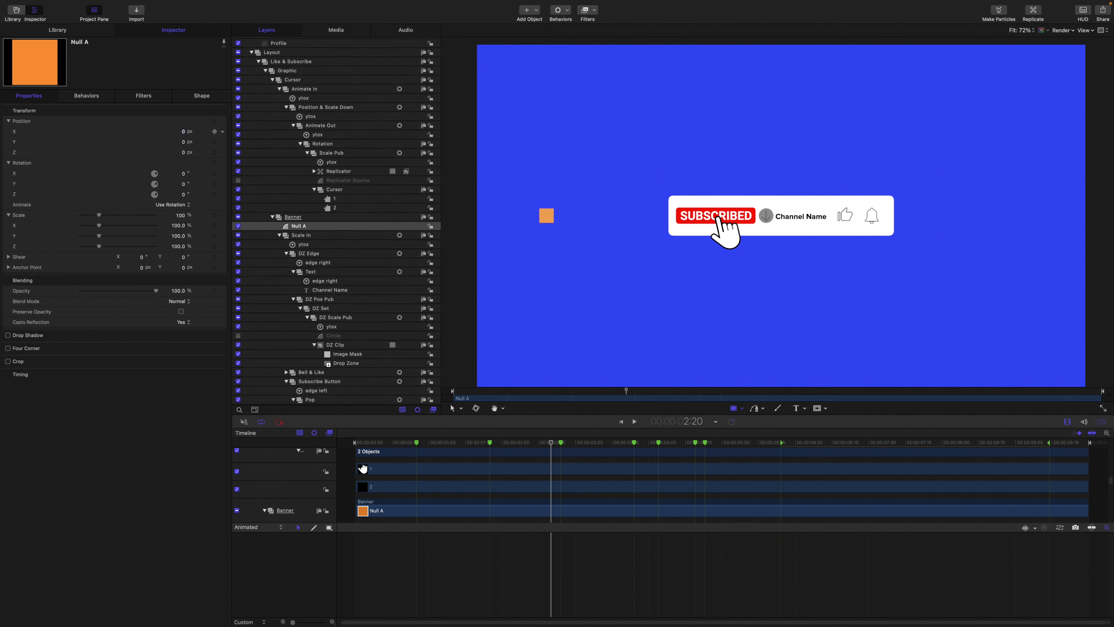
# Link Null A's Position X to the Base layer's left edge.
pyautogui.click(223, 131)
pyautogui.moveTo(256, 229)
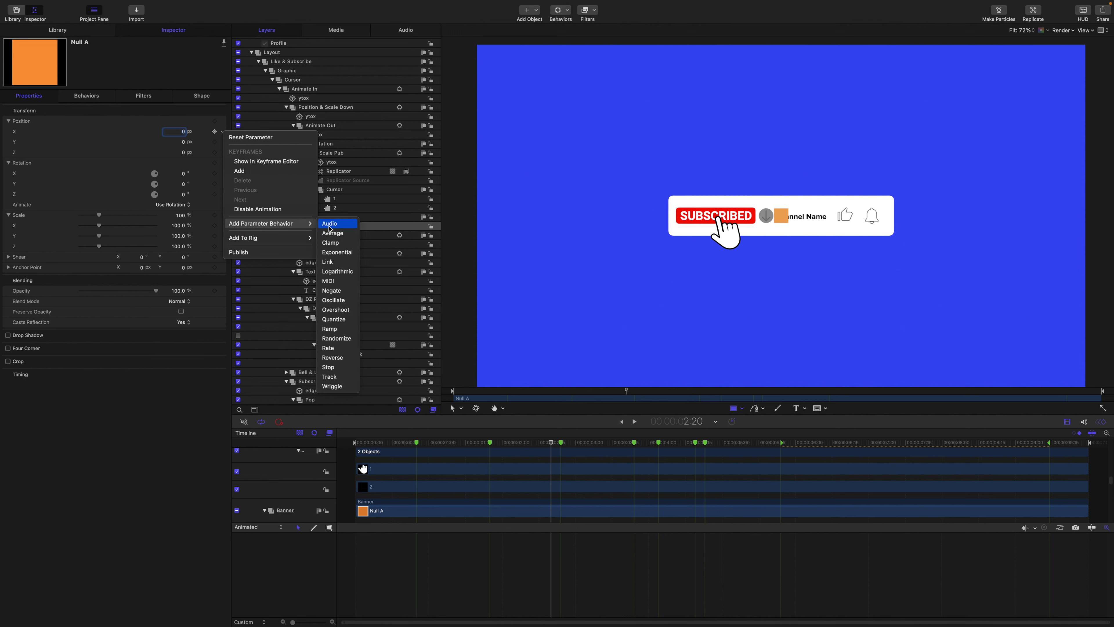
pyautogui.click(339, 265)
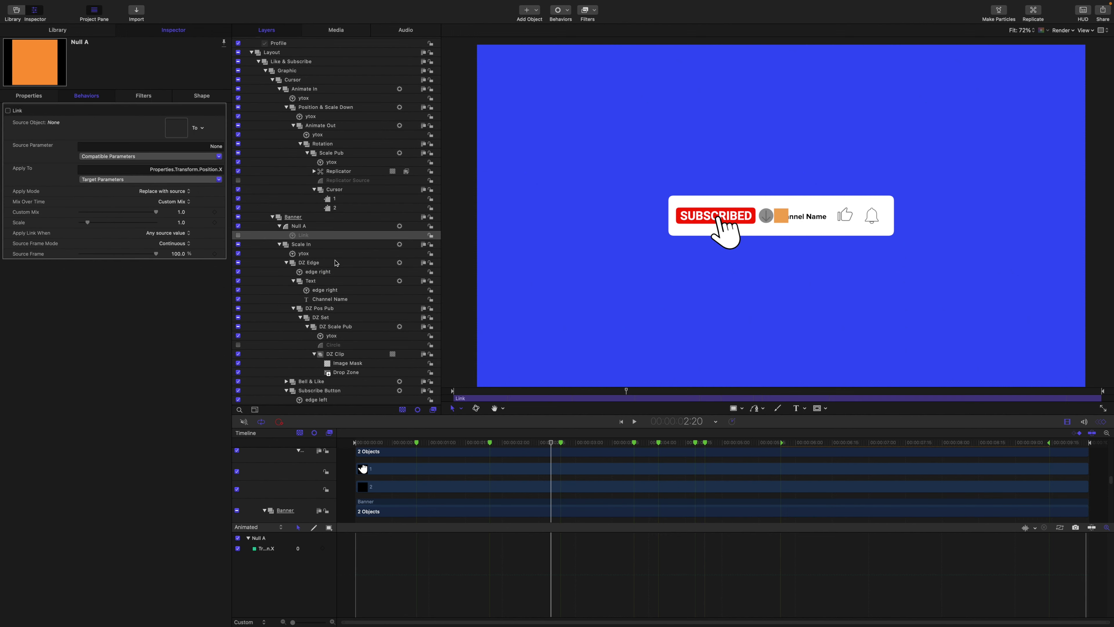
pyautogui.scroll(-5, 336, 263)
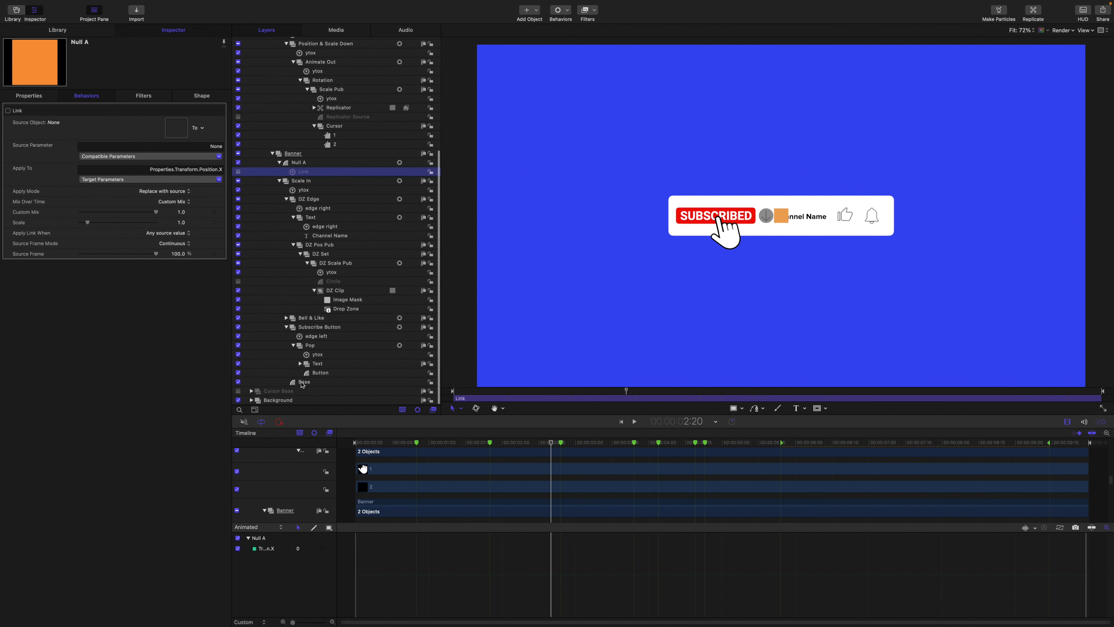
pyautogui.moveTo(302, 384); pyautogui.dragTo(176, 128)
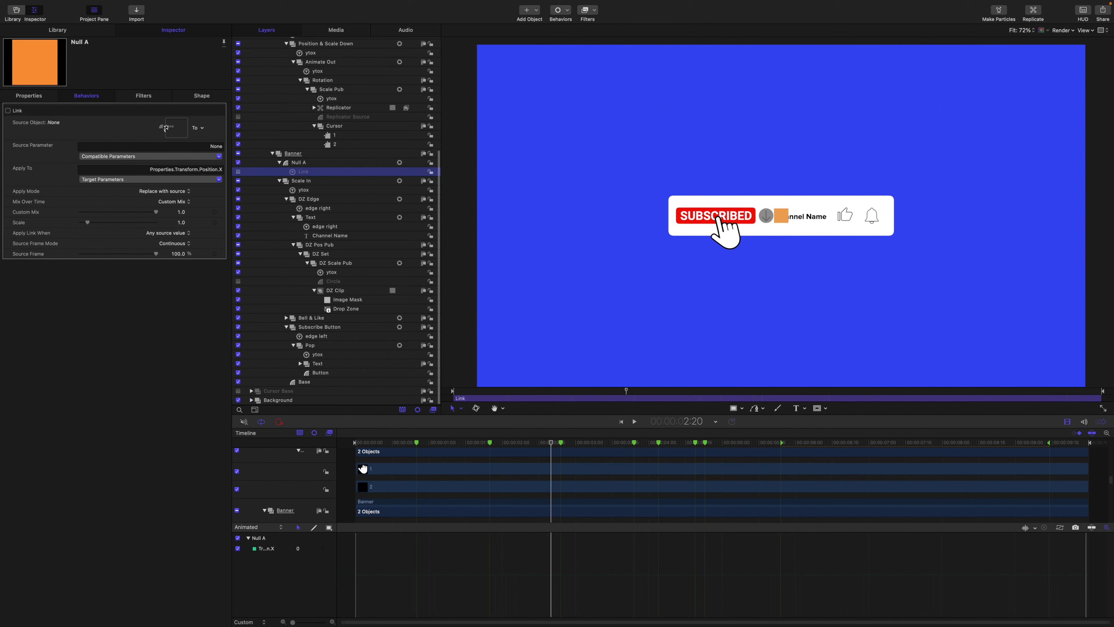
pyautogui.click(191, 158)
pyautogui.moveTo(206, 166)
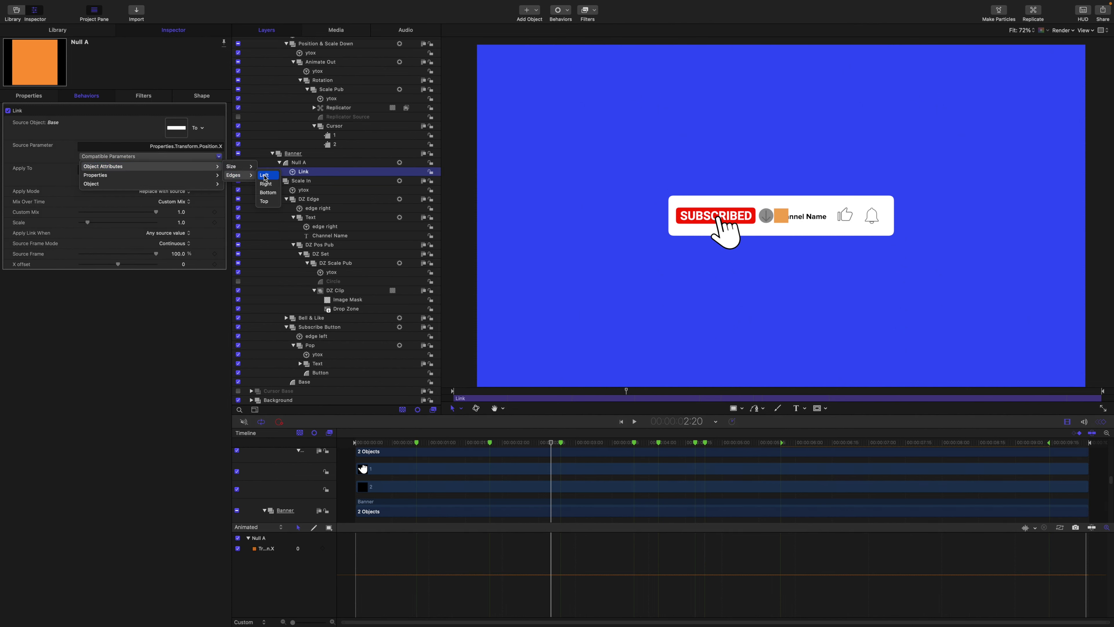
pyautogui.click(265, 178)
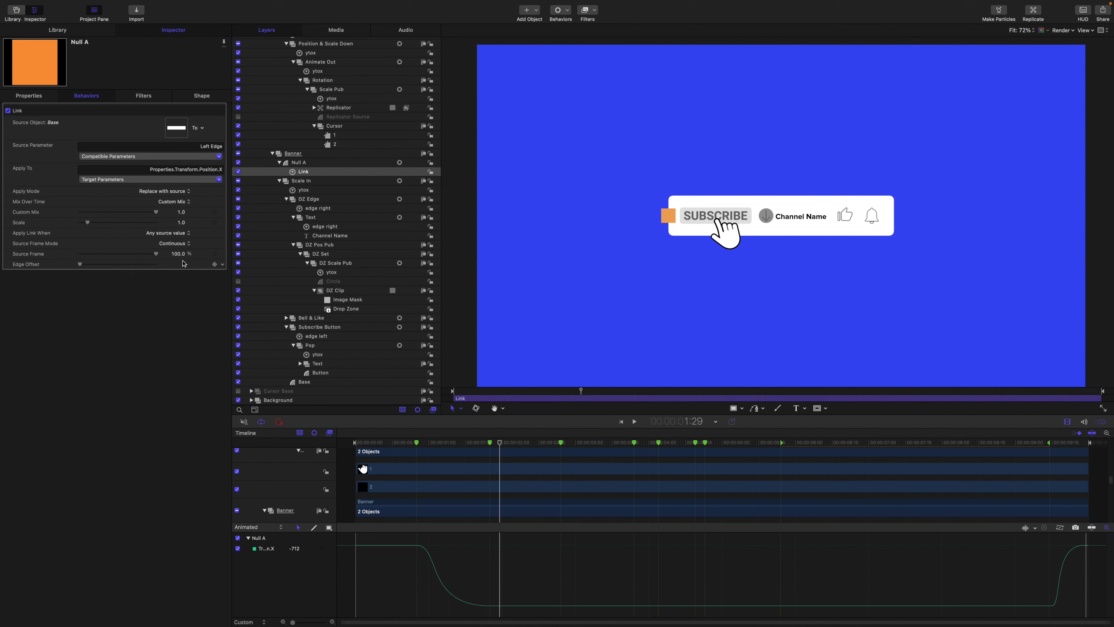
# Set the Edge Offset to 134 and rename the behaviour 'edge left'.
pyautogui.moveTo(184, 266); pyautogui.dragTo(211, 266)
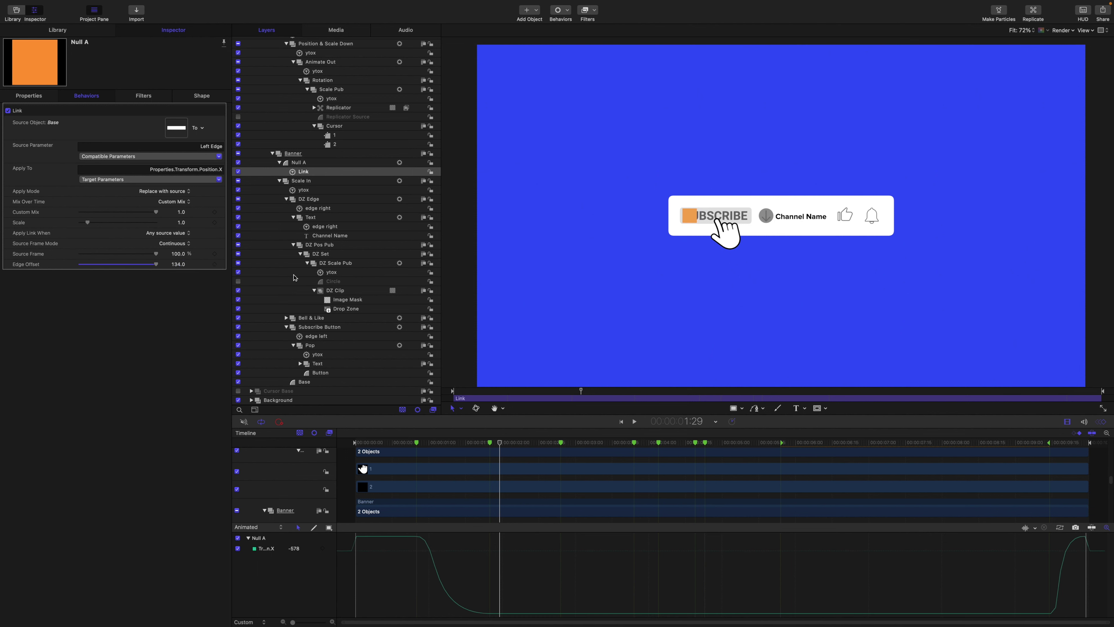
pyautogui.doubleClick(304, 171)
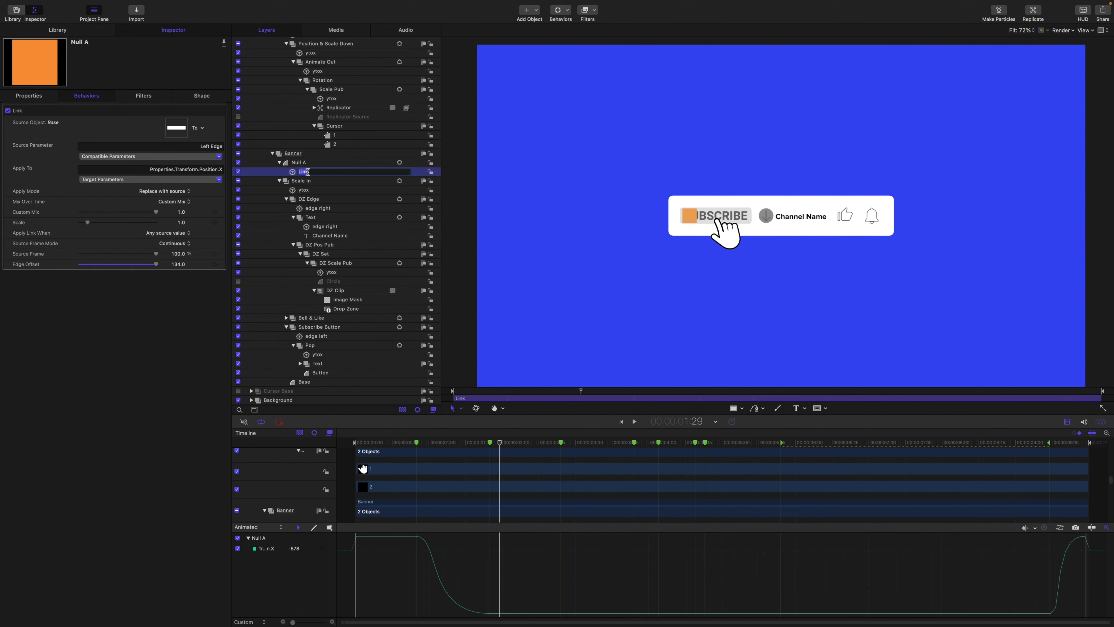
pyautogui.write('edge left')
pyautogui.press('Return')
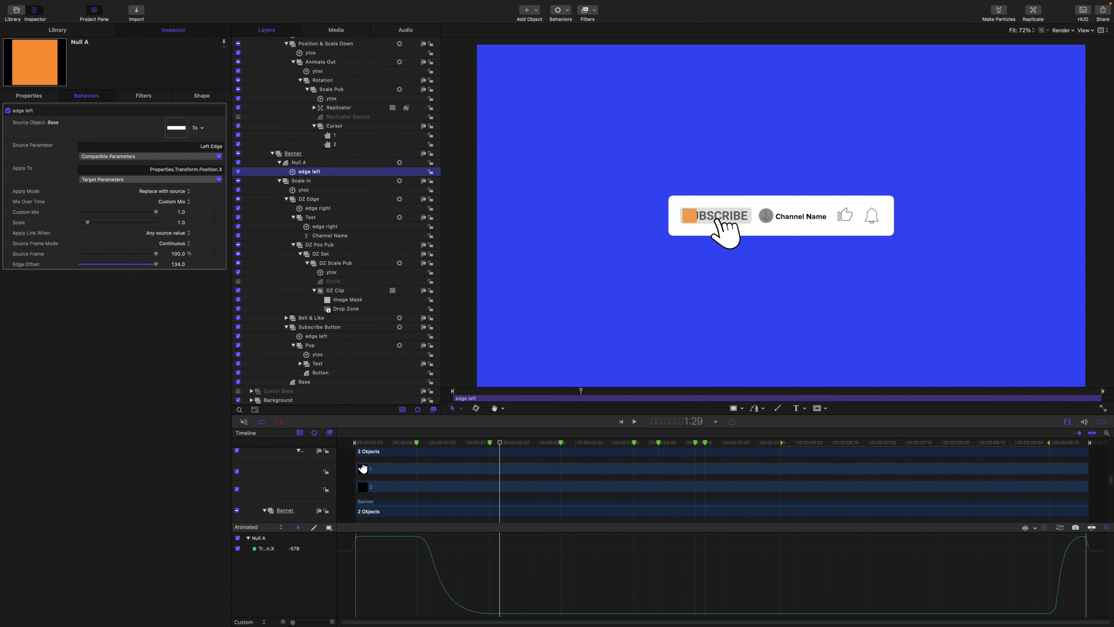
pyautogui.click(305, 163)
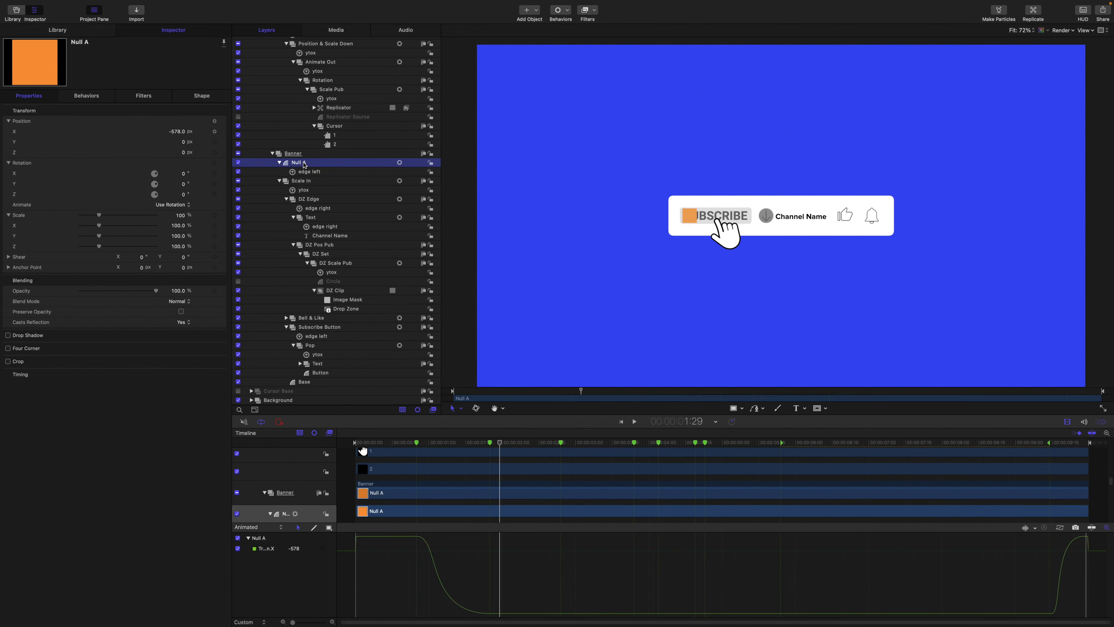
# Duplicate Null A with its link, place the copy beneath it, and name it Null B.
pyautogui.press('super+d')
pyautogui.press('super+bracketleft')
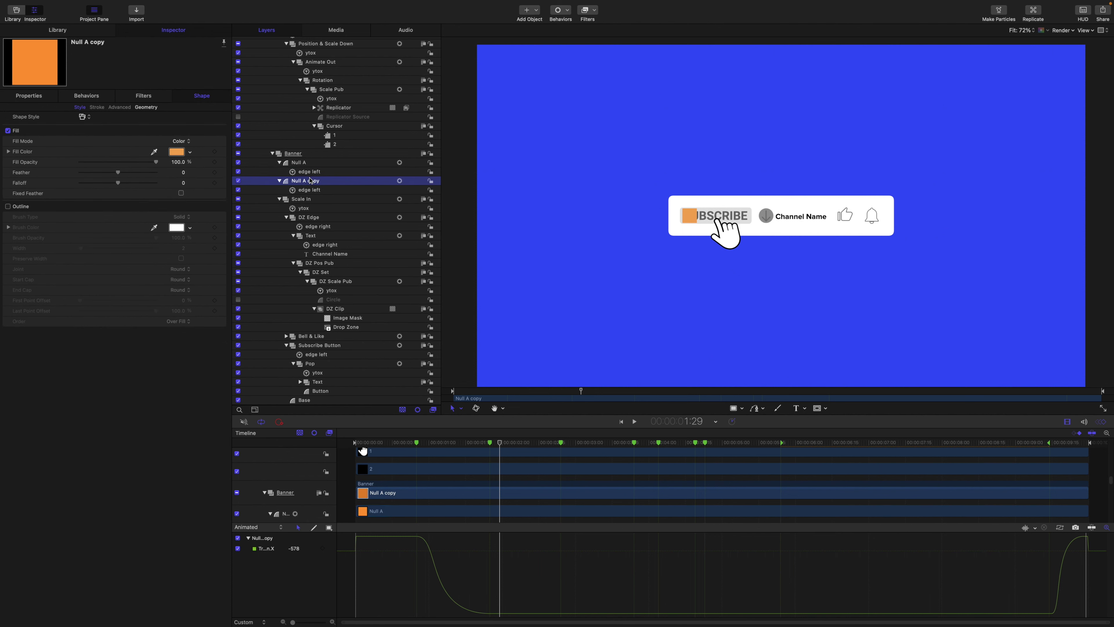
pyautogui.doubleClick(311, 181)
pyautogui.press('BackSpace')
pyautogui.press('BackSpace')
pyautogui.press('BackSpace')
pyautogui.press('BackSpace')
pyautogui.press('BackSpace')
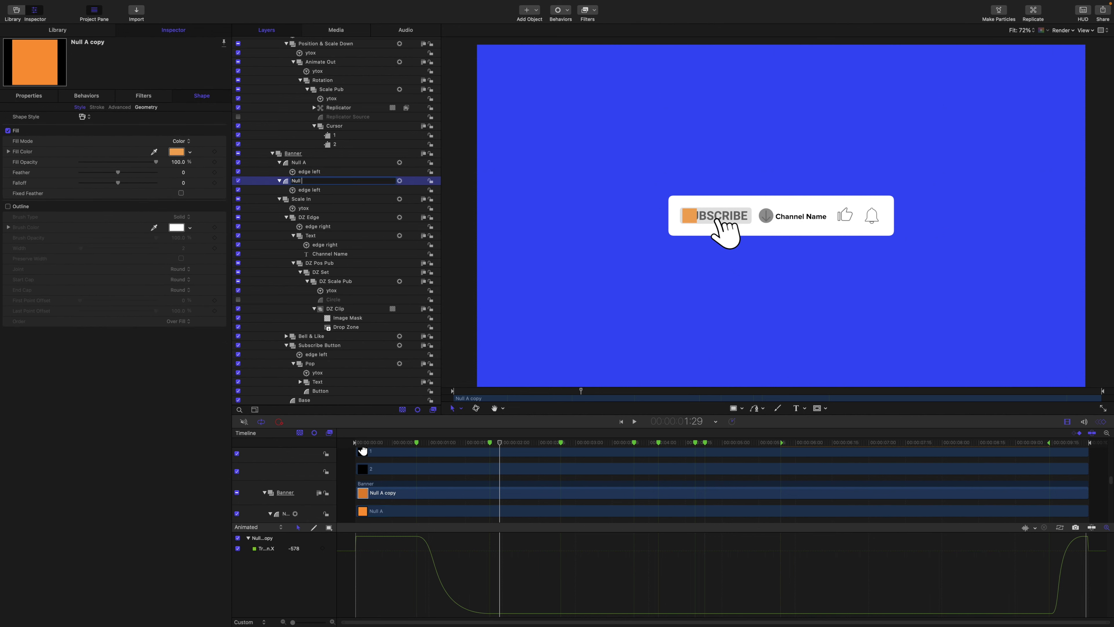
pyautogui.write('B')
pyautogui.press('Return')
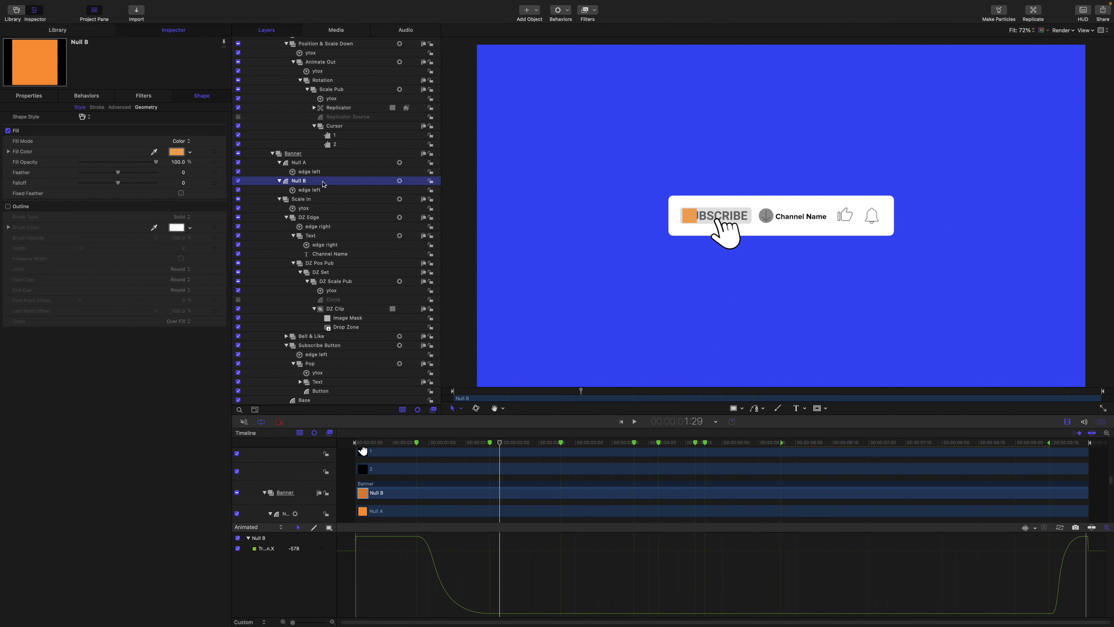
# Link Null B to the banner's Edges > Right and reset its Edge Offset to 0.
pyautogui.click(316, 191)
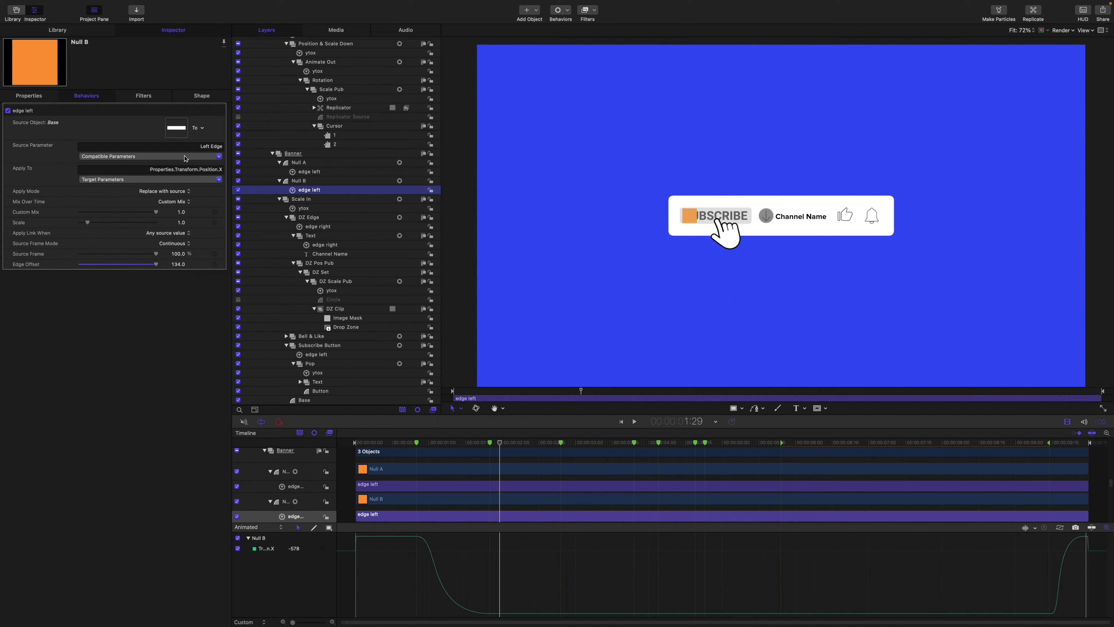
pyautogui.click(186, 158)
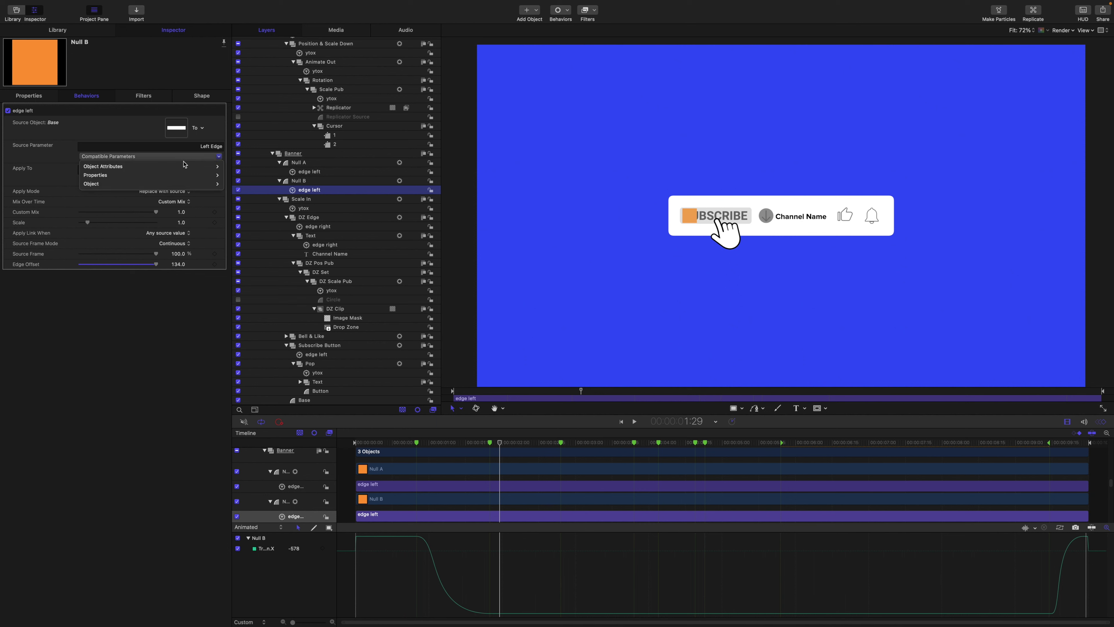
pyautogui.moveTo(186, 168)
pyautogui.moveTo(240, 177)
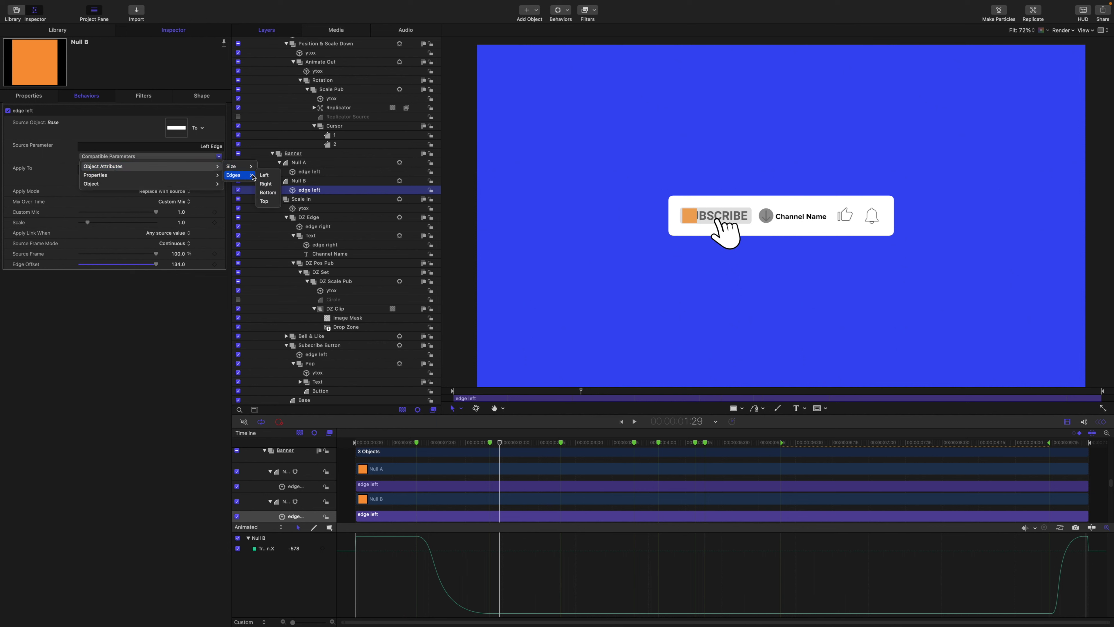
pyautogui.click(267, 184)
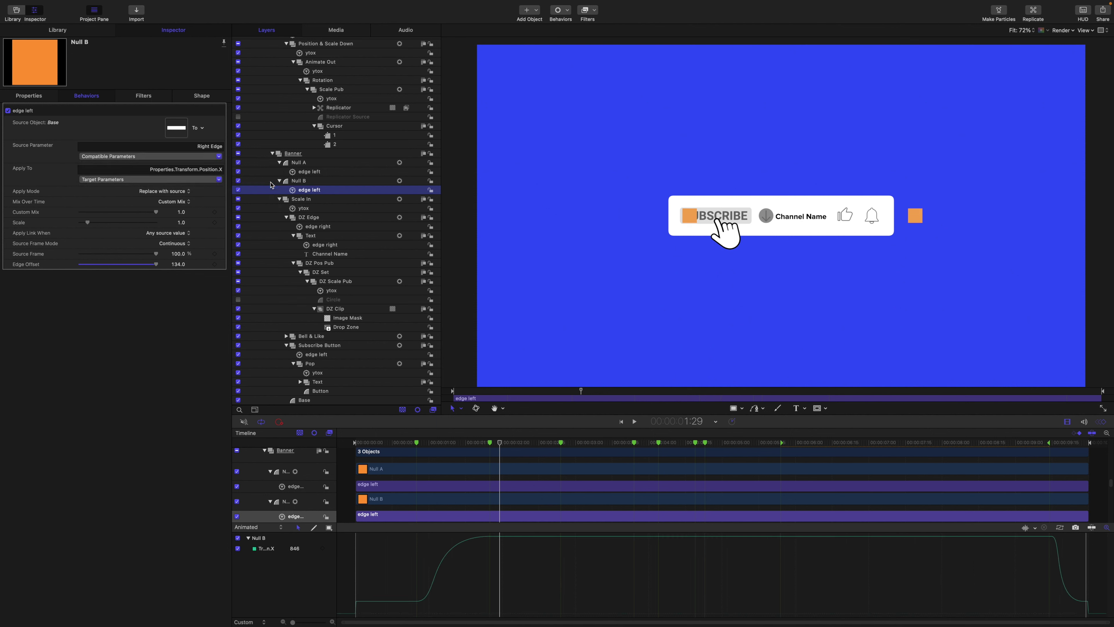
pyautogui.click(223, 268)
pyautogui.click(229, 268)
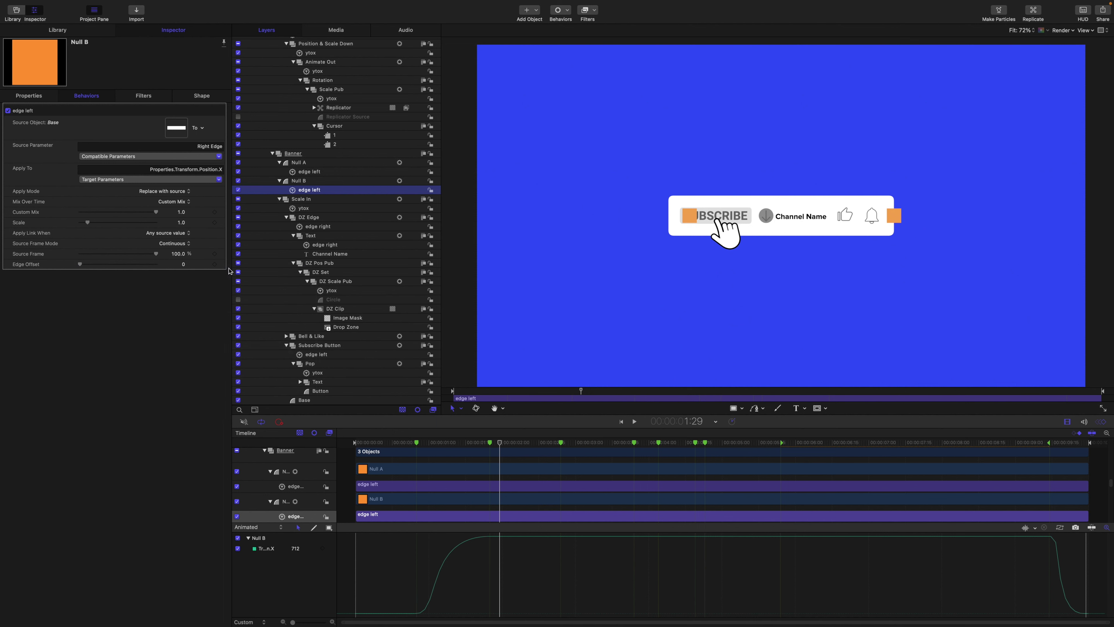
# Change Null B's fill colour to green.
pyautogui.click(313, 182)
pyautogui.click(190, 152)
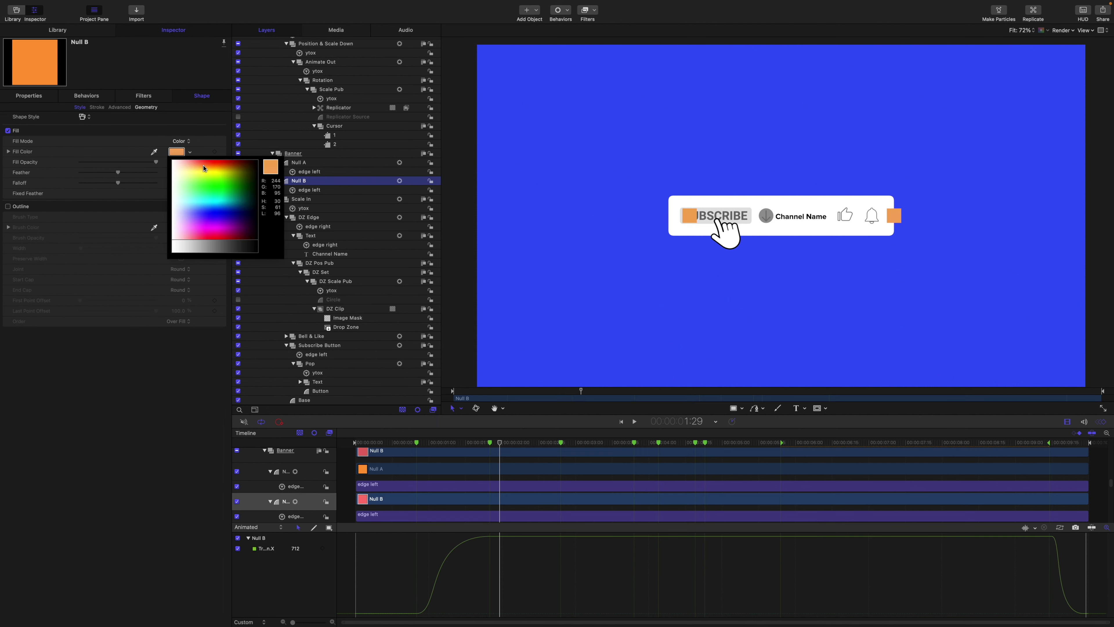
pyautogui.click(232, 192)
# Rename Null B's link behaviour 'edge right' and offset it left to -137.5.
pyautogui.click(314, 193)
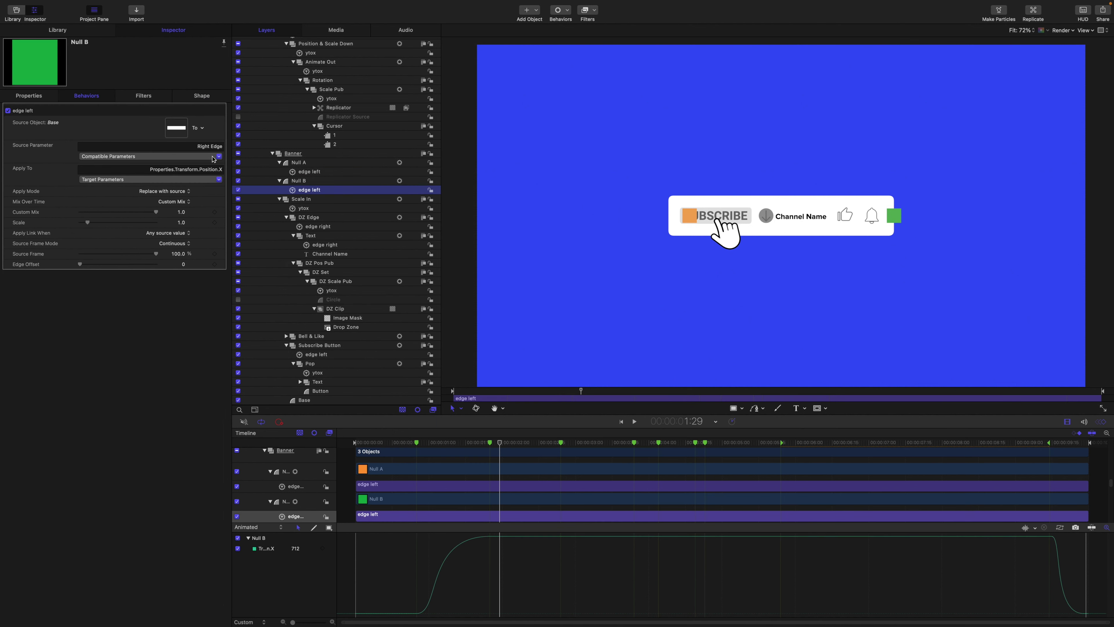
pyautogui.doubleClick(319, 191)
pyautogui.write('right')
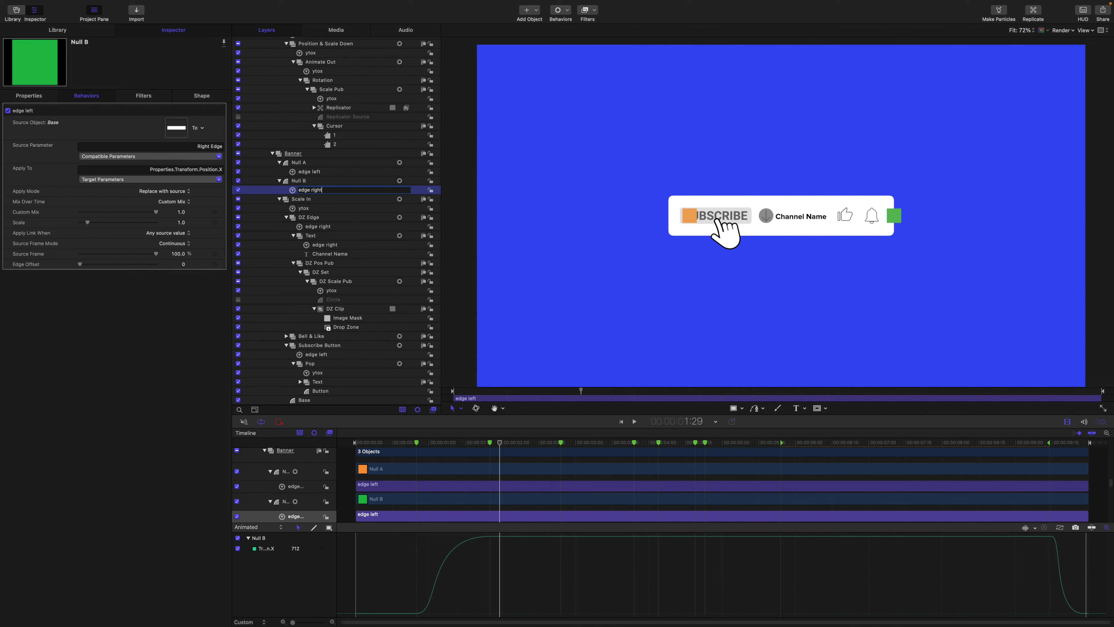
pyautogui.press('Return')
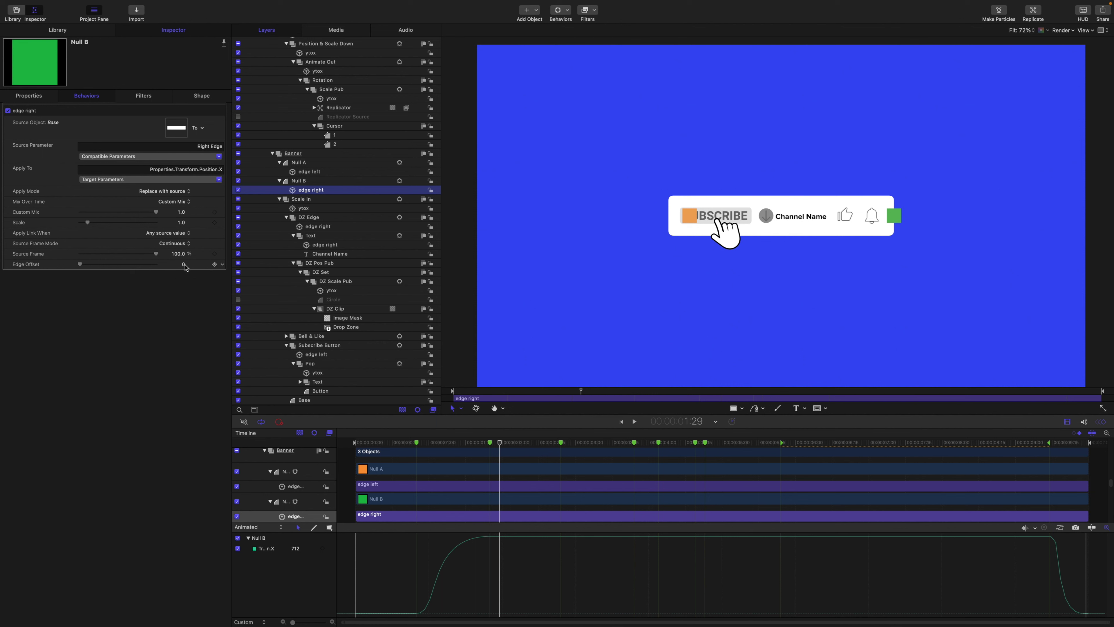
pyautogui.moveTo(186, 268); pyautogui.dragTo(148, 268)
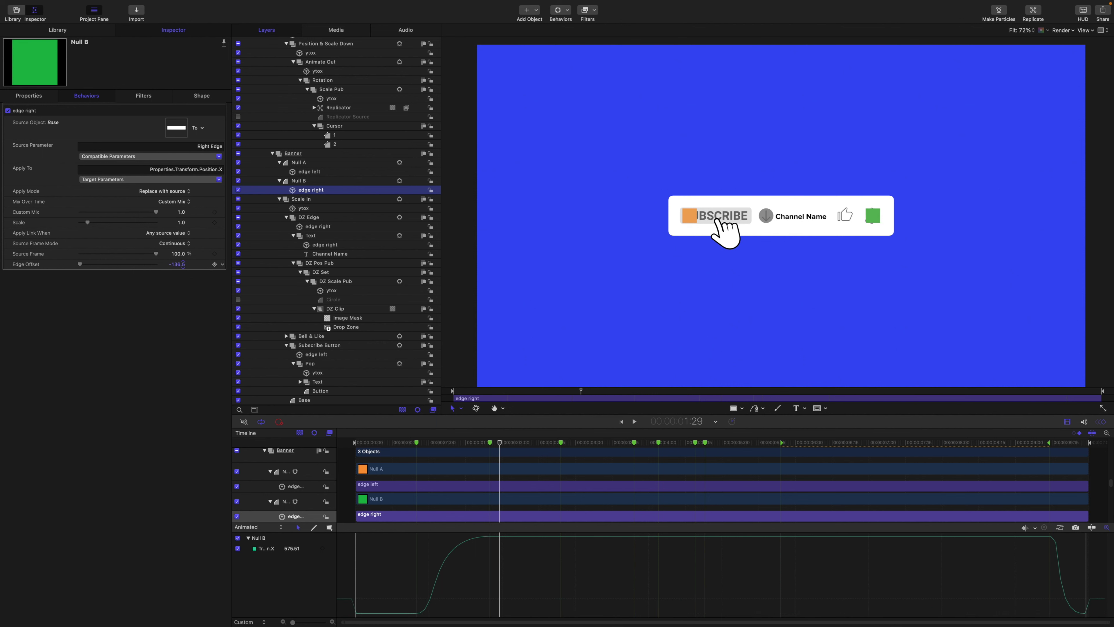
pyautogui.click(310, 182)
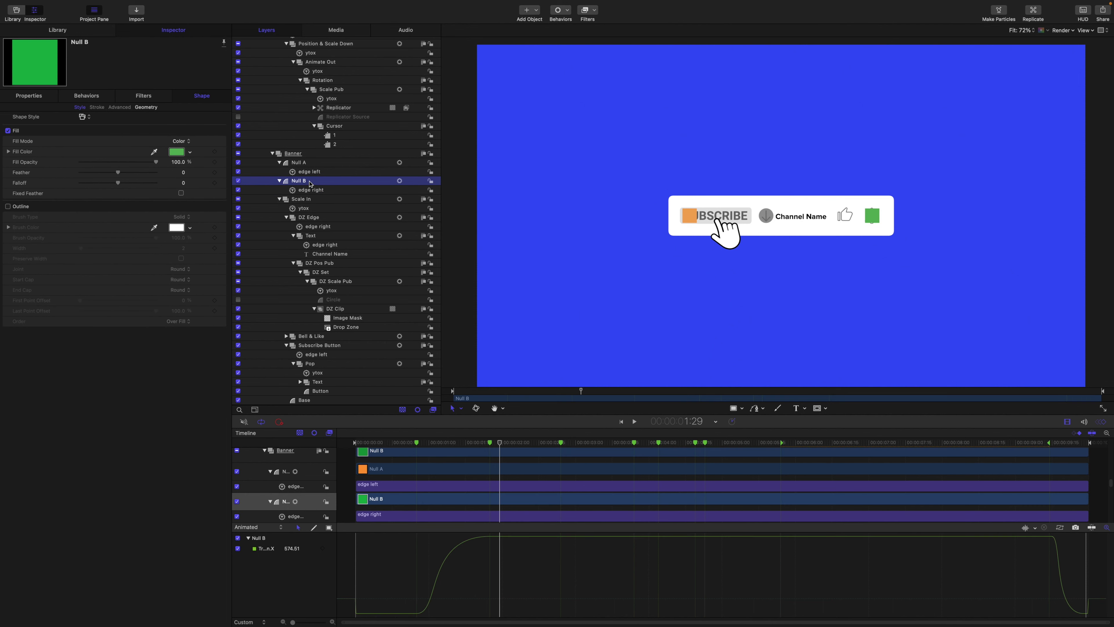
# Rename the green null to Null C and duplicate it as Null B.
pyautogui.doubleClick(310, 181)
pyautogui.write('C')
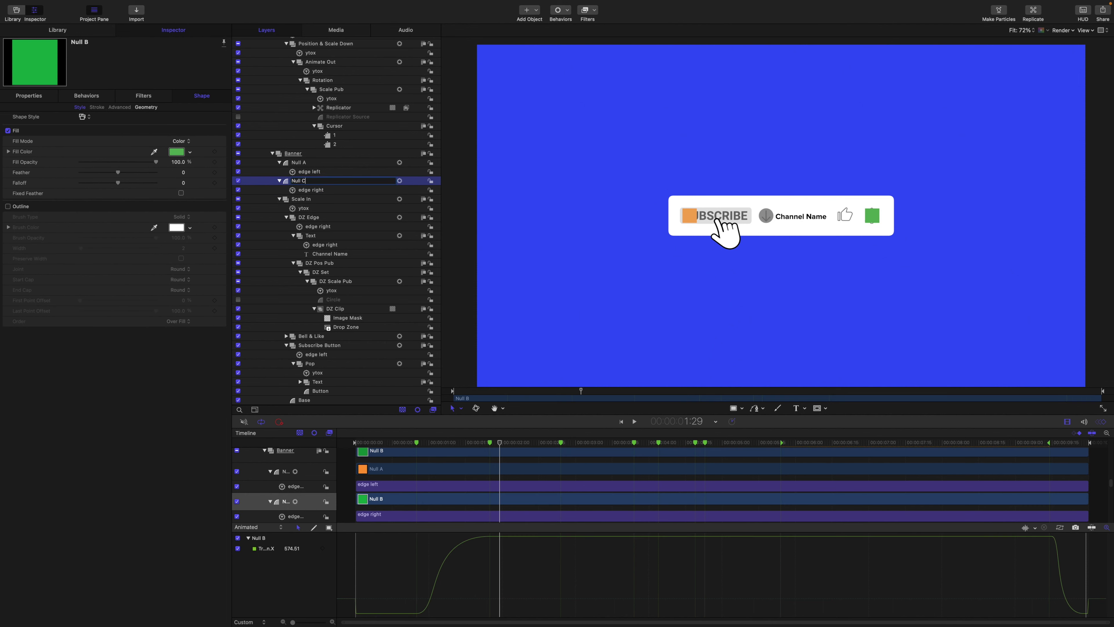
pyautogui.press('Return')
pyautogui.press('super+d')
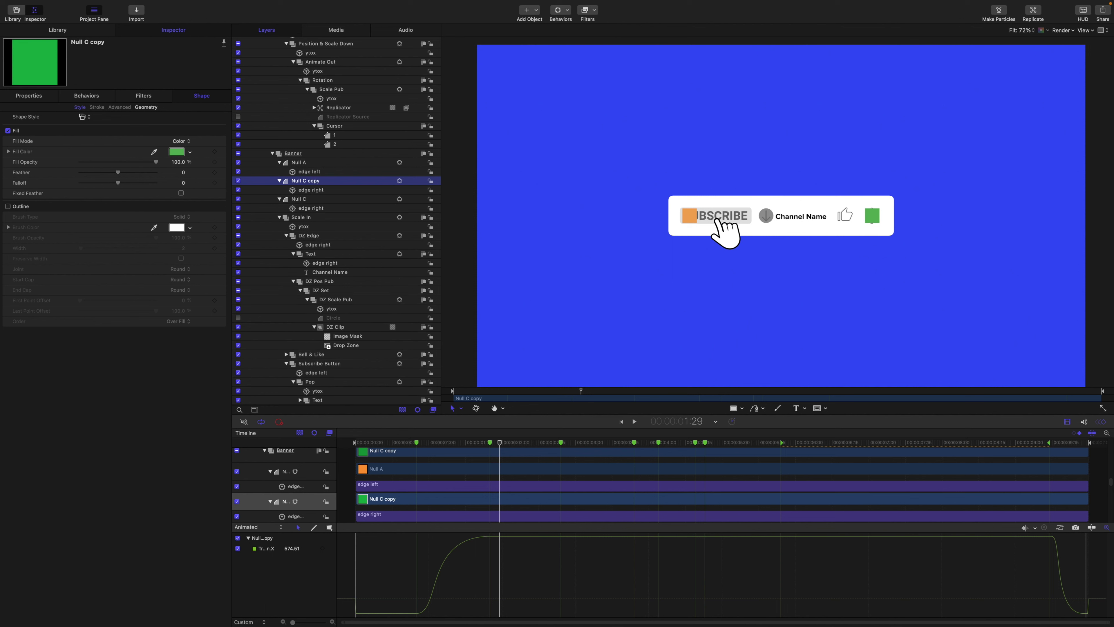
pyautogui.doubleClick(317, 181)
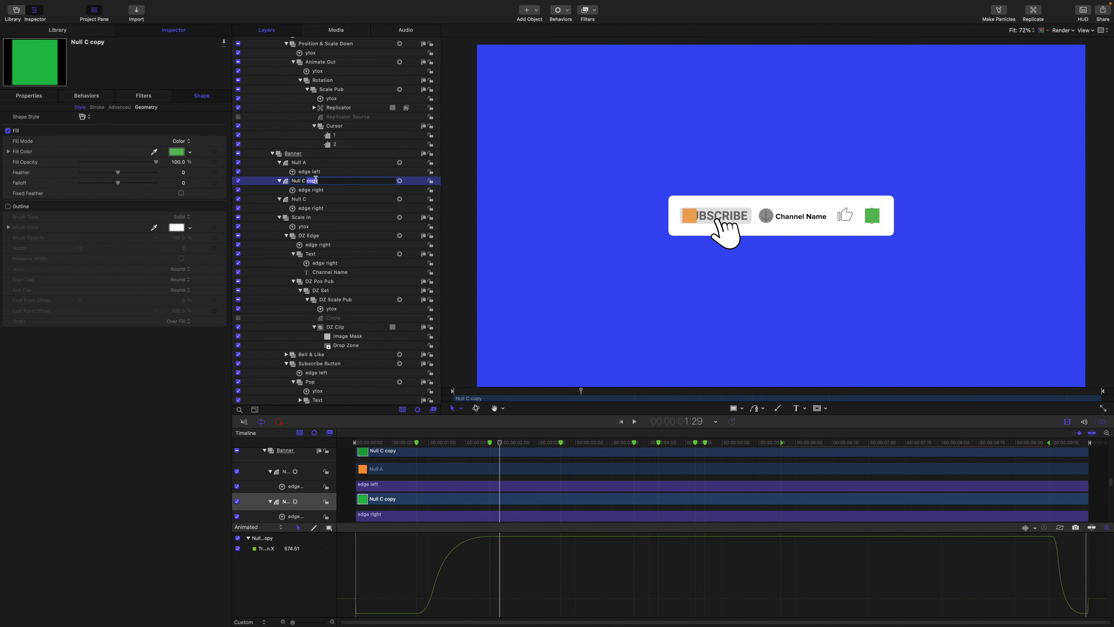
pyautogui.press('BackSpace')
pyautogui.press('BackSpace')
pyautogui.press('BackSpace')
pyautogui.press('BackSpace')
pyautogui.press('BackSpace')
pyautogui.press('Return')
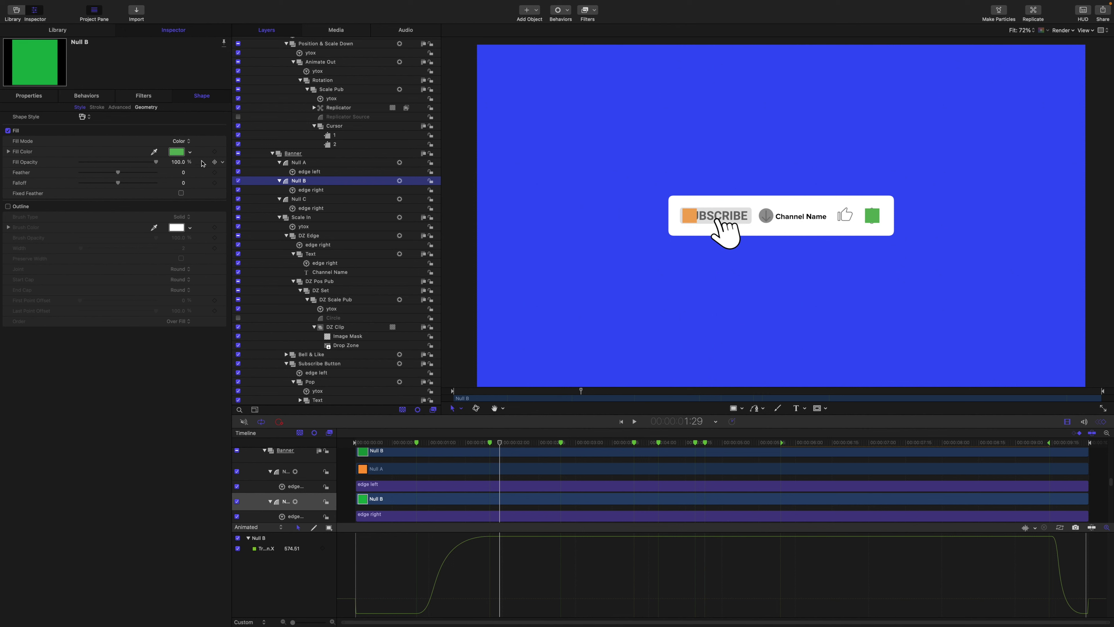
# Make Null B blue and set its edge right offset to -311.8, over the like icon.
pyautogui.click(190, 152)
pyautogui.moveTo(196, 173); pyautogui.dragTo(210, 215)
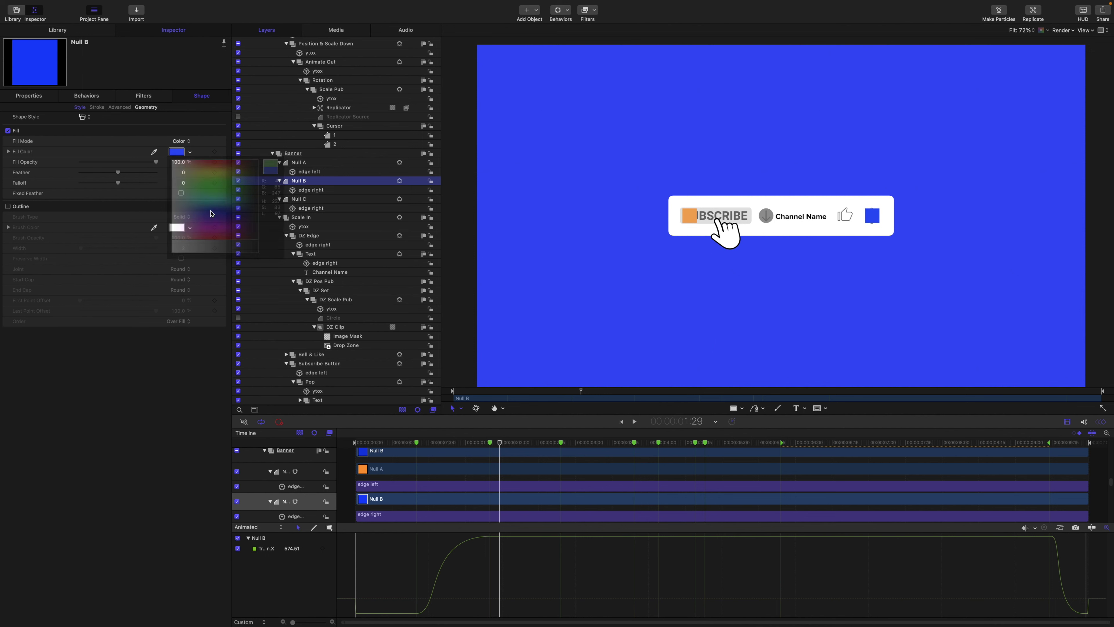
pyautogui.click(309, 190)
pyautogui.moveTo(177, 265); pyautogui.dragTo(176, 265)
pyautogui.scroll(-2, 306, 263)
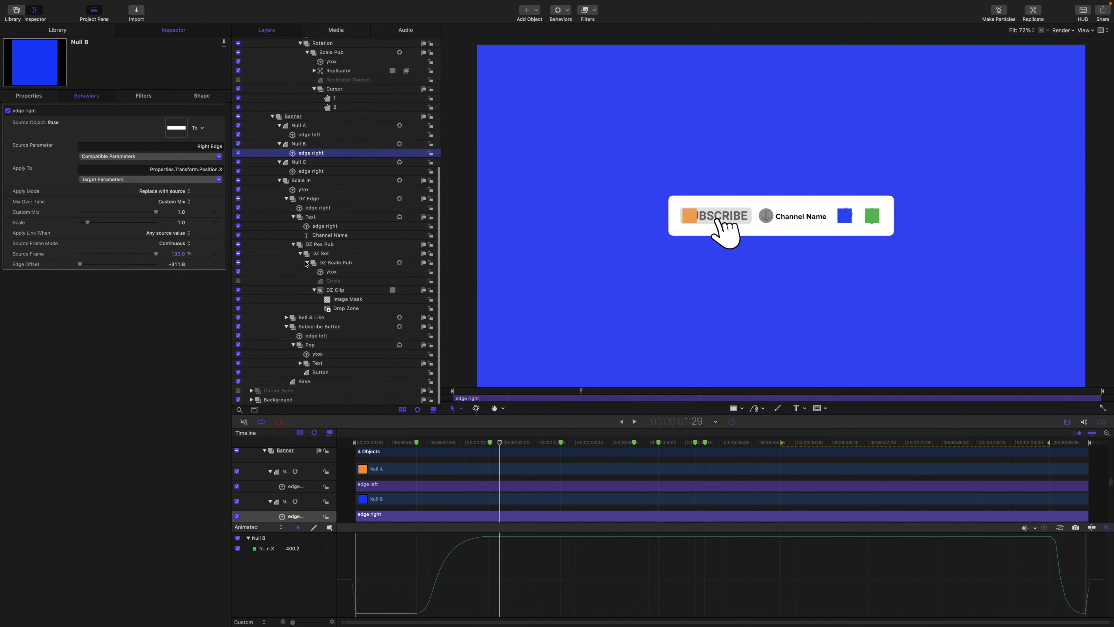
pyautogui.click(305, 382)
# Scrub the Base layer's Scale X wider, then restore its original width.
pyautogui.click(35, 98)
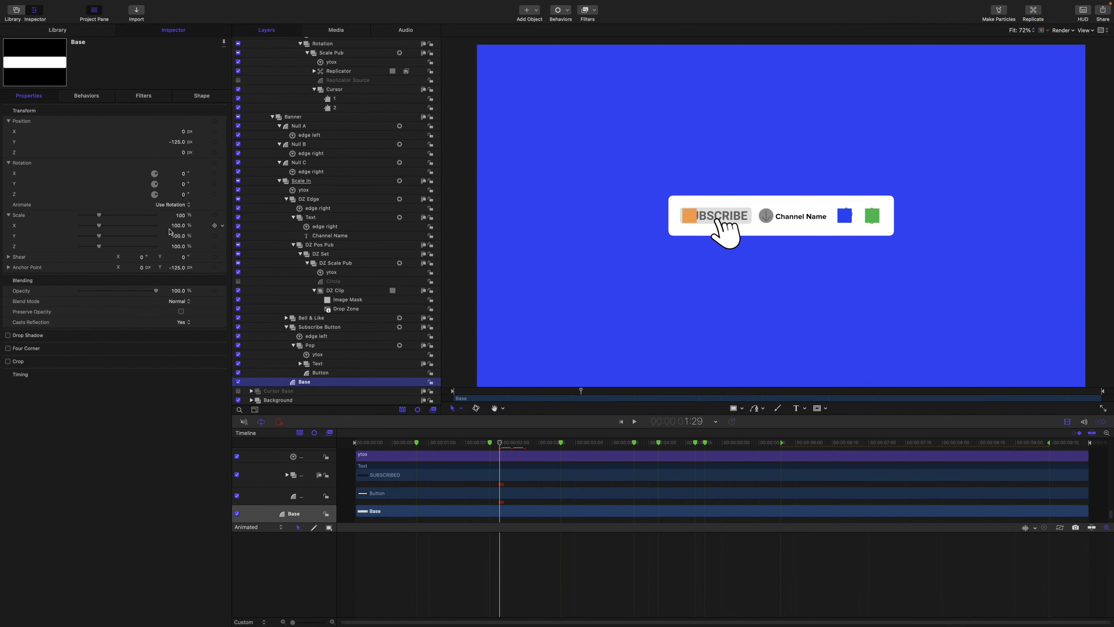
pyautogui.moveTo(179, 229); pyautogui.dragTo(178, 226)
pyautogui.moveTo(178, 226); pyautogui.dragTo(178, 229)
# Scroll the Layers list and select the cursor's Position & Scale Down group.
pyautogui.press('F4')
pyautogui.scroll(-3, 501, 445)
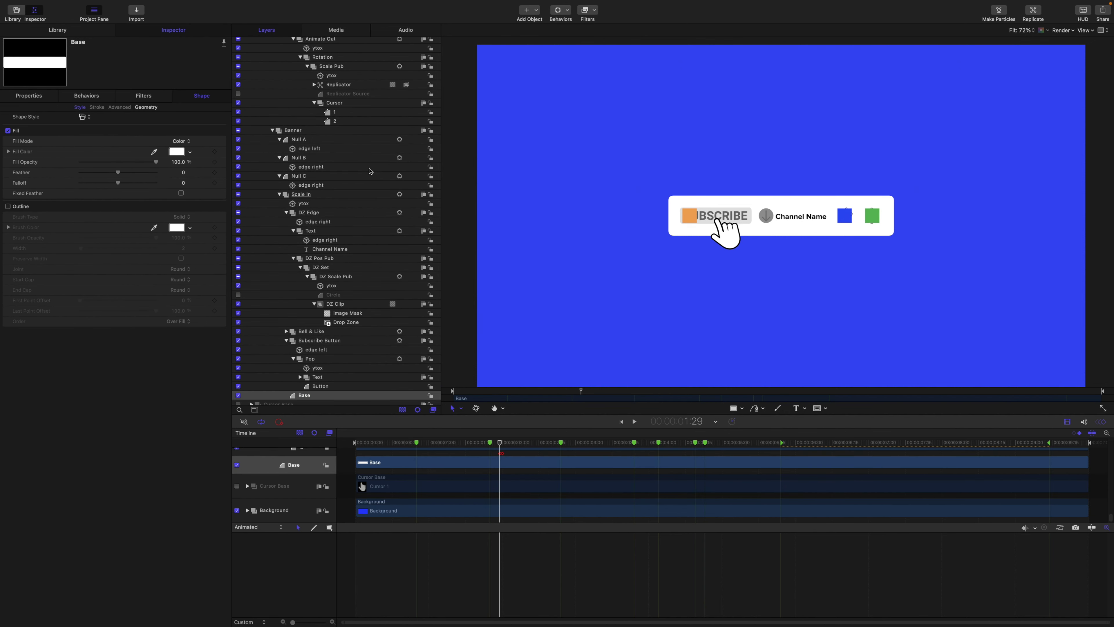
pyautogui.scroll(5, 371, 170)
pyautogui.scroll(3, 371, 170)
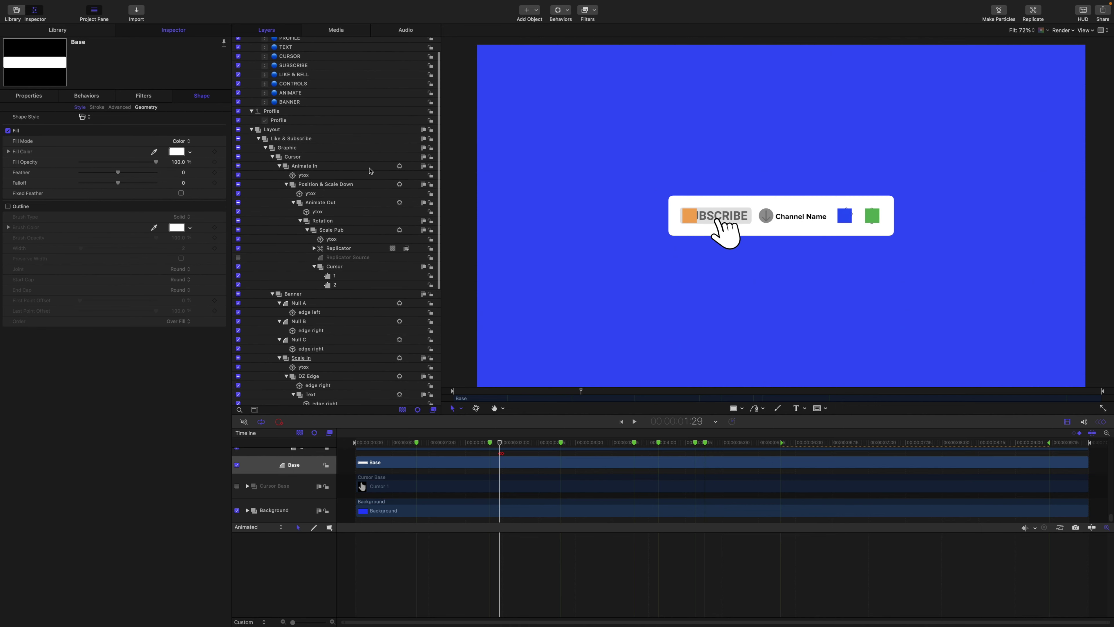
pyautogui.scroll(-2, 370, 171)
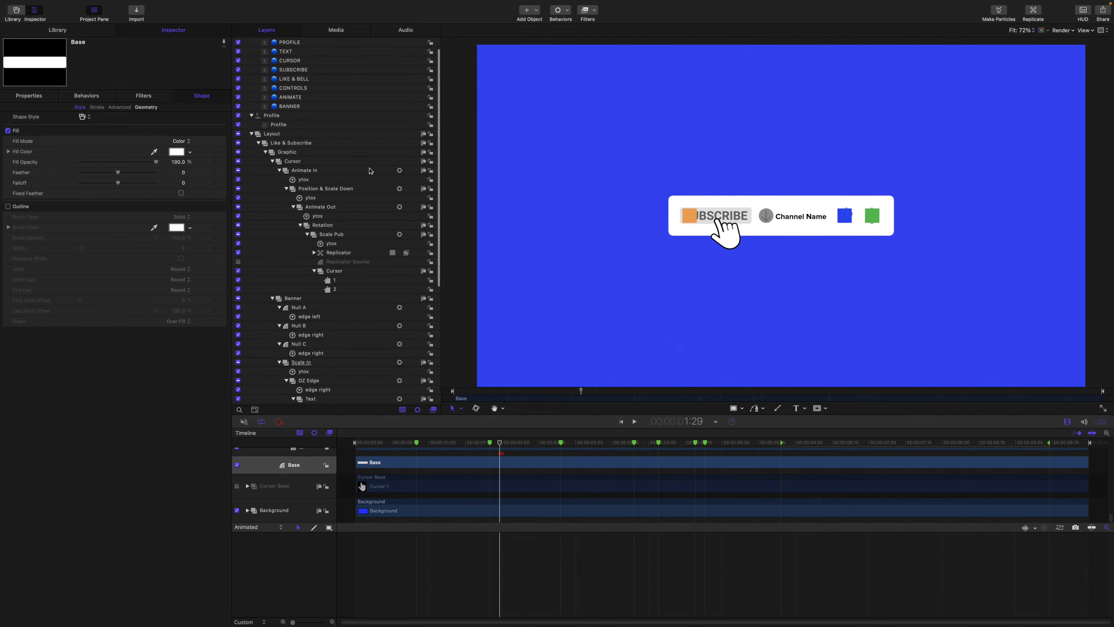
pyautogui.click(323, 188)
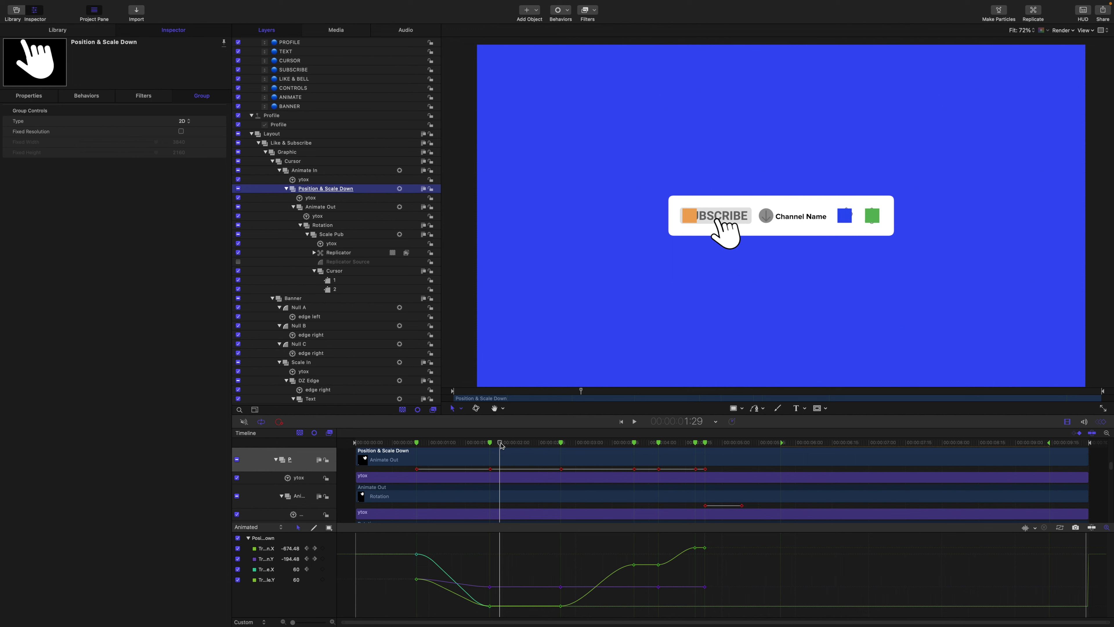
# At 0:25, reset the group's Position X parameter to clear its keyframes.
pyautogui.moveTo(502, 446); pyautogui.dragTo(417, 437)
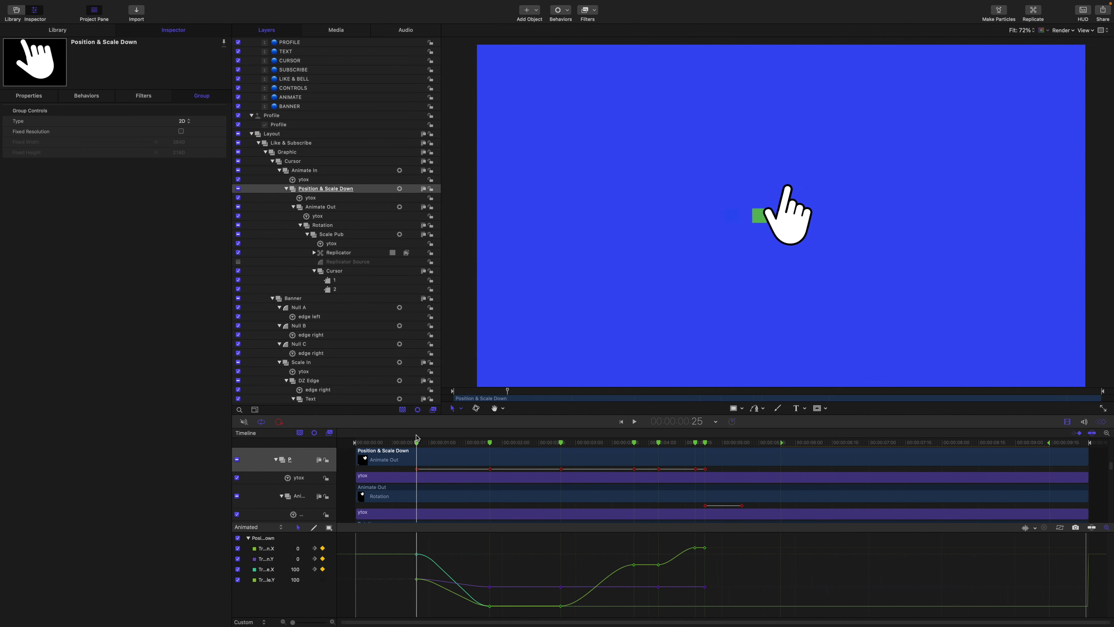
pyautogui.click(34, 98)
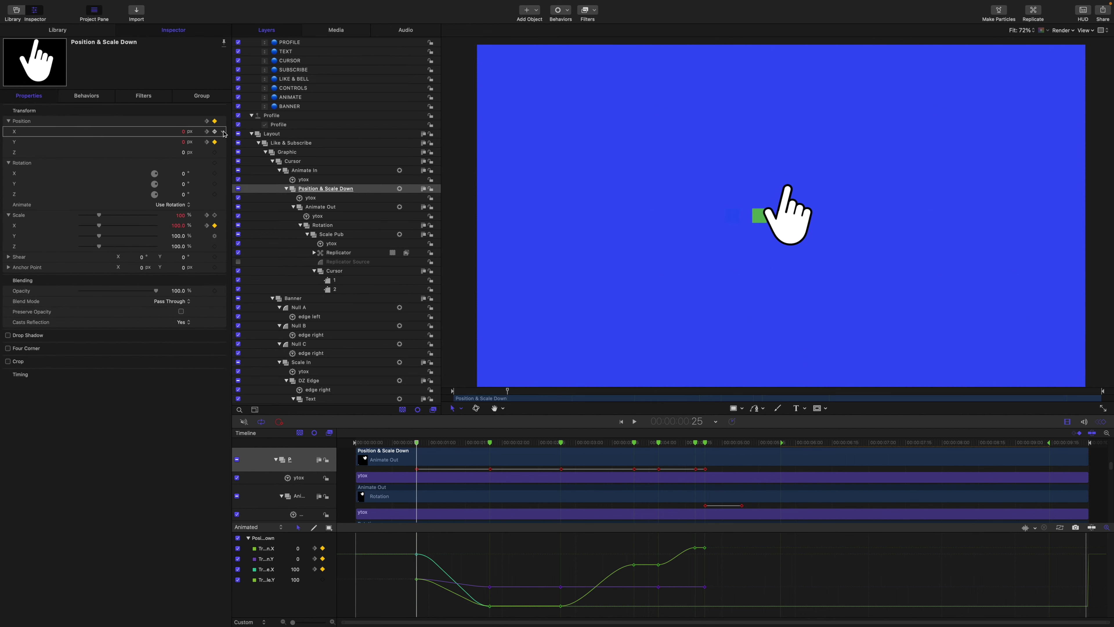
pyautogui.click(224, 132)
pyautogui.click(234, 137)
# Add a Link parameter behaviour to Position X.
pyautogui.click(222, 132)
pyautogui.moveTo(265, 225)
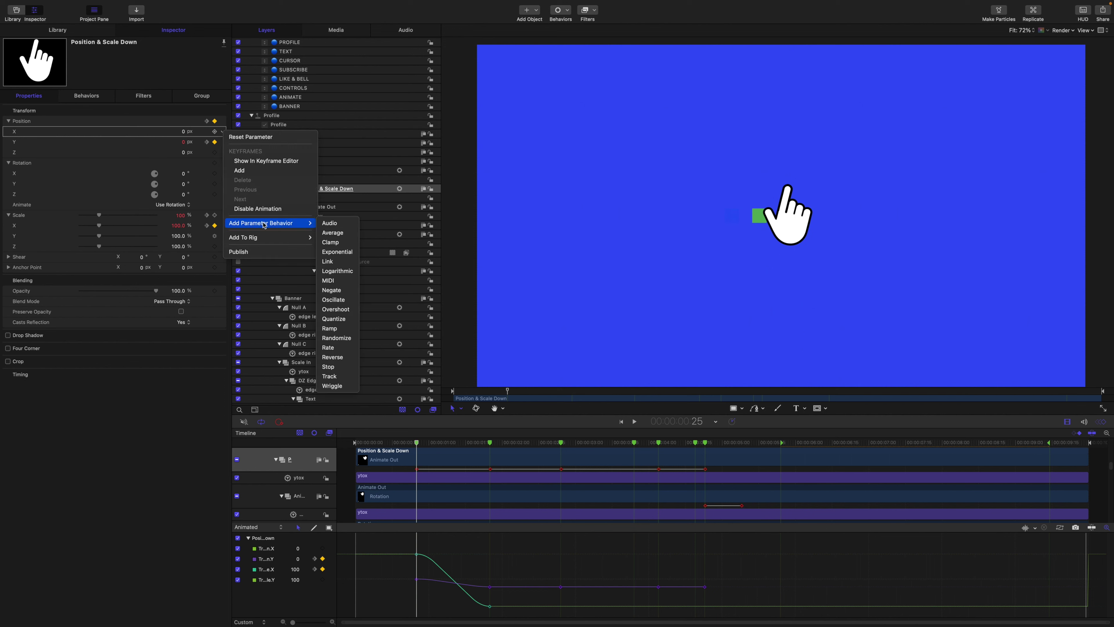
pyautogui.click(337, 262)
# Rename the new Link behaviour 'Null A' with a Fixed source frame of 58.
pyautogui.doubleClick(311, 198)
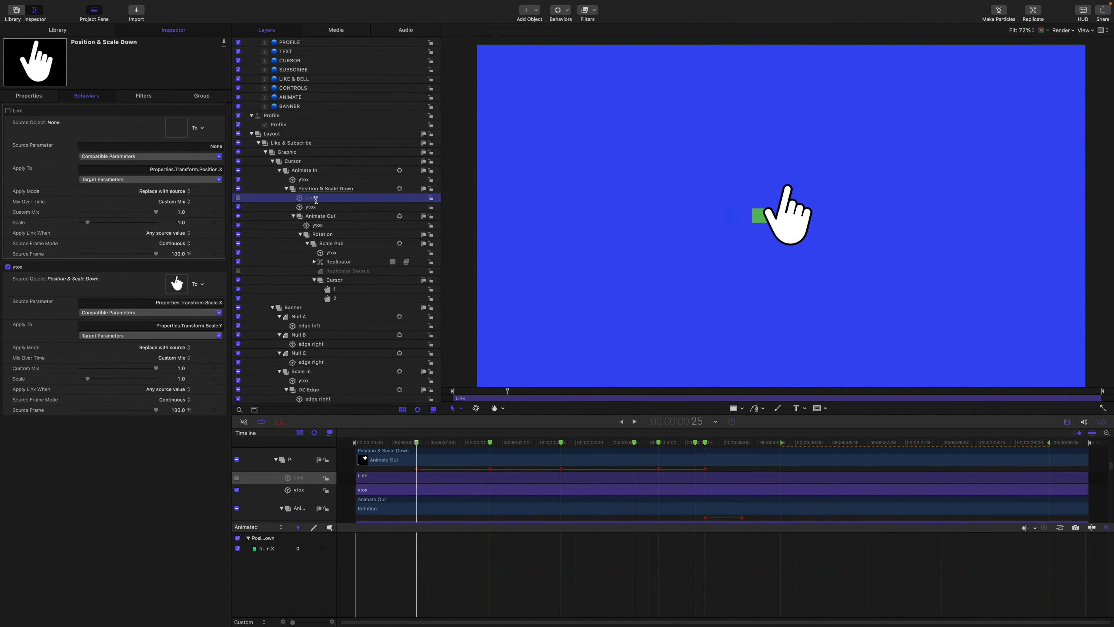
pyautogui.write('Null')
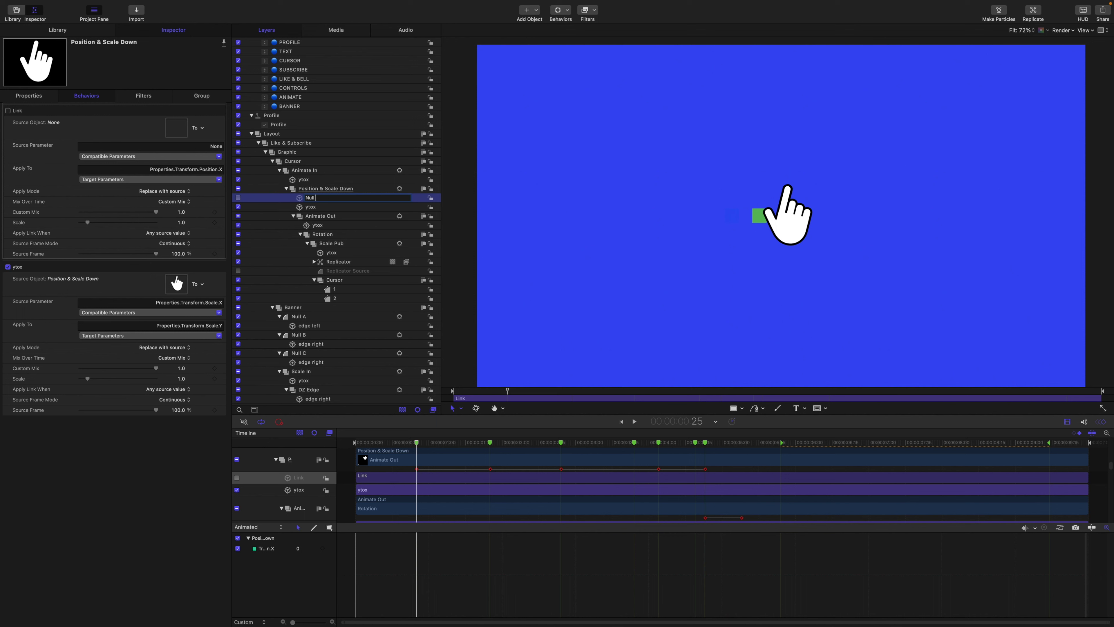
pyautogui.write(' A')
pyautogui.press('Return')
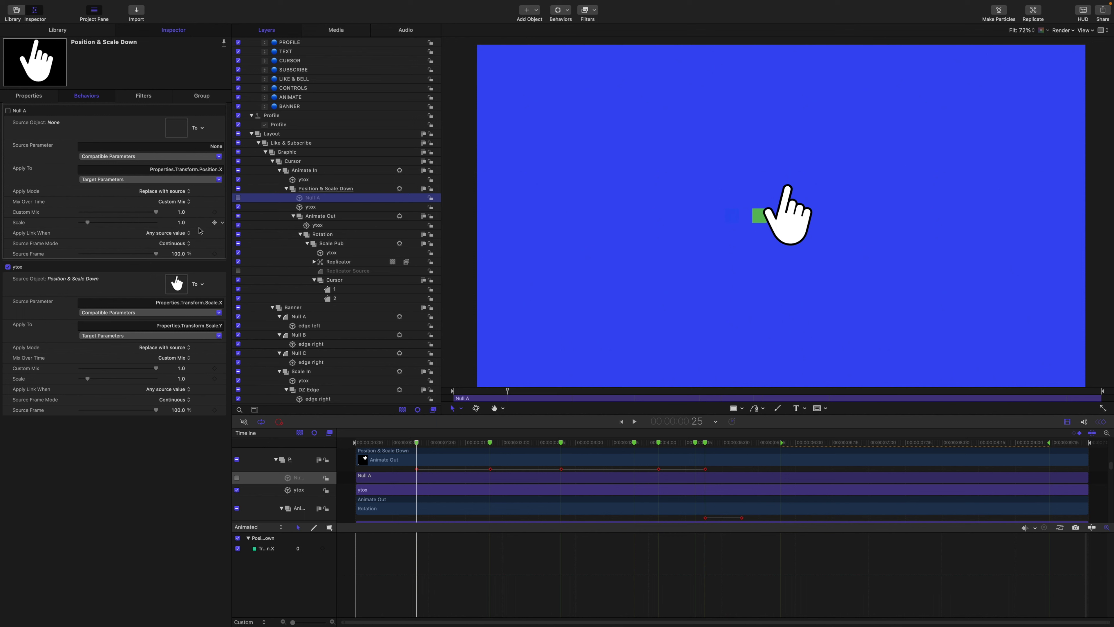
pyautogui.click(178, 244)
pyautogui.click(179, 254)
pyautogui.click(181, 254)
pyautogui.write('5')
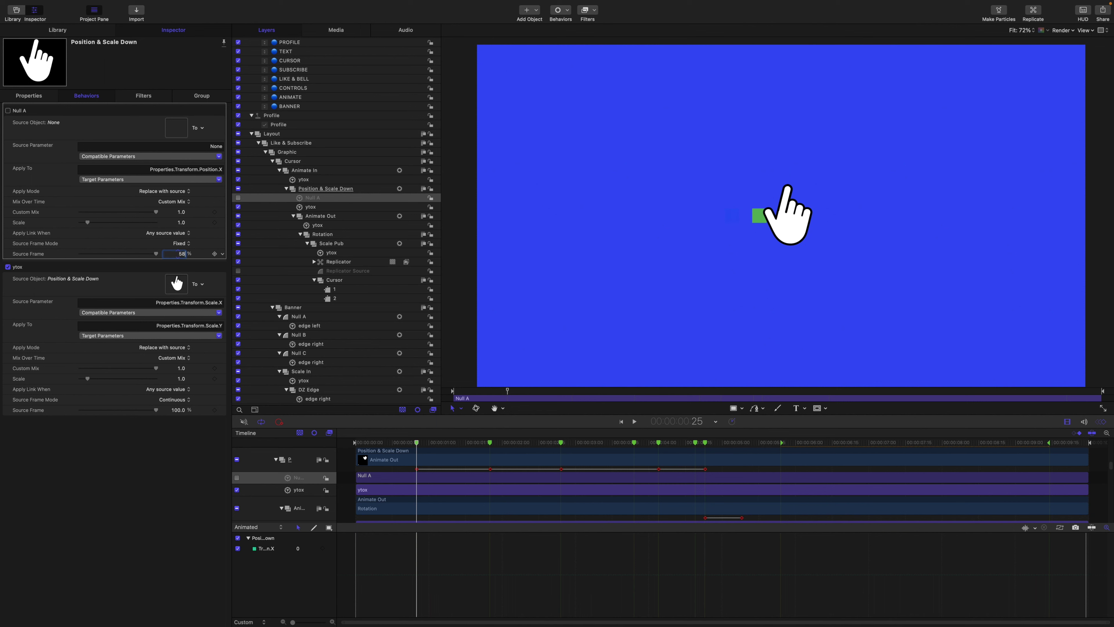
pyautogui.write('8')
pyautogui.press('Return')
# Enable the Null A link and source it from Null A's Edges > Left.
pyautogui.click(239, 197)
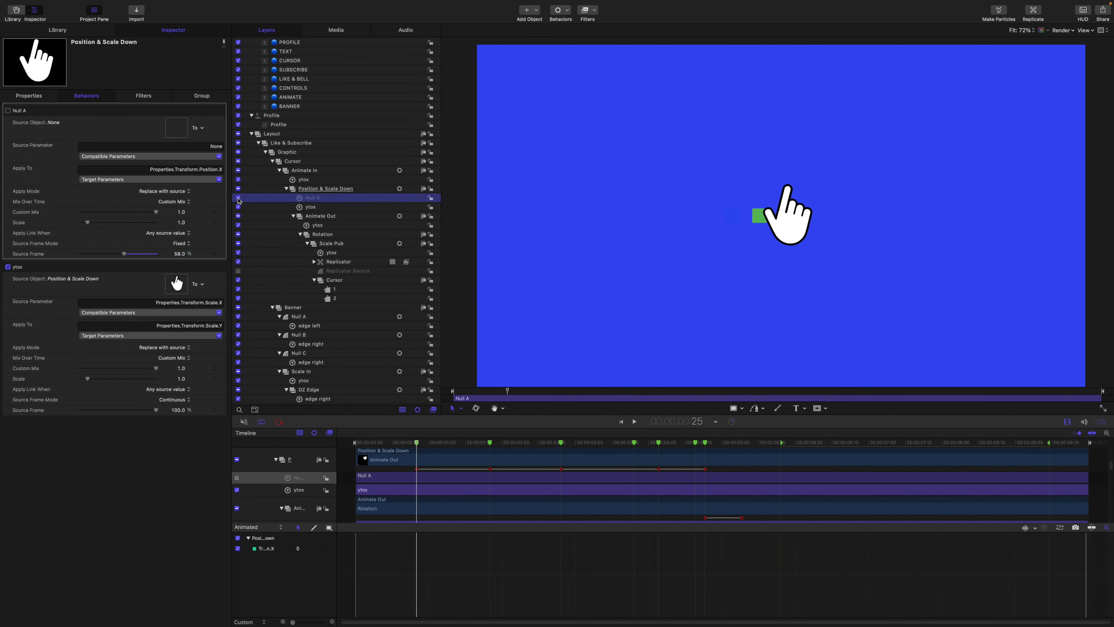
pyautogui.moveTo(301, 320); pyautogui.dragTo(176, 129)
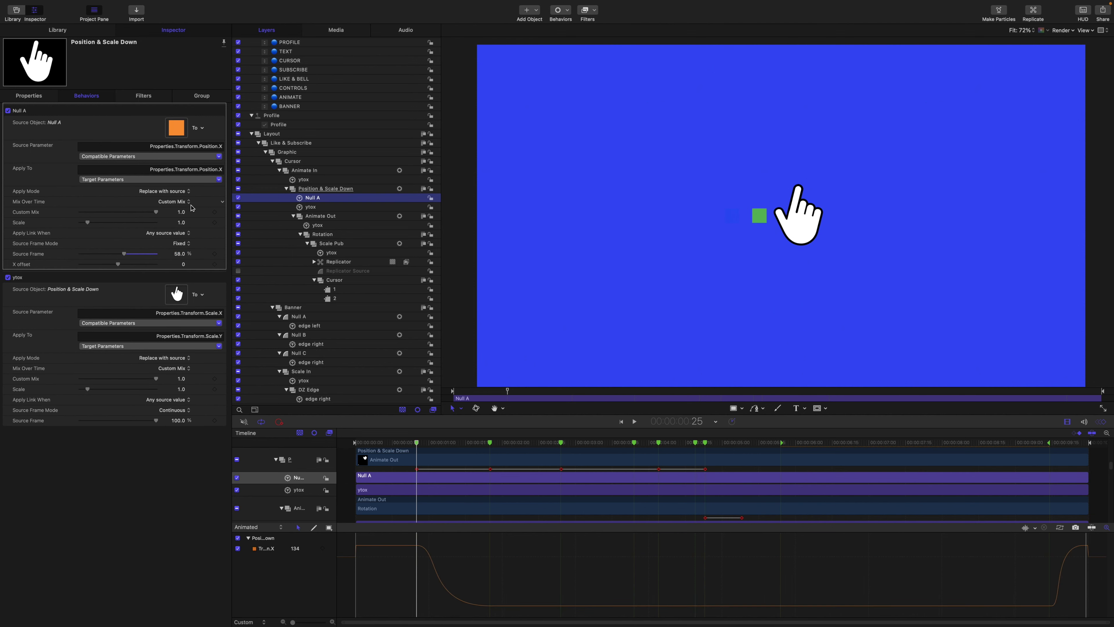
pyautogui.click(201, 158)
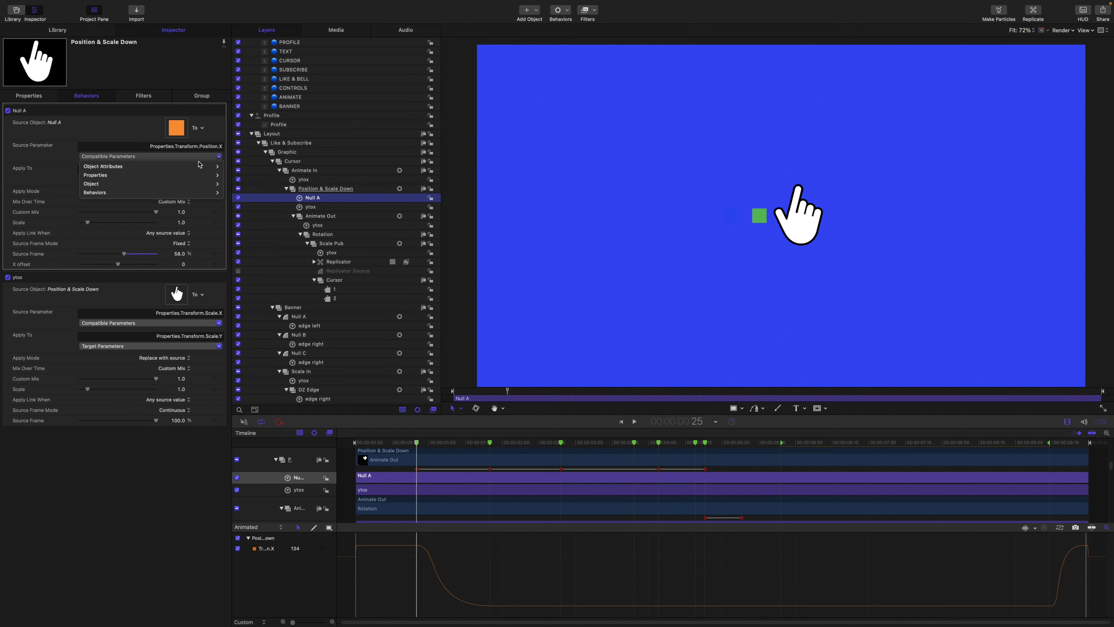
pyautogui.moveTo(199, 167)
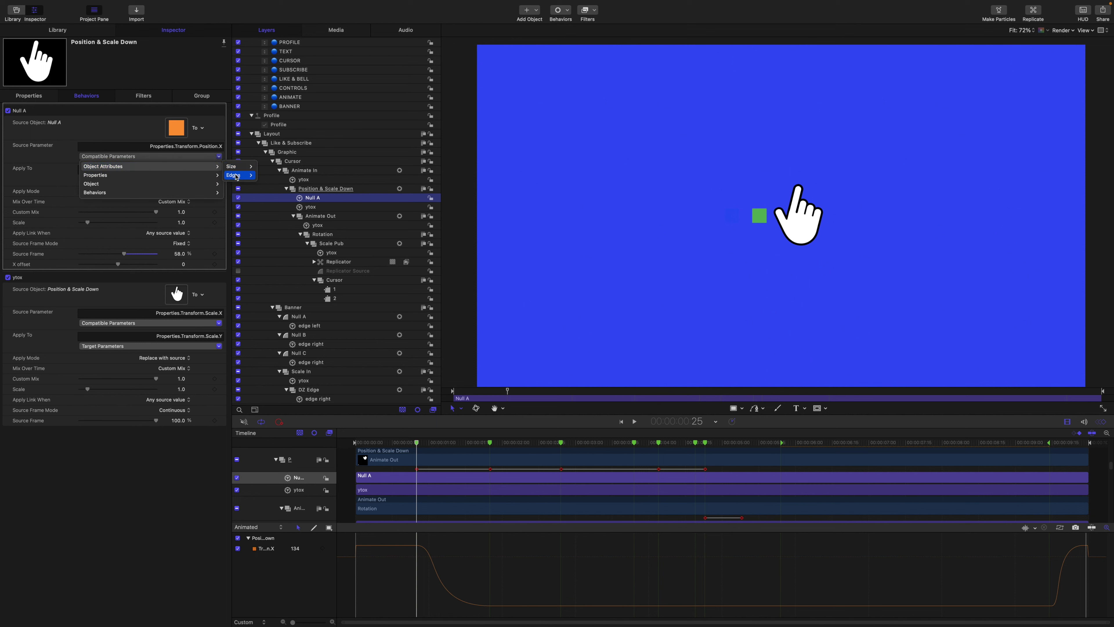
pyautogui.moveTo(234, 175)
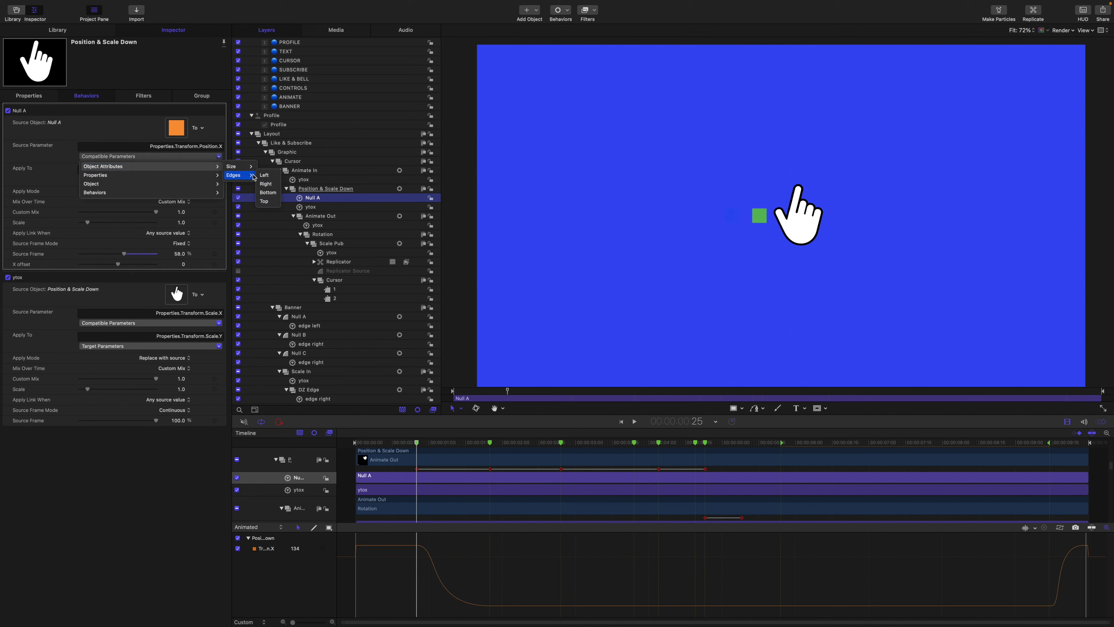
pyautogui.click(267, 177)
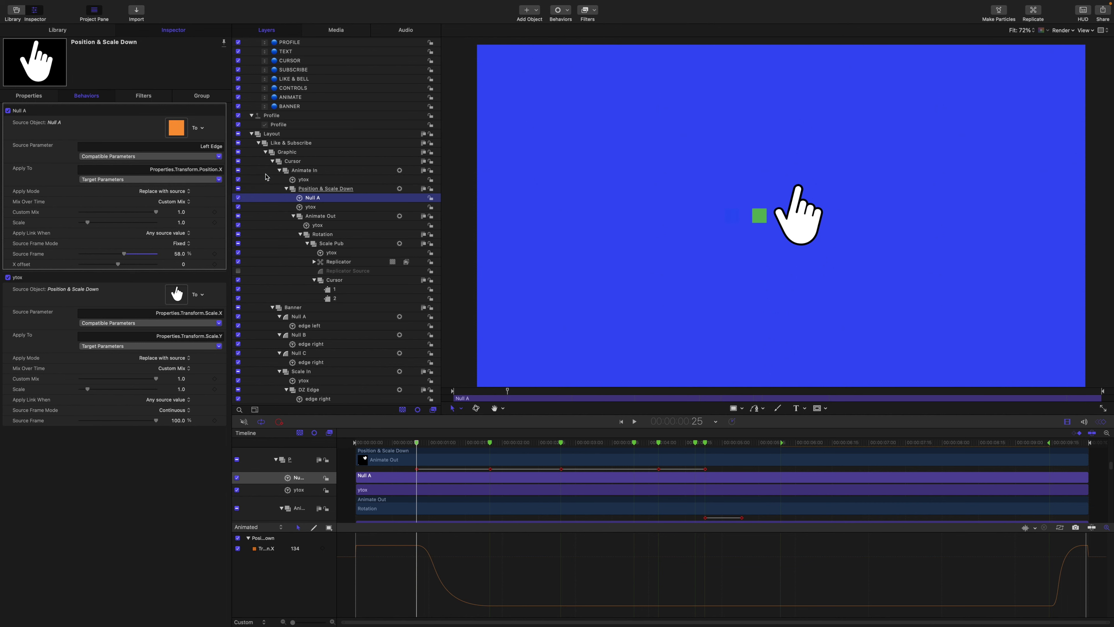
pyautogui.click(320, 189)
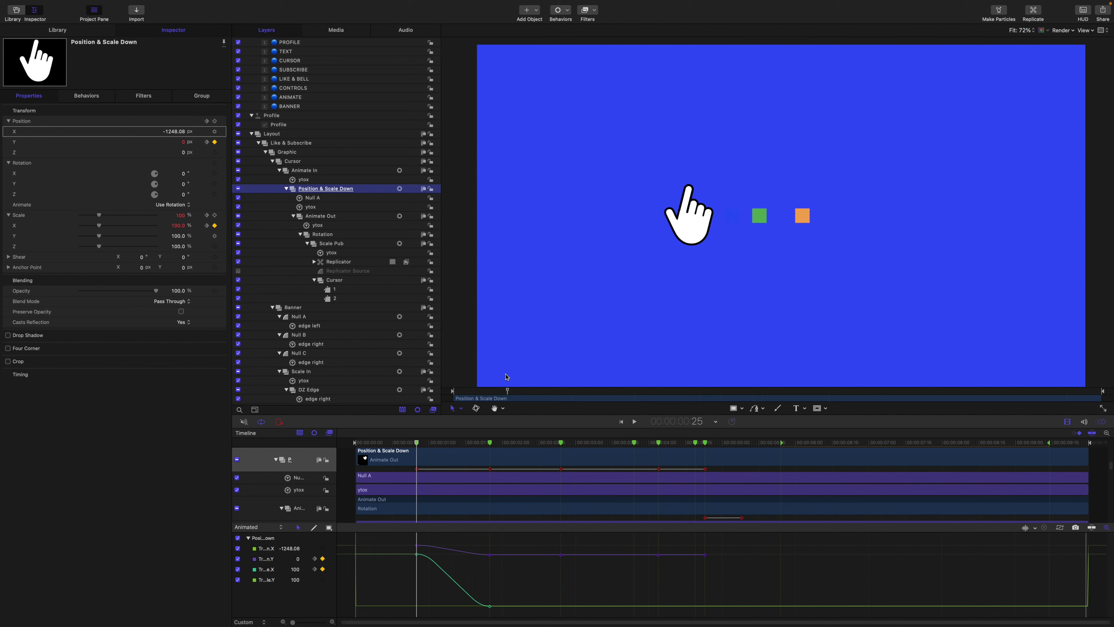
pyautogui.click(323, 199)
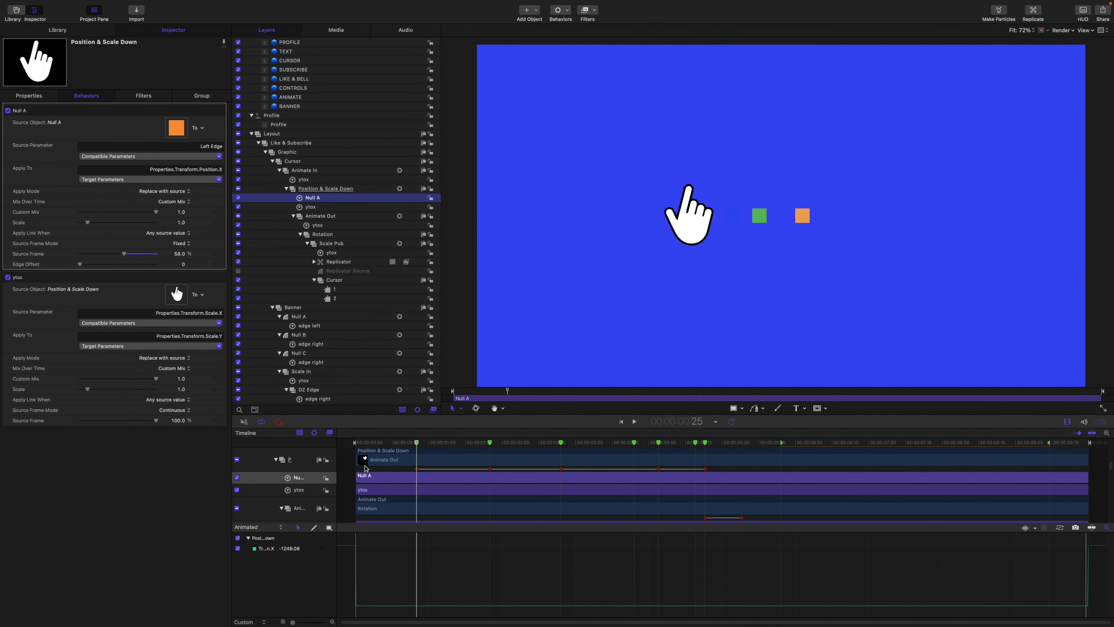
# Set Null A's link Custom Mix to 0 and keyframe it.
pyautogui.moveTo(155, 213); pyautogui.dragTo(79, 213)
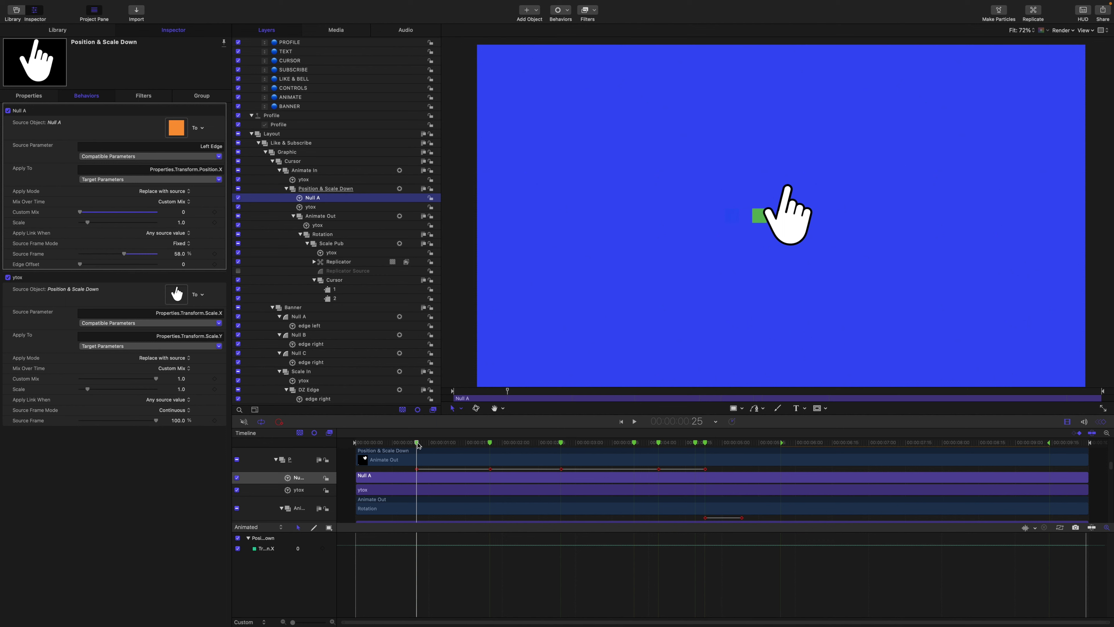
pyautogui.moveTo(419, 444)
pyautogui.mouseDown()
pyautogui.moveTo(367, 442)
pyautogui.moveTo(416, 435)
pyautogui.mouseUp()
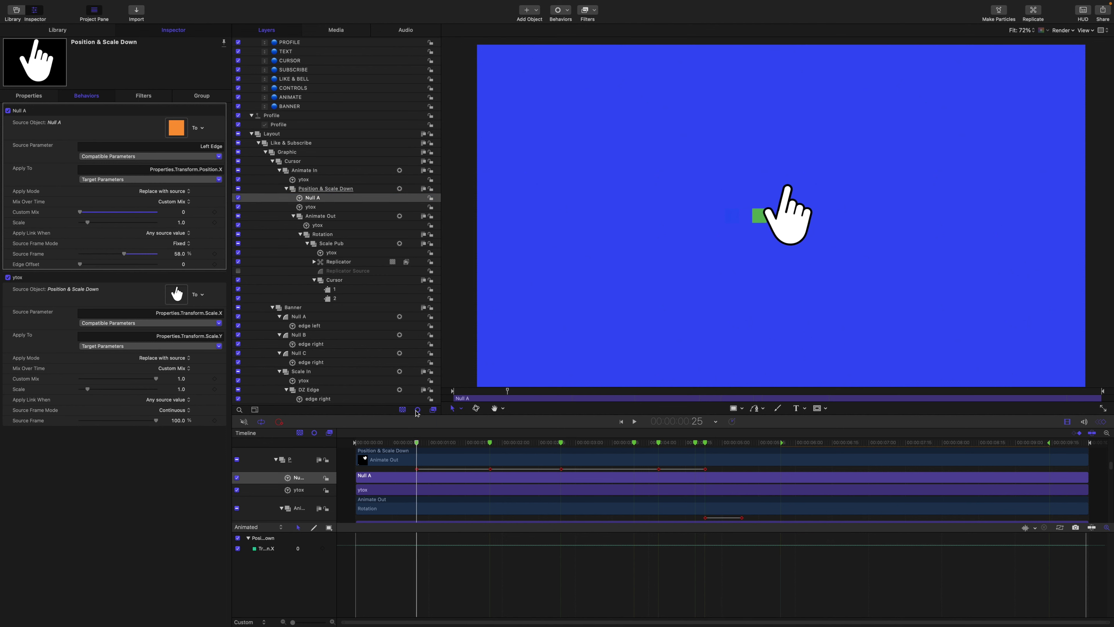
pyautogui.click(214, 212)
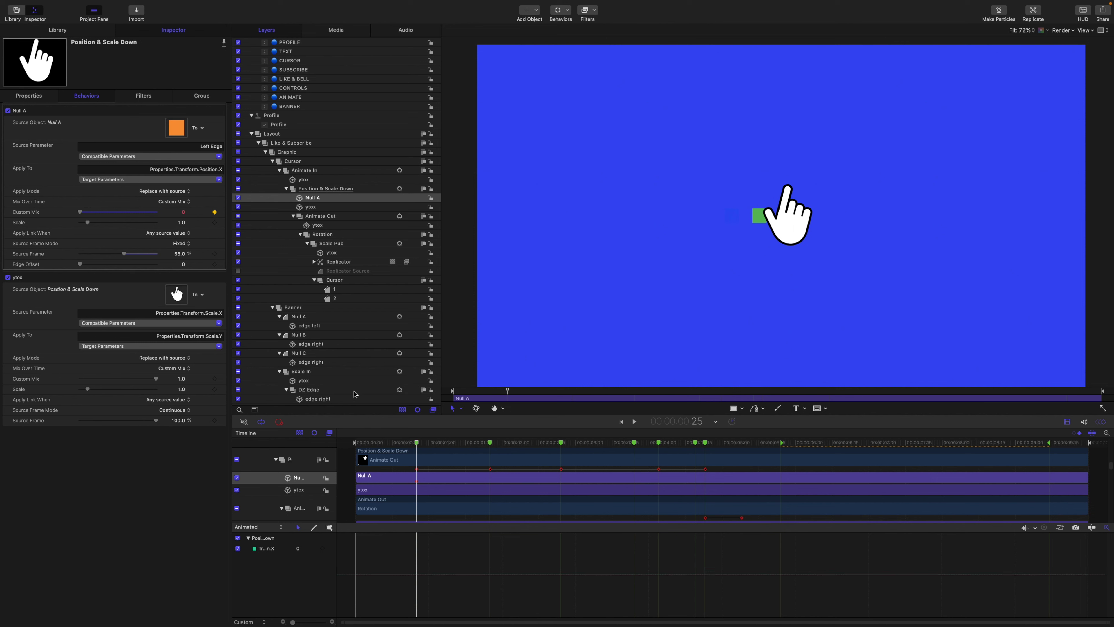
# At 1:25 raise Custom Mix to 1, then apply Ease Both to the keyframes.
pyautogui.moveTo(416, 445); pyautogui.dragTo(490, 453)
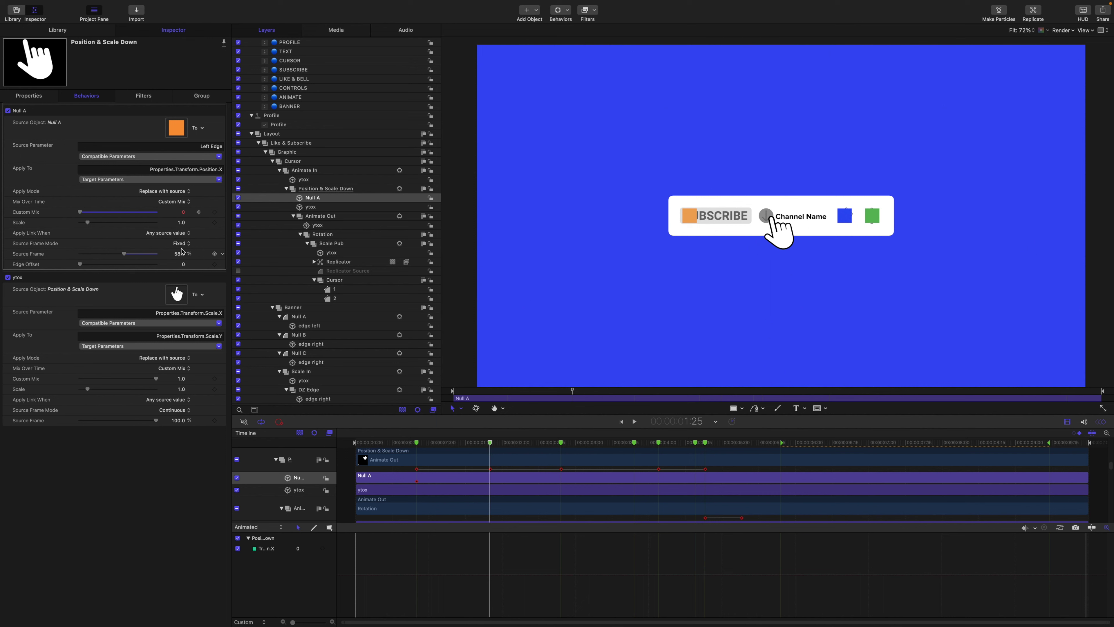
pyautogui.moveTo(82, 213); pyautogui.dragTo(156, 212)
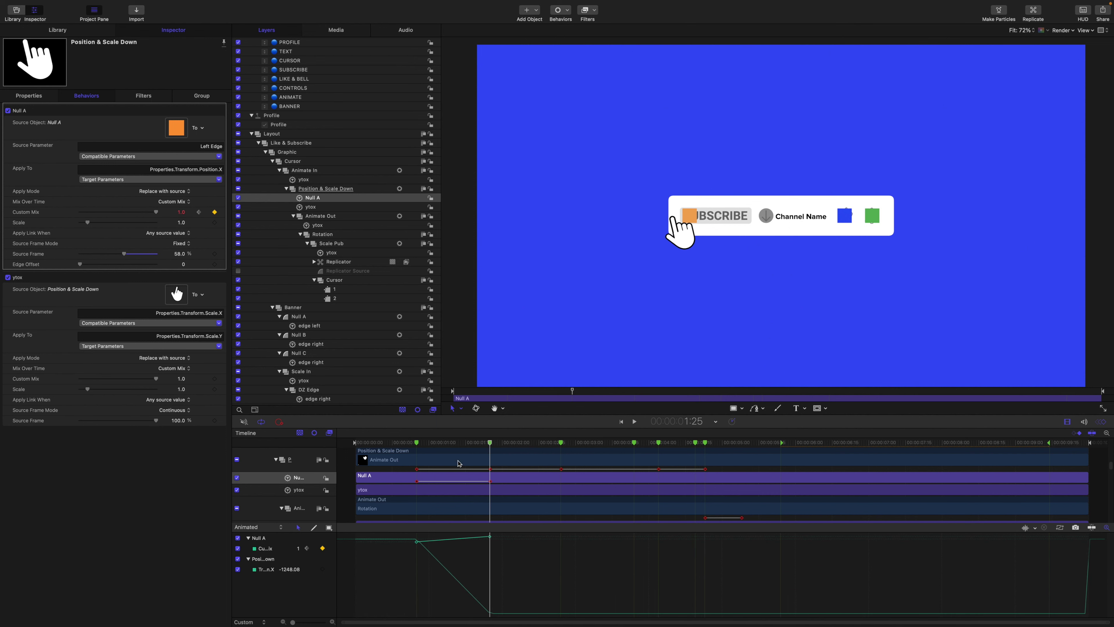
pyautogui.moveTo(519, 564); pyautogui.dragTo(469, 532)
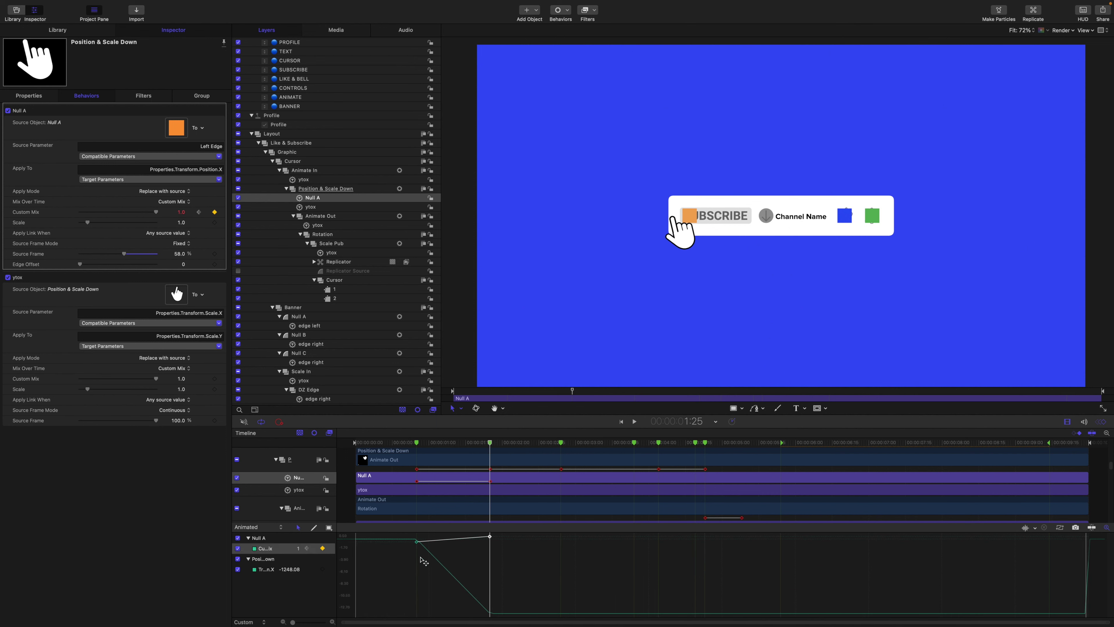
pyautogui.rightClick(490, 537)
pyautogui.click(508, 578)
# Add another Link behaviour to the group's Position X and name it 'Null B'.
pyautogui.click(315, 188)
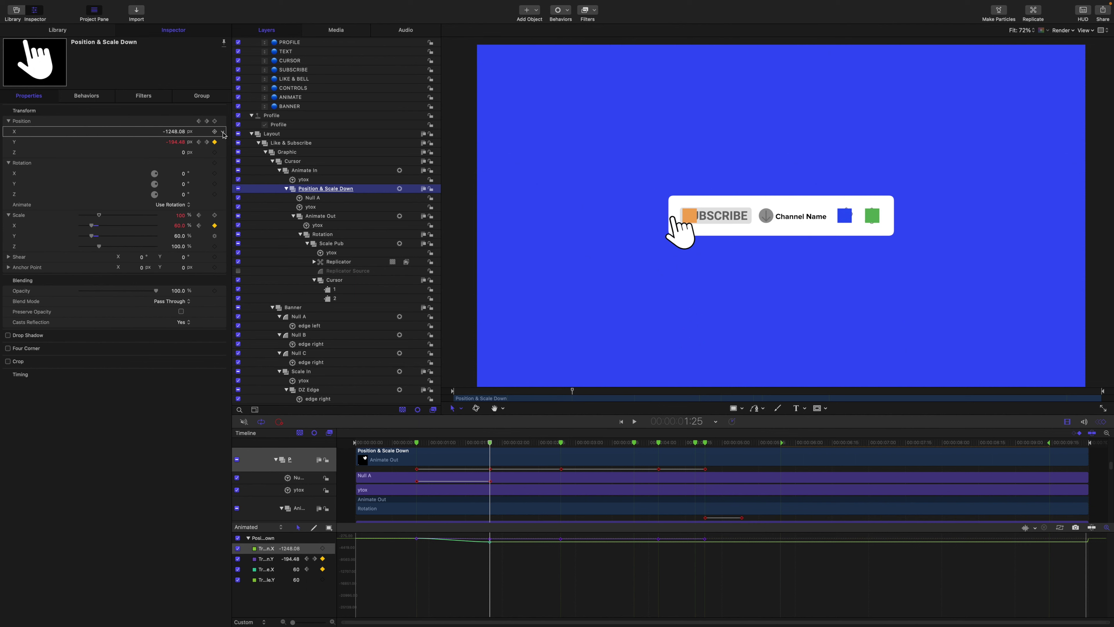
pyautogui.click(223, 132)
pyautogui.moveTo(303, 238)
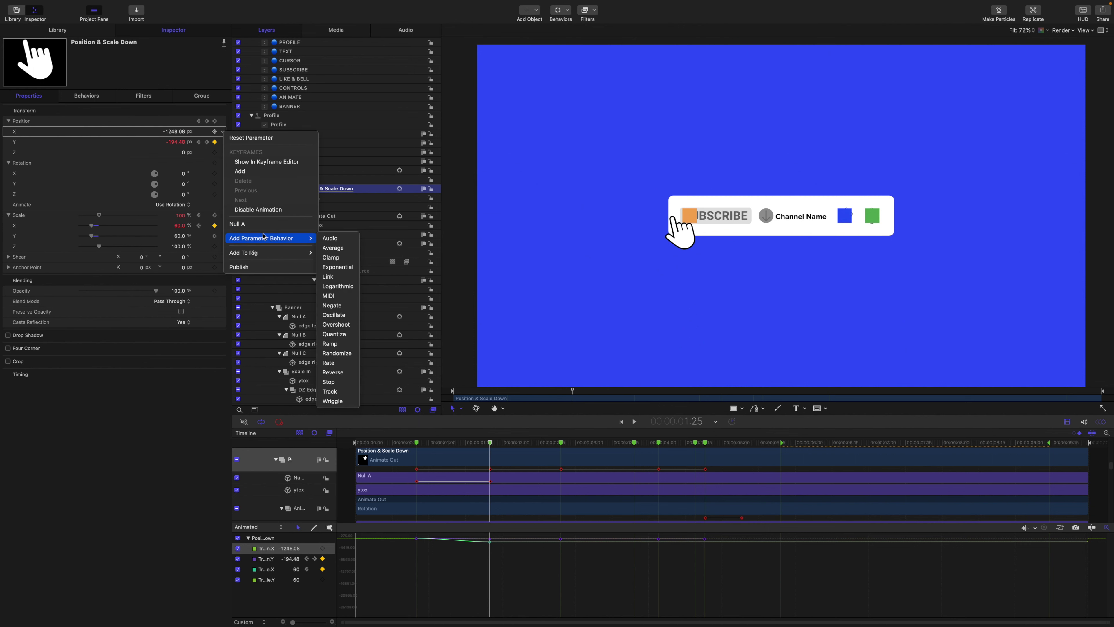
pyautogui.click(336, 277)
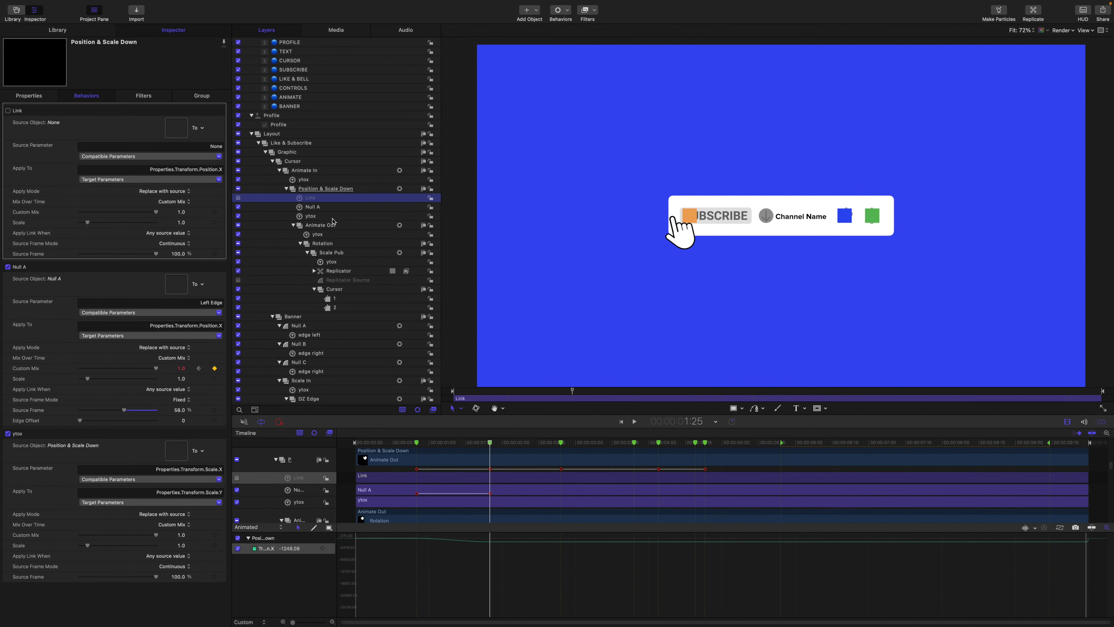
pyautogui.doubleClick(315, 203)
pyautogui.write('N')
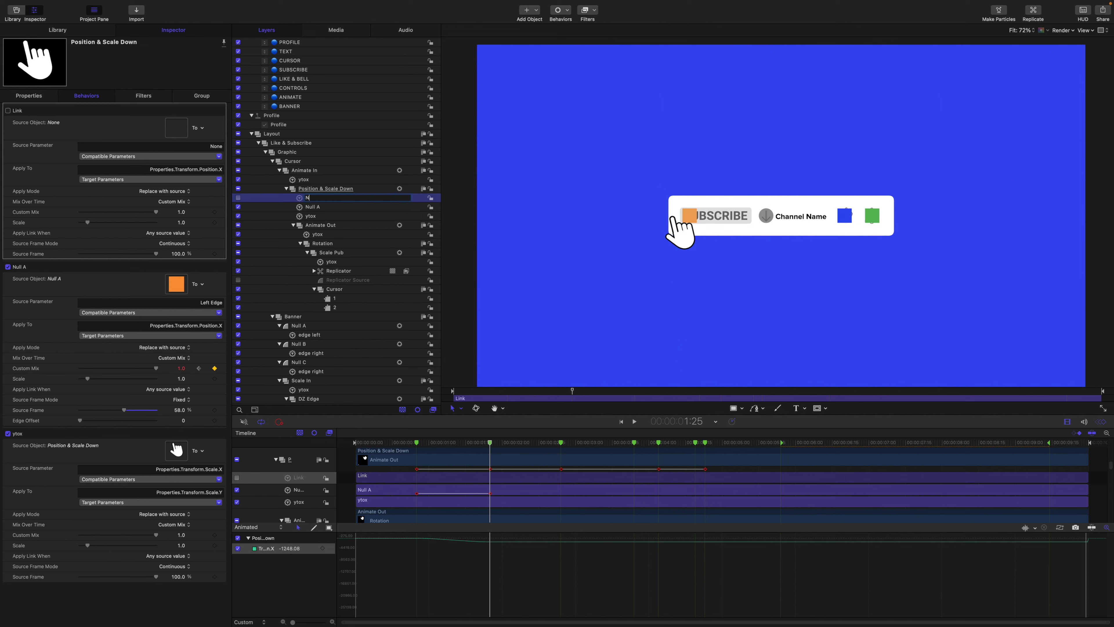
pyautogui.write('ull B')
pyautogui.press('Return')
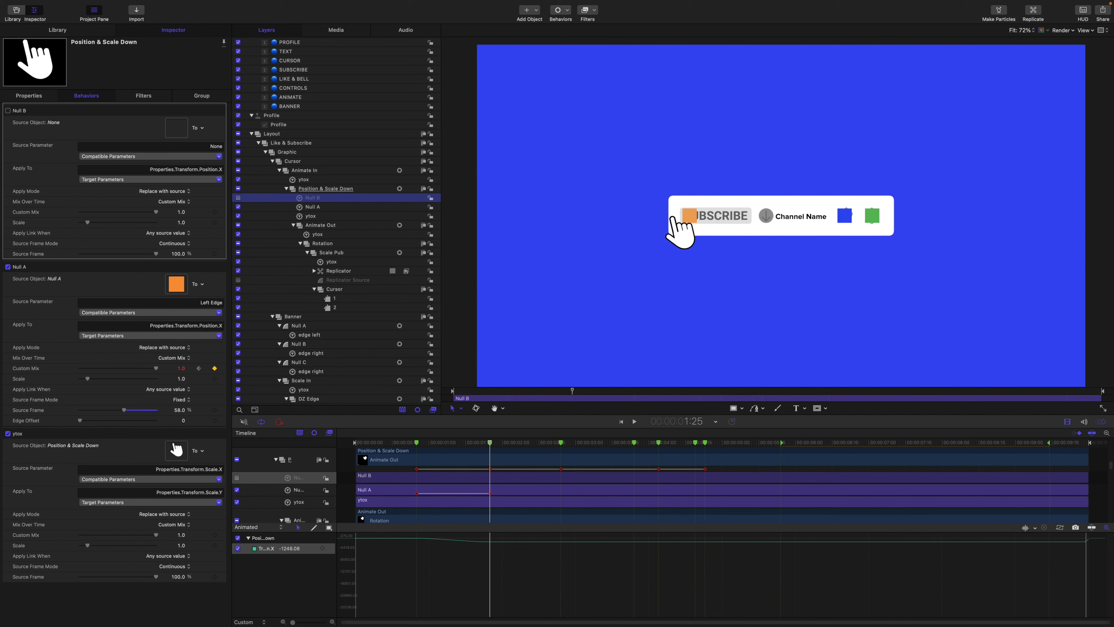
# Move Null B below Null A and give it a Fixed 58% source frame.
pyautogui.press('super+bracketleft')
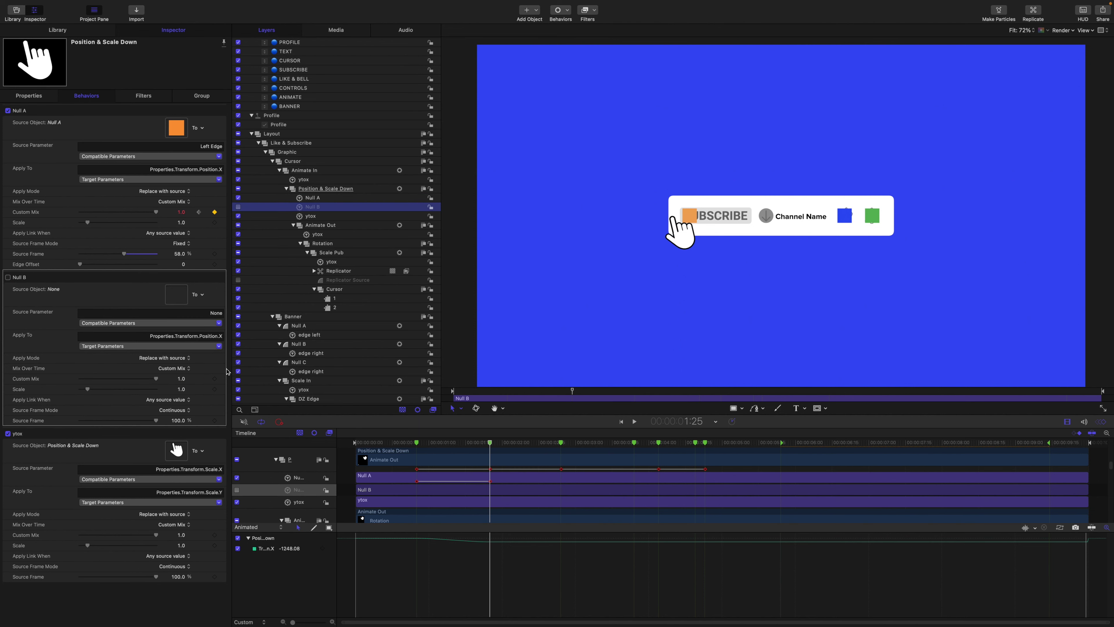
pyautogui.click(176, 410)
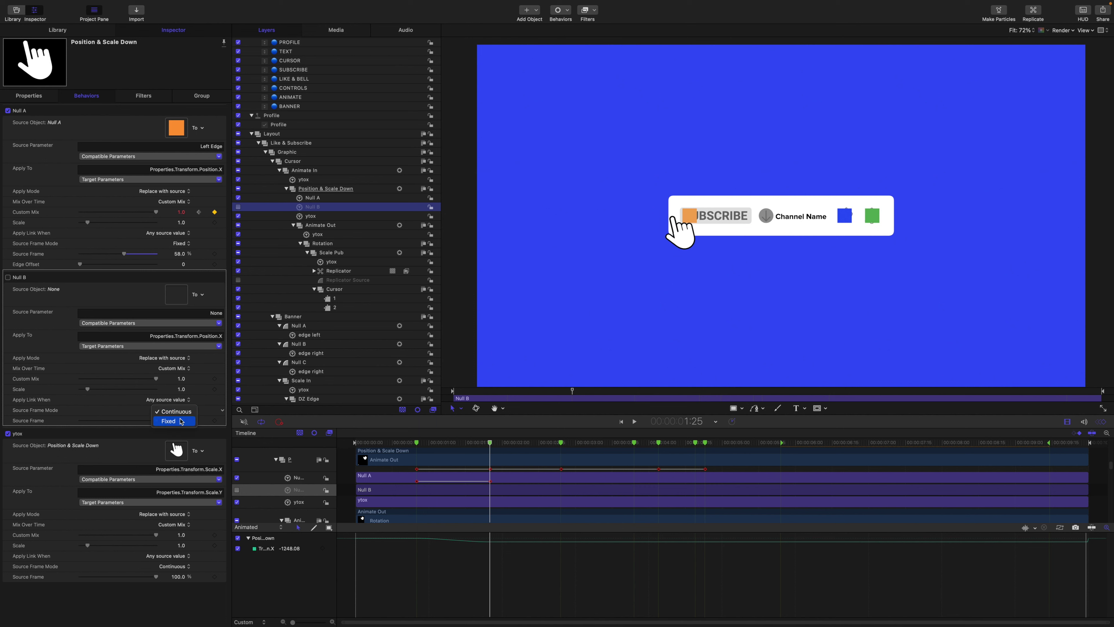
pyautogui.click(182, 418)
pyautogui.click(179, 420)
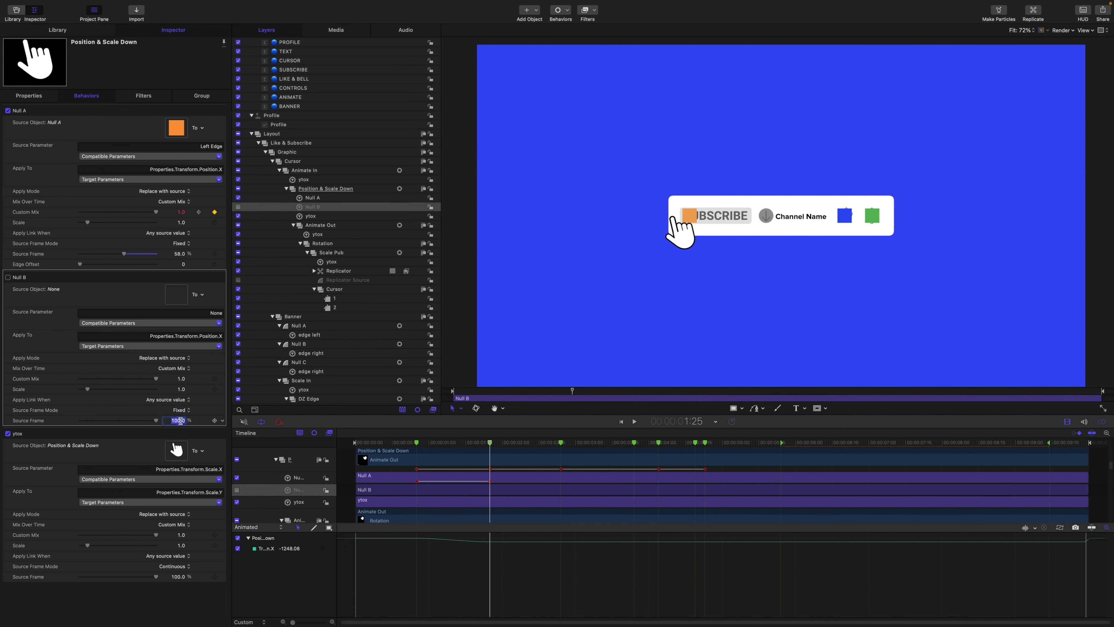
pyautogui.write('58')
pyautogui.press('Return')
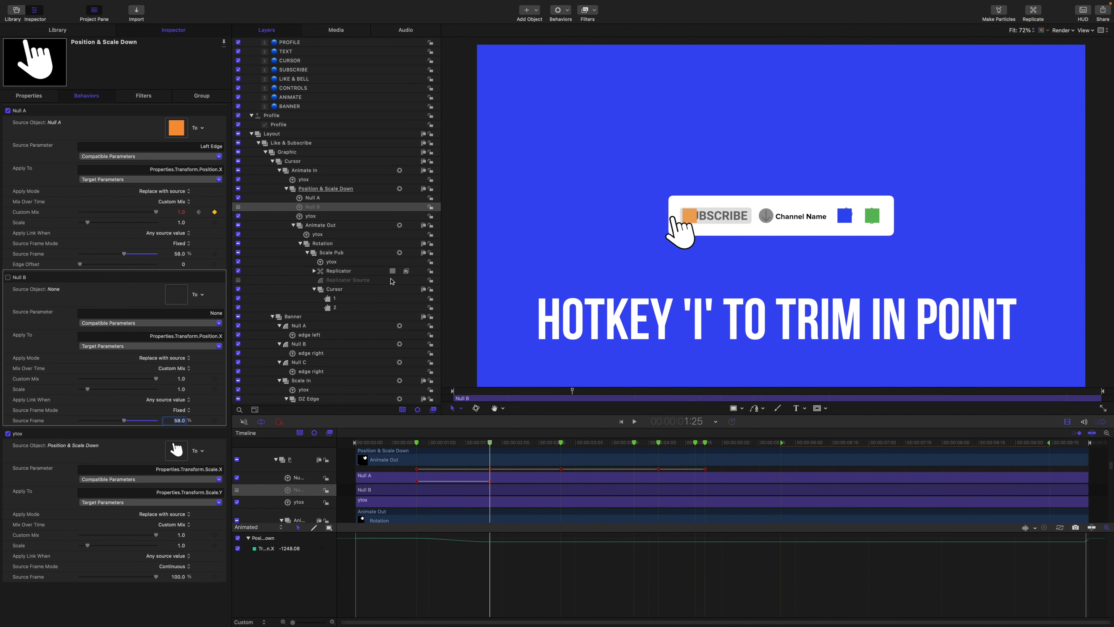
# Trim the Null B link to the current frame, enable it, and link it to banner Null B's left edge.
pyautogui.press('i')
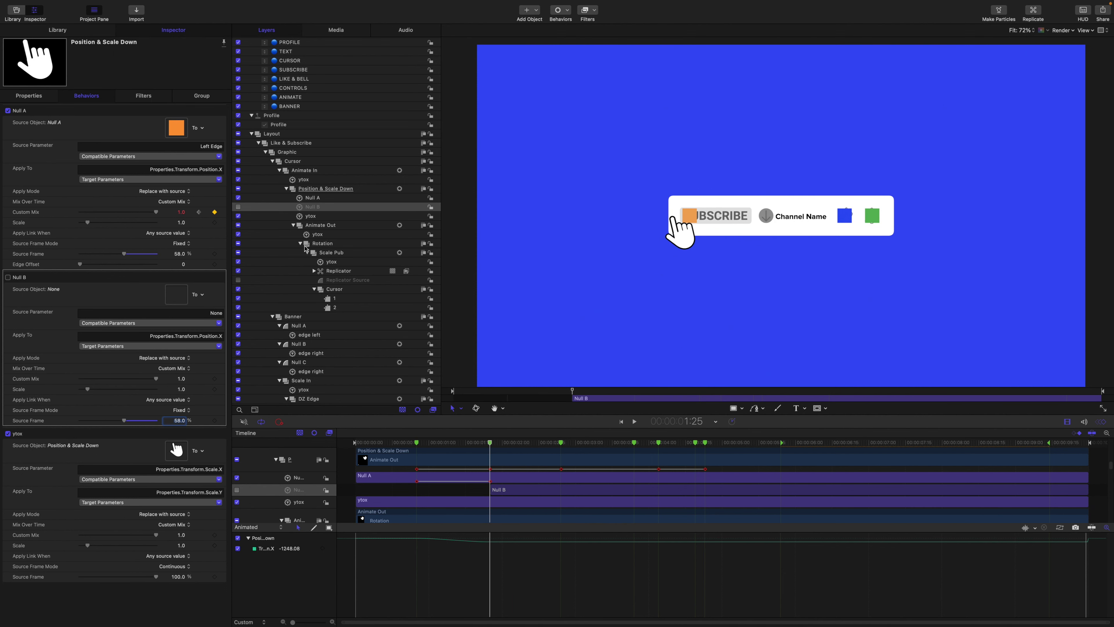
pyautogui.click(238, 207)
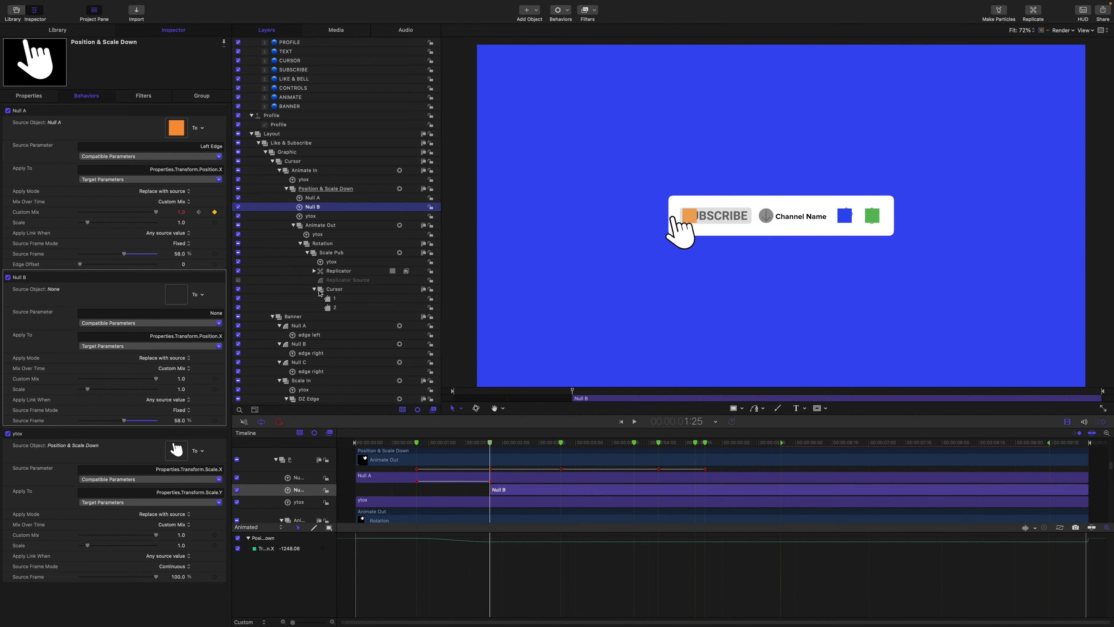
pyautogui.moveTo(299, 345); pyautogui.dragTo(189, 329)
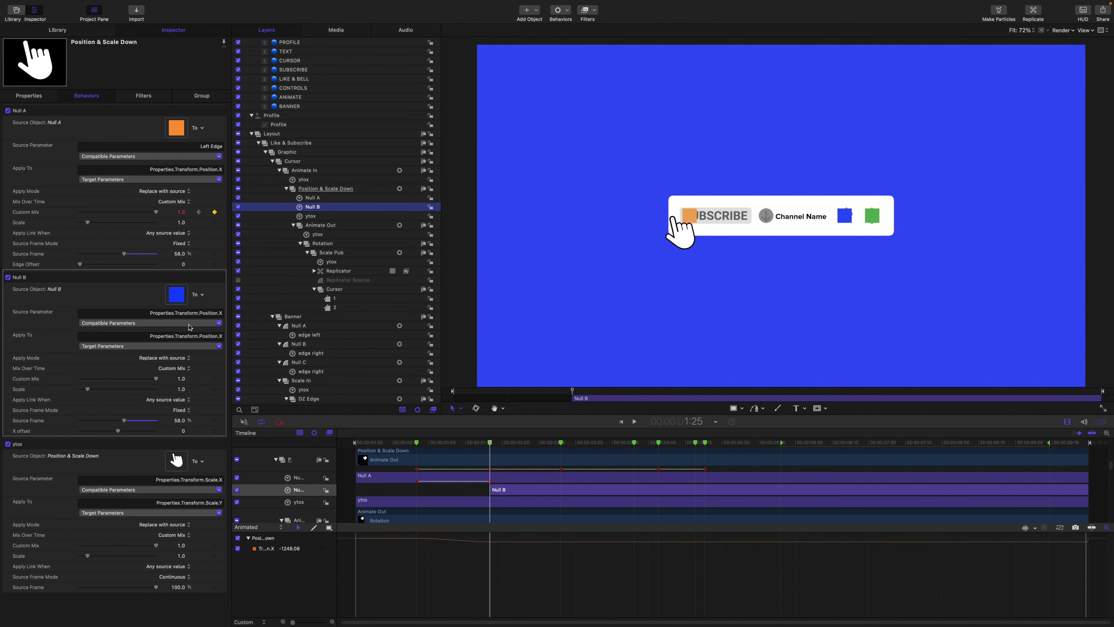
pyautogui.click(190, 327)
pyautogui.moveTo(206, 333)
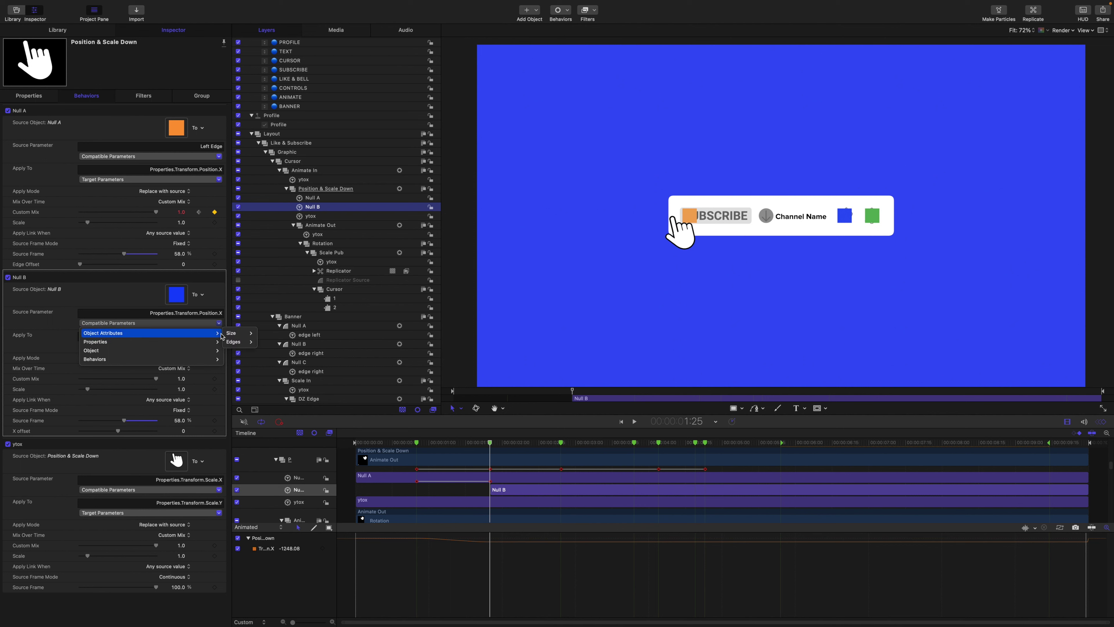
pyautogui.click(266, 342)
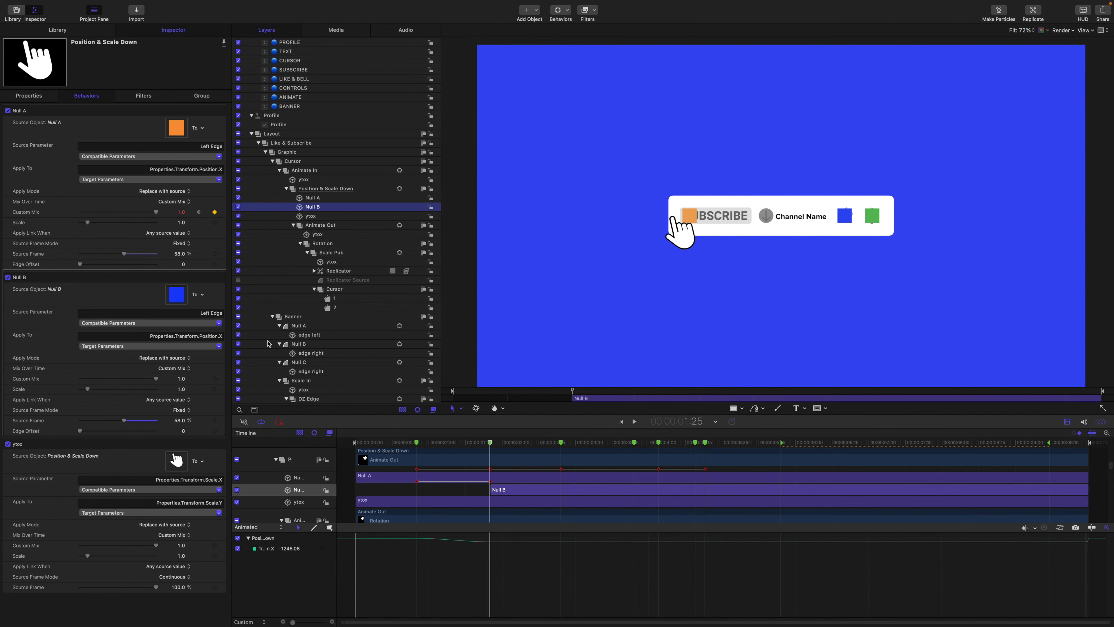
# Keyframe the link influence at 3:24, with Null B's Custom Mix at 0 there.
pyautogui.moveTo(490, 443)
pyautogui.mouseDown()
pyautogui.moveTo(356, 442)
pyautogui.moveTo(490, 452)
pyautogui.mouseUp()
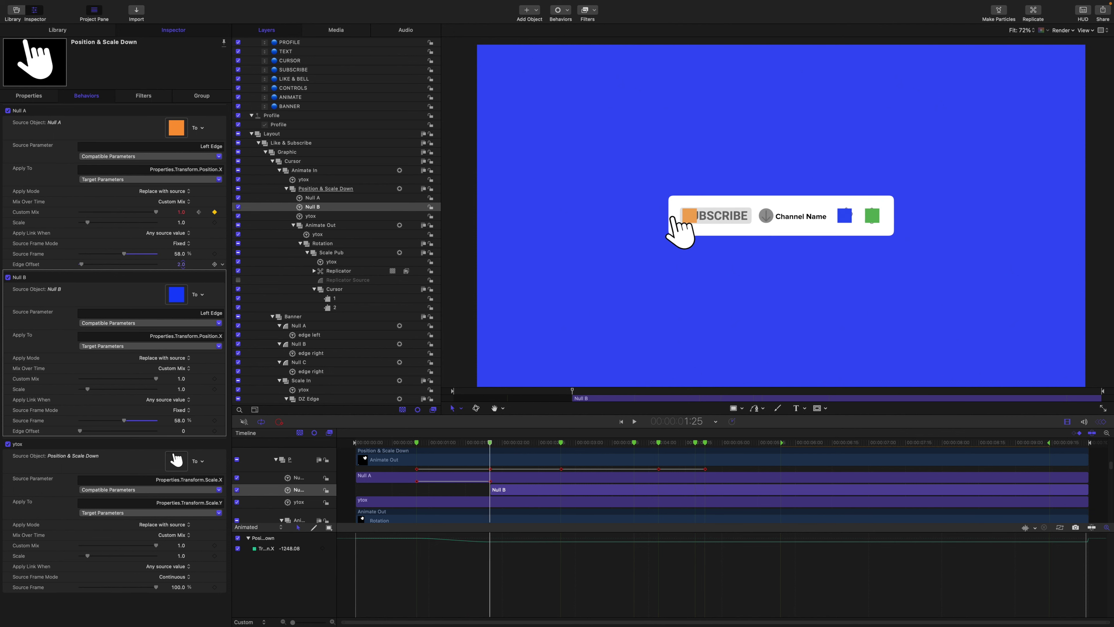
pyautogui.moveTo(181, 263); pyautogui.dragTo(182, 263)
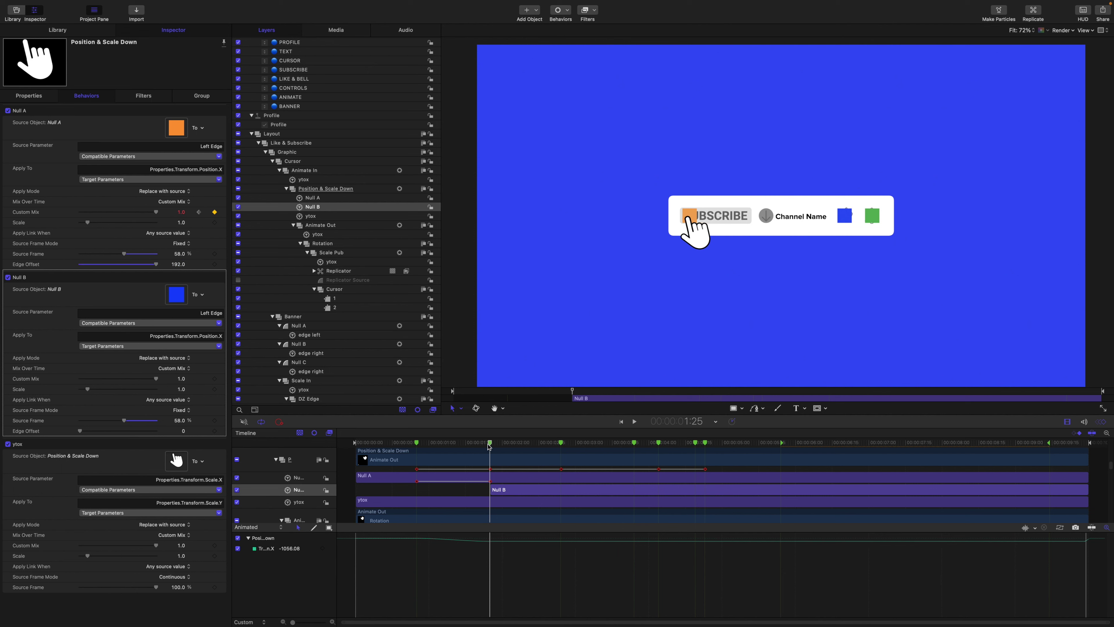
pyautogui.moveTo(490, 446); pyautogui.dragTo(563, 455)
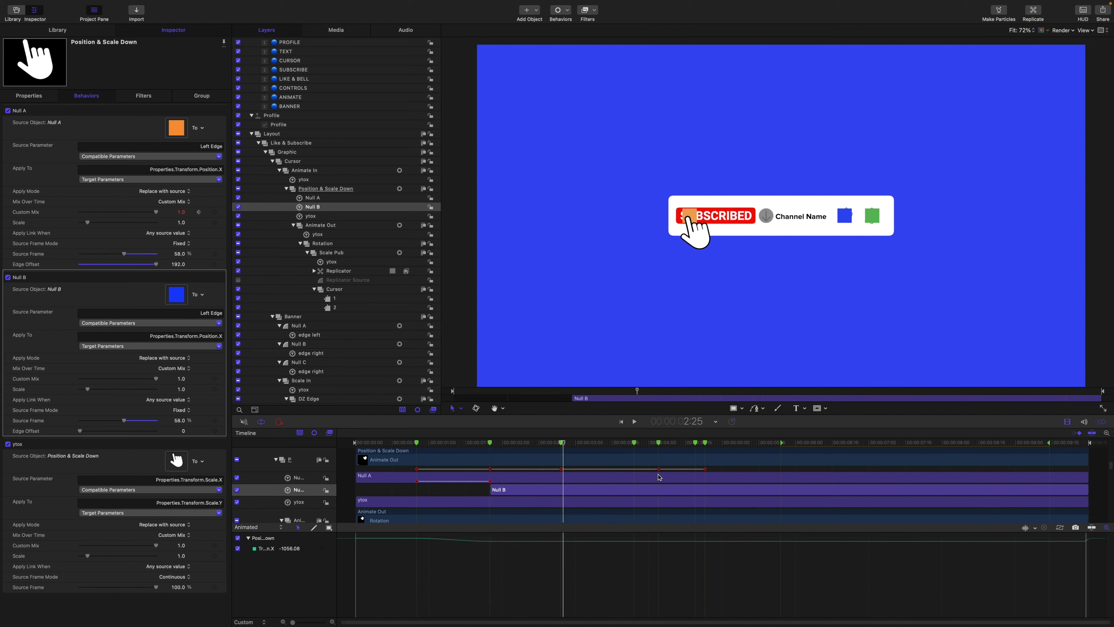
pyautogui.click(214, 212)
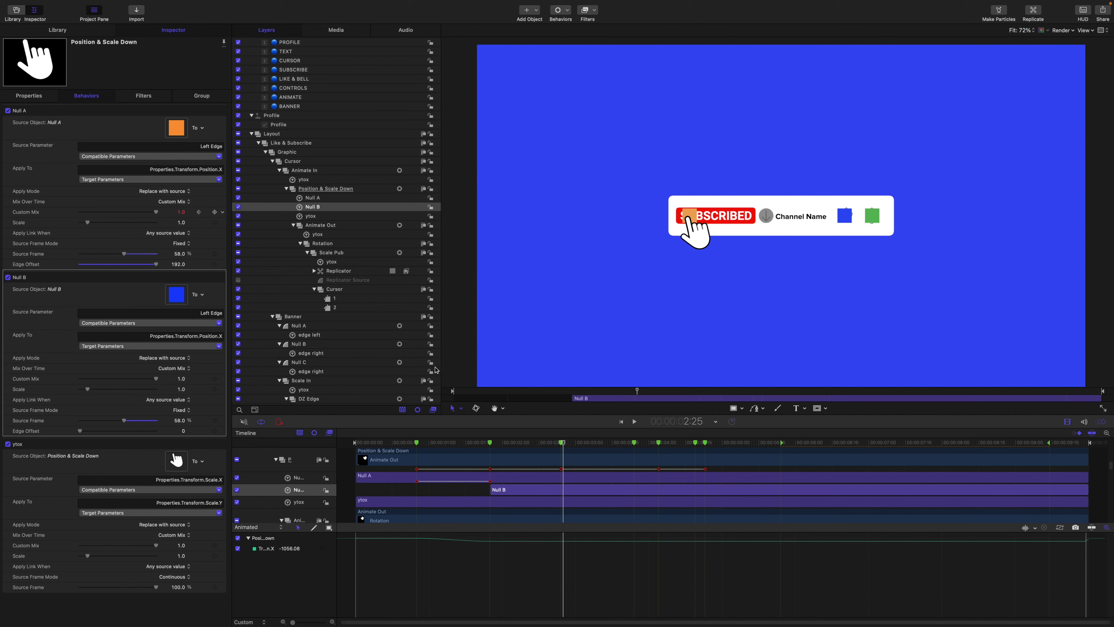
pyautogui.click(567, 444)
pyautogui.moveTo(566, 445); pyautogui.dragTo(635, 459)
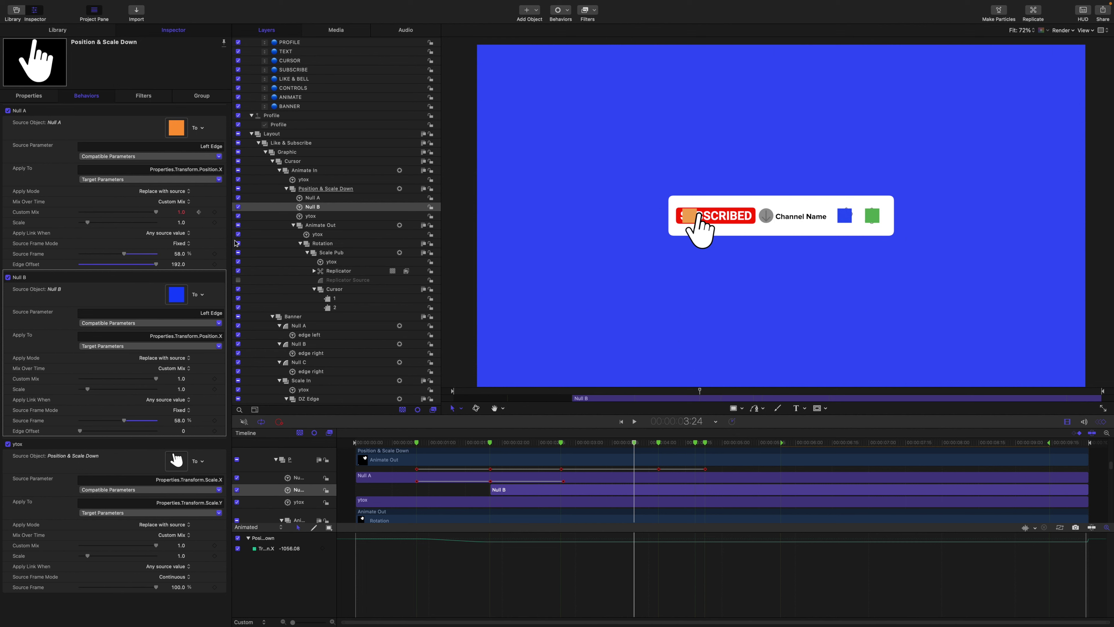
pyautogui.click(199, 213)
pyautogui.moveTo(131, 212); pyautogui.dragTo(38, 212)
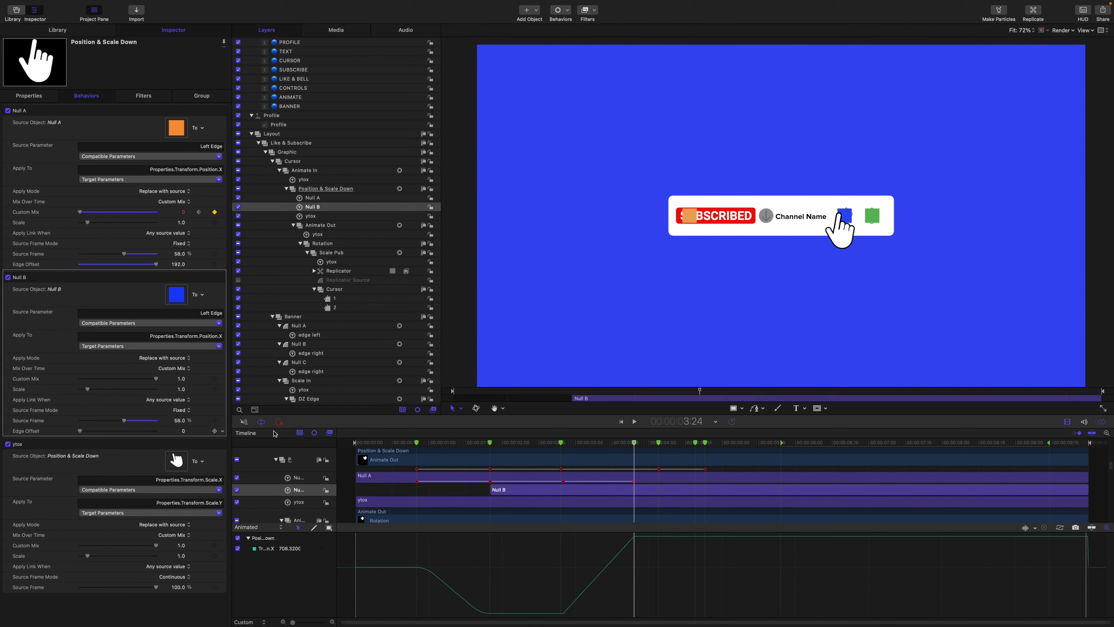
# Apply Ease Both to Null A's Custom Mix keyframe and set Null B's Edge Offset to 70.
pyautogui.click(334, 198)
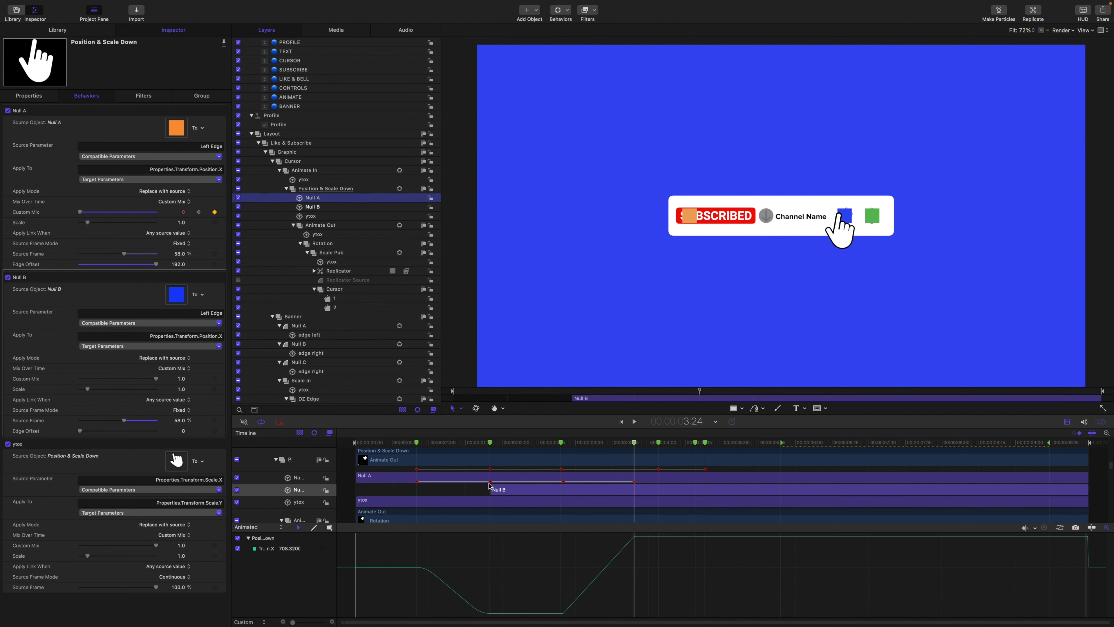
pyautogui.click(490, 479)
pyautogui.click(567, 541)
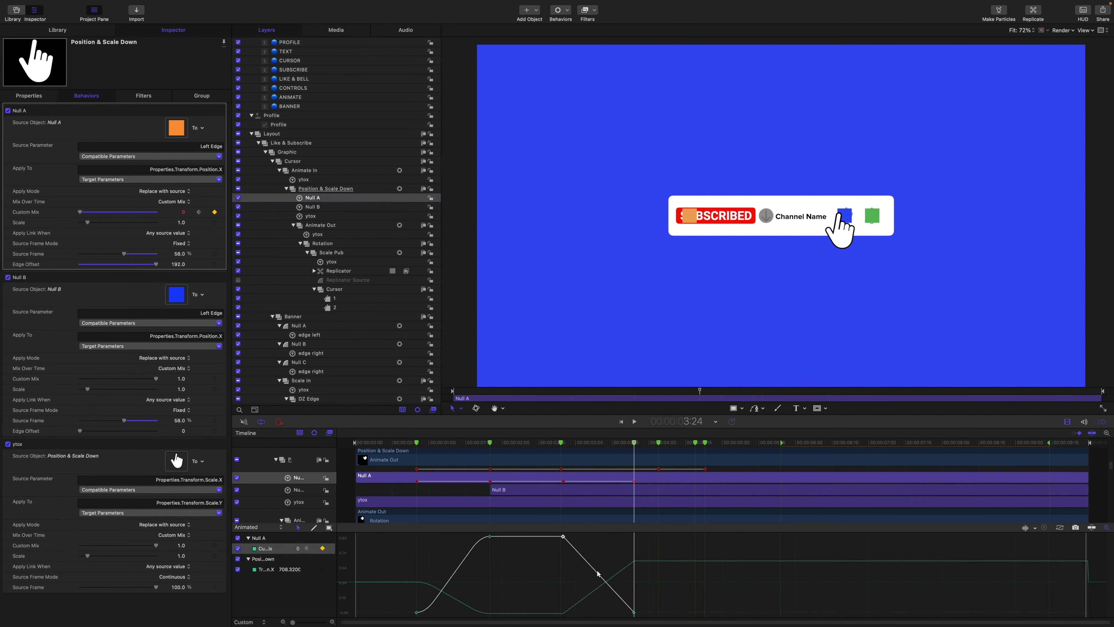
pyautogui.rightClick(634, 612)
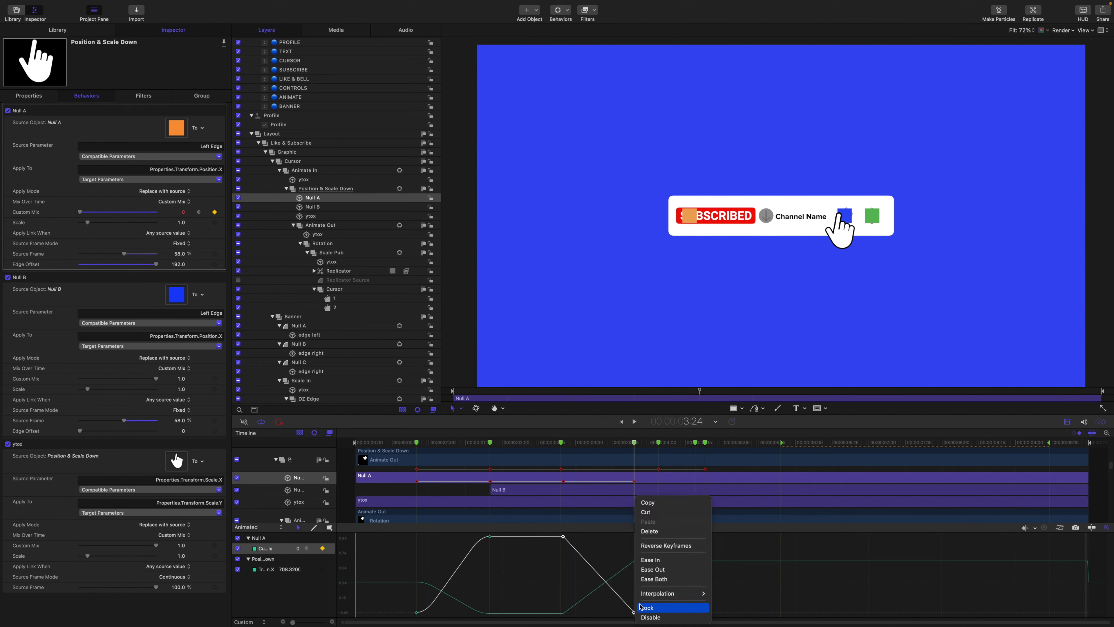
pyautogui.click(649, 580)
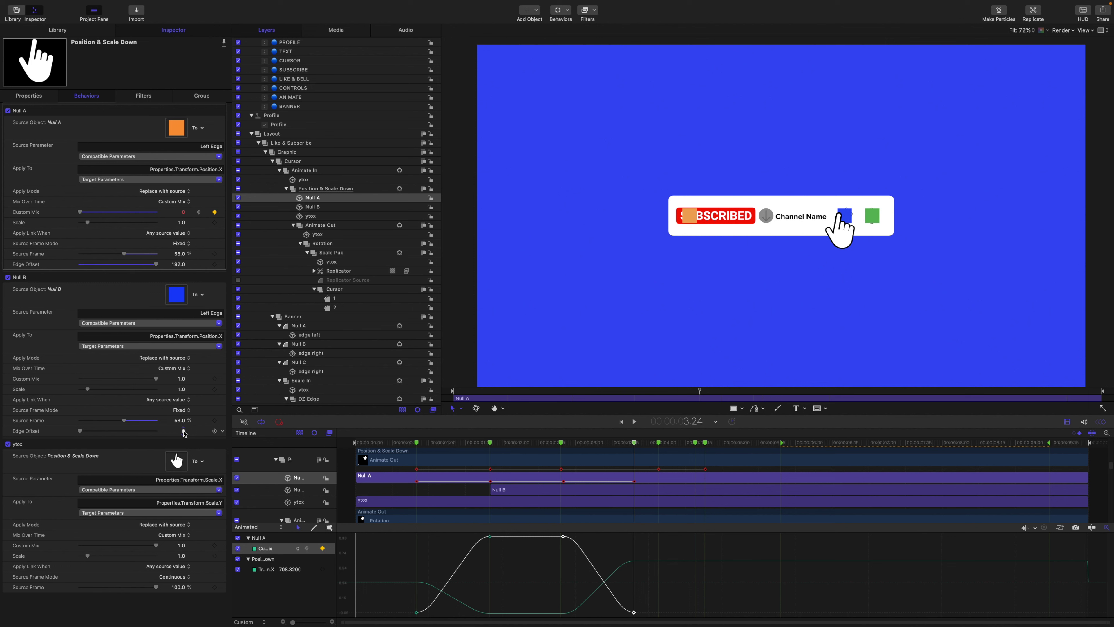
pyautogui.moveTo(181, 431); pyautogui.dragTo(180, 432)
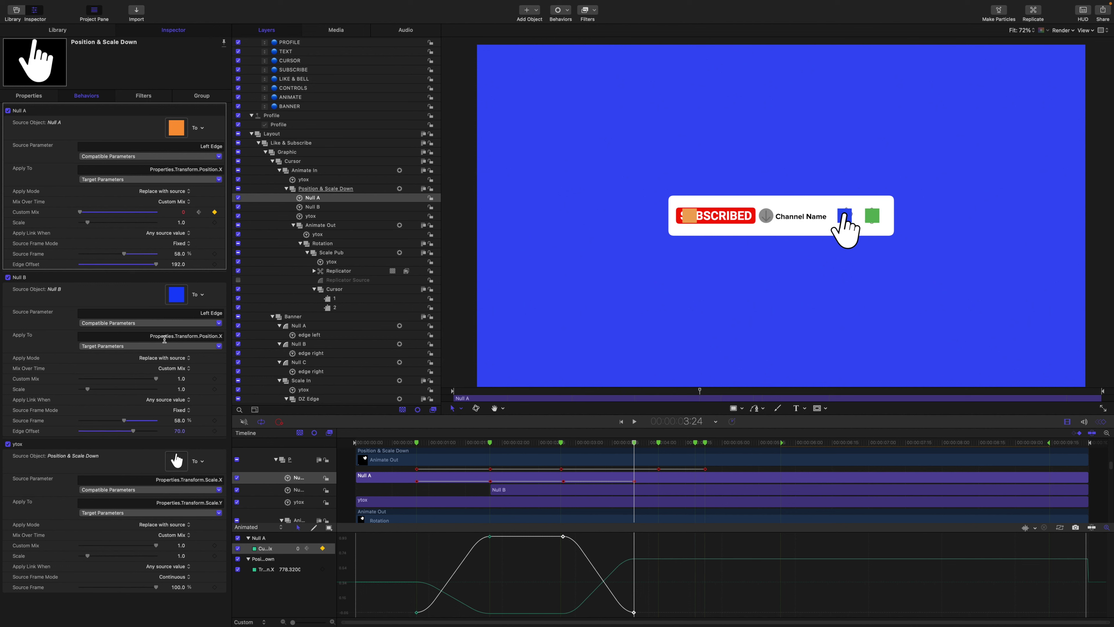
pyautogui.click(323, 189)
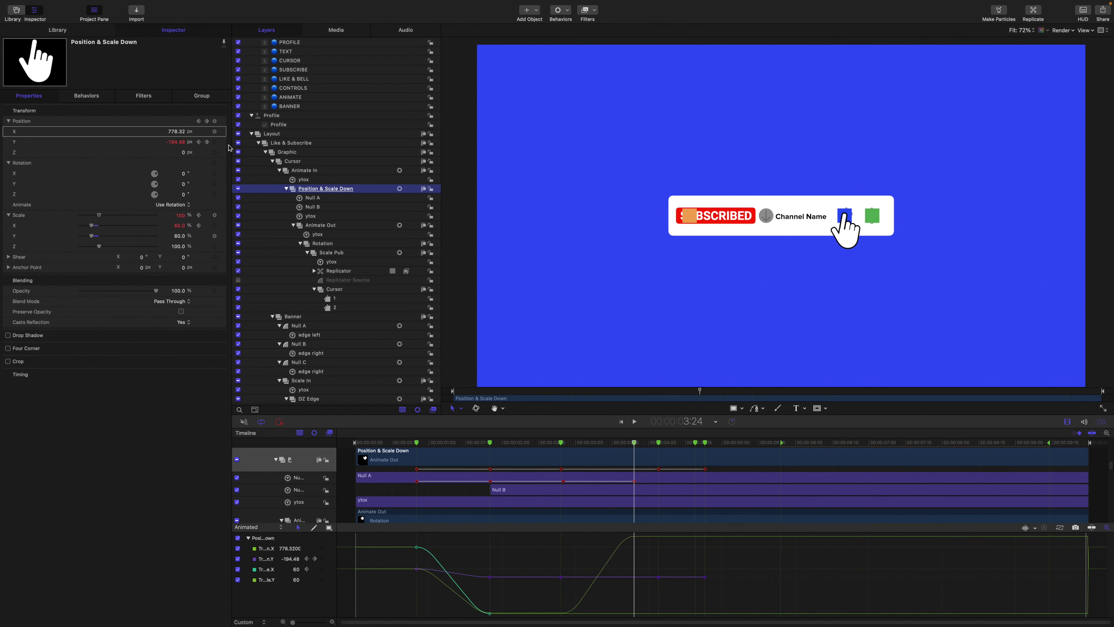
# Add a third Link behaviour to Position X, named 'Null C', below the other links.
pyautogui.click(224, 133)
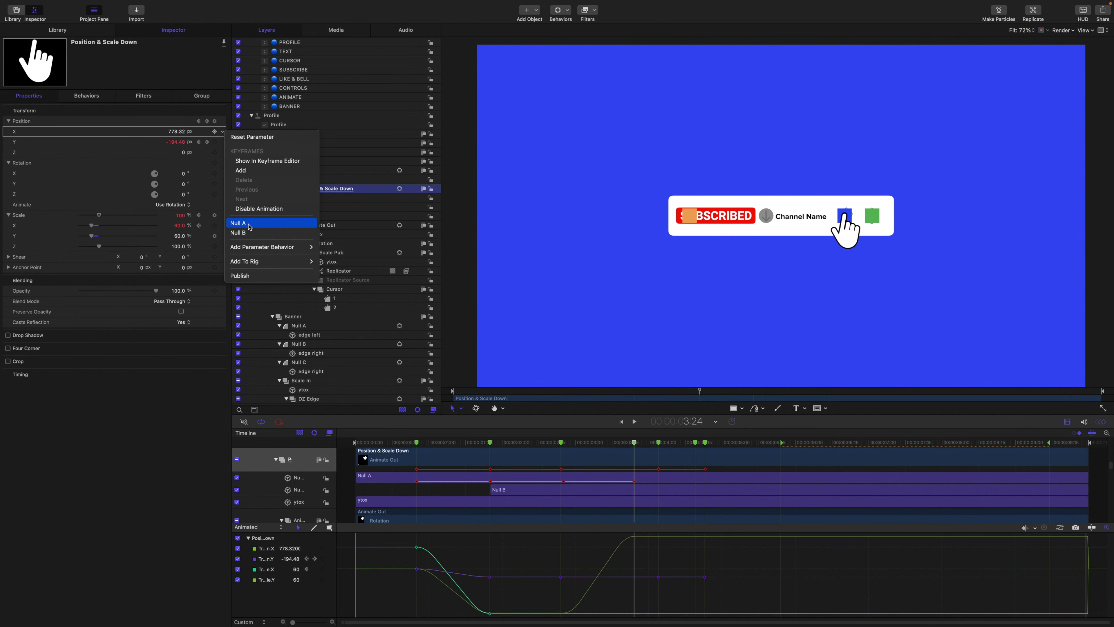
pyautogui.moveTo(281, 247)
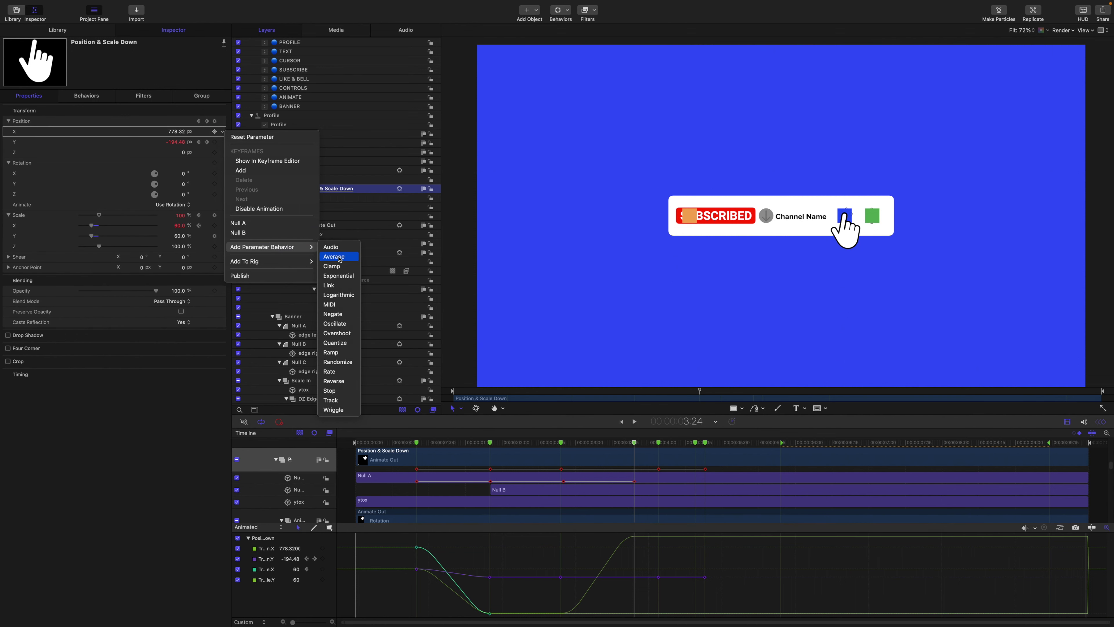
pyautogui.click(341, 284)
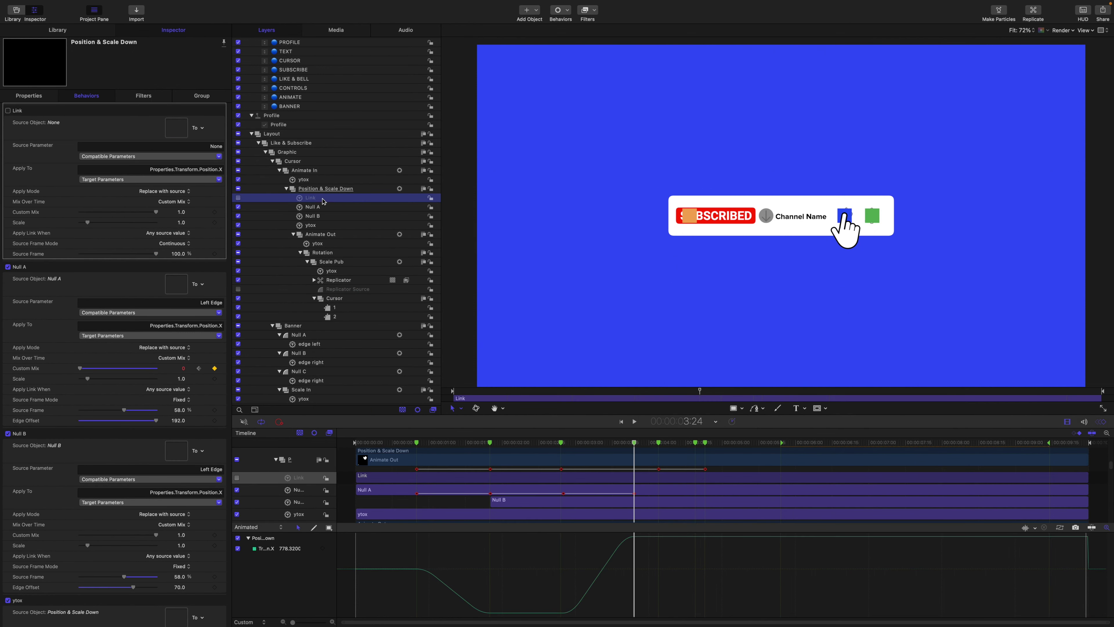
pyautogui.doubleClick(320, 198)
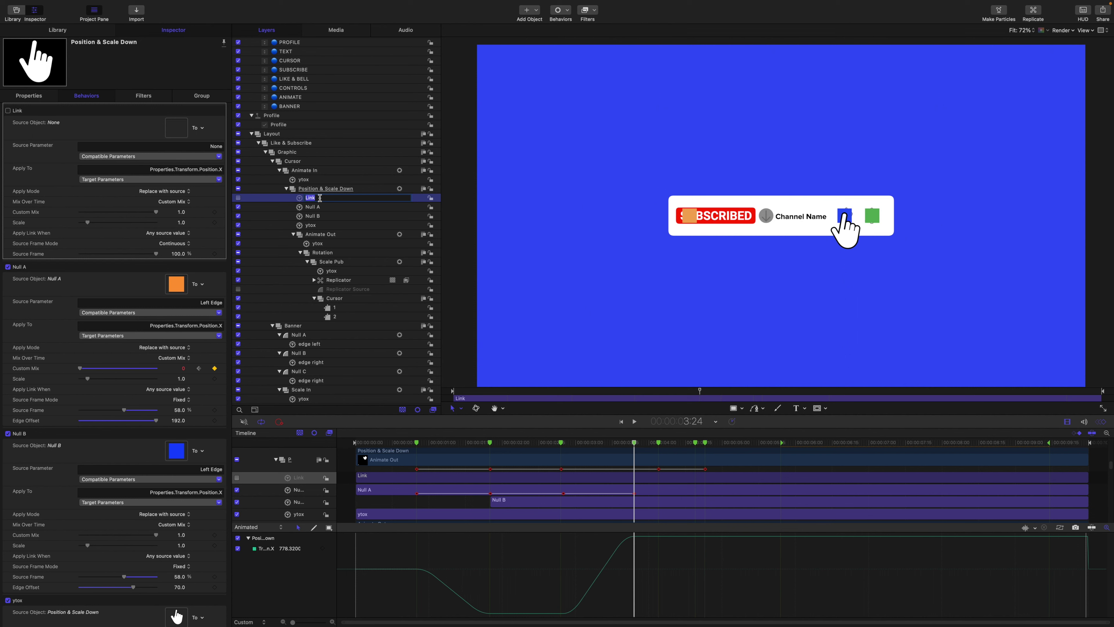
pyautogui.write('Null C')
pyautogui.press('Return')
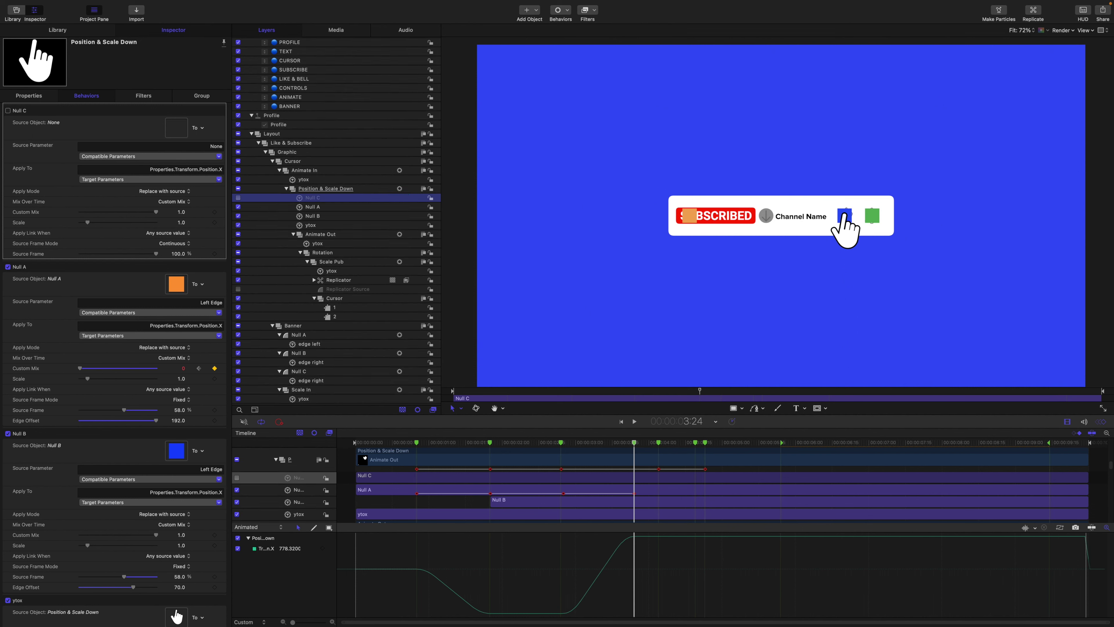
pyautogui.press('super+bracketleft')
pyautogui.press('super+bracketleft')
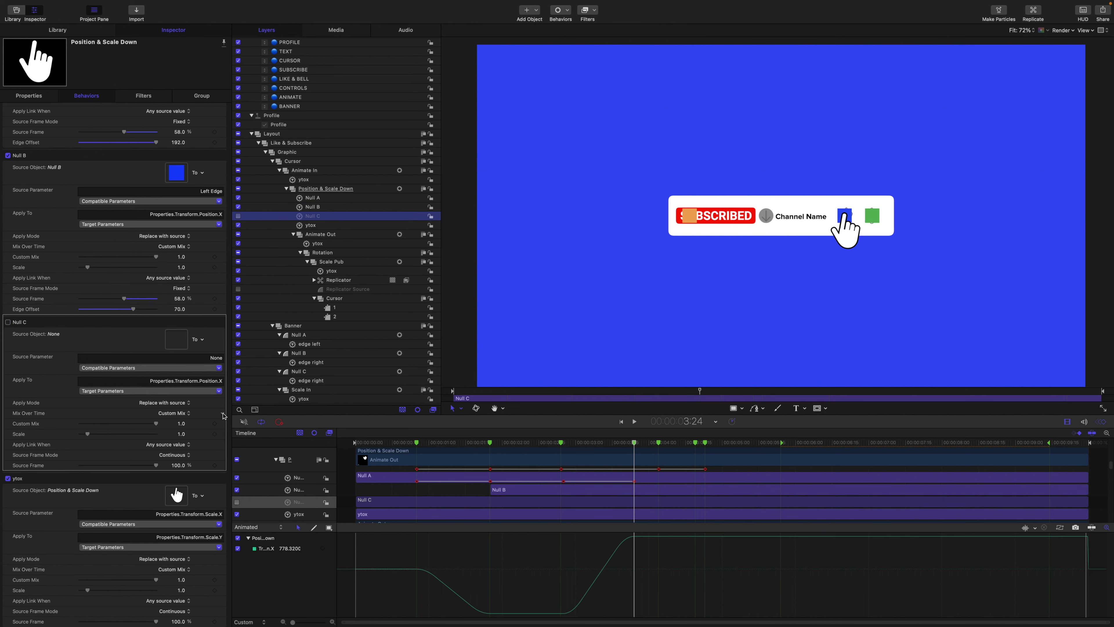
# Give Null C a Fixed 58% source frame, trim it to start at 3:24, and enable it.
pyautogui.click(186, 457)
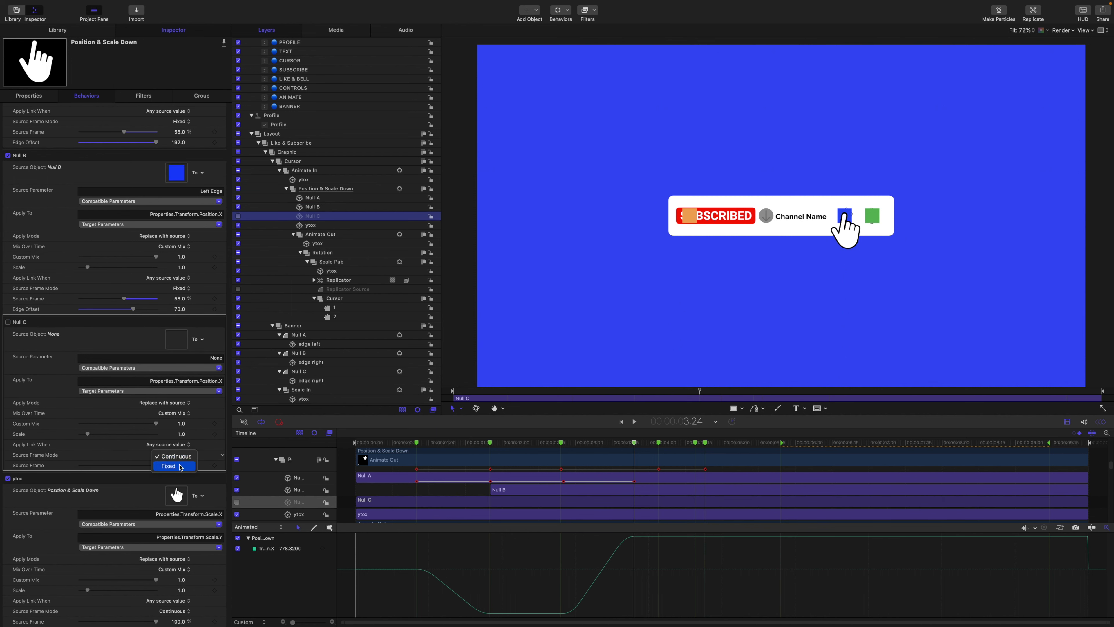
pyautogui.click(181, 466)
pyautogui.click(178, 465)
pyautogui.write('58')
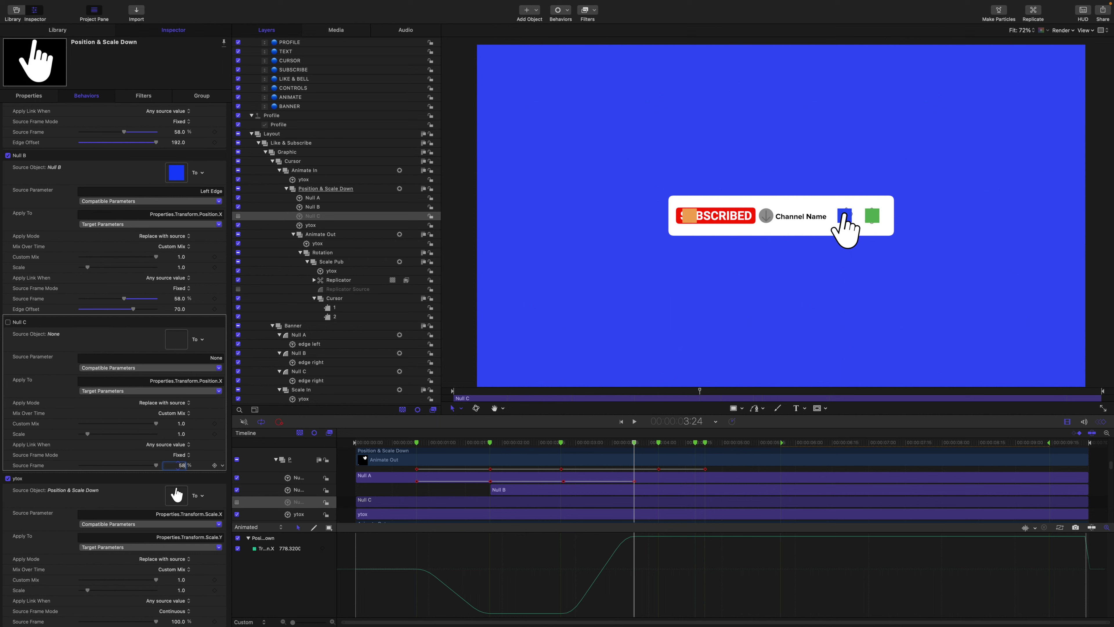
pyautogui.press('Return')
pyautogui.press('i')
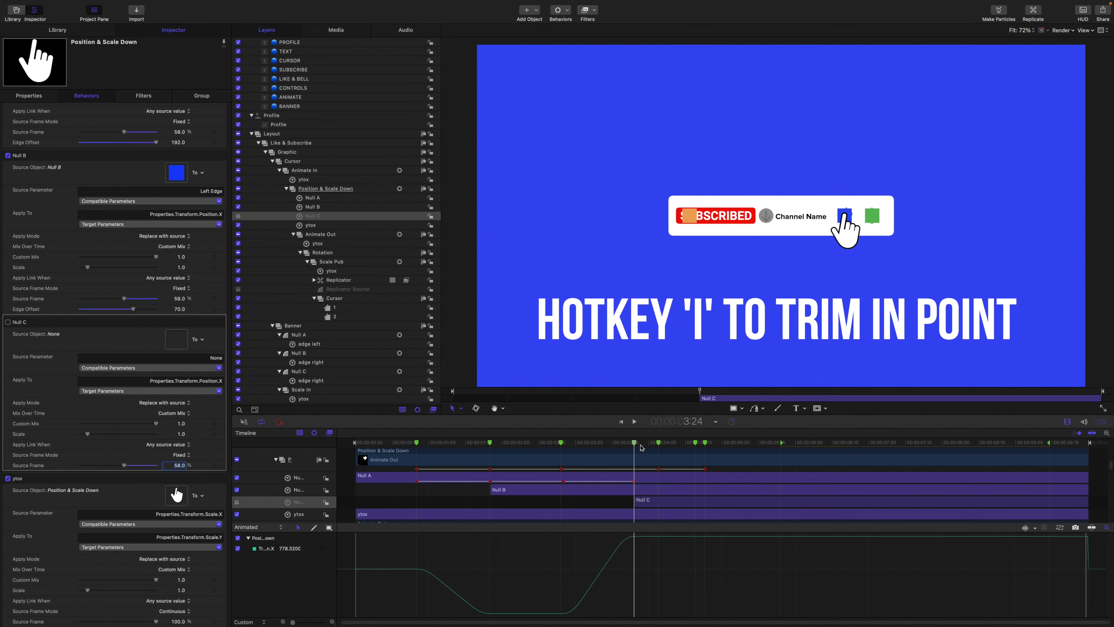
pyautogui.hotkey('ctrl', 't')
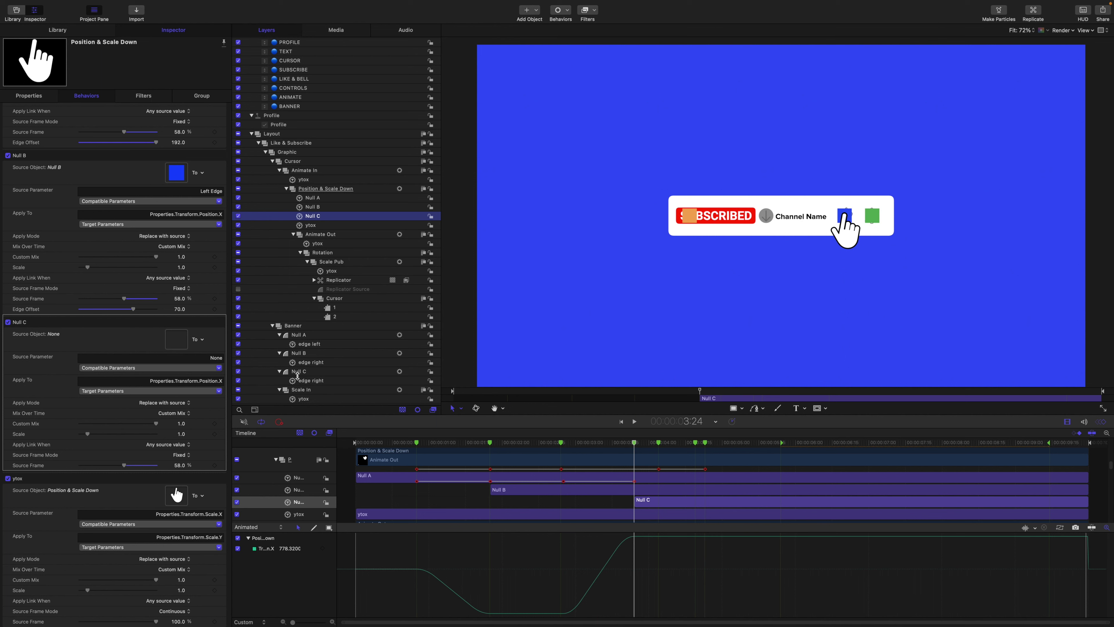
# Make the Null C layer the link's source, following its Edges > Left.
pyautogui.moveTo(300, 374); pyautogui.dragTo(175, 339)
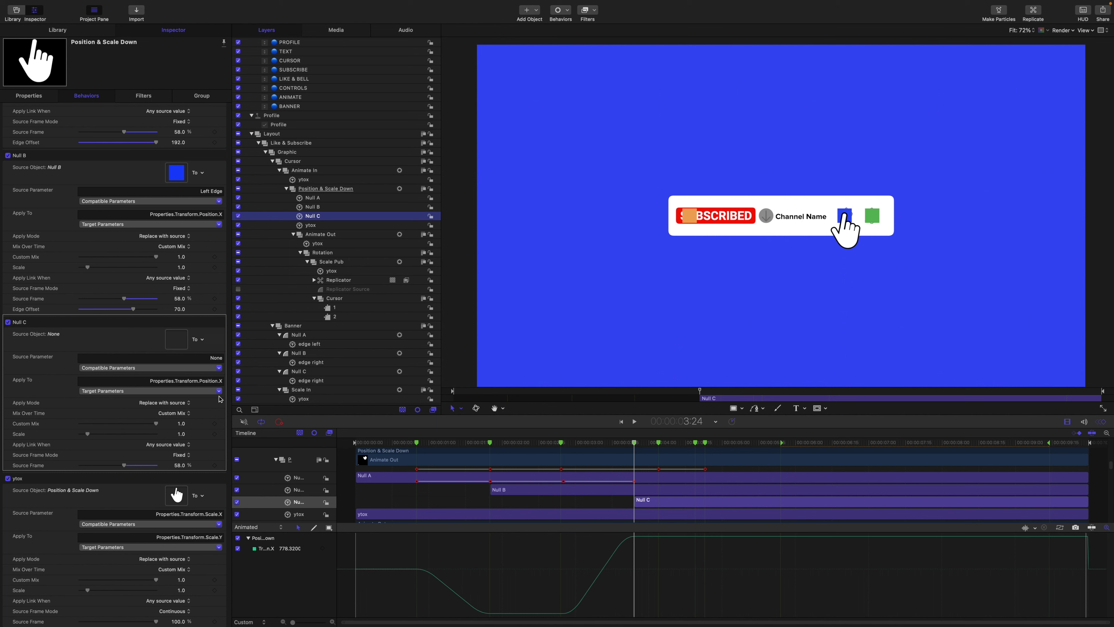
pyautogui.click(199, 368)
pyautogui.moveTo(201, 377)
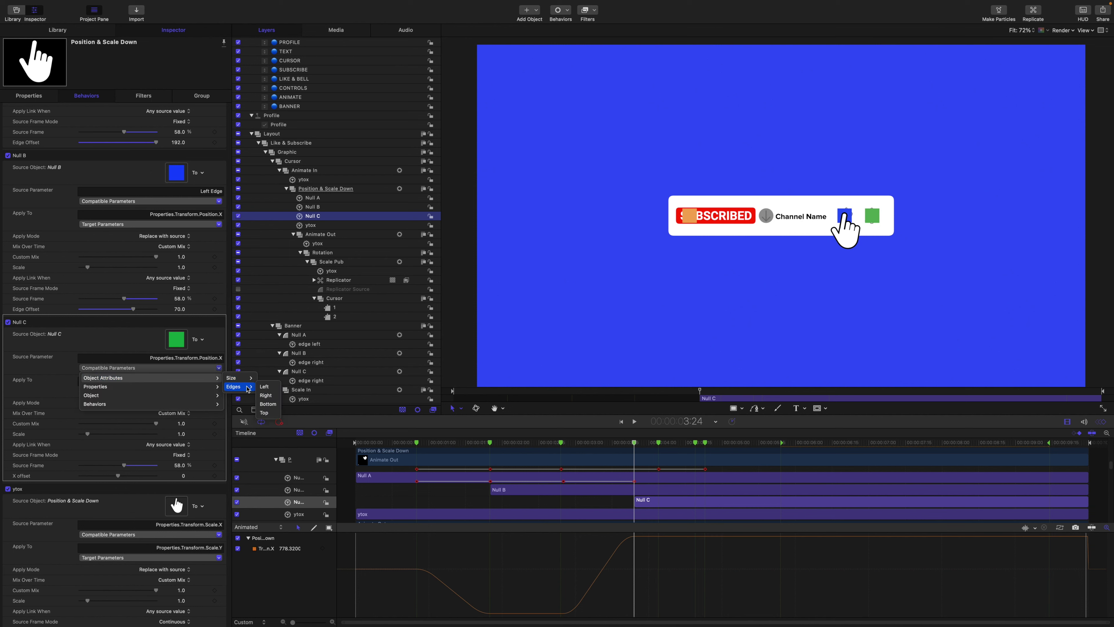
pyautogui.click(264, 387)
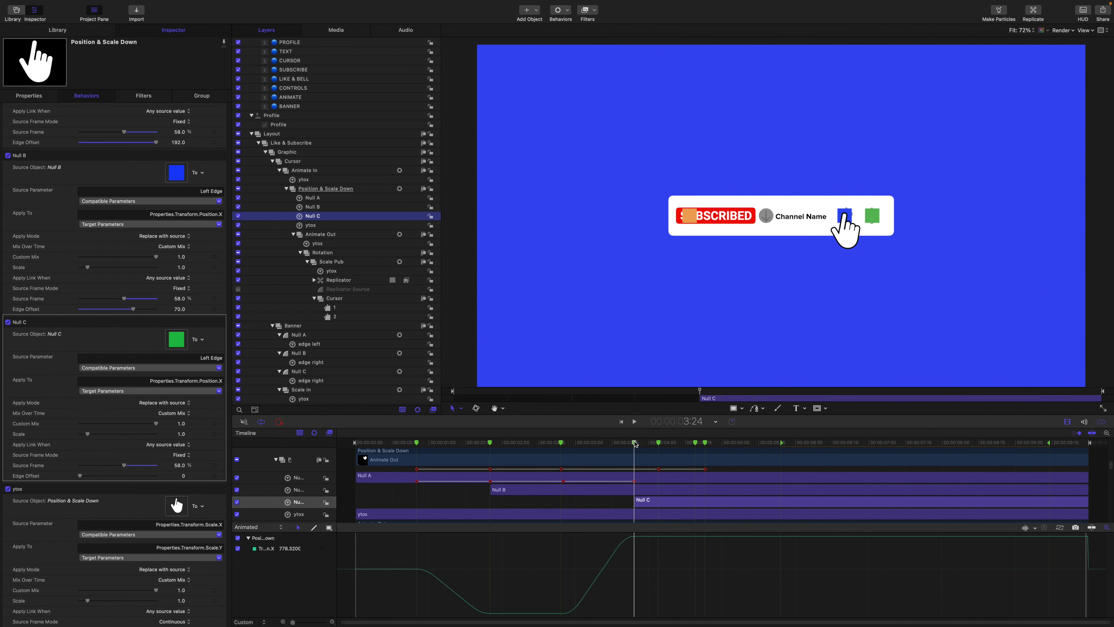
pyautogui.moveTo(635, 443); pyautogui.dragTo(658, 444)
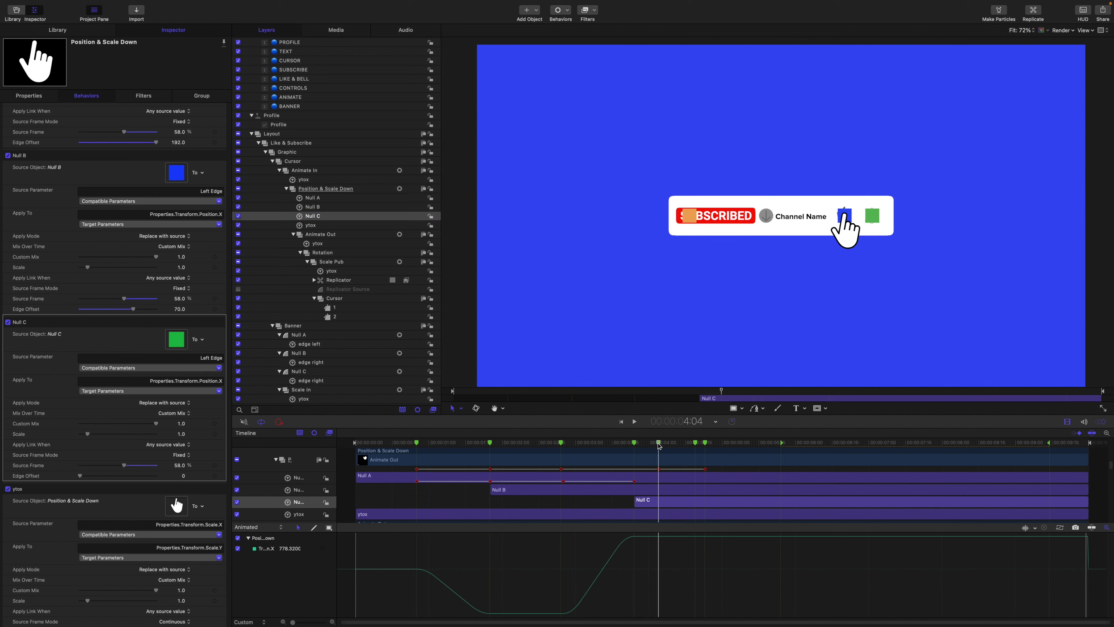
pyautogui.click(314, 208)
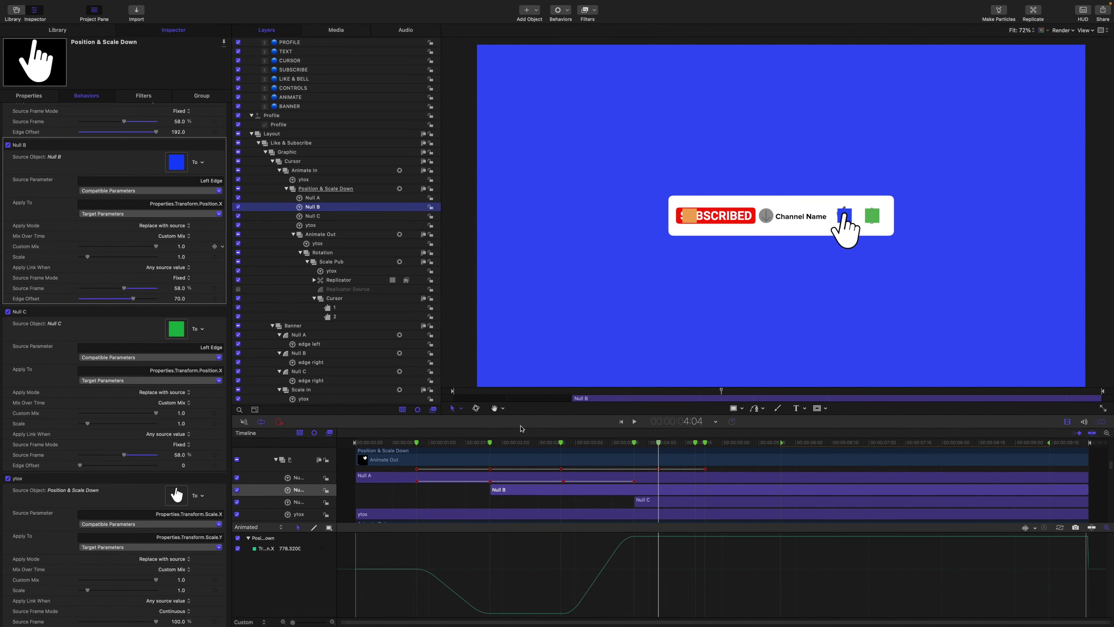
# Keyframe Null B's Custom Mix at 4:04, drop it to 0 at 4:23, and set Null C Edge Offset to 185.
pyautogui.hotkey('ctrl', 'k')
pyautogui.moveTo(660, 444); pyautogui.dragTo(706, 454)
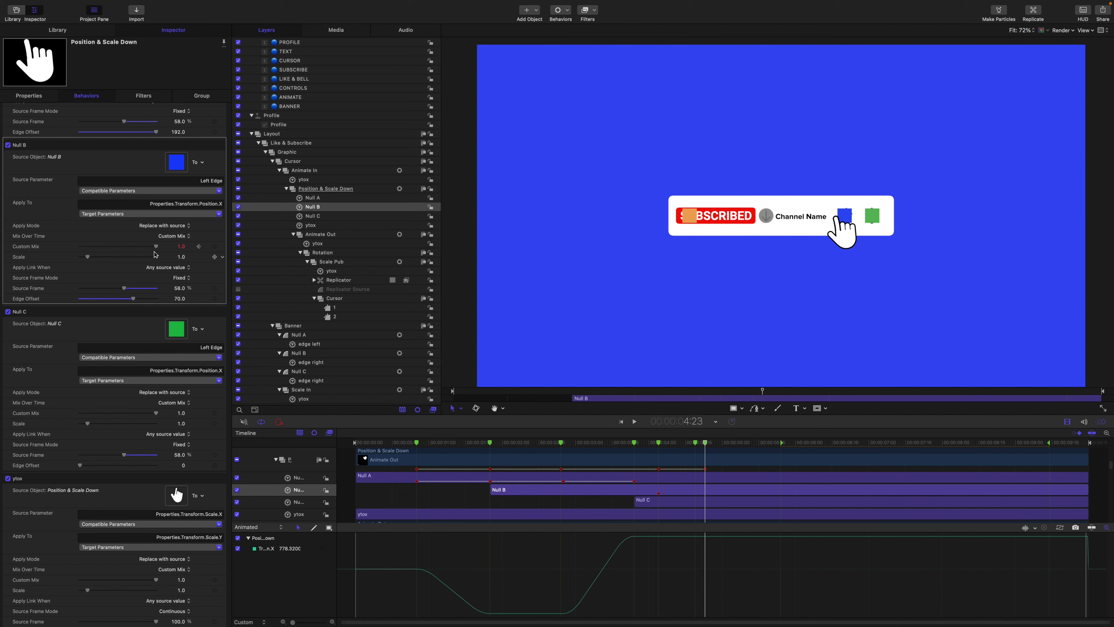
pyautogui.moveTo(156, 248); pyautogui.dragTo(23, 240)
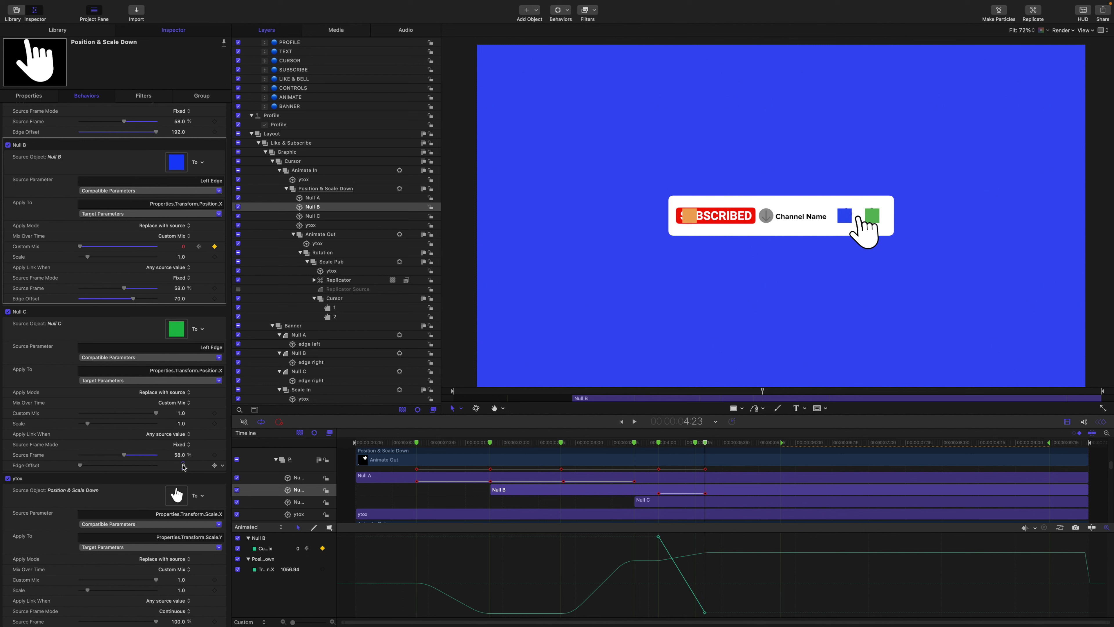
pyautogui.moveTo(182, 465); pyautogui.dragTo(182, 465)
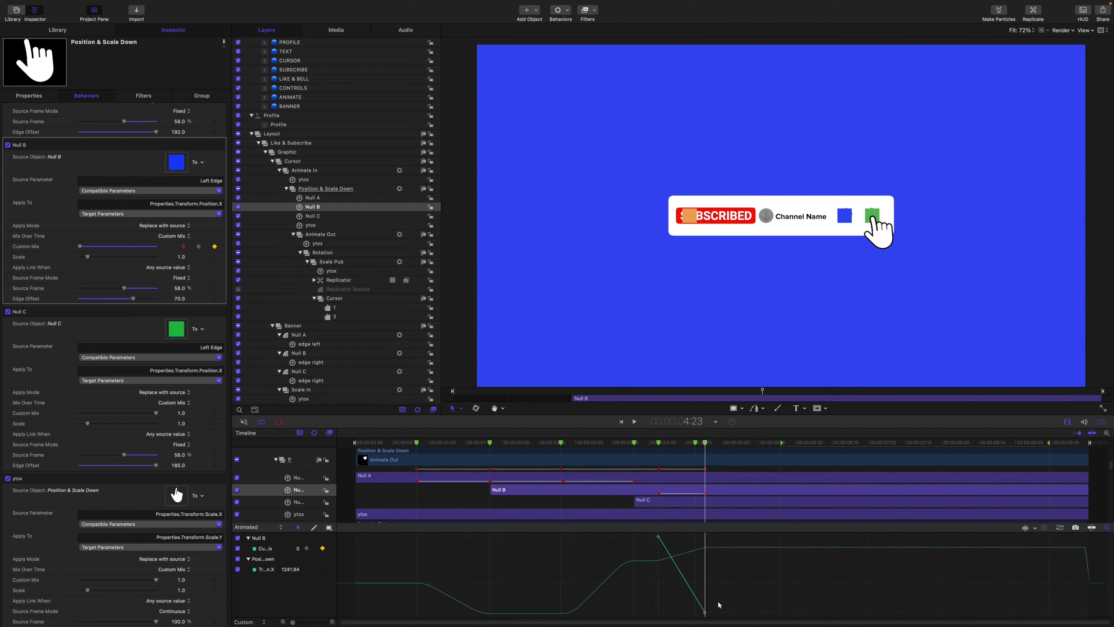
# Ease Null B's Custom Mix keyframe and play the animation from the start.
pyautogui.click(701, 604)
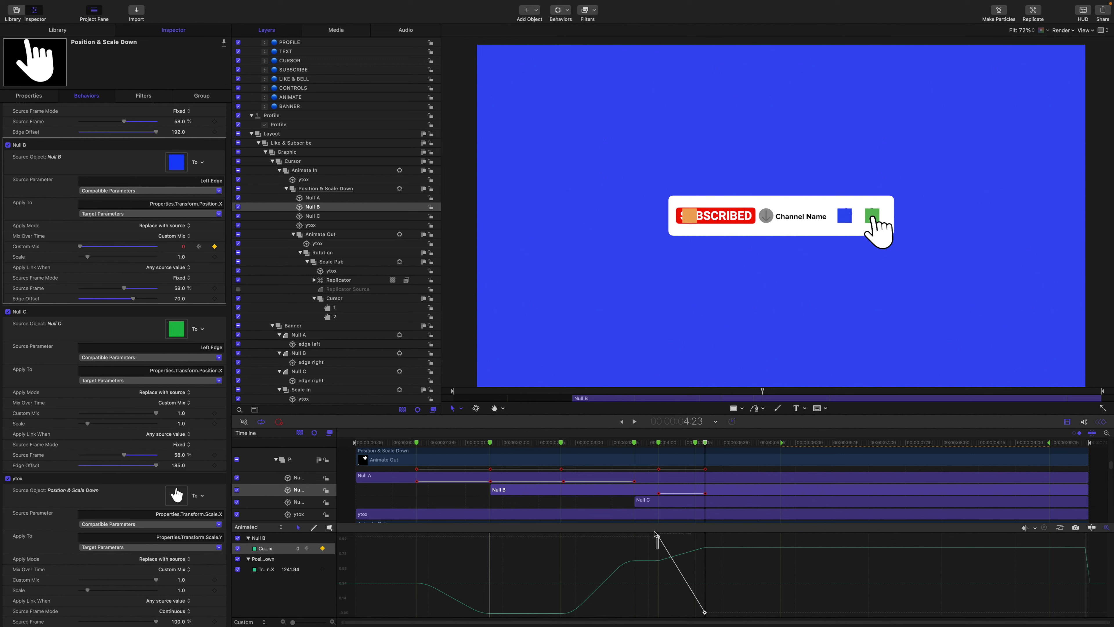
pyautogui.rightClick(709, 615)
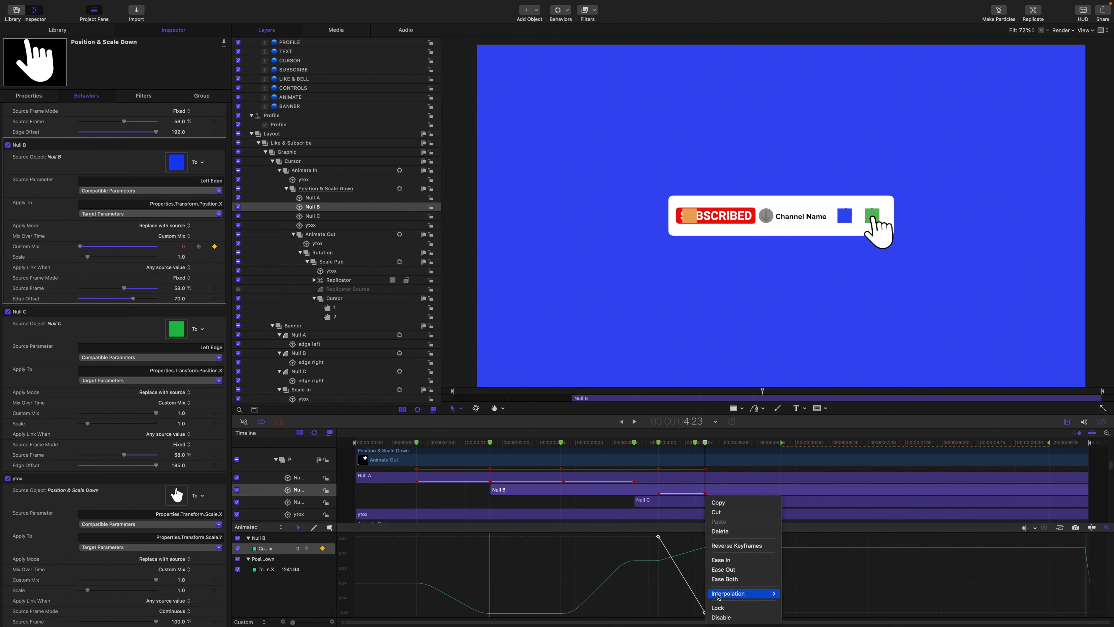
pyautogui.click(706, 581)
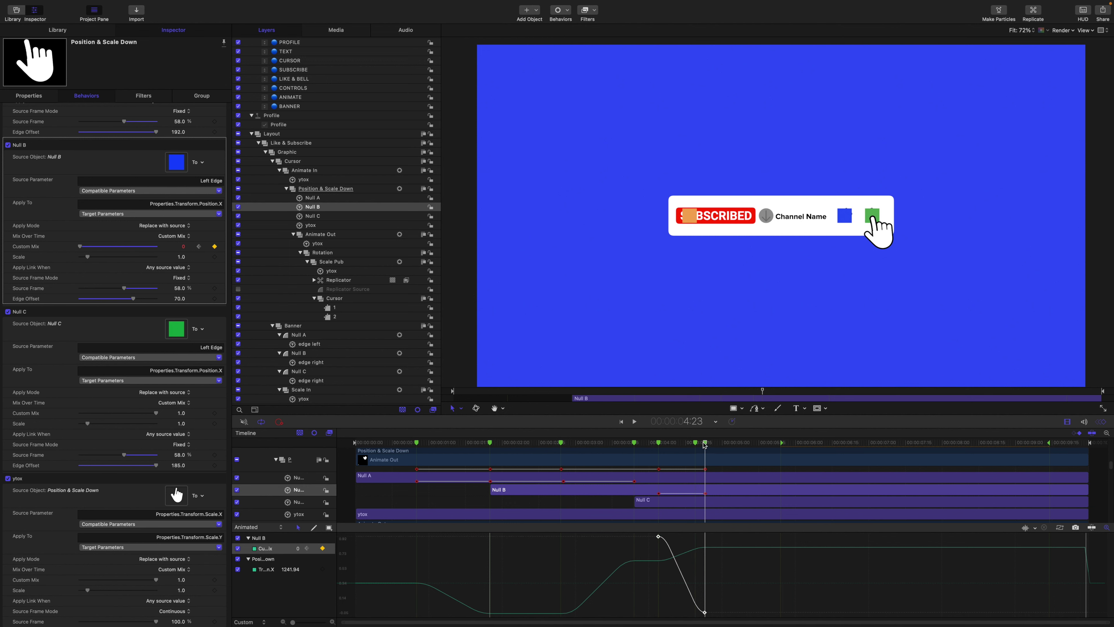
pyautogui.press('Home')
pyautogui.press('space')
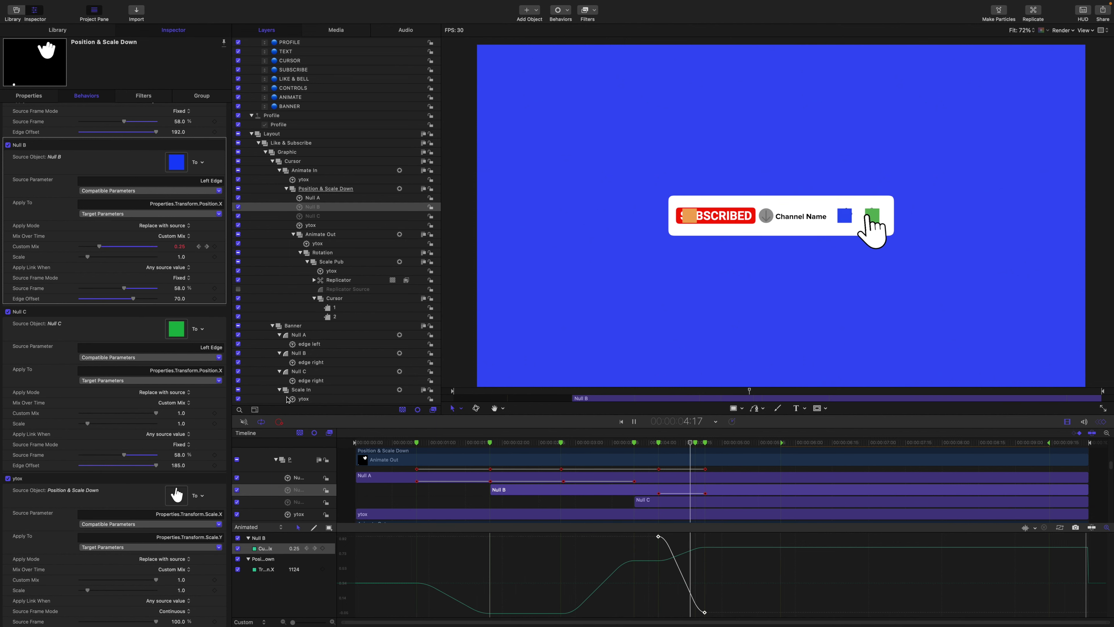
# Turn off the Profile widget option and replay the banner from the start.
pyautogui.press('space')
pyautogui.scroll(2, 364, 200)
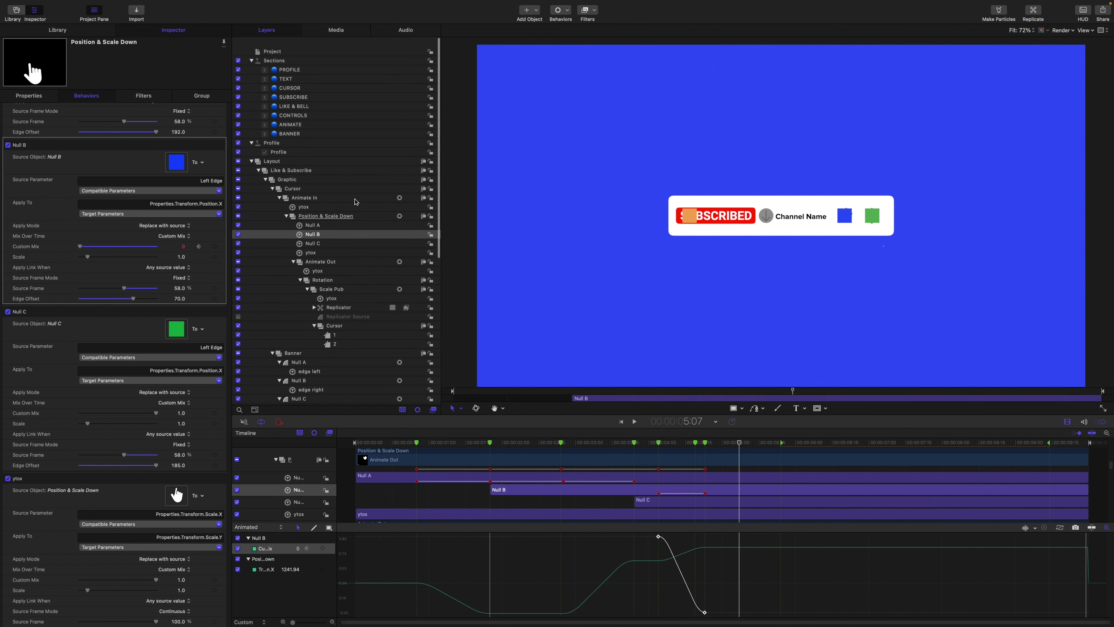
pyautogui.click(289, 143)
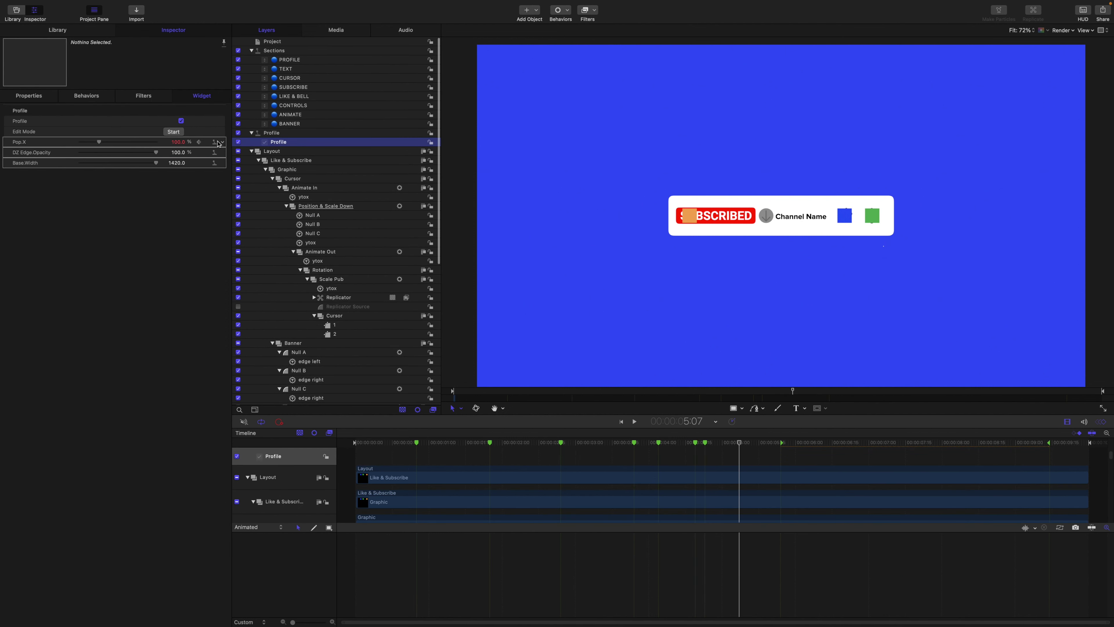
pyautogui.click(181, 120)
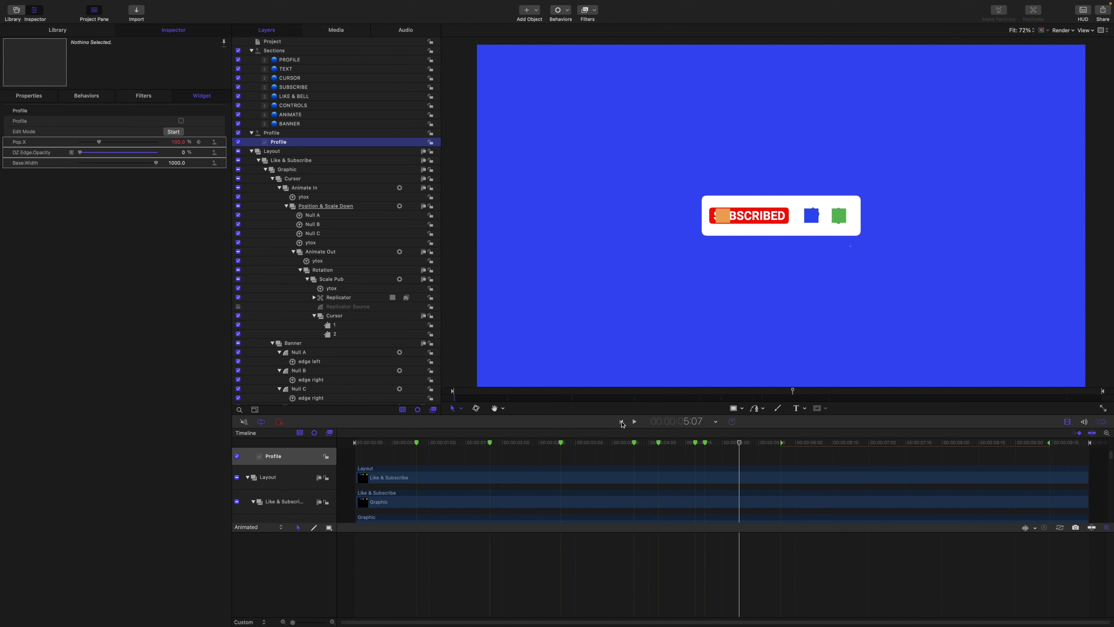
pyautogui.click(621, 422)
pyautogui.press('space')
pyautogui.press('space')
# Set the Base layer's Scale X to 172% and preview the wider banner.
pyautogui.scroll(-10, 351, 312)
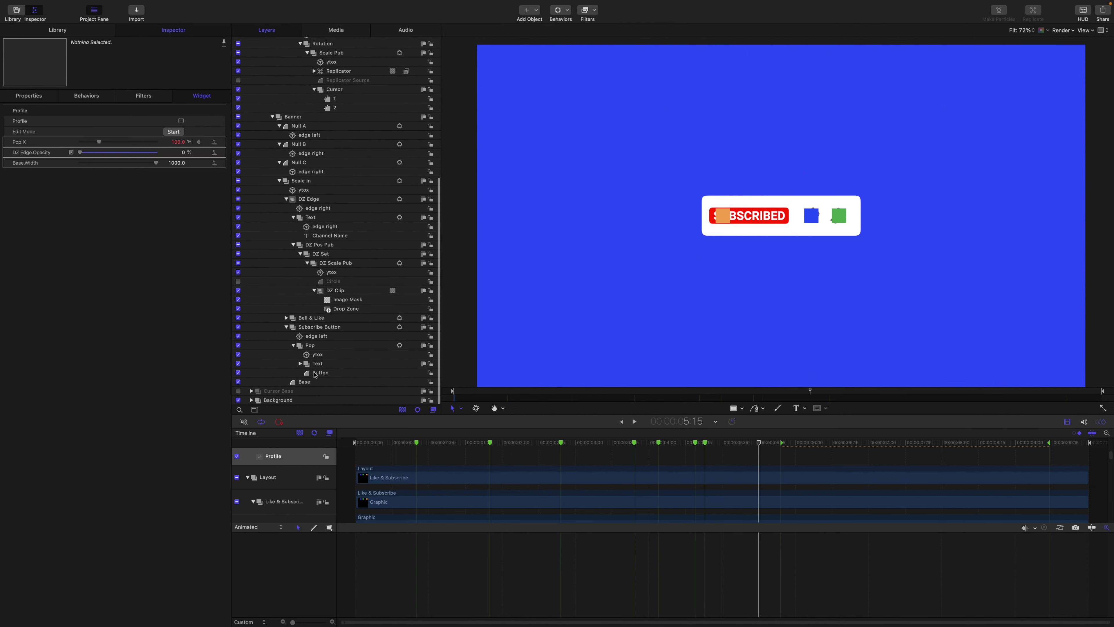
pyautogui.click(306, 381)
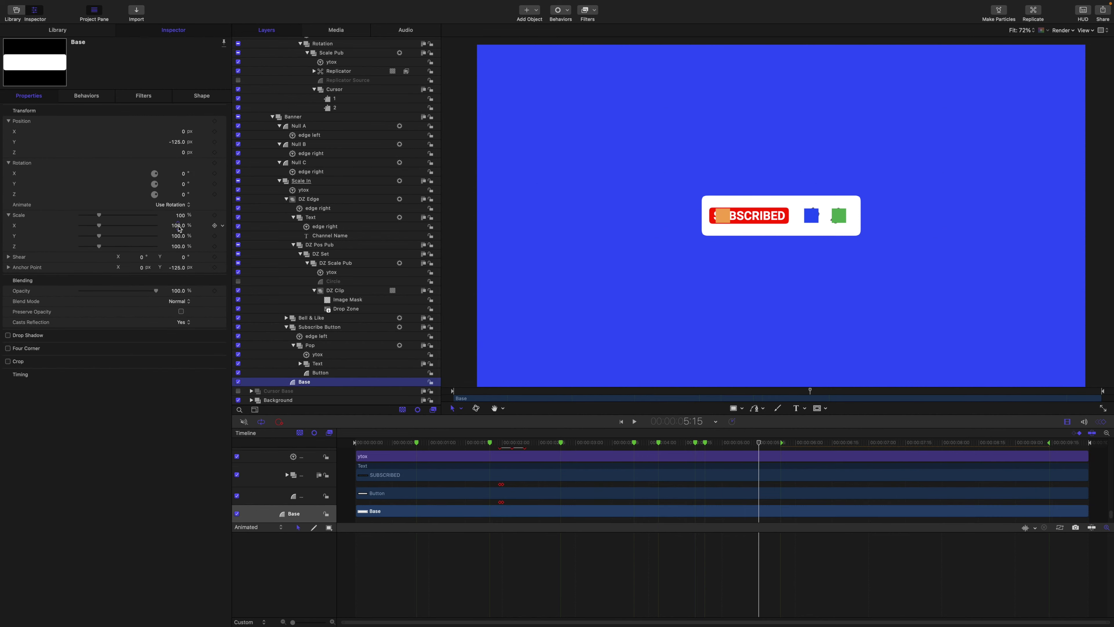
pyautogui.moveTo(180, 225); pyautogui.dragTo(212, 225)
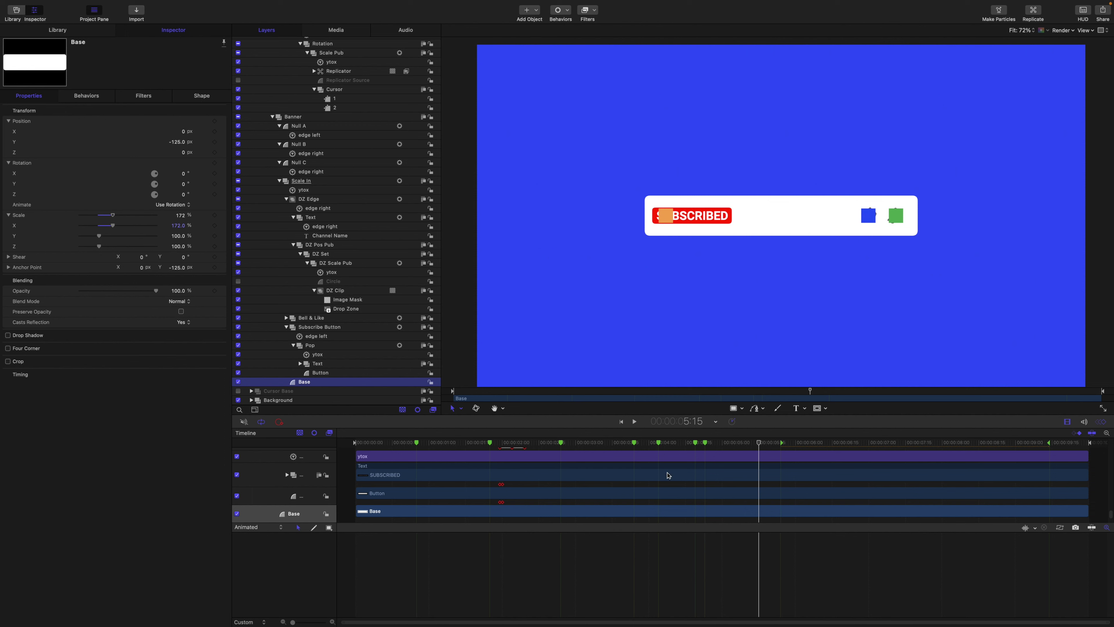
pyautogui.press('Home')
pyautogui.press('space')
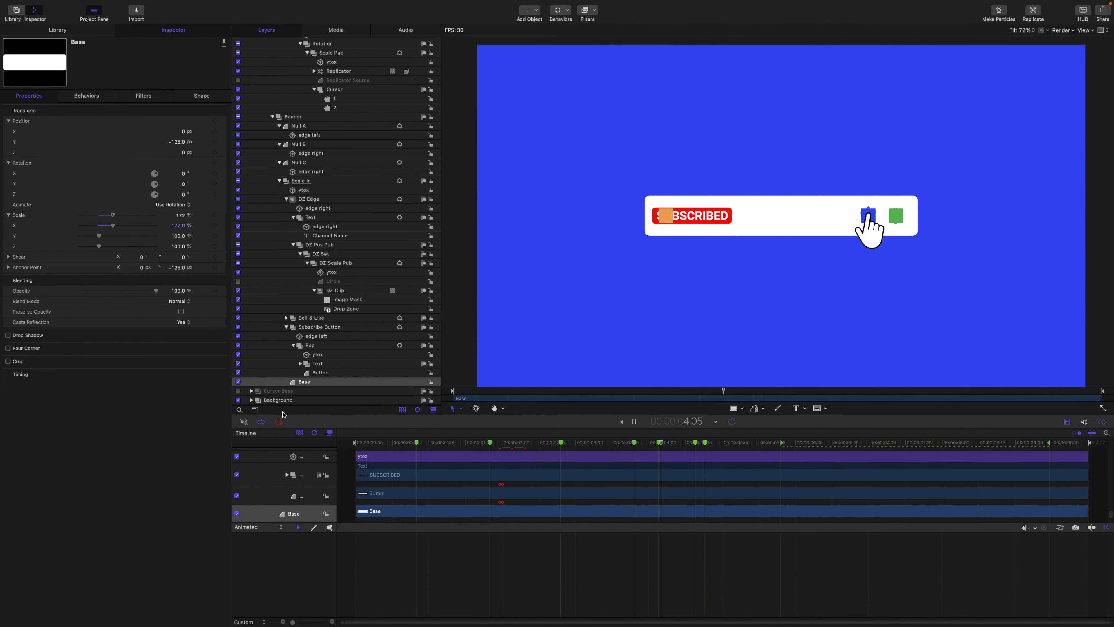
pyautogui.press('space')
# Preview the banner with Profile re-enabled, then switch Profile off again.
pyautogui.scroll(10, 332, 236)
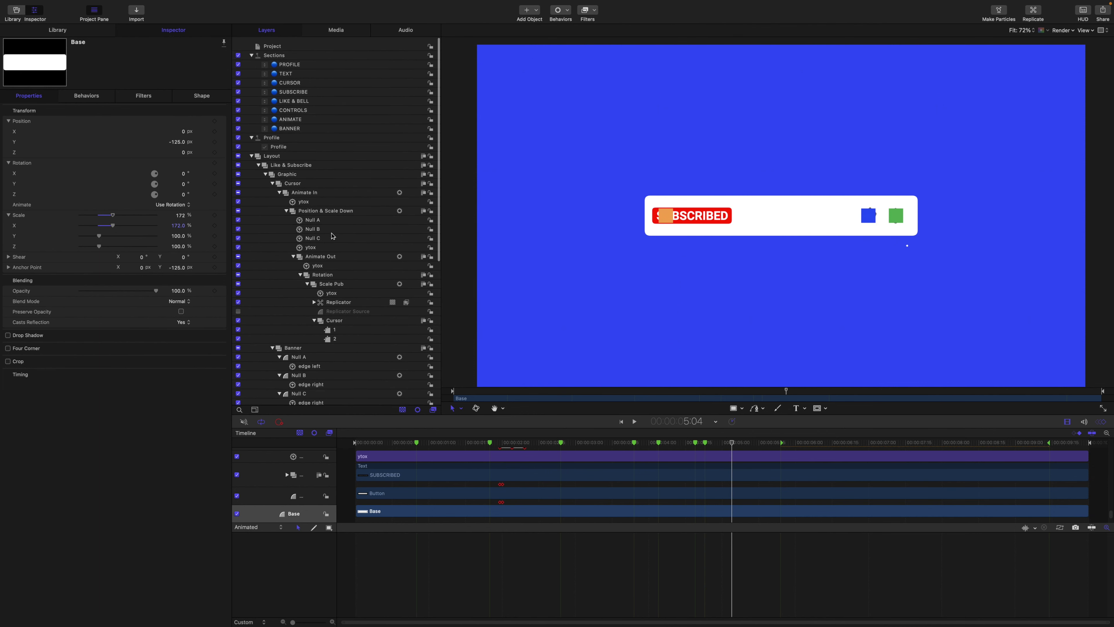
pyautogui.click(284, 142)
pyautogui.click(181, 121)
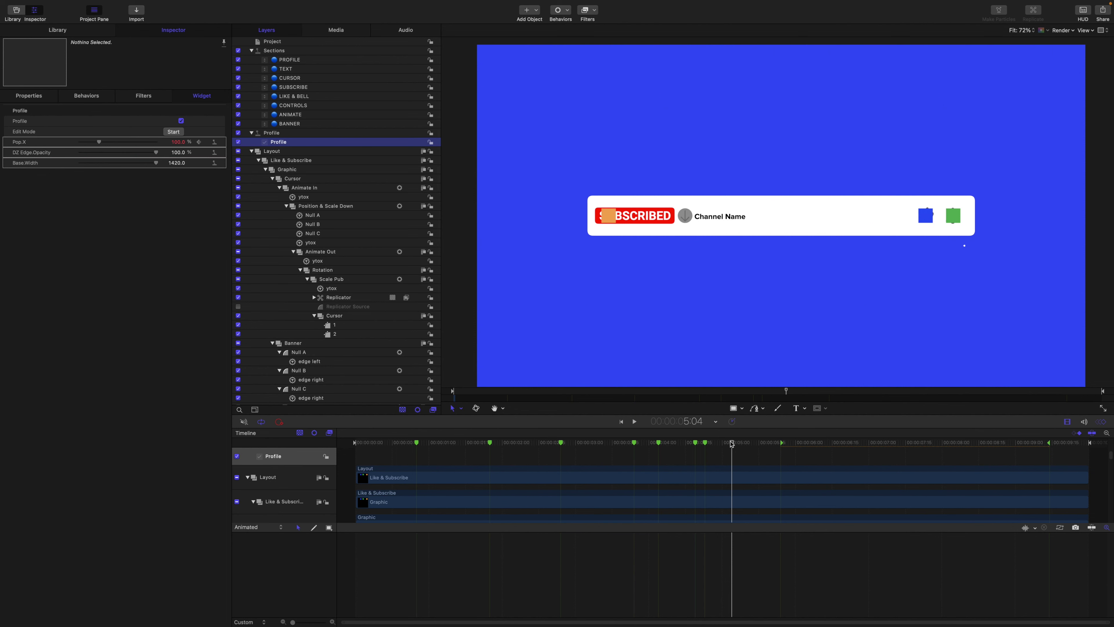
pyautogui.press('Home')
pyautogui.press('space')
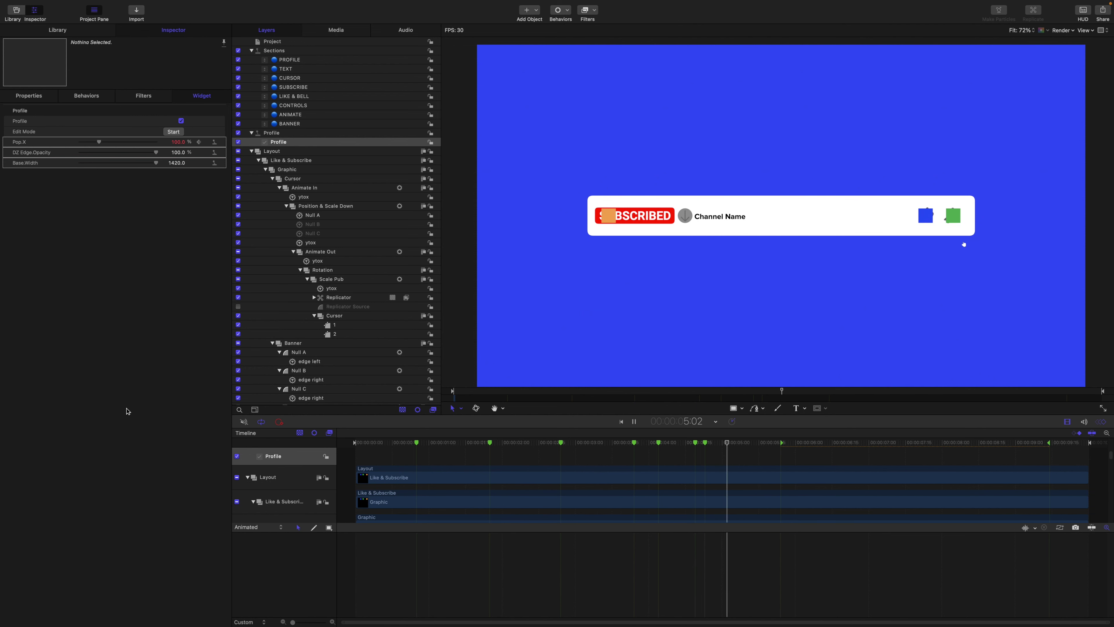
pyautogui.press('space')
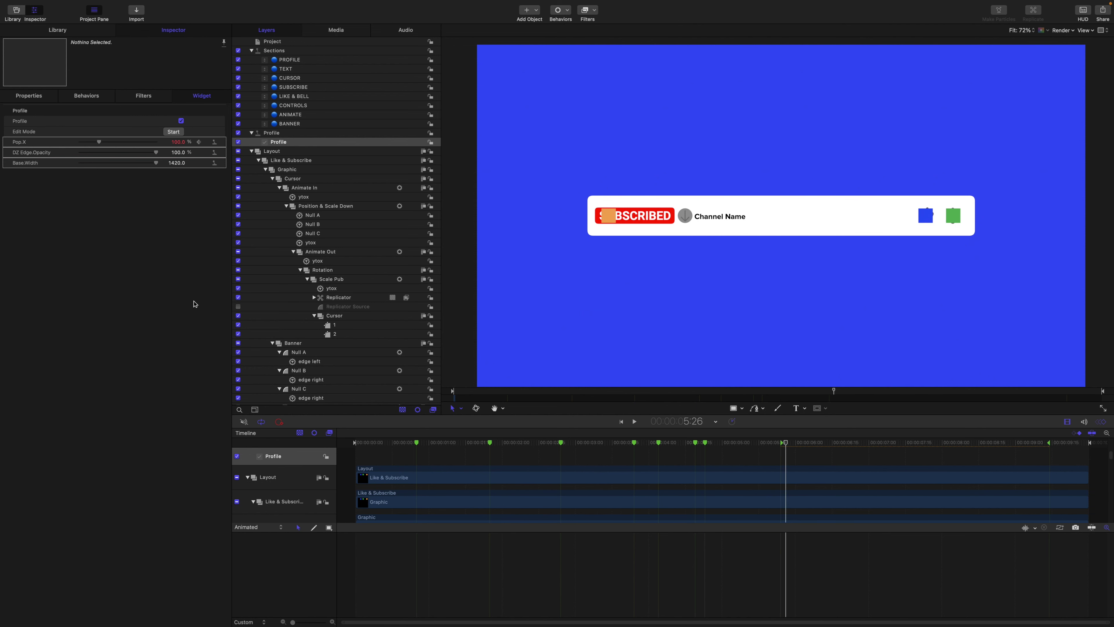
pyautogui.click(181, 121)
# Reset the project's published Length parameter to 100%.
pyautogui.scroll(2, 269, 44)
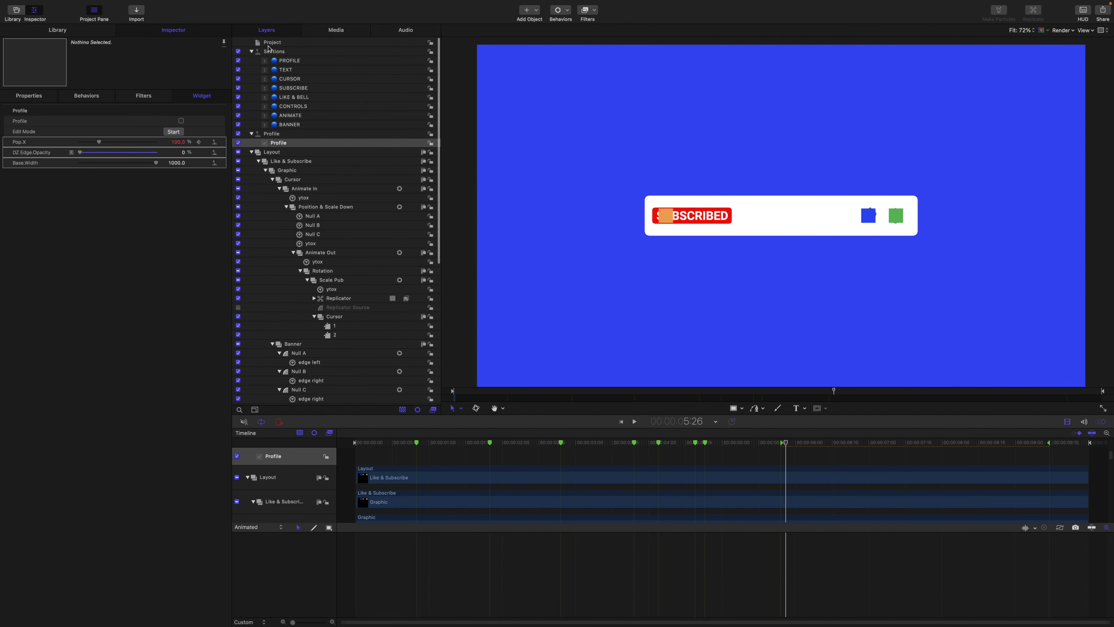
pyautogui.click(269, 43)
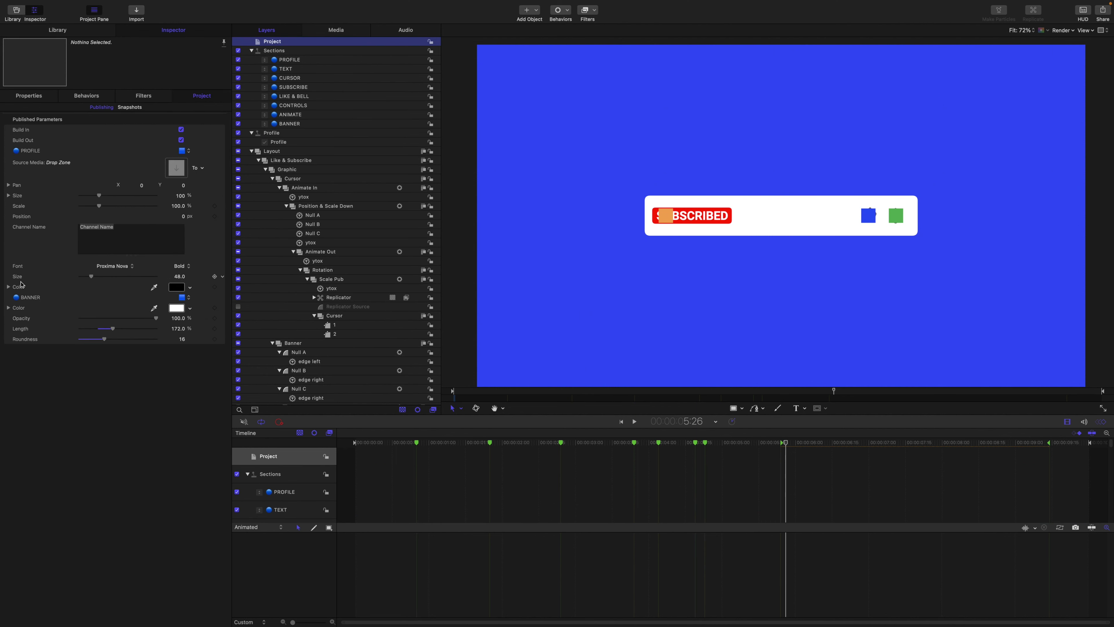
pyautogui.click(222, 329)
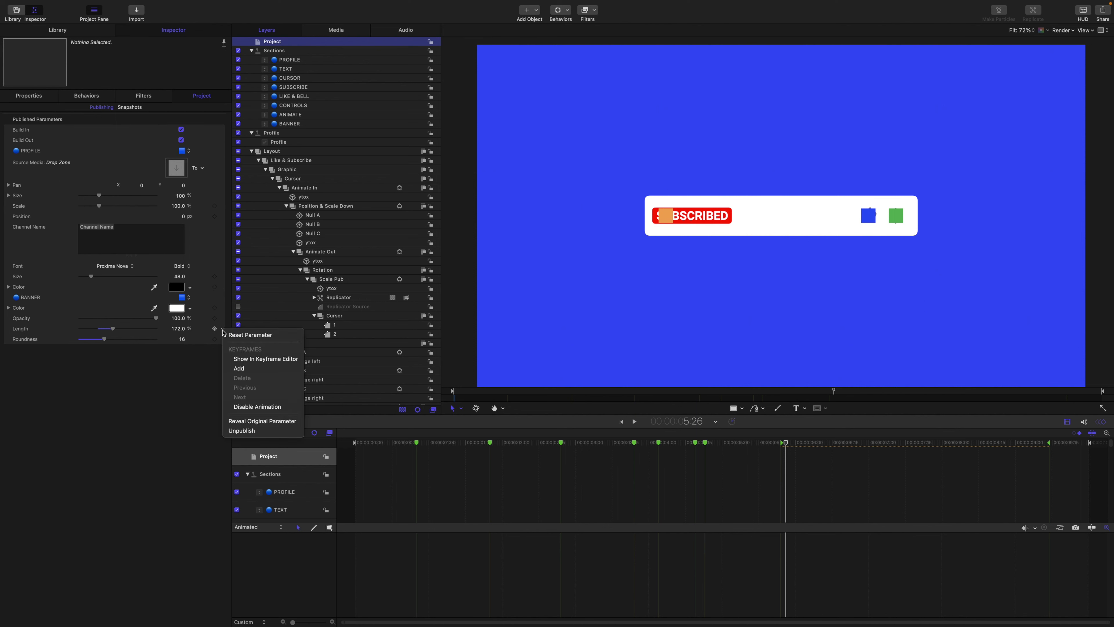
pyautogui.click(292, 337)
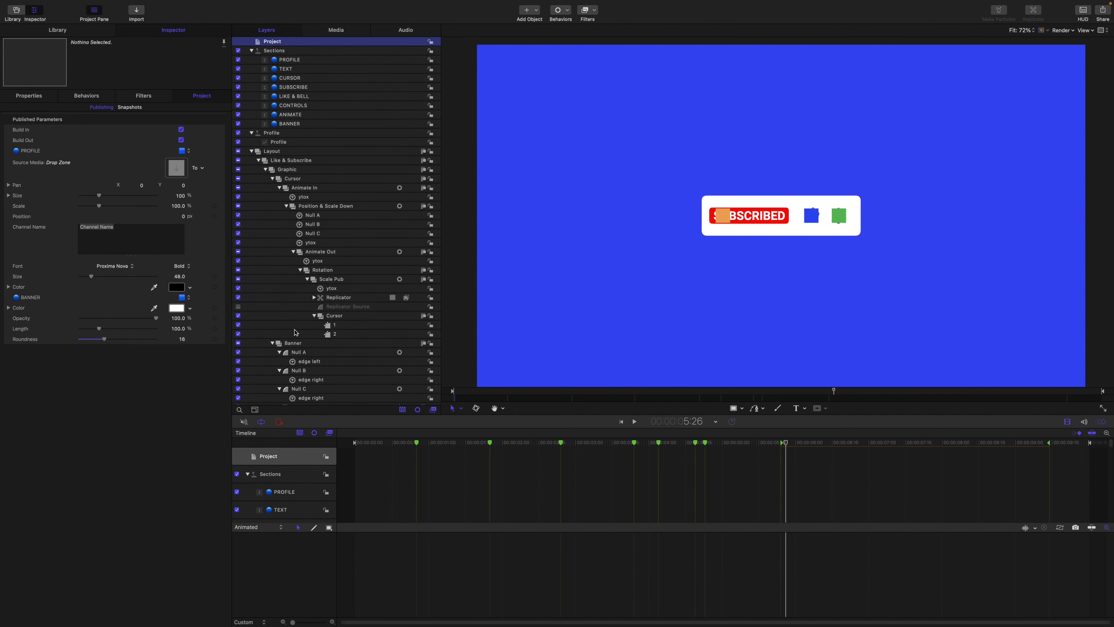
# Collapse Null A, B and C in Layers and hide all three placeholder squares.
pyautogui.scroll(-5, 323, 310)
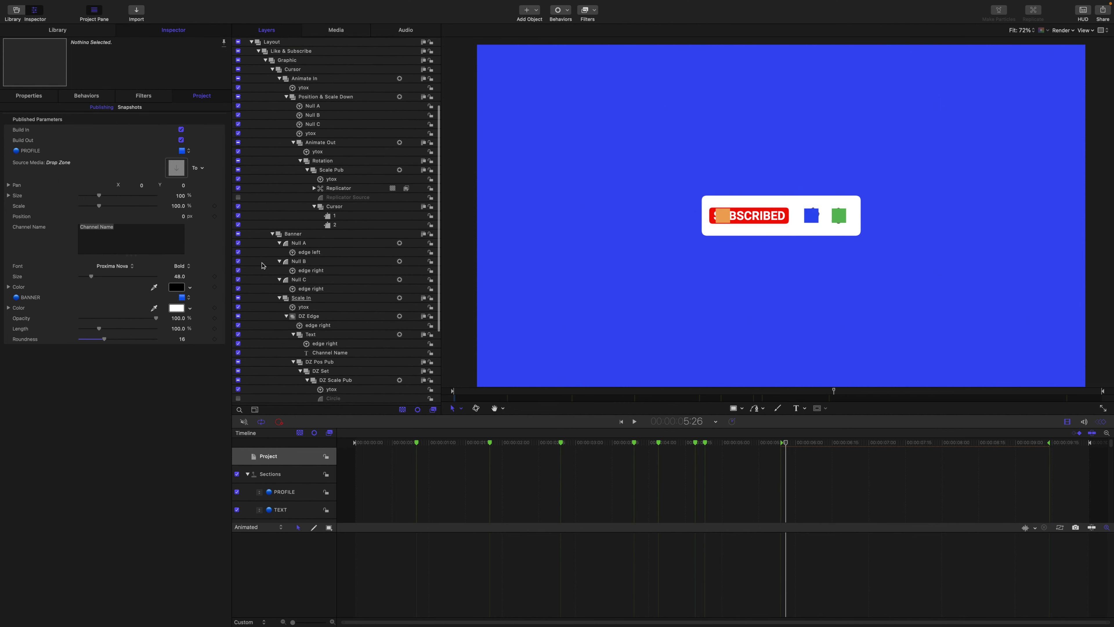
pyautogui.click(280, 240)
pyautogui.click(280, 249)
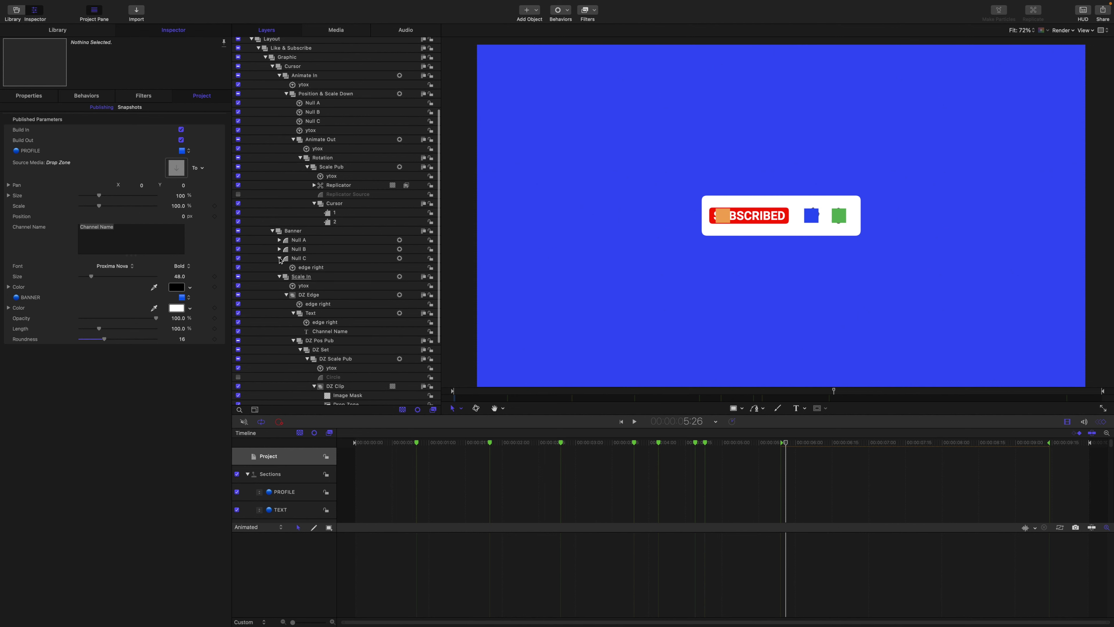
pyautogui.click(280, 258)
pyautogui.click(238, 240)
pyautogui.click(238, 249)
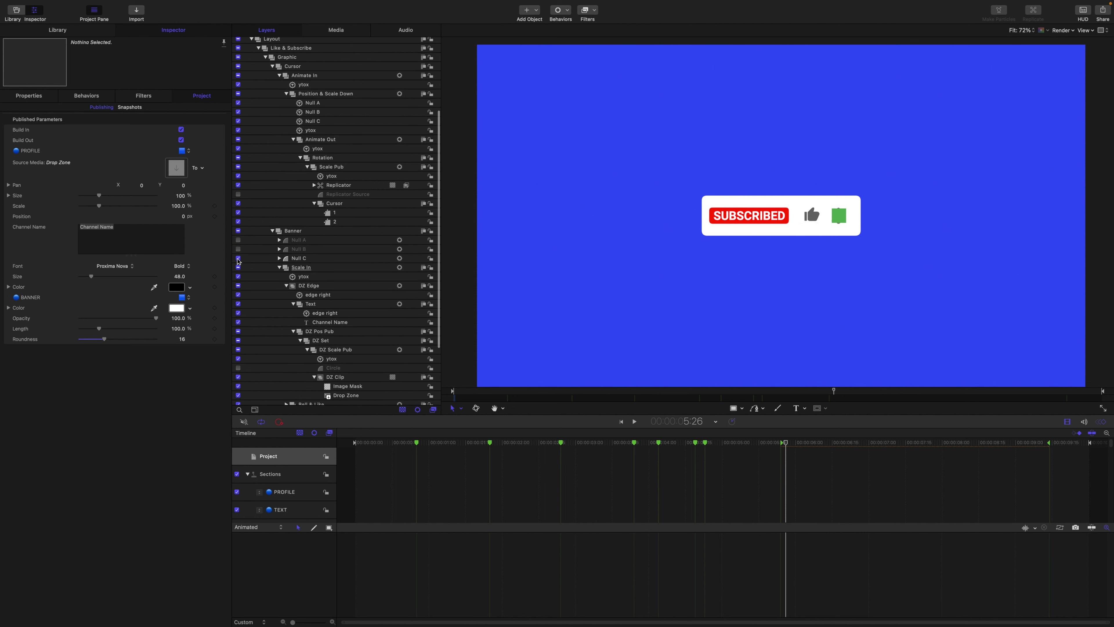
pyautogui.click(238, 259)
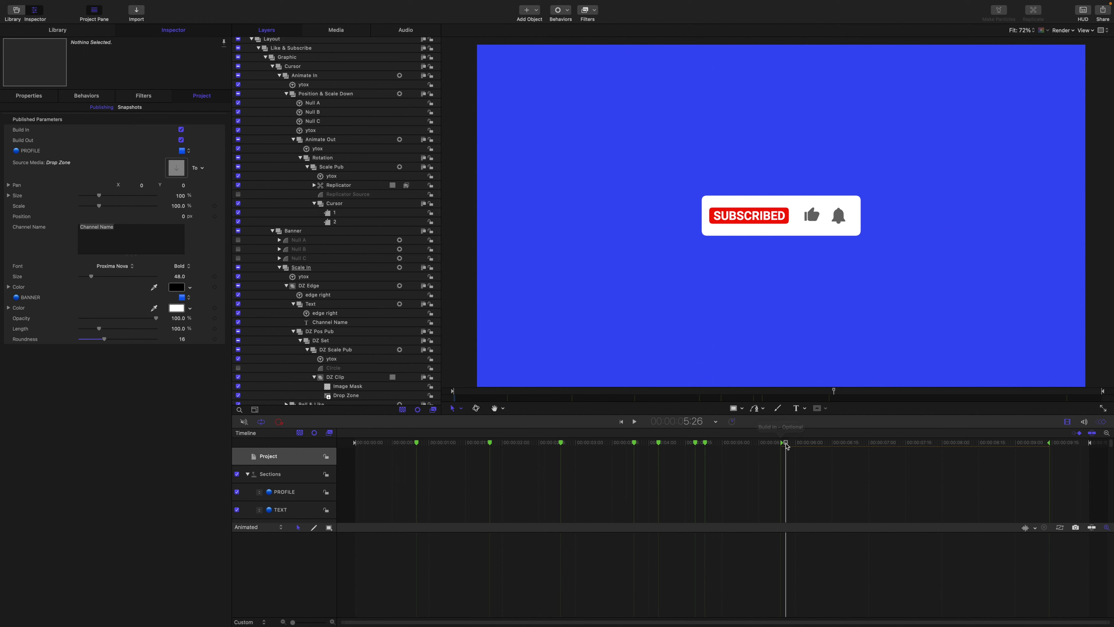
# Play the banner from the start, then scrub back to the subscribe-click moment.
pyautogui.moveTo(787, 443); pyautogui.dragTo(211, 383)
pyautogui.press('space')
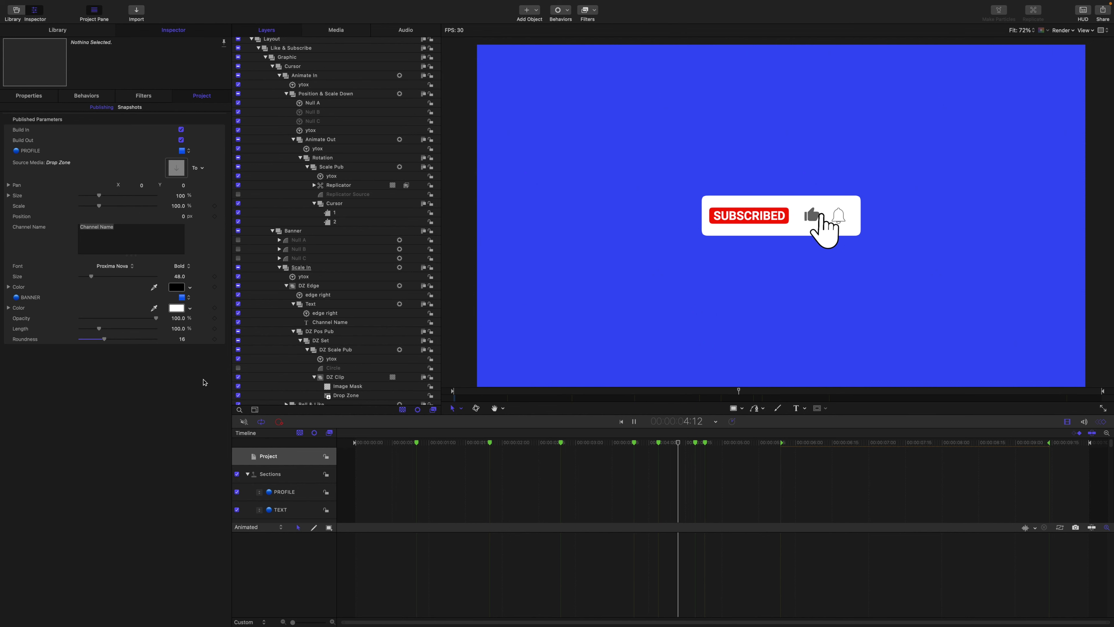
pyautogui.press('space')
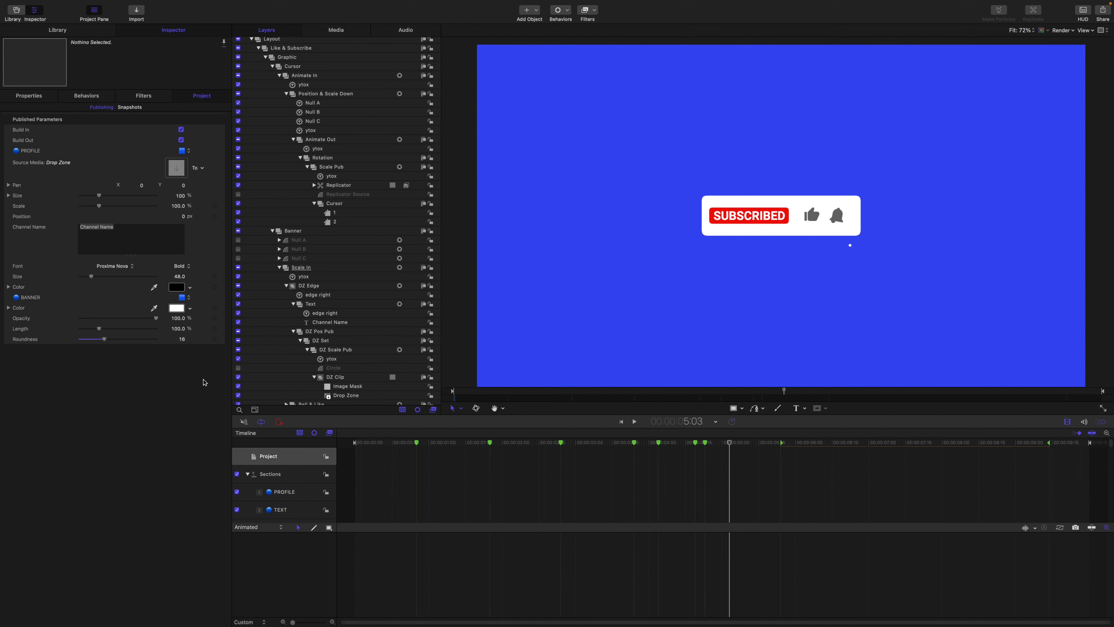
pyautogui.moveTo(730, 445); pyautogui.dragTo(516, 433)
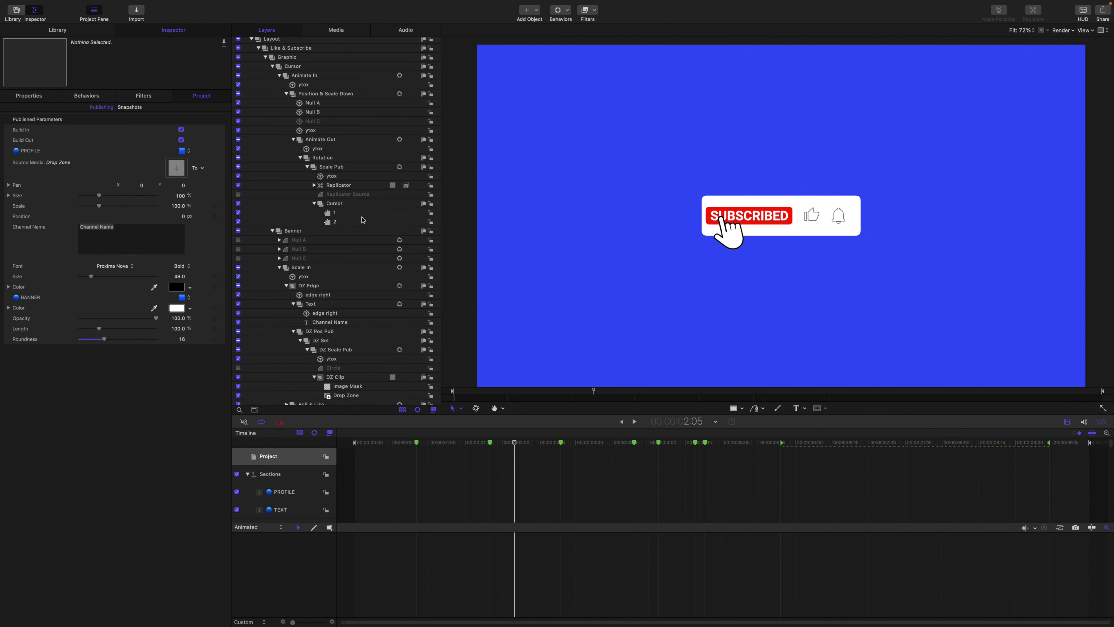
pyautogui.scroll(-5, 351, 238)
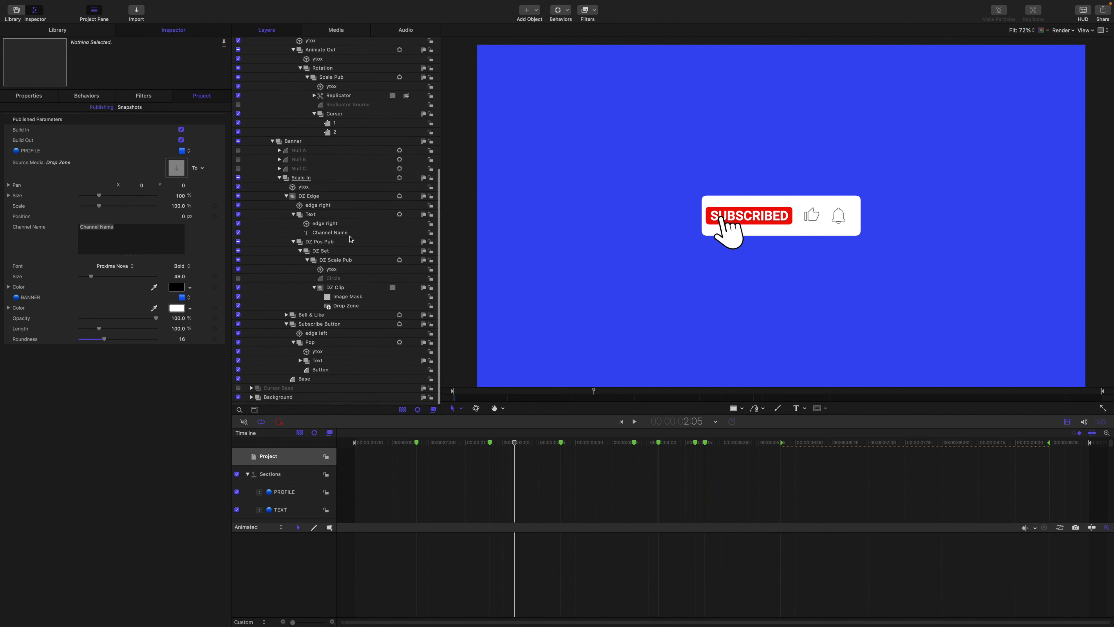
# Expand Pop > Text, show the SUBSCRIBED text's Appearance settings, and scrub back to 2:00.
pyautogui.click(300, 364)
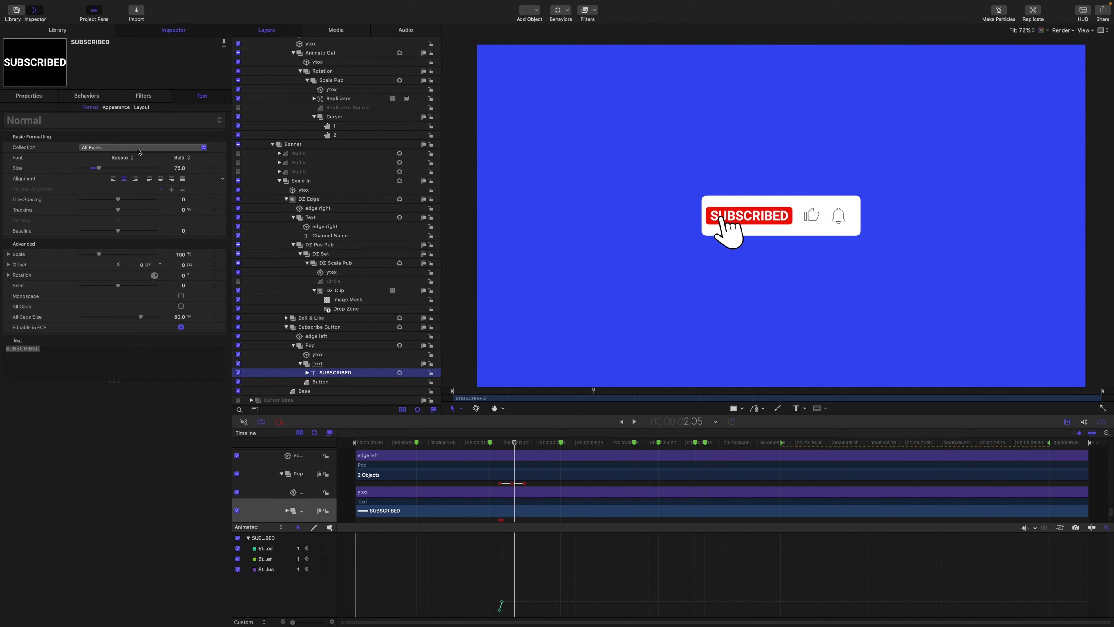
pyautogui.click(116, 108)
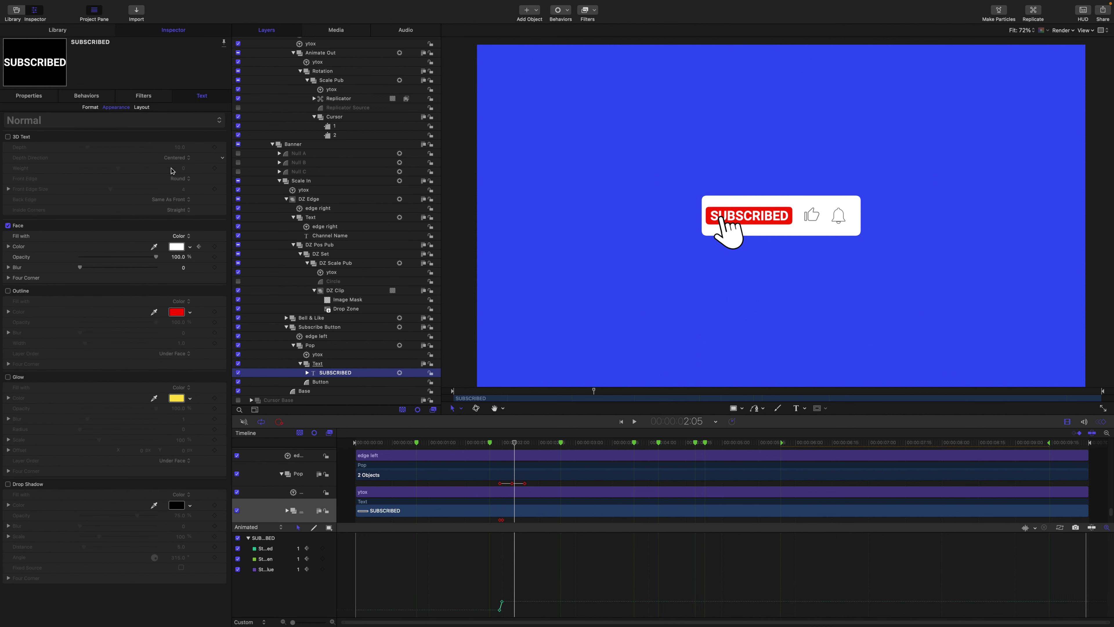
pyautogui.moveTo(517, 447); pyautogui.dragTo(502, 447)
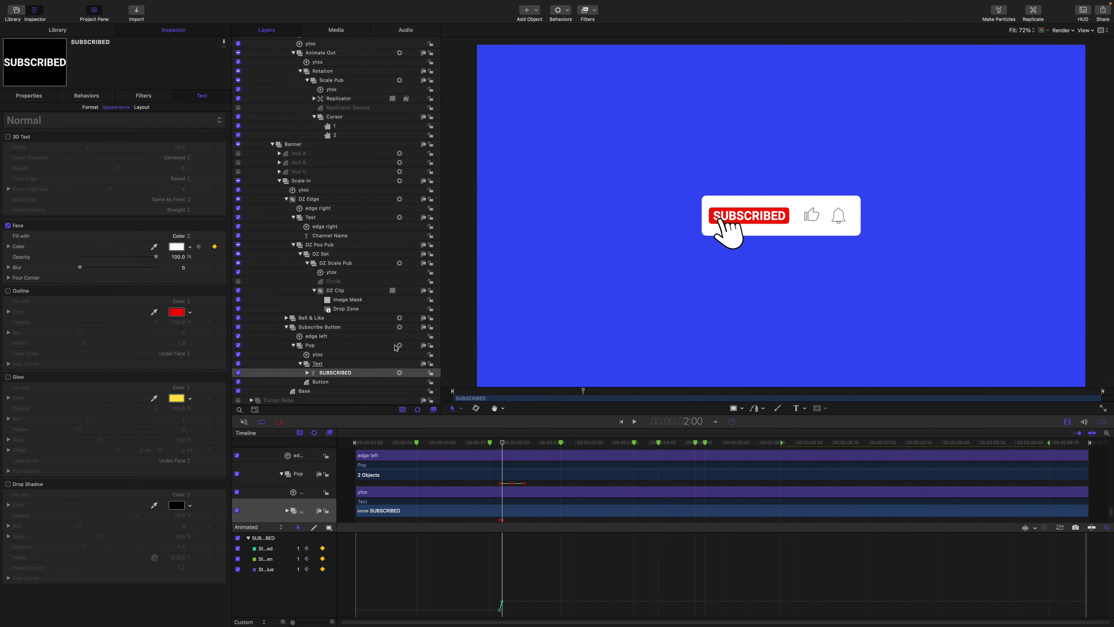